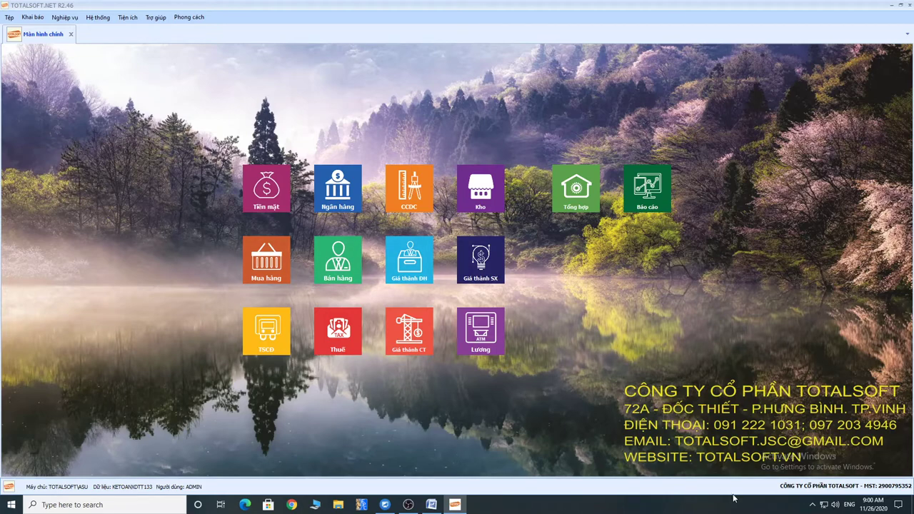
- Switch to the Word document to review the data consolidation outline, and return to TOTALSOFT.NET
left_click(812, 504)
left_click(393, 428)
left_click(431, 504)
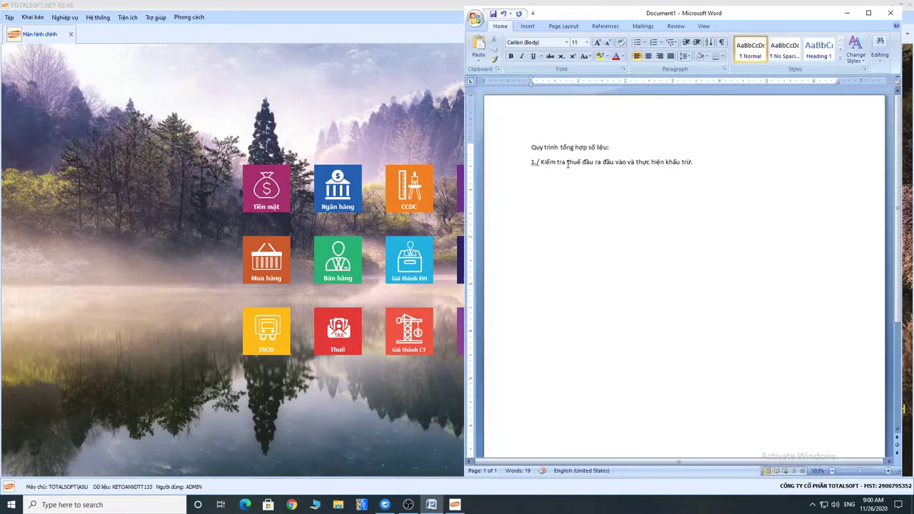
left_click_drag(530, 147, 704, 160)
left_click(638, 179)
left_click(147, 156)
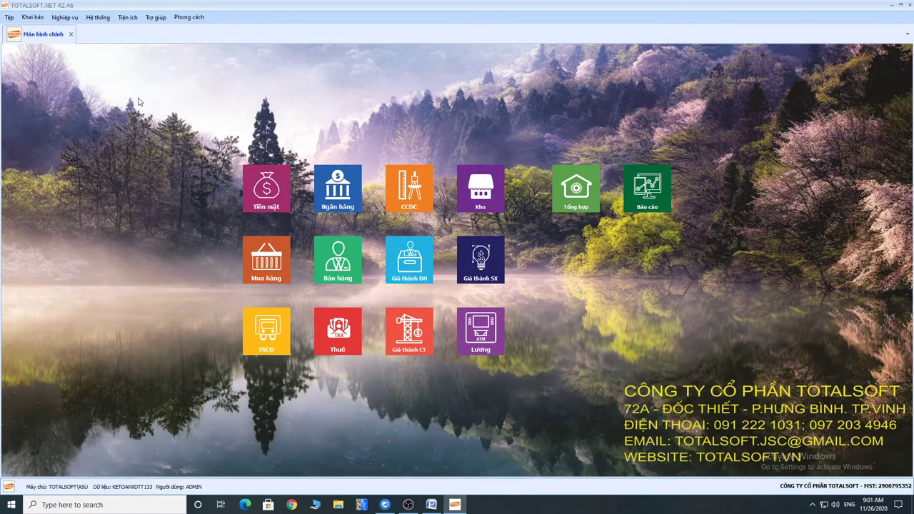
- Examine the declared invoice template 01GTKT3/001 in the invoice template list and close its details
left_click(32, 17)
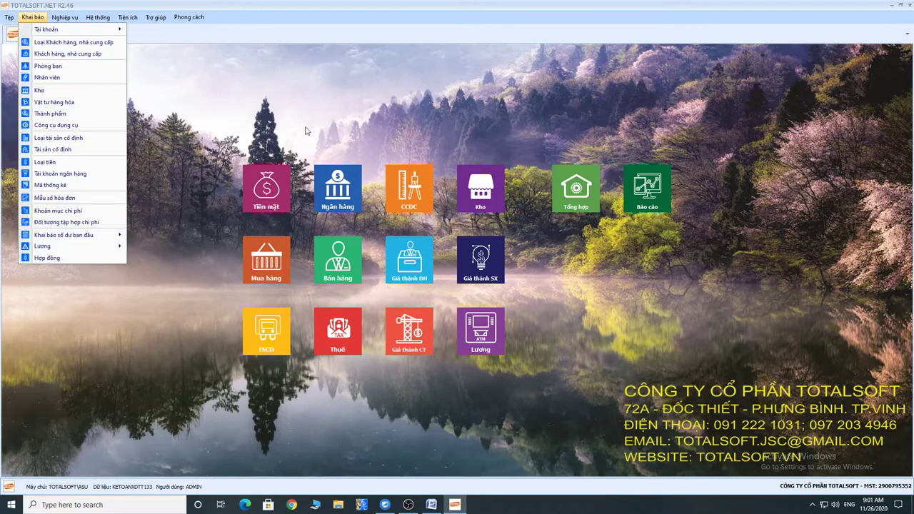
left_click(54, 199)
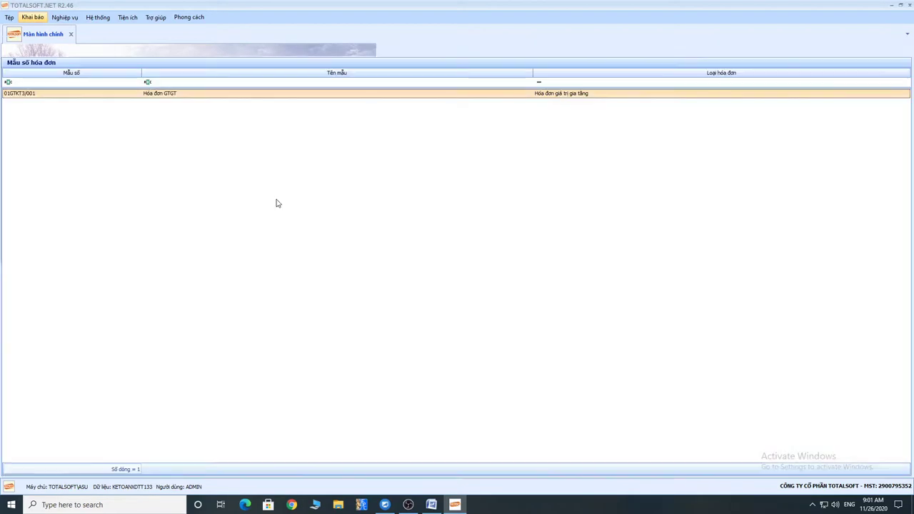
double_click(182, 93)
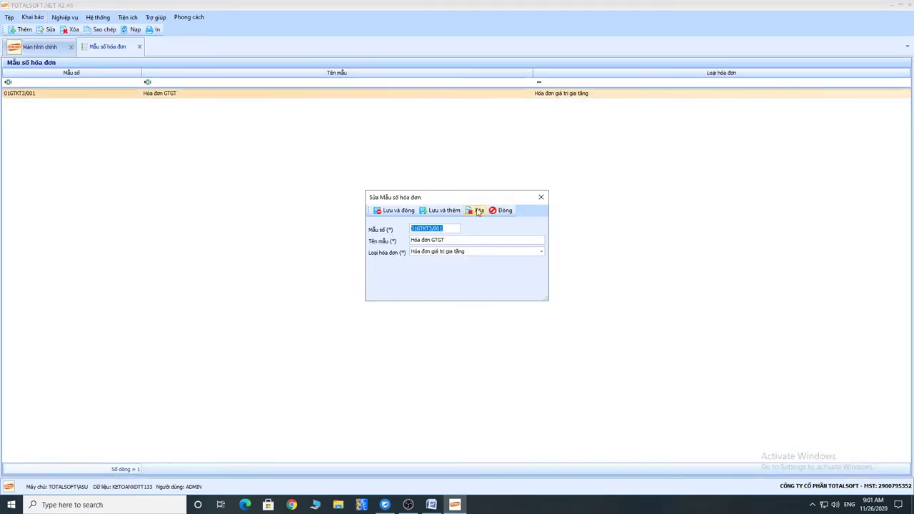
left_click(500, 210)
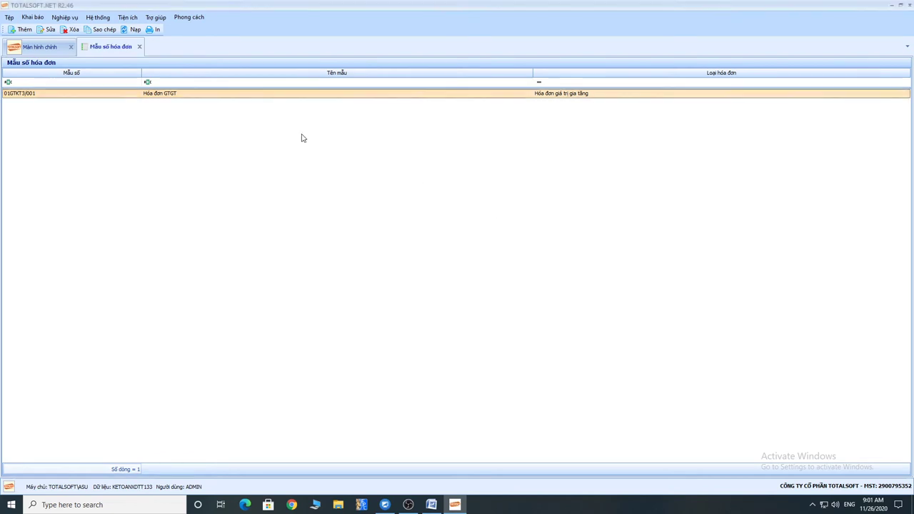
- Create an invoice issuance notice dated 01/01/2019 with dfasdpaosjkd as the receiving authority
left_click(62, 18)
mouse_move(89, 170)
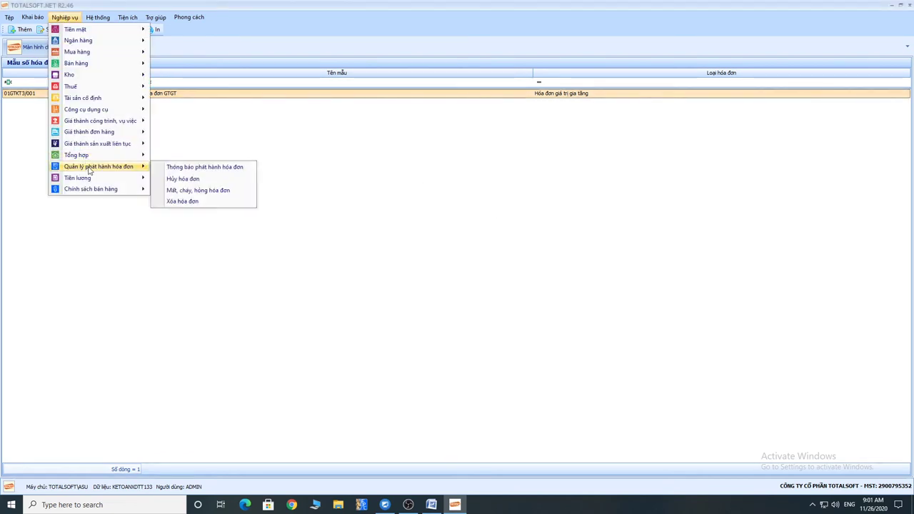
left_click(197, 167)
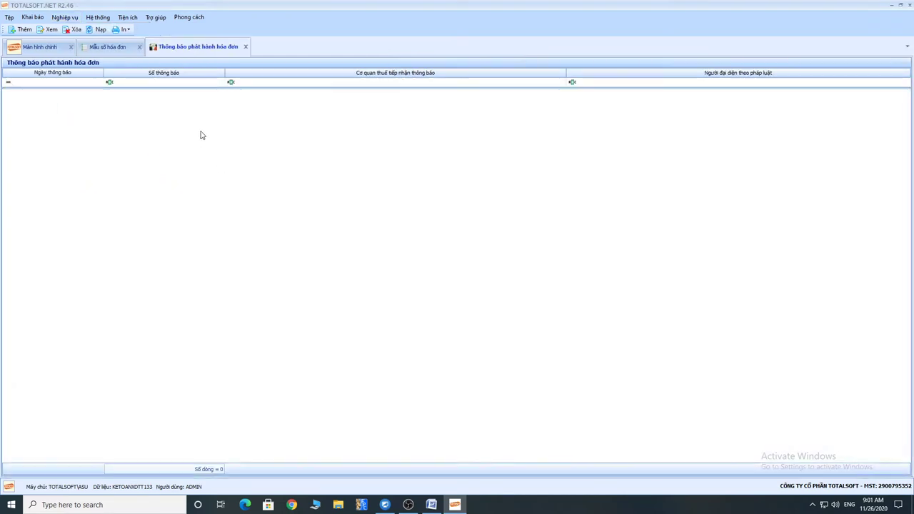
right_click(173, 104)
left_click(207, 112)
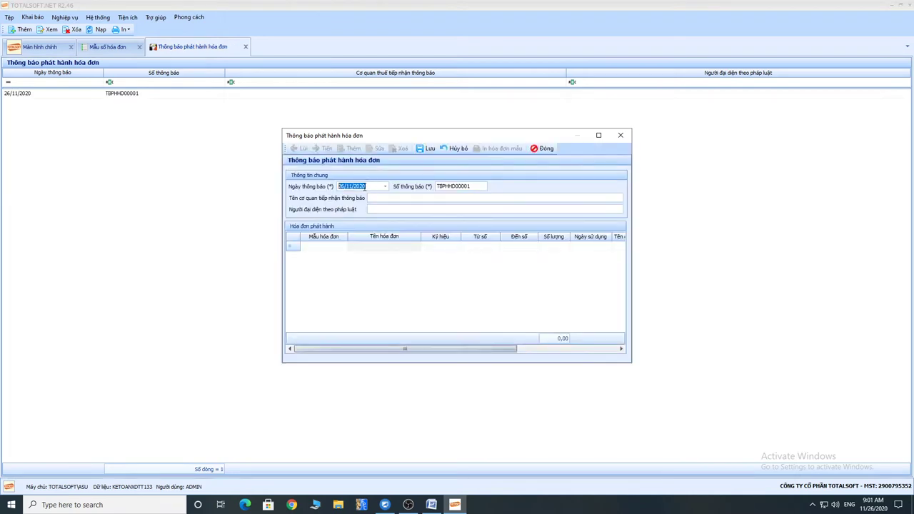
type("01/01/2019")
key("Tab")
key("Tab")
type("dfasdpaosjkd")
key("Tab")
- Add an issued-invoice line with template 01GTKT3/001, symbol TP01/XD and numbers from 0000001 to 0000050
left_click(341, 246)
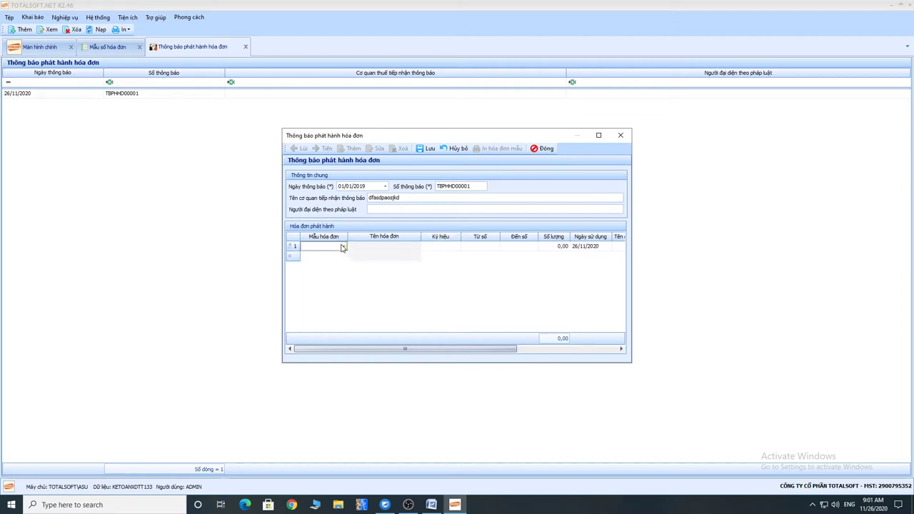
left_click(344, 247)
left_click(332, 265)
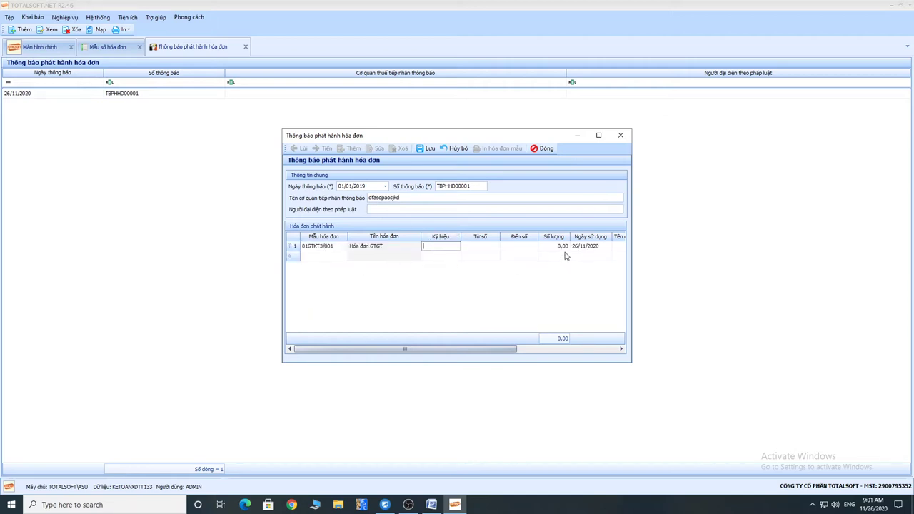
type("TP01/XD")
key("Tab")
type("000")
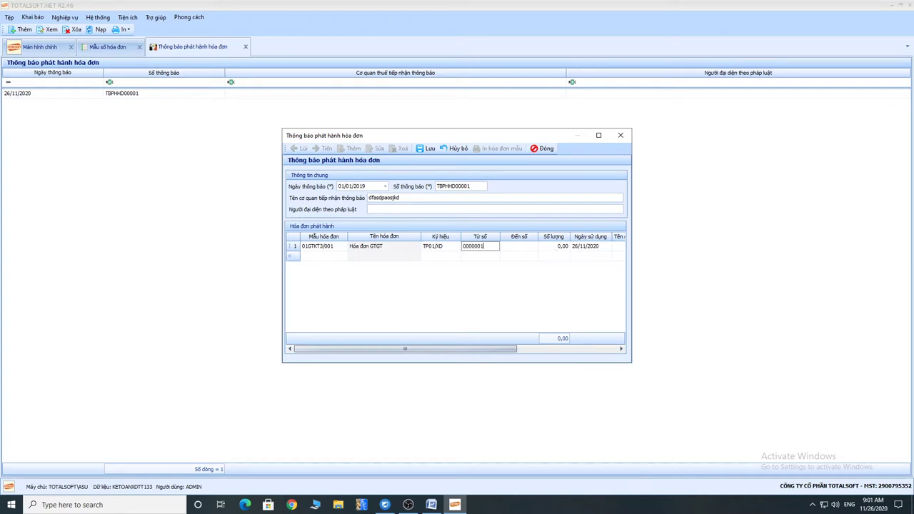
type("0001")
key("Tab")
type("00")
- Set the issued invoices' usage date to 01/01/2019, save the notice, and close it along with the notice and template lists
key("Tab")
key("Tab")
type("01/01/2")
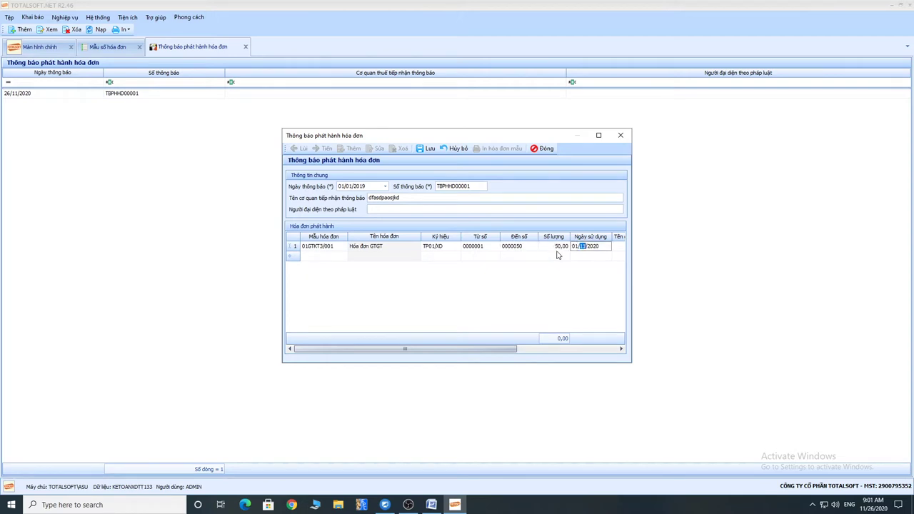
key("Tab")
key("Tab")
key("Tab")
key("Tab")
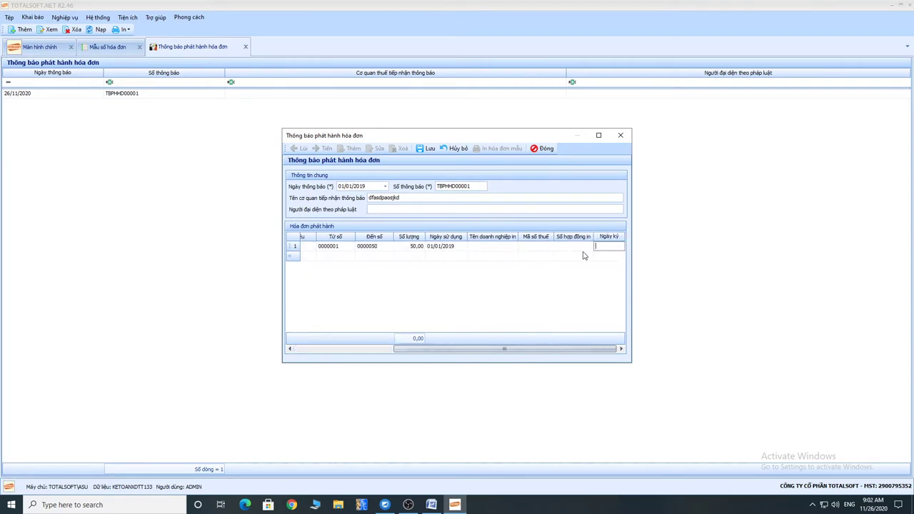
left_click(431, 150)
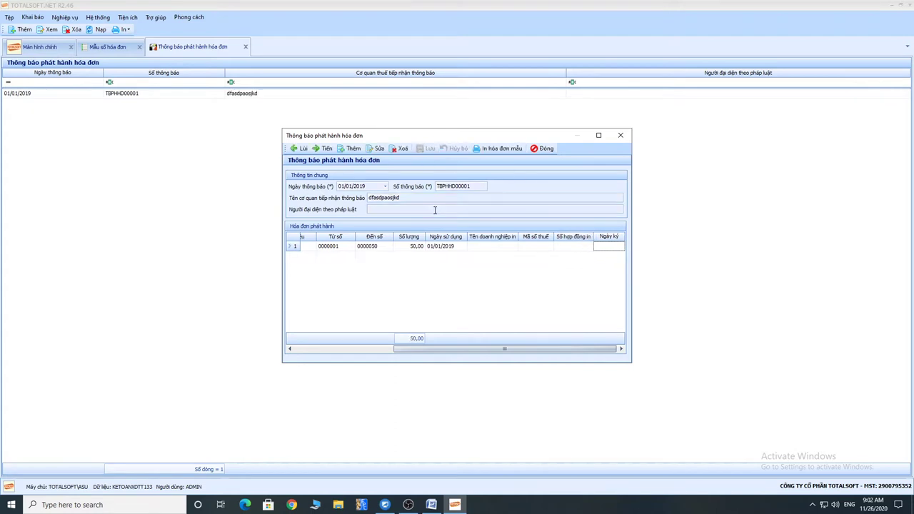
left_click(547, 150)
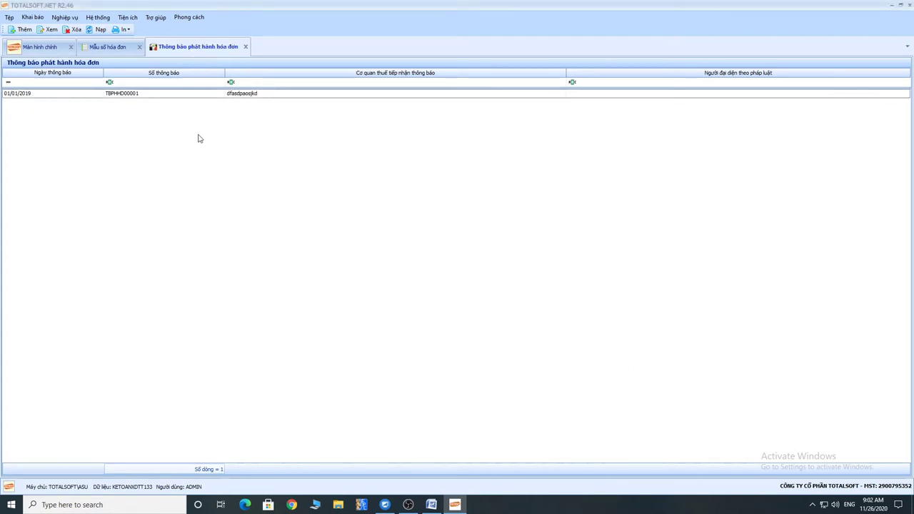
left_click(245, 47)
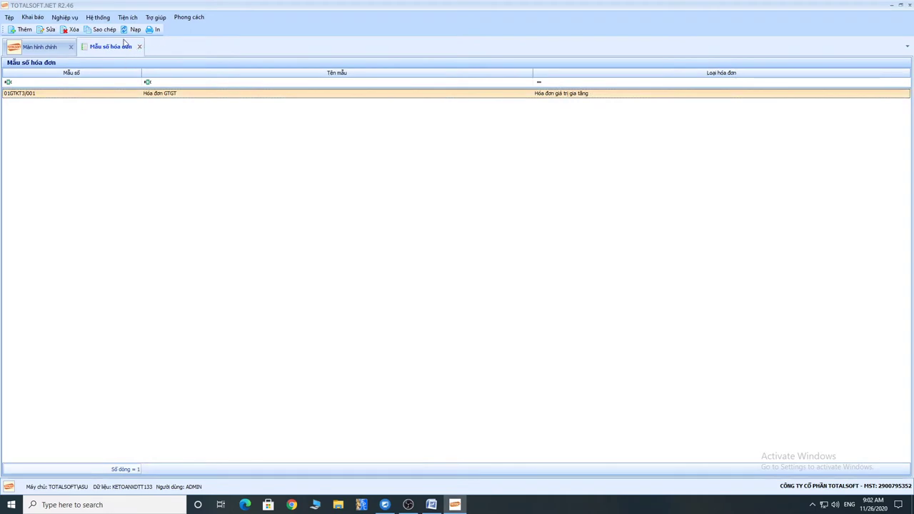
left_click(139, 46)
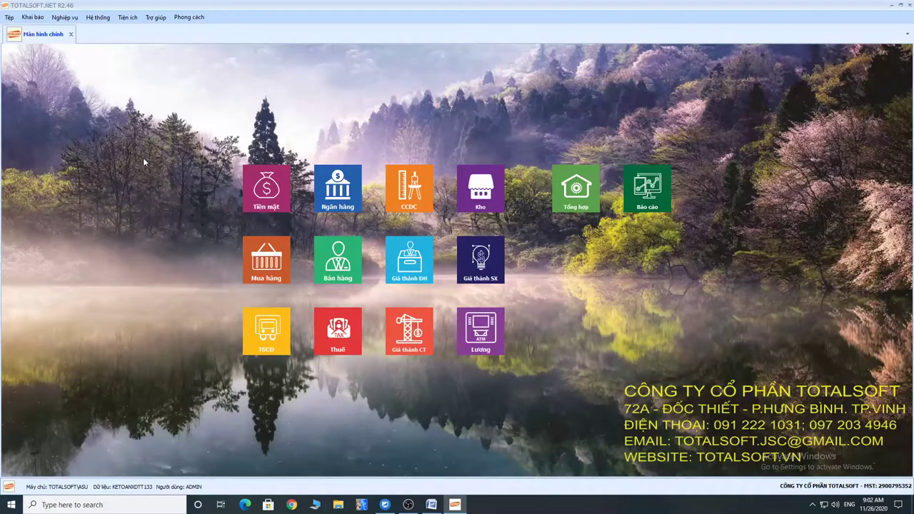
- Create a new sales invoice and set its invoice type to Hóa đơn GTGT
left_click(337, 264)
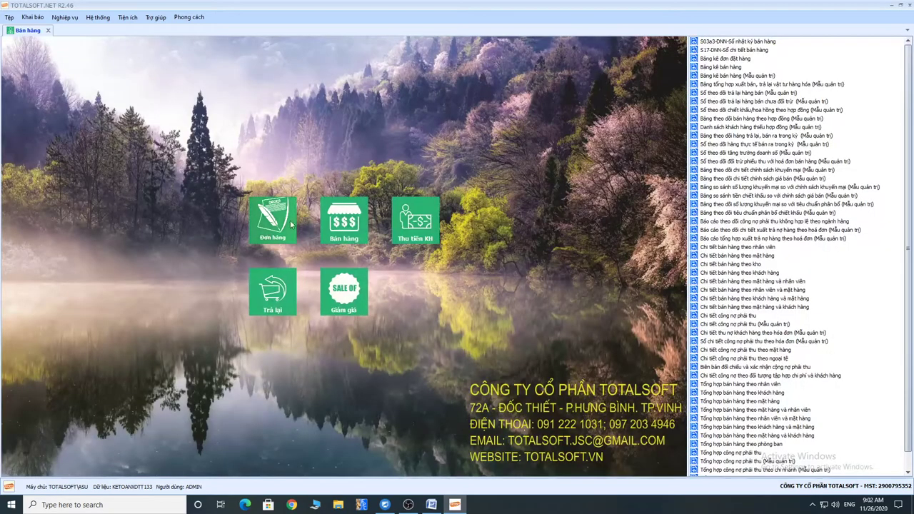
left_click(349, 230)
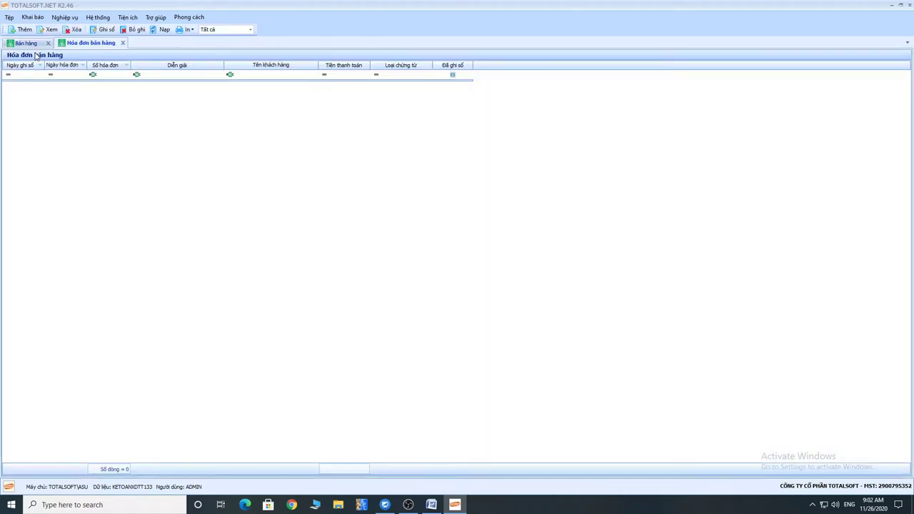
right_click(369, 105)
left_click(279, 137)
double_click(280, 137)
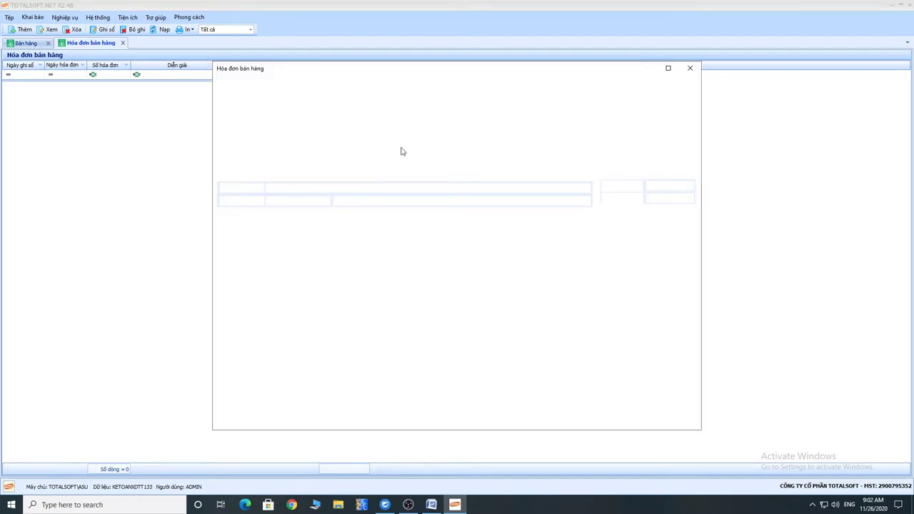
left_click(324, 107)
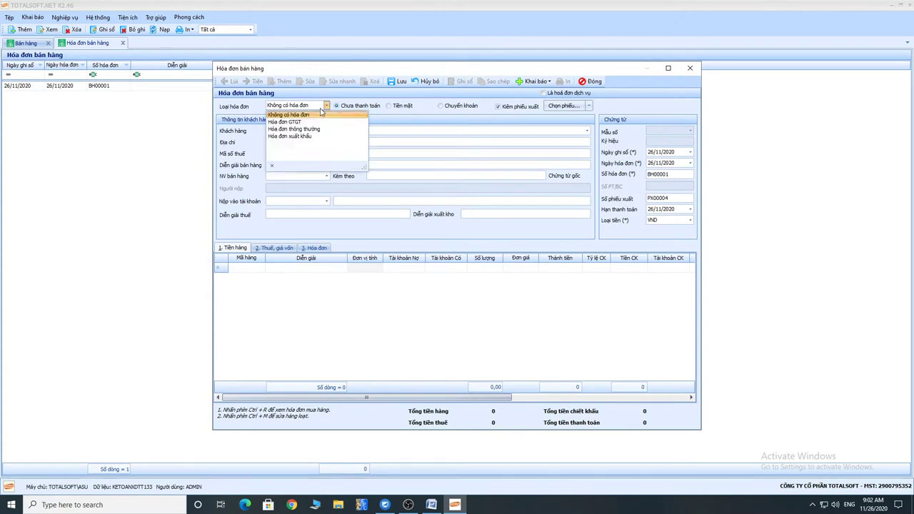
left_click(297, 123)
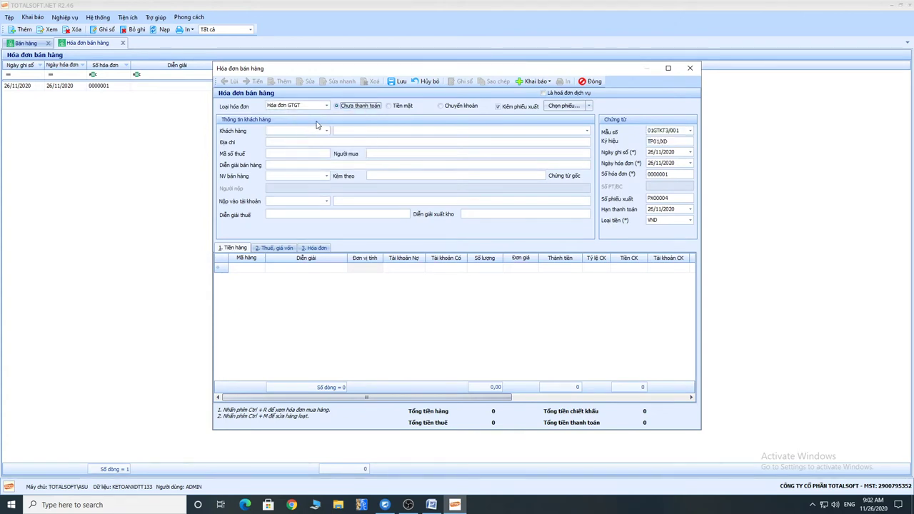
- Mark the sales invoice as a service invoice and set its posting and invoice dates to 31/03/2020
double_click(671, 173)
left_click(543, 93)
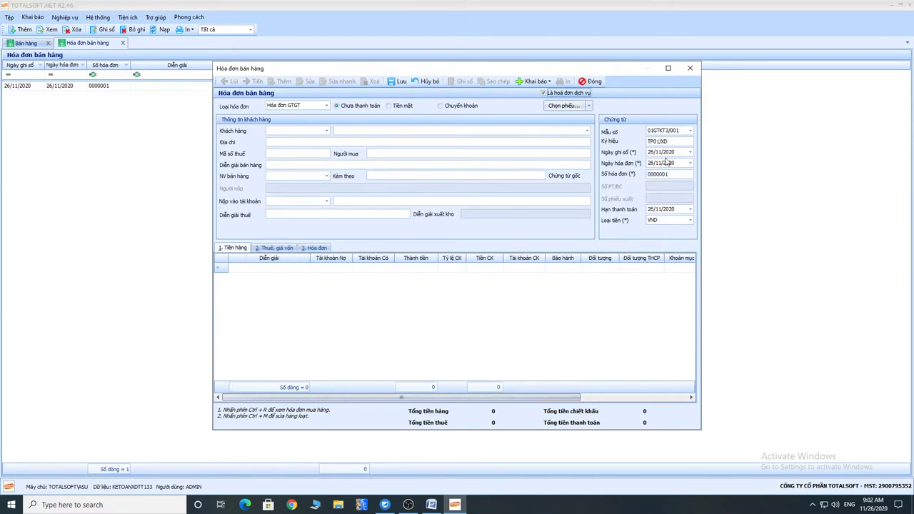
left_click(650, 152)
type("03")
type("3103")
key("Tab")
key("Tab")
key("Tab")
key("Tab")
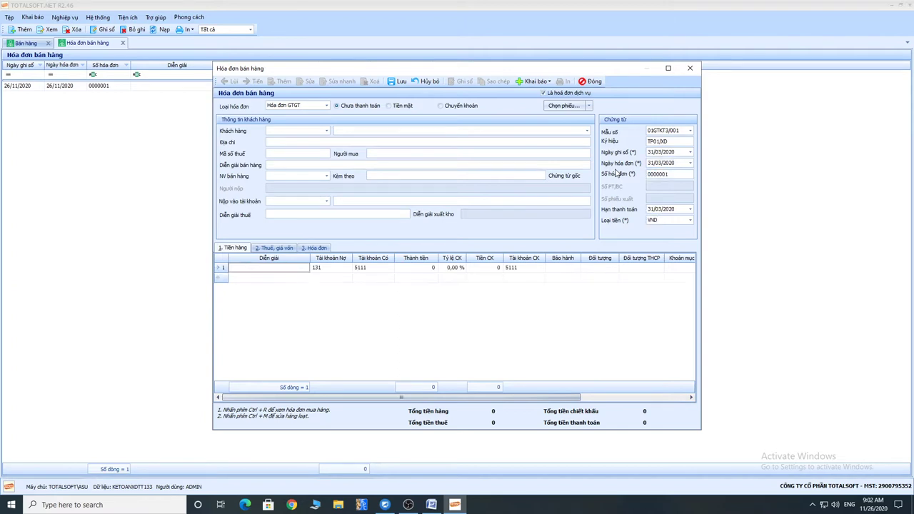
- Describe the first invoice line as "Doanh thu công trình 001" and select Ban quản lý dự án xd as the customer
left_click(283, 268)
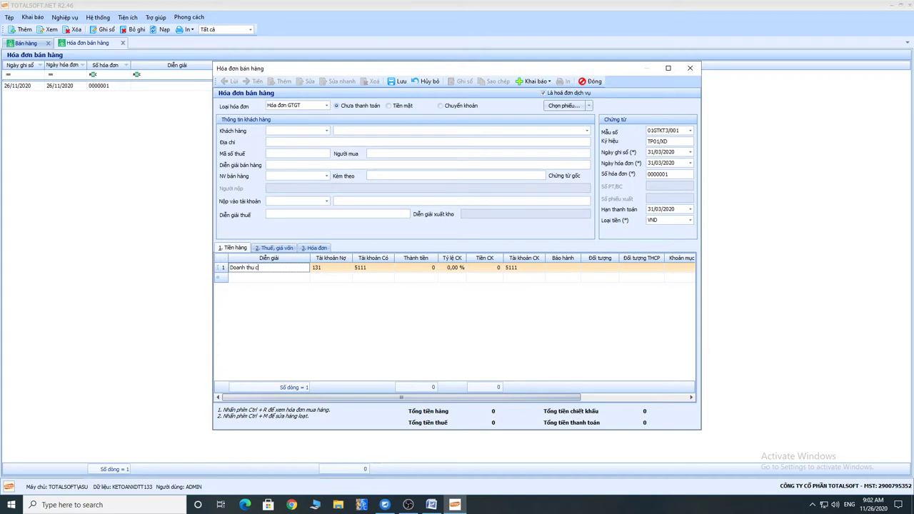
type("Doanh thu công tinh 001")
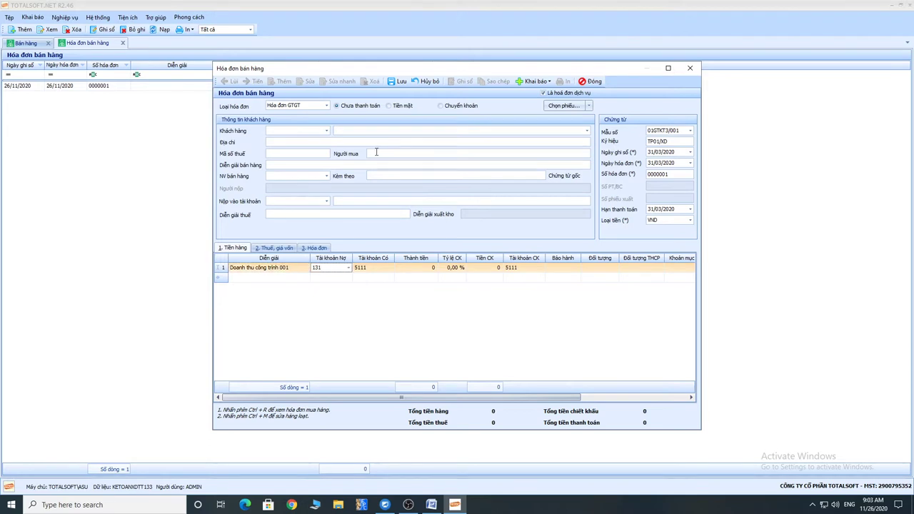
left_click(326, 131)
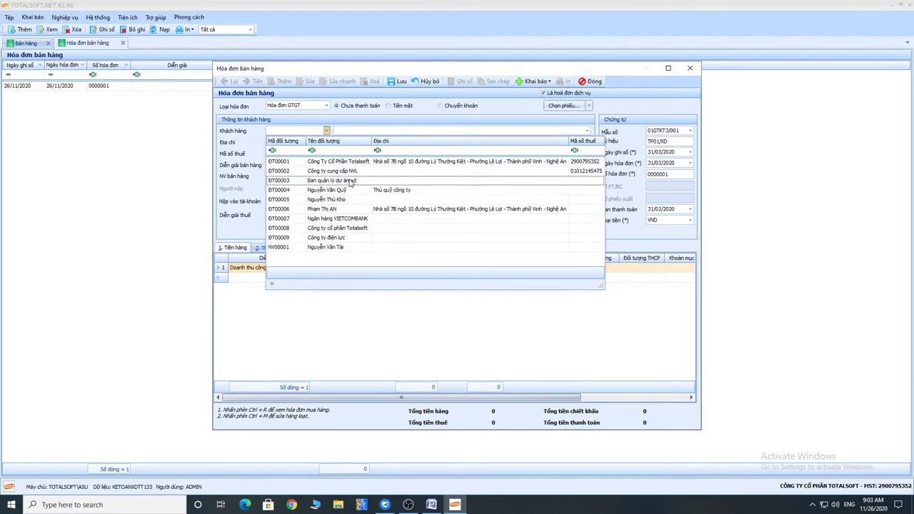
left_click(349, 180)
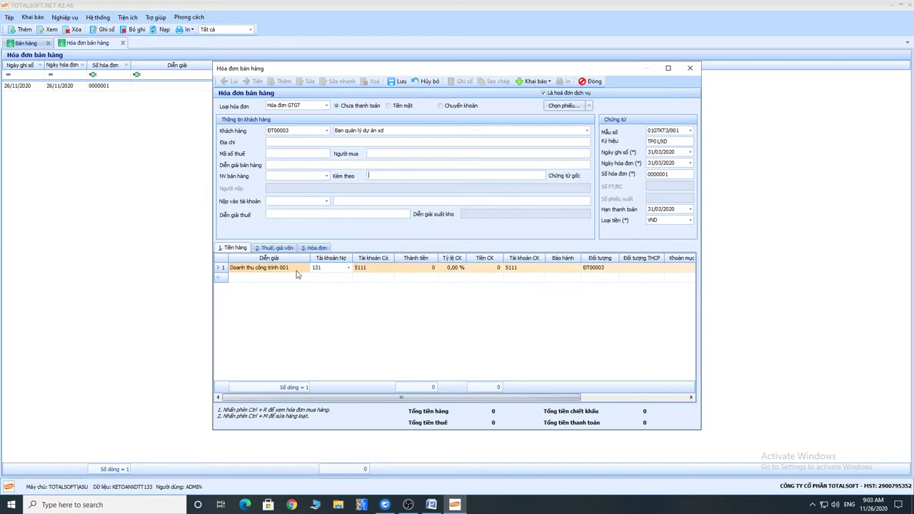
- Set the amount of the Doanh thu công trình 001 line to 300.000.000
key("Tab")
key("Tab")
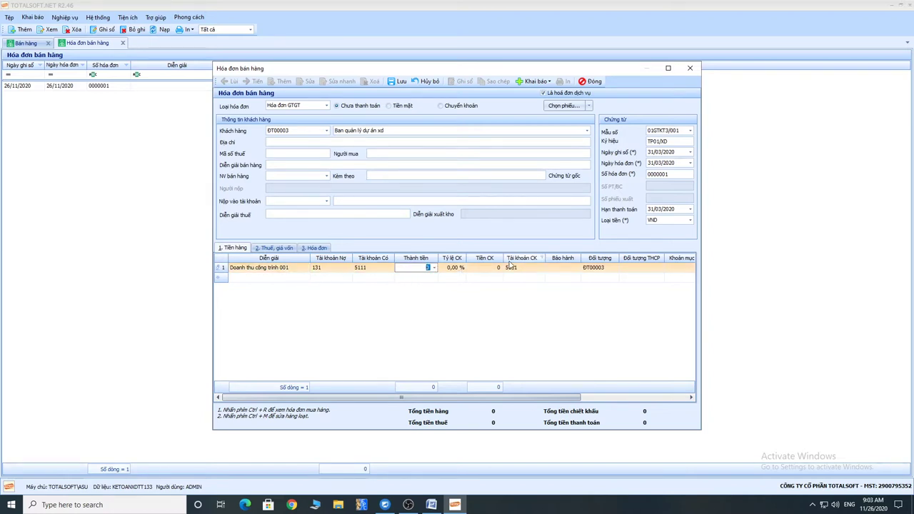
type("300.000.000")
key("Tab")
key("Tab")
key("Tab")
key("Tab")
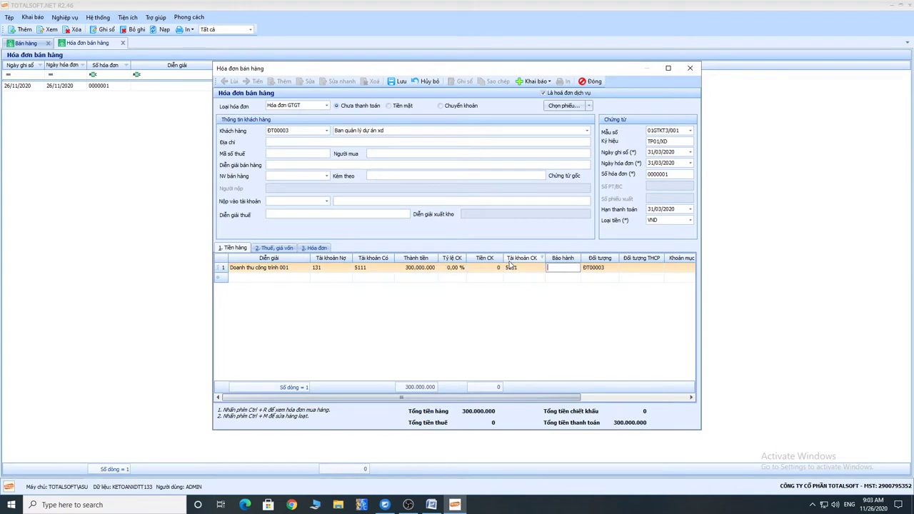
- Assign the revenue line to cost object CTR1 and check the available cost items without choosing one
left_click(659, 267)
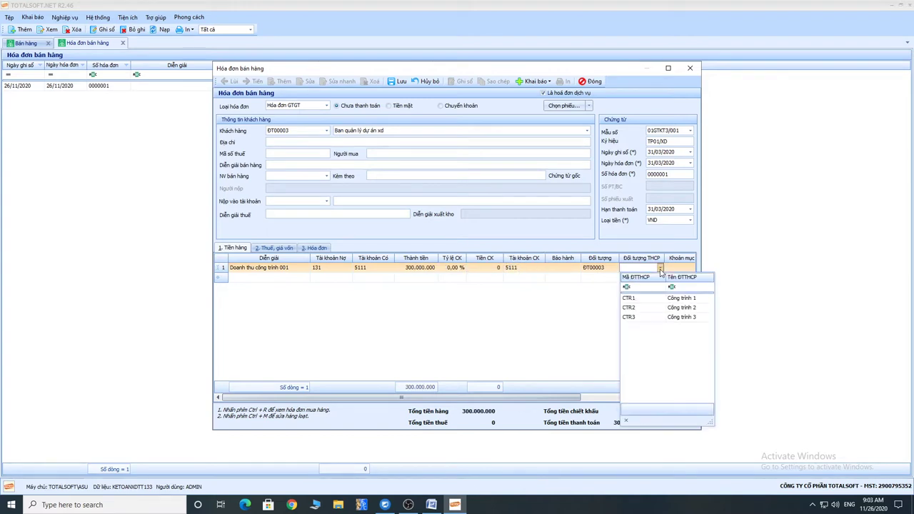
left_click(645, 304)
scroll(612, 387, "right", 3)
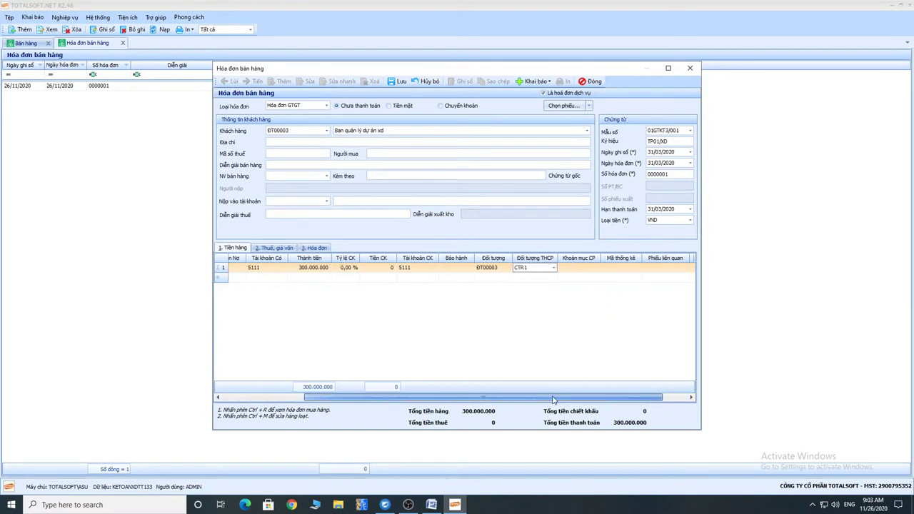
left_click(568, 268)
left_click(568, 268)
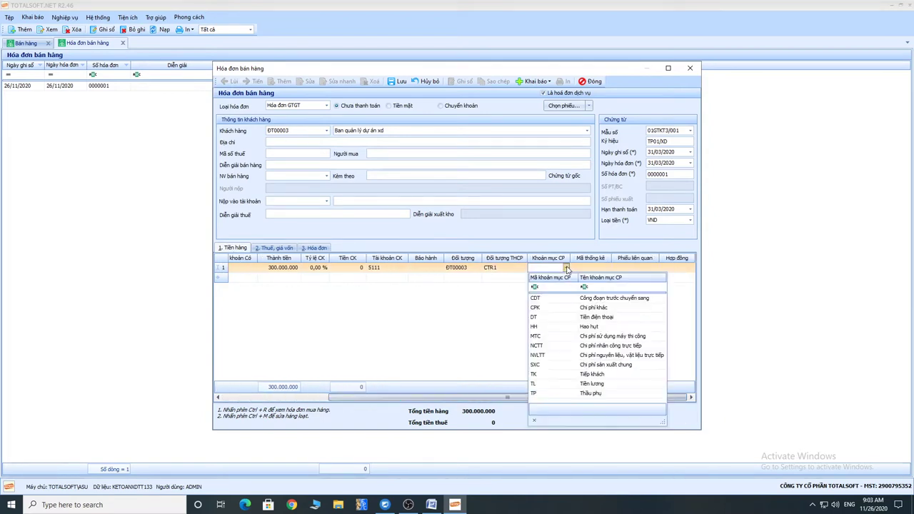
left_click(482, 306)
left_click_drag(507, 396, 308, 396)
- Set the VAT rate of the Doanh thu công trình 001 line to 10% and save the sales invoice
left_click(274, 247)
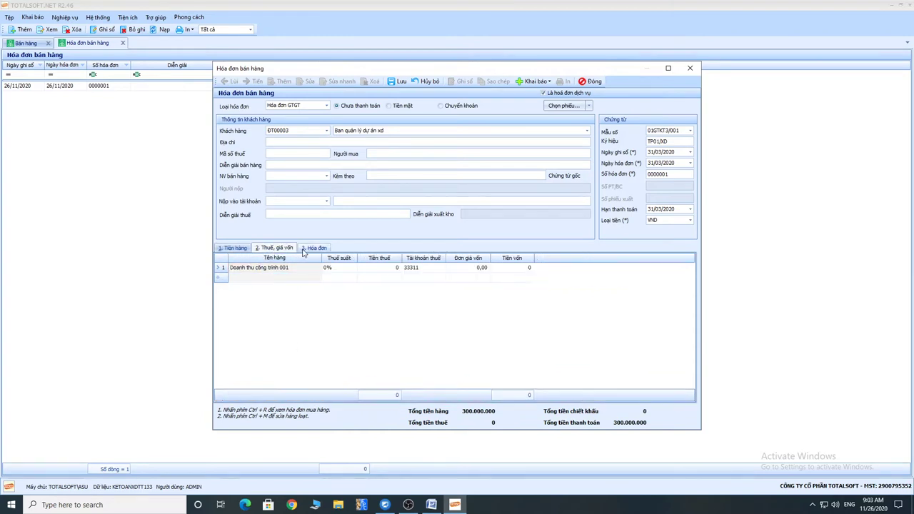
left_click(338, 268)
left_click(340, 297)
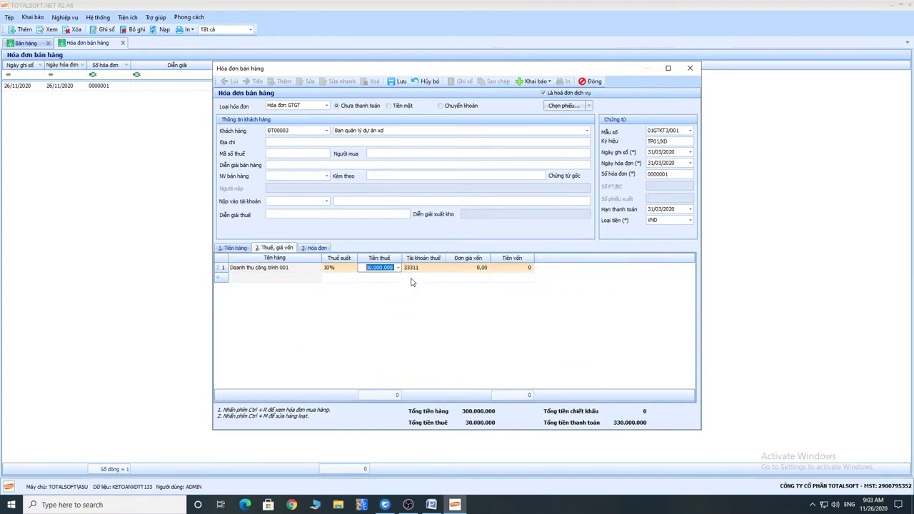
left_click(432, 271)
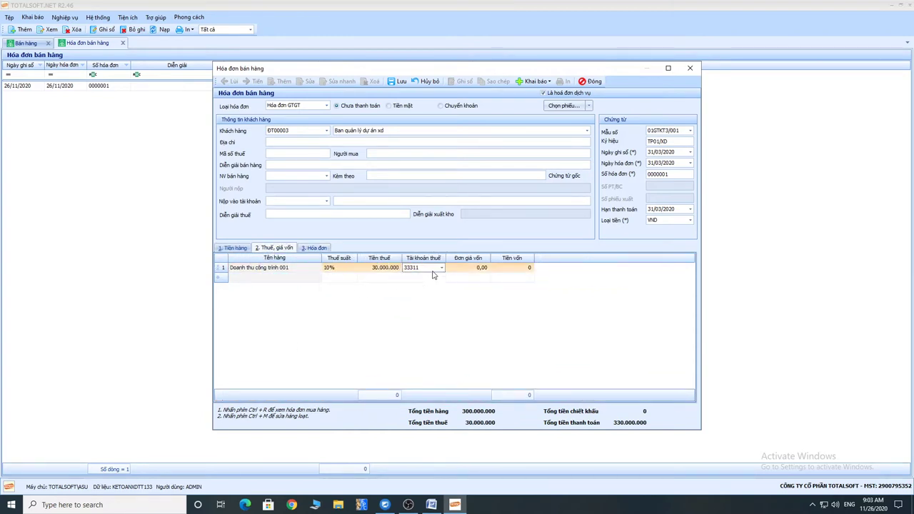
left_click(235, 248)
left_click(396, 81)
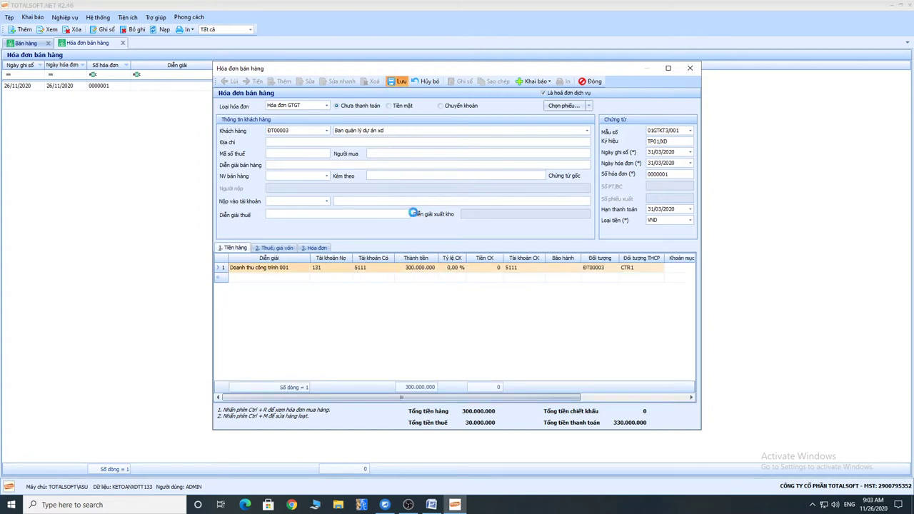
- Check the print templates offered for the saved invoice without printing, and close the invoice and the sales invoice list
left_click(564, 81)
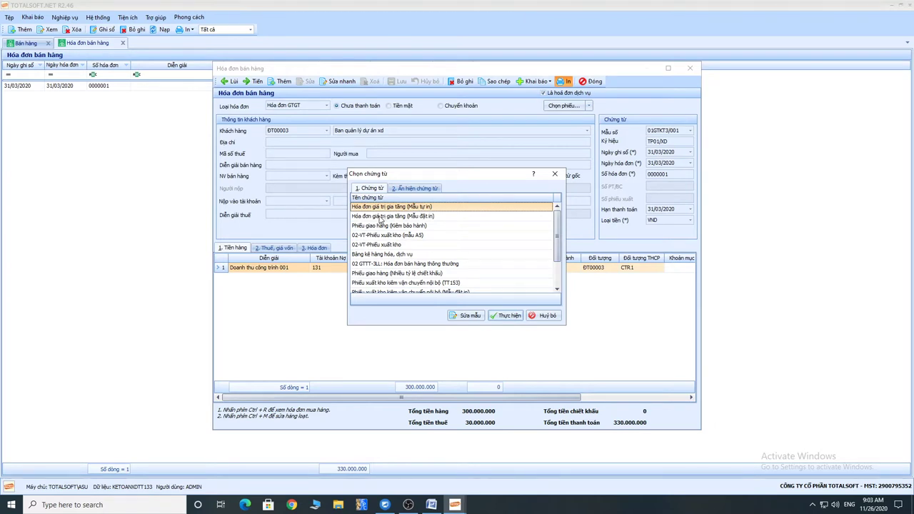
left_click(379, 219)
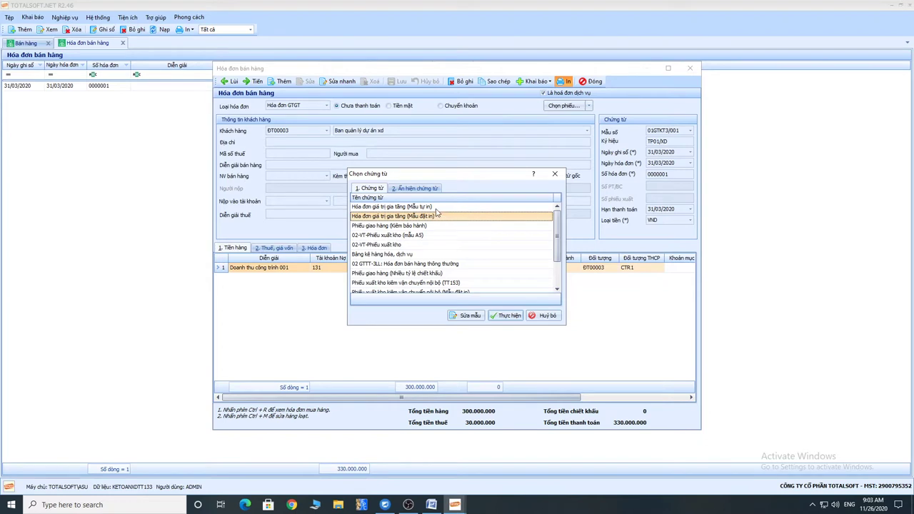
left_click(540, 315)
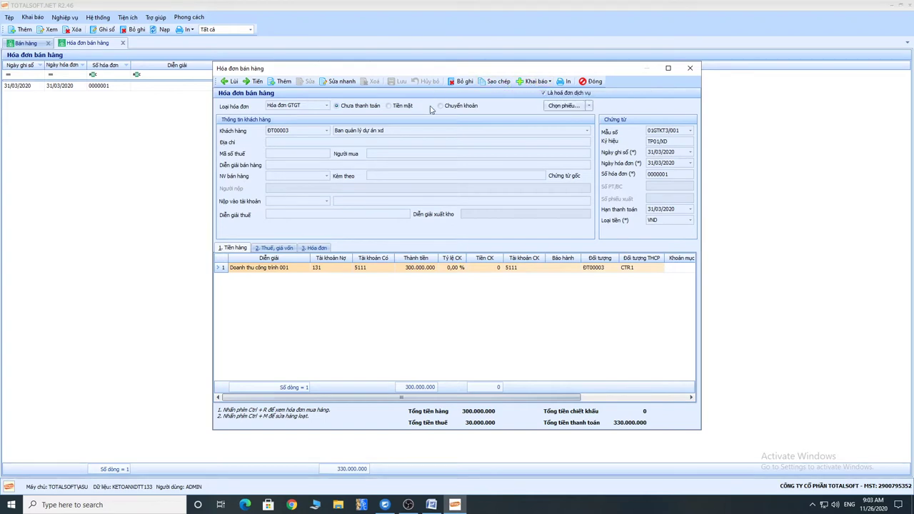
left_click(594, 82)
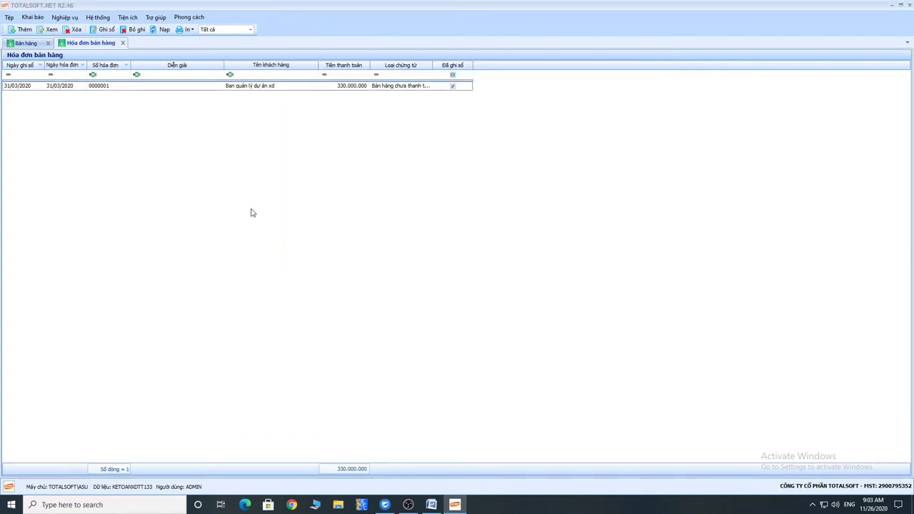
left_click(122, 42)
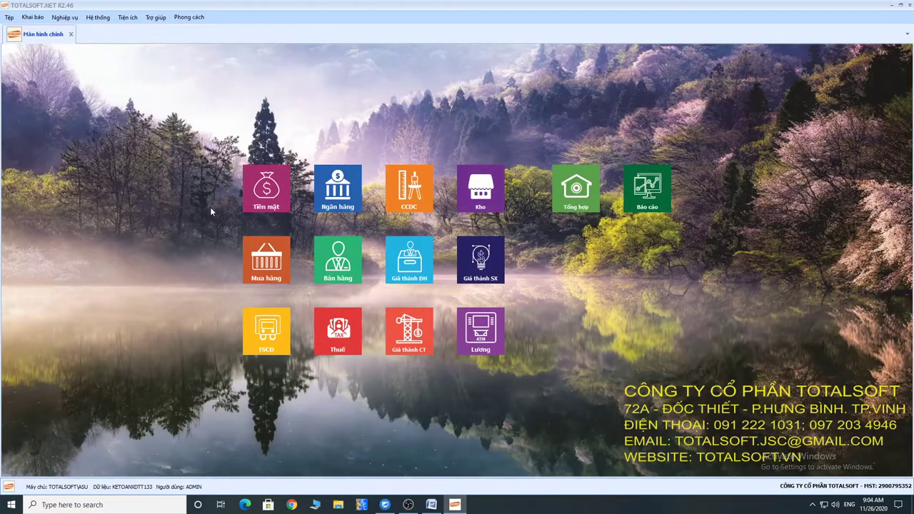
- View the F01-DNN Bảng cân đối tài khoản report for Quý I with two-sided balances and account level 4, and close it
left_click(646, 188)
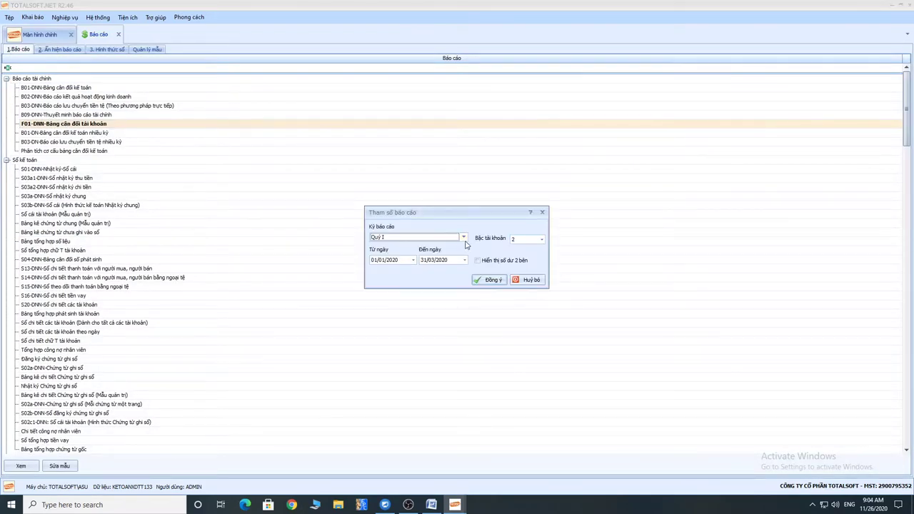
left_click(492, 260)
left_click(527, 240)
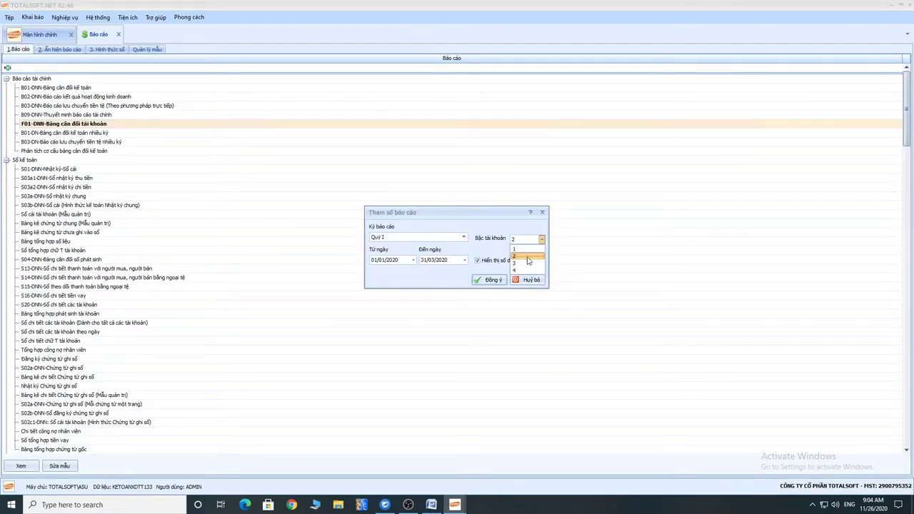
left_click(525, 271)
left_click(488, 280)
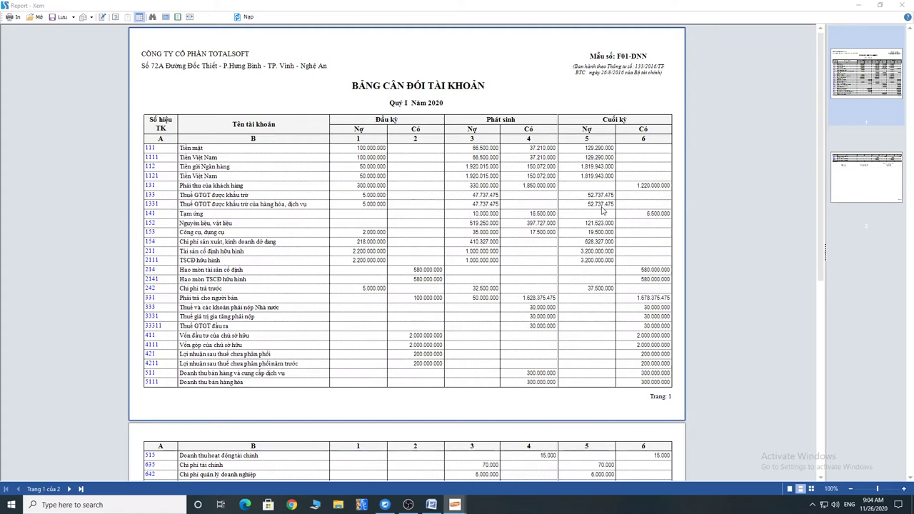
left_click(901, 6)
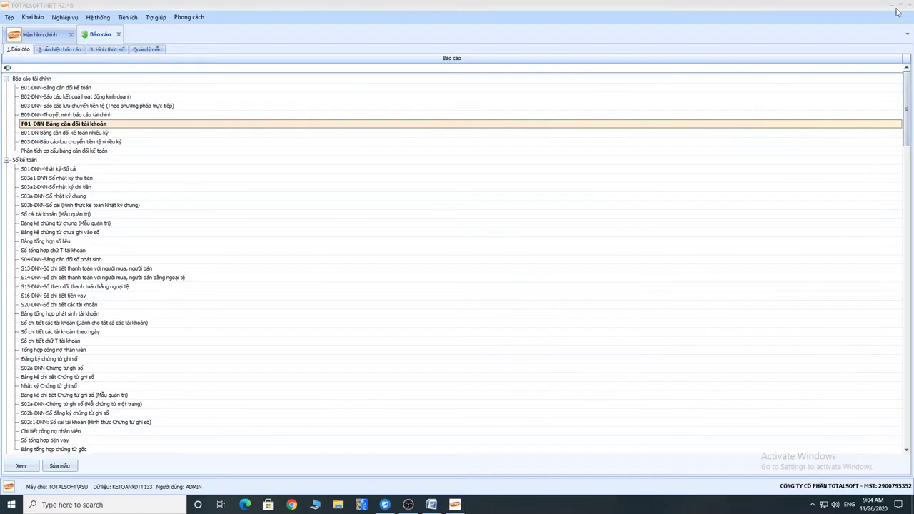
- Try to run the VAT deduction (Khấu trừ thuế) for Quý I 2020
left_click(65, 17)
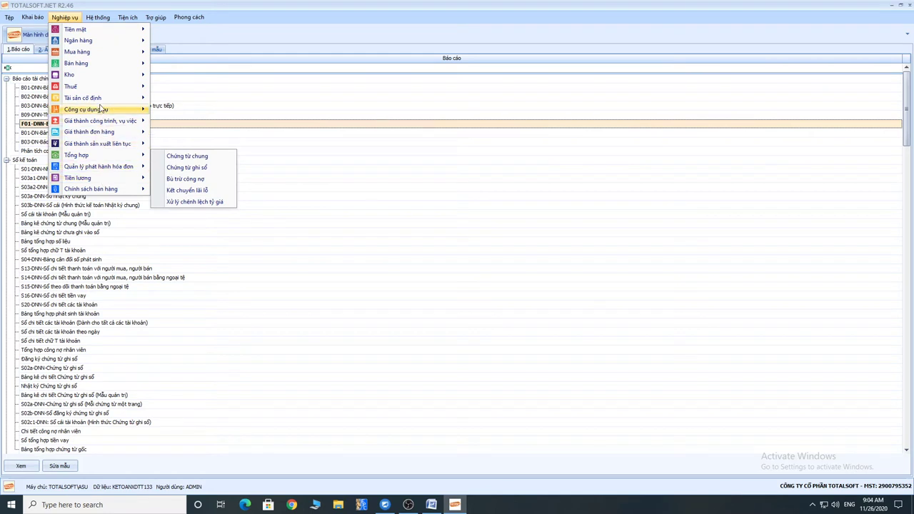
mouse_move(95, 87)
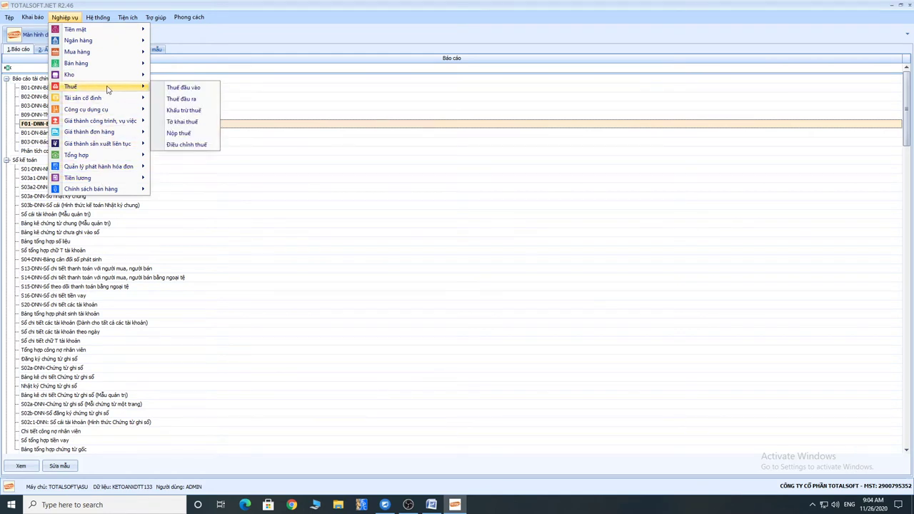
left_click(183, 110)
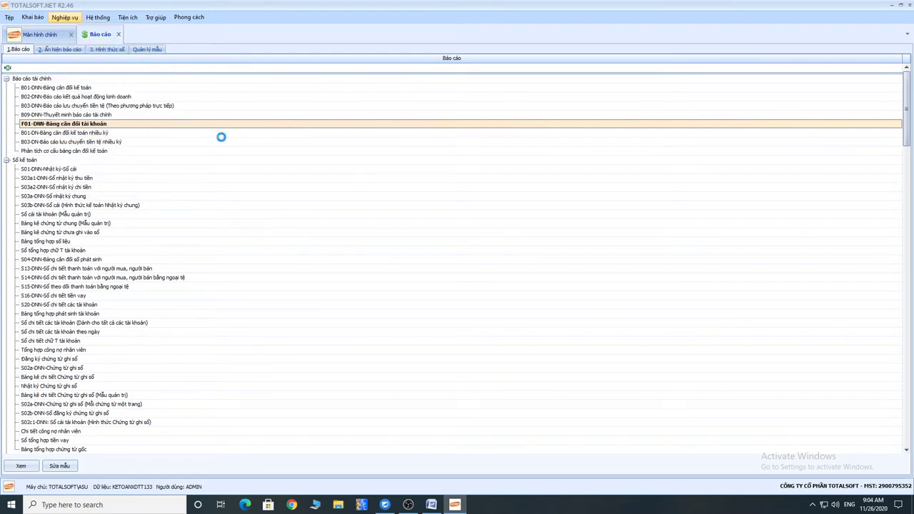
left_click(350, 187)
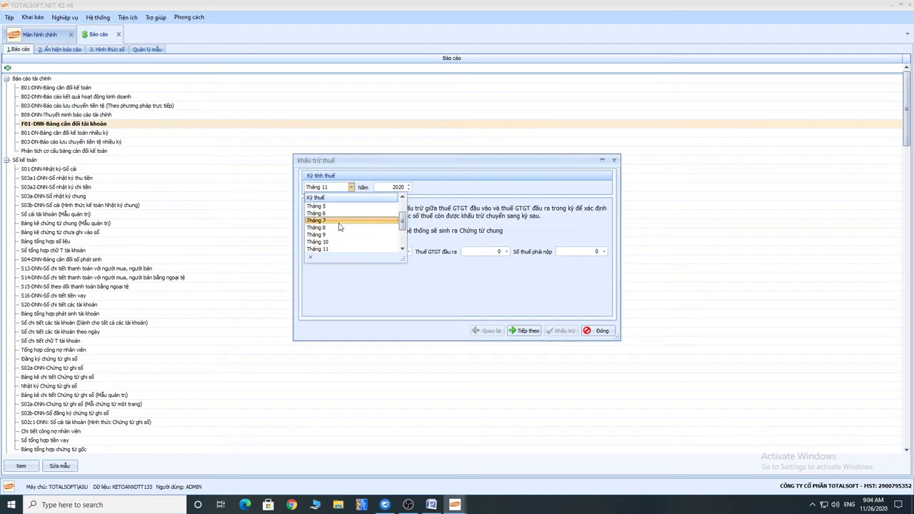
scroll(340, 226, "down", 2)
left_click(339, 235)
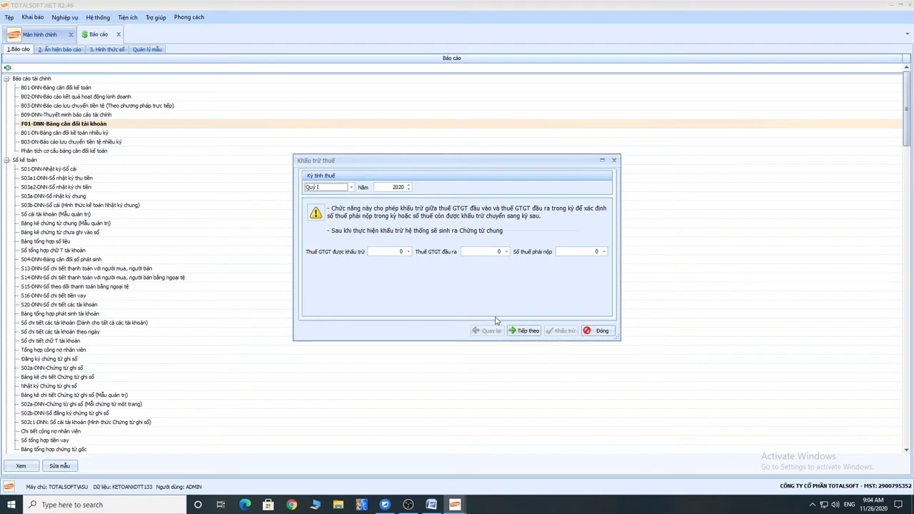
left_click(523, 330)
left_click(494, 287)
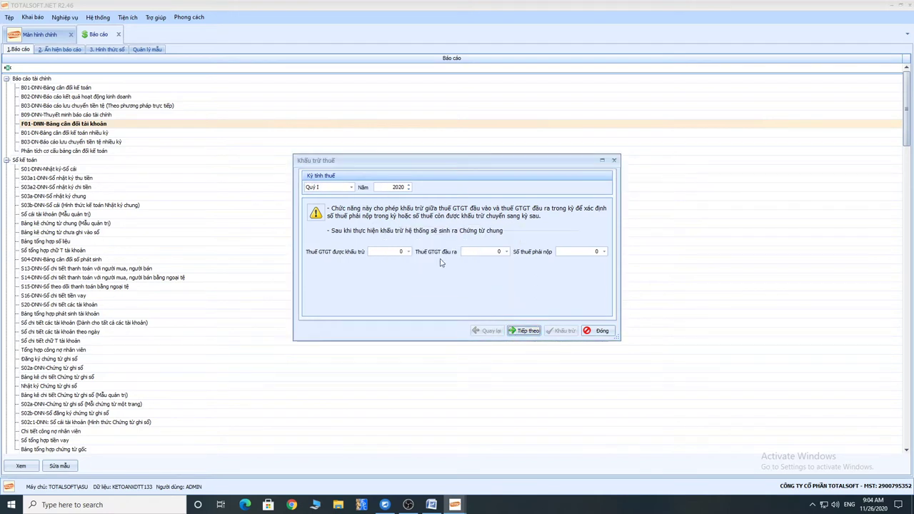
- Recheck the tax period choice in the VAT deduction window and close it without deducting
left_click(343, 189)
key("Return")
key("Return")
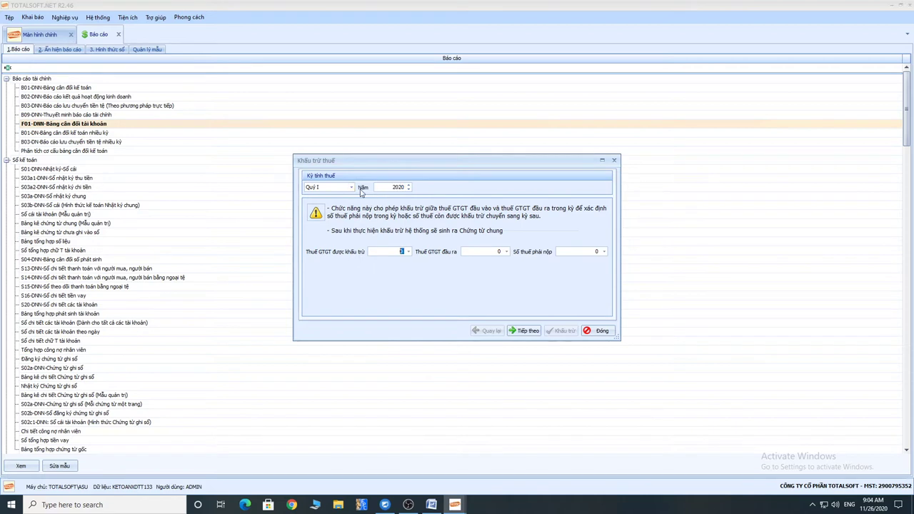
left_click(353, 188)
left_click(352, 188)
left_click(600, 331)
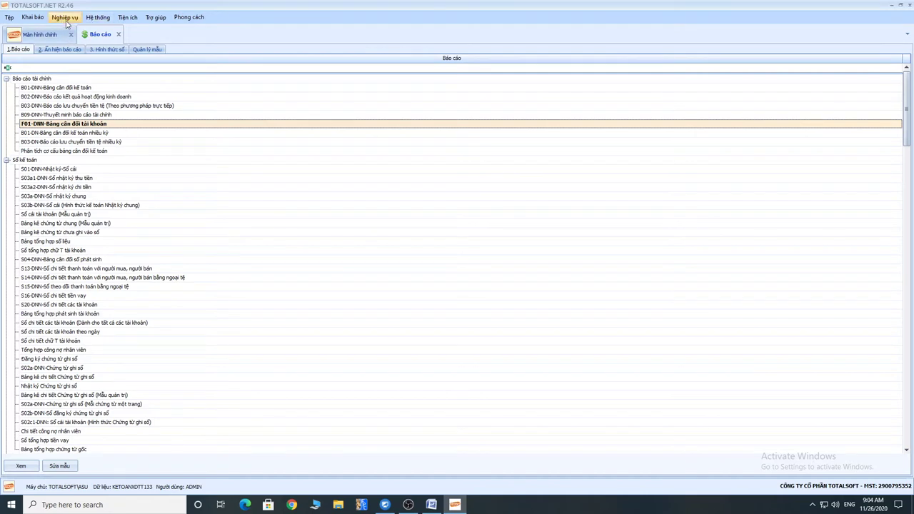
- Open the Thuế module and check the report period options of the input VAT listing (Bảng kê vào) without running it
left_click(42, 34)
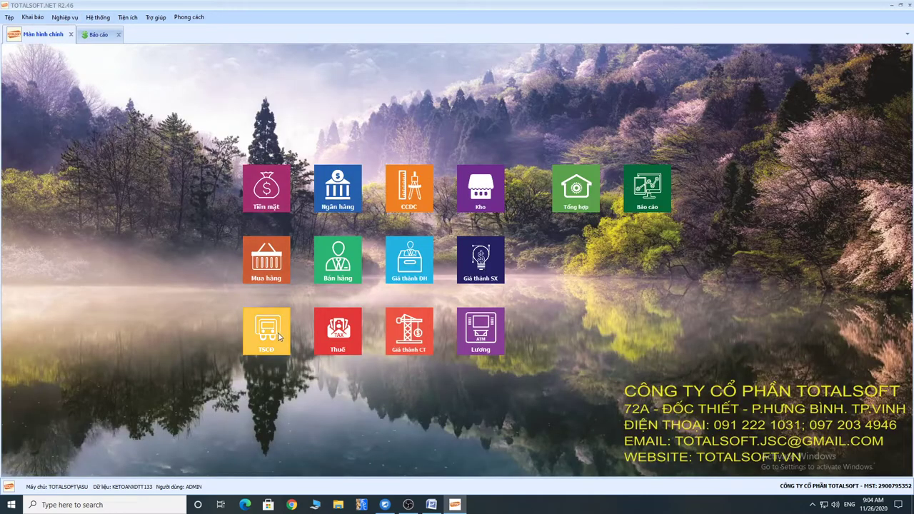
left_click(333, 335)
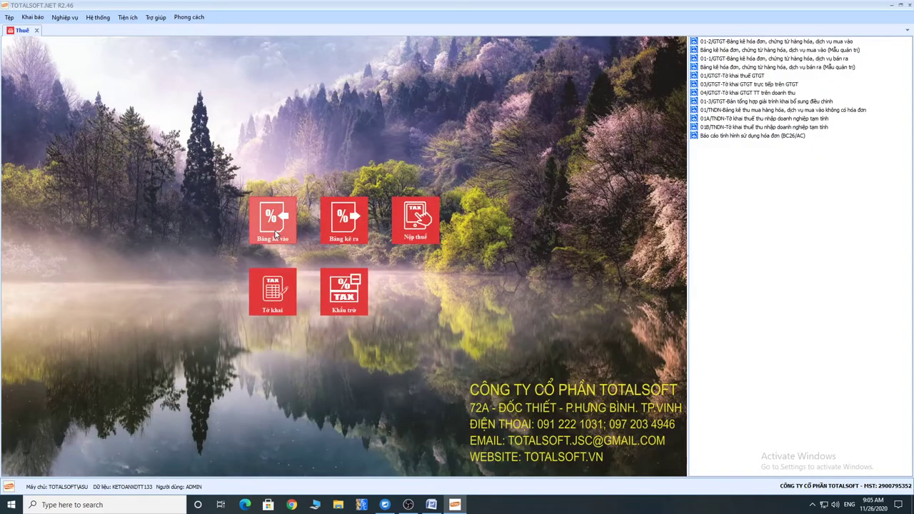
left_click(276, 234)
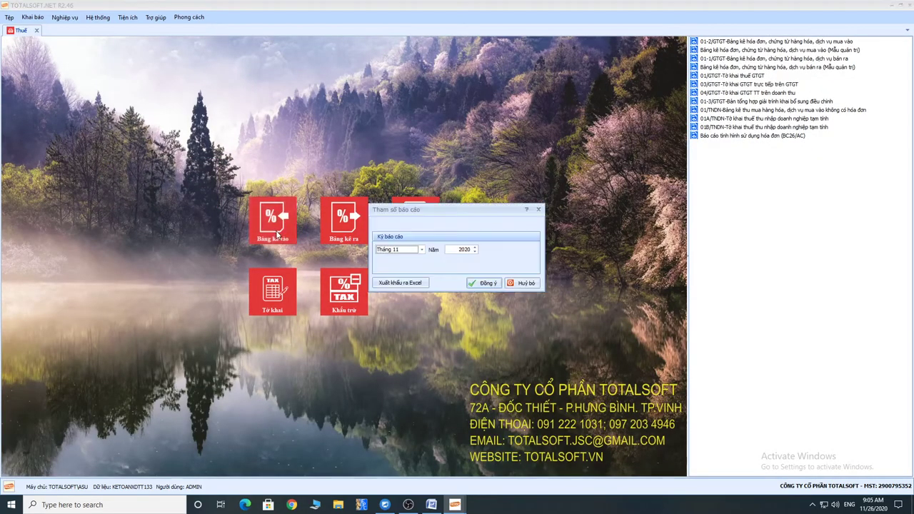
left_click(421, 249)
left_click(399, 266)
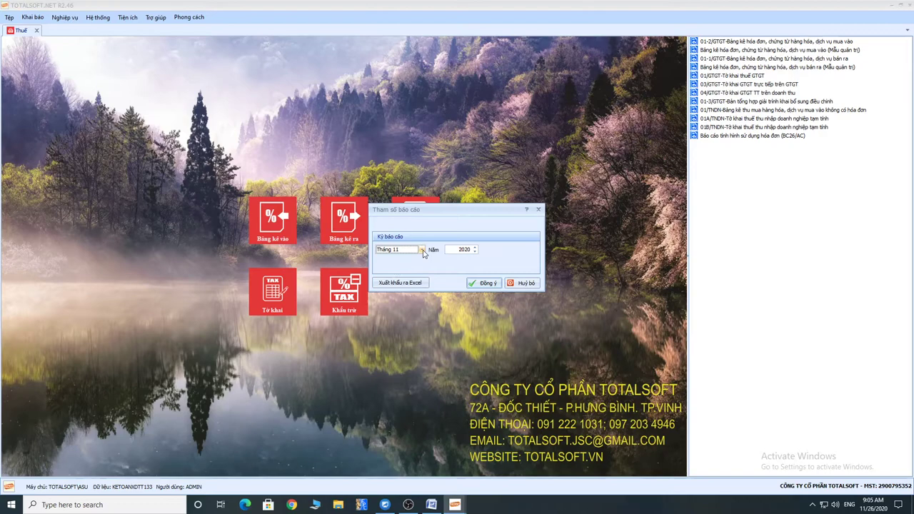
left_click(522, 283)
- Open the VAT declaration list (Tờ khai thuế GTGT) and cancel the new declaration started there
left_click(273, 291)
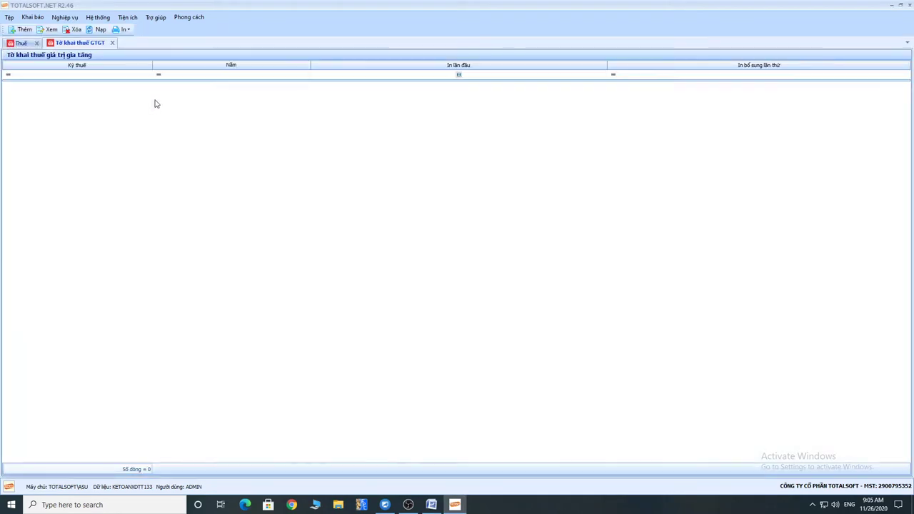
right_click(157, 103)
left_click(169, 106)
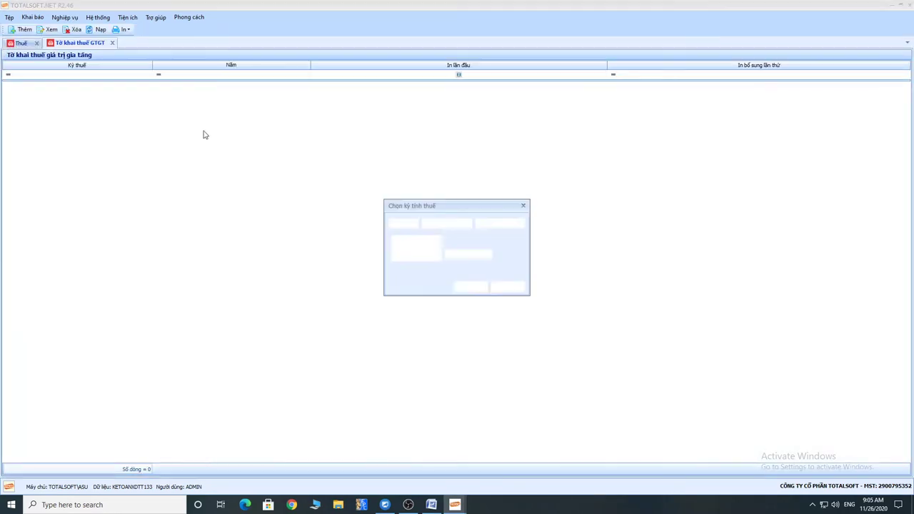
left_click(505, 287)
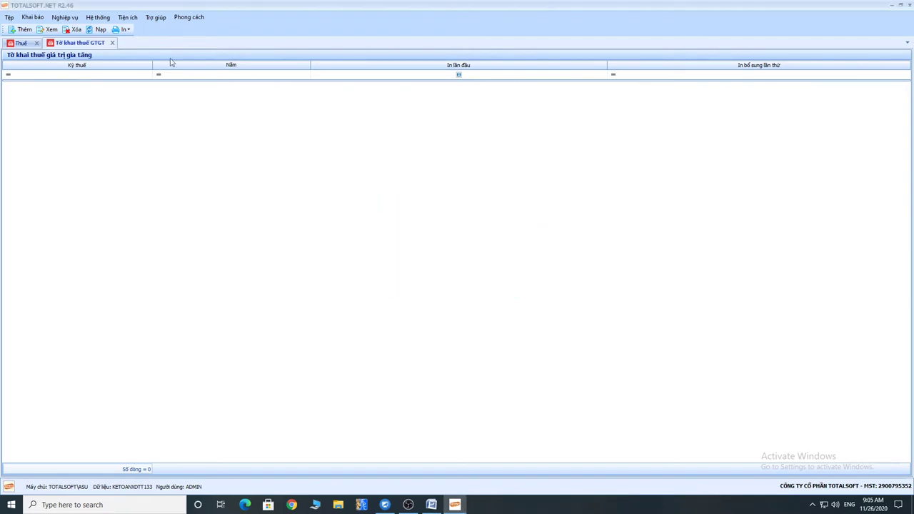
left_click(20, 43)
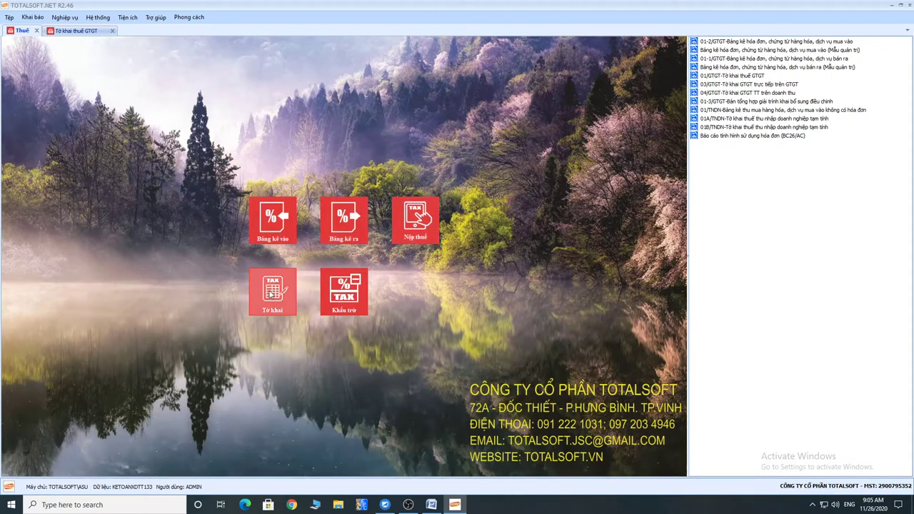
left_click(84, 32)
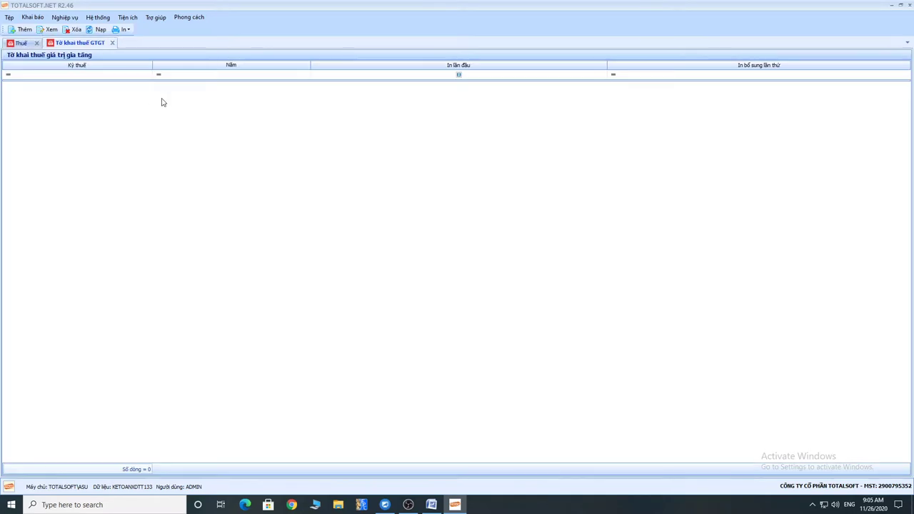
- Add a first-time VAT declaration for tax period Quý I 2020
right_click(161, 102)
left_click(186, 104)
left_click(459, 224)
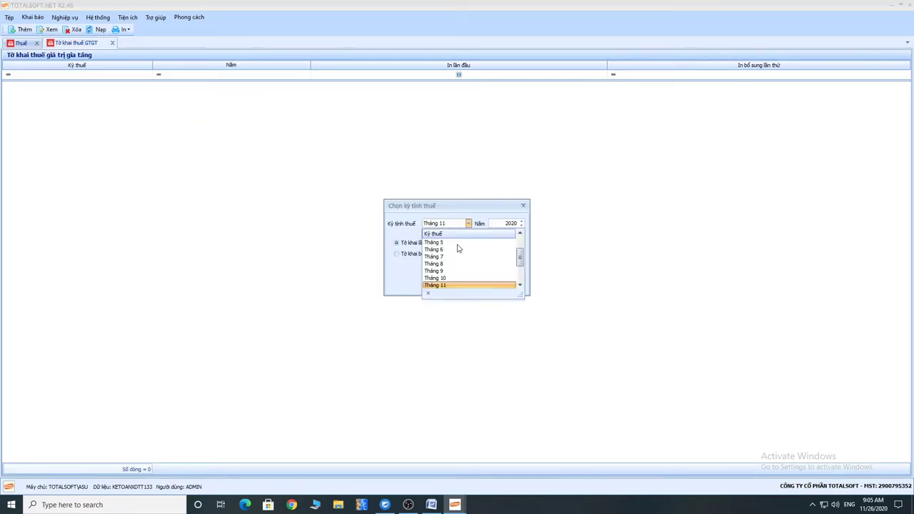
scroll(459, 247, "down", 2)
left_click(450, 265)
left_click(473, 287)
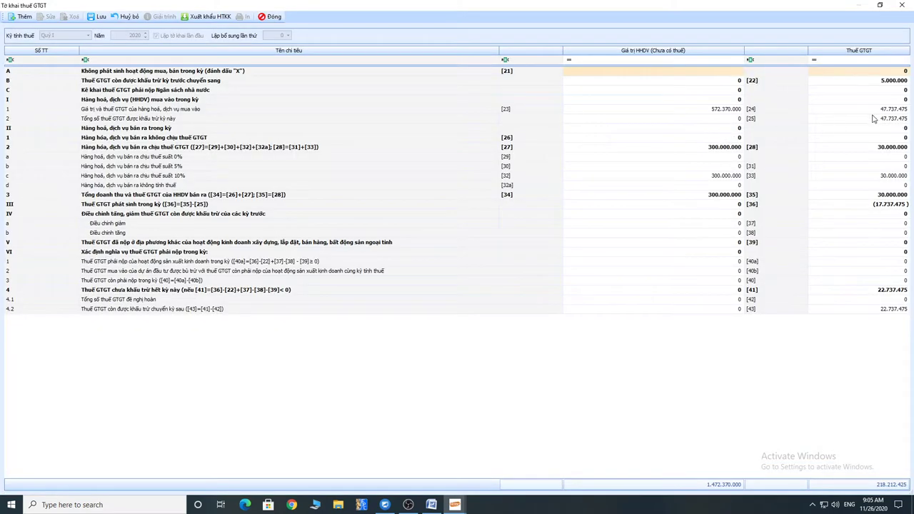
- Review the carried-forward, deductible, output and remaining VAT lines of the Quý I 2020 declaration, then save and close it
left_click(868, 81)
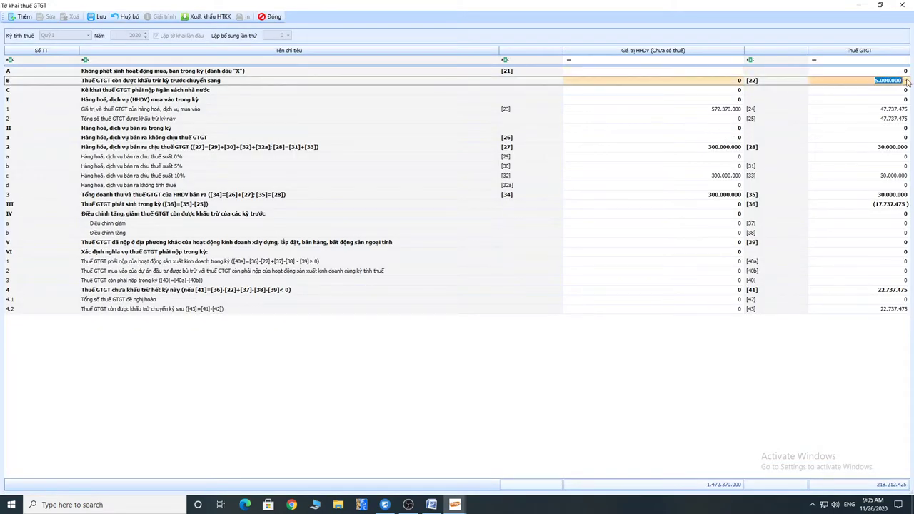
left_click(877, 120)
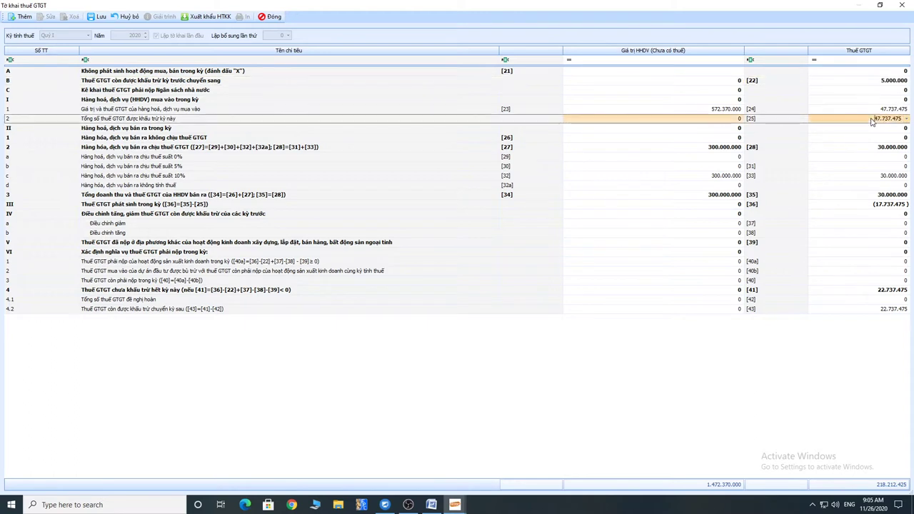
left_click(883, 148)
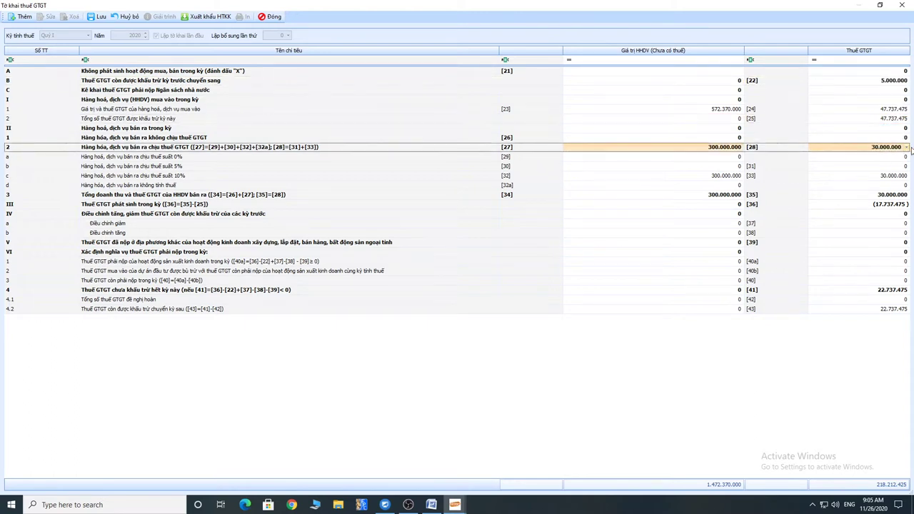
left_click(865, 206)
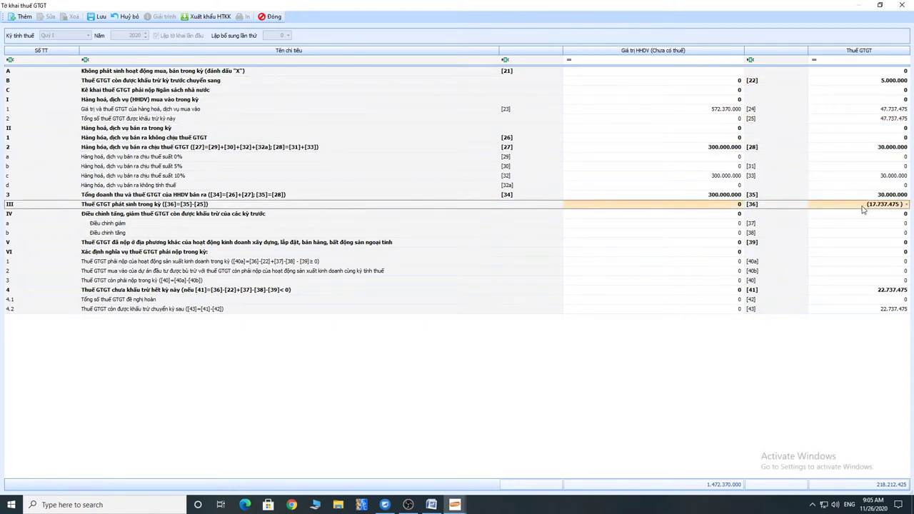
left_click(863, 292)
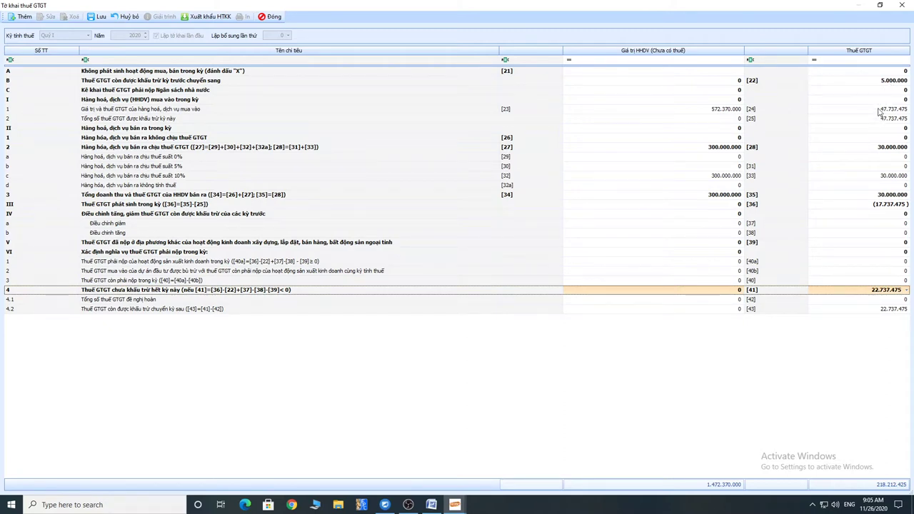
left_click(867, 196)
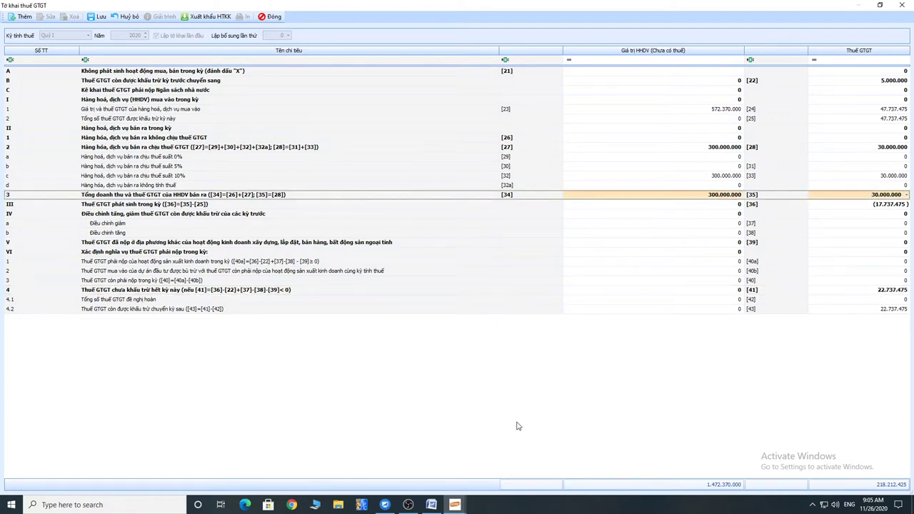
left_click(98, 16)
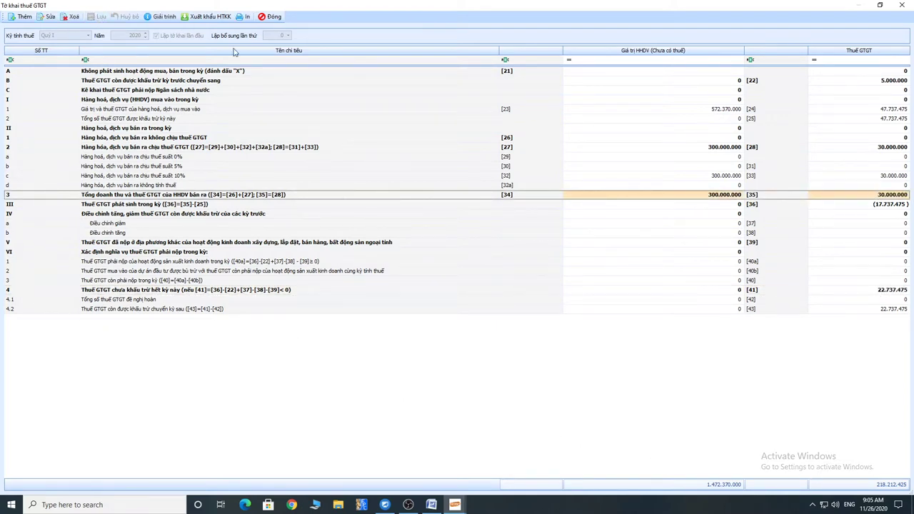
left_click(262, 17)
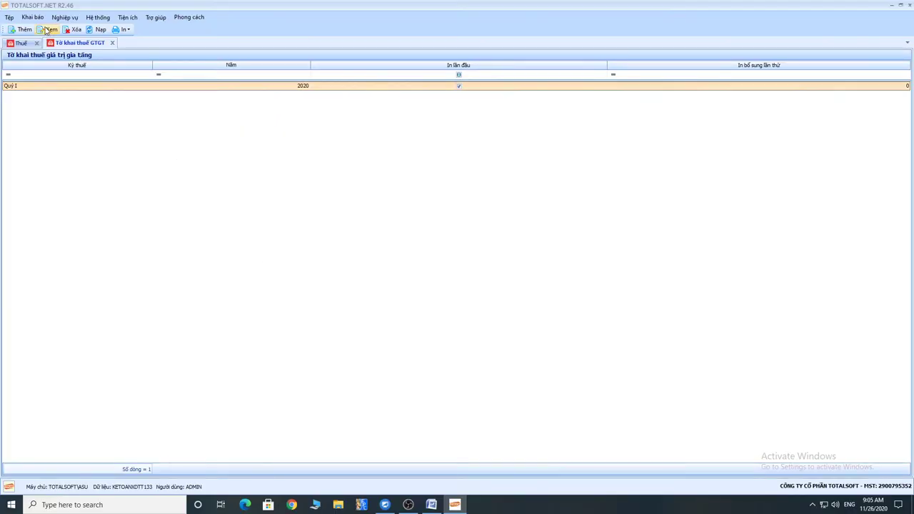
- Start a VAT deduction (Khấu trừ thuế) for tax period Quý I 2020 and check its input and output VAT amounts
left_click(24, 44)
left_click(343, 289)
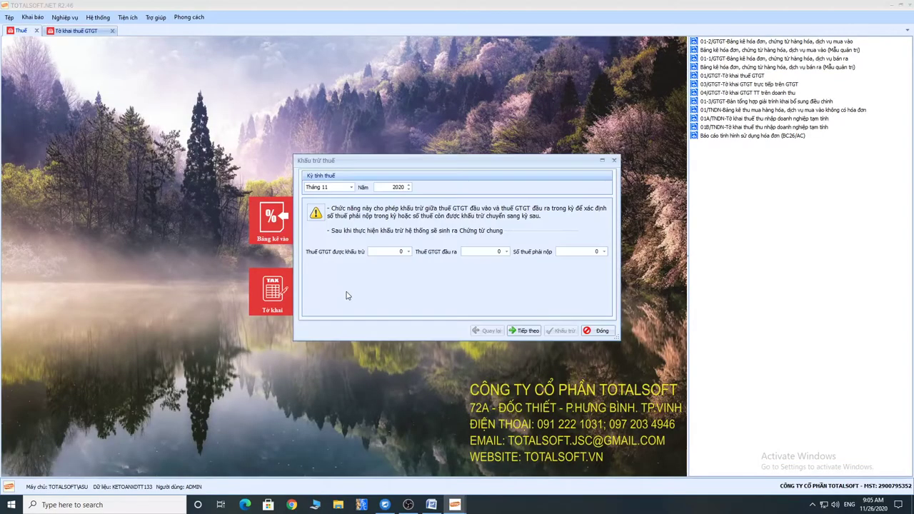
left_click(351, 187)
scroll(328, 221, "down", 2)
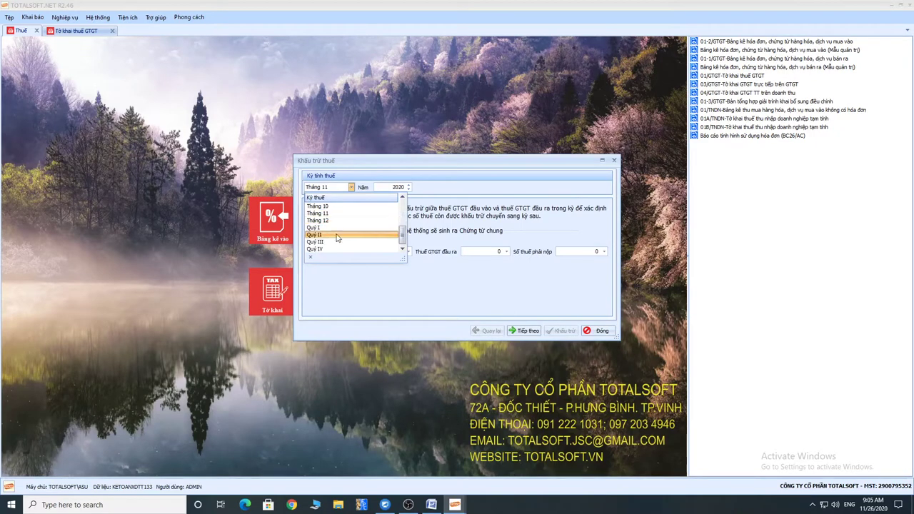
left_click(335, 229)
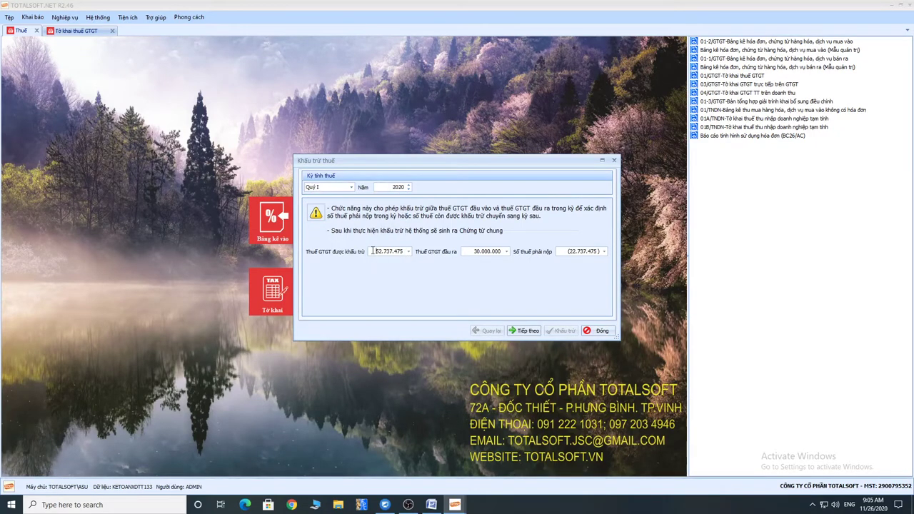
left_click_drag(373, 251, 524, 255)
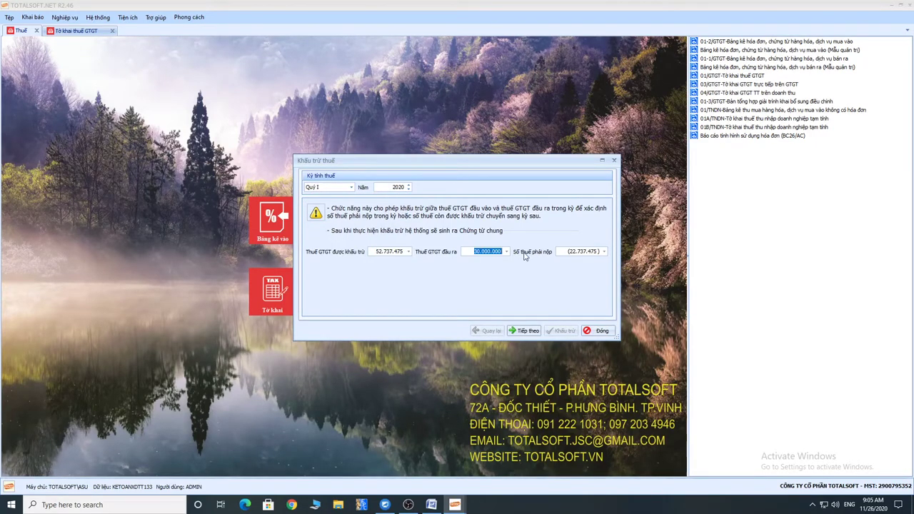
- Check the deduction voucher's date and amount, and carry out the Quý I 2020 VAT deduction
left_click(524, 331)
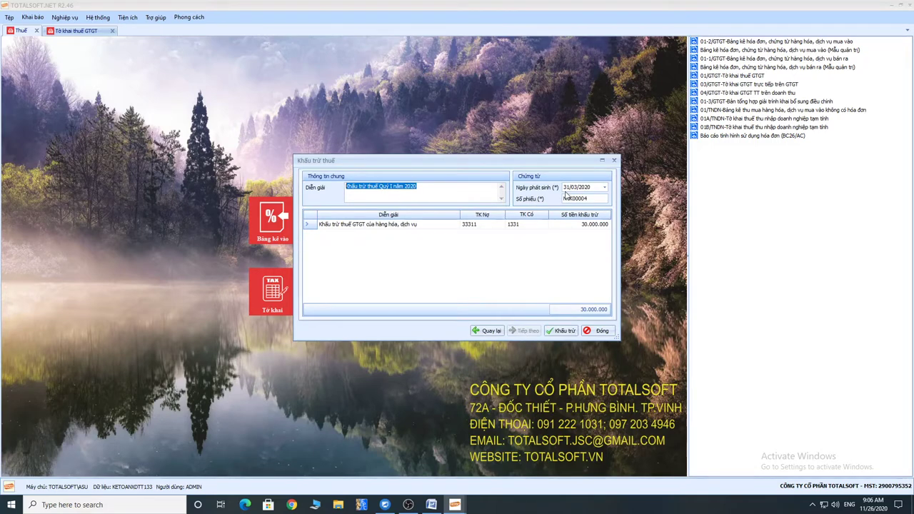
left_click(568, 187)
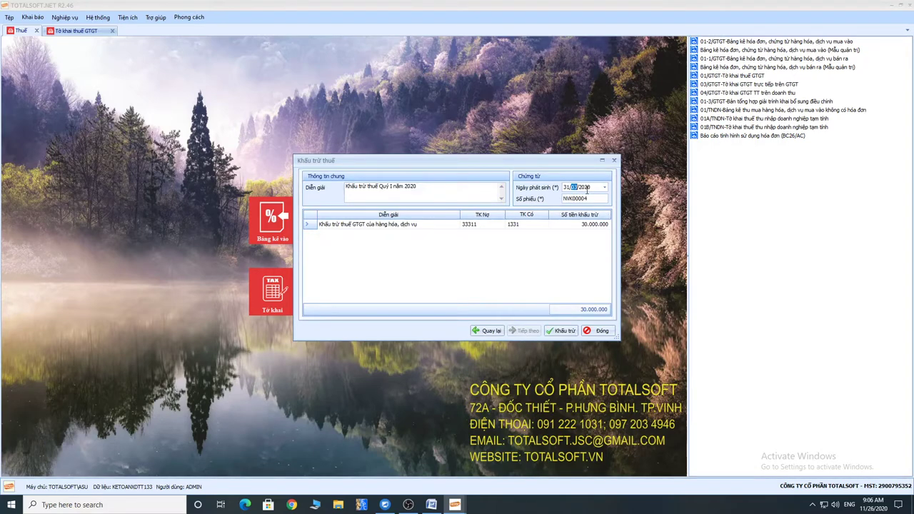
left_click(579, 225)
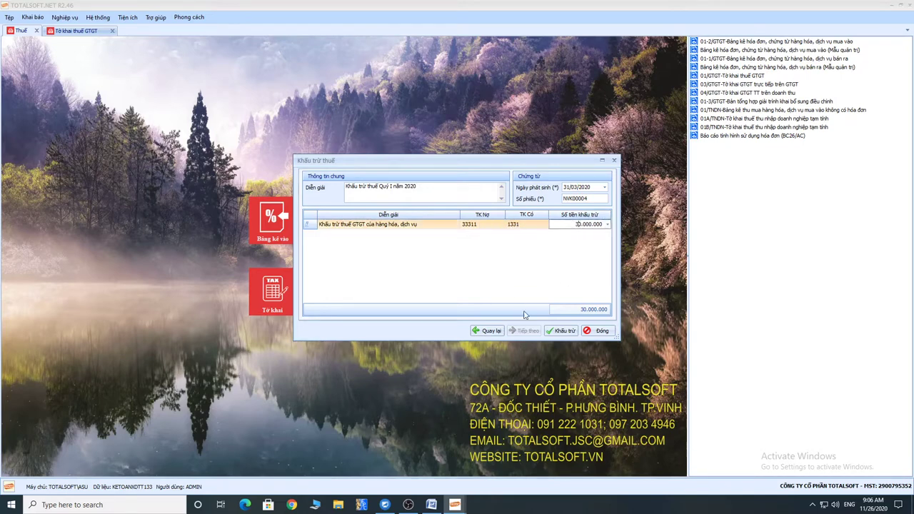
left_click(559, 331)
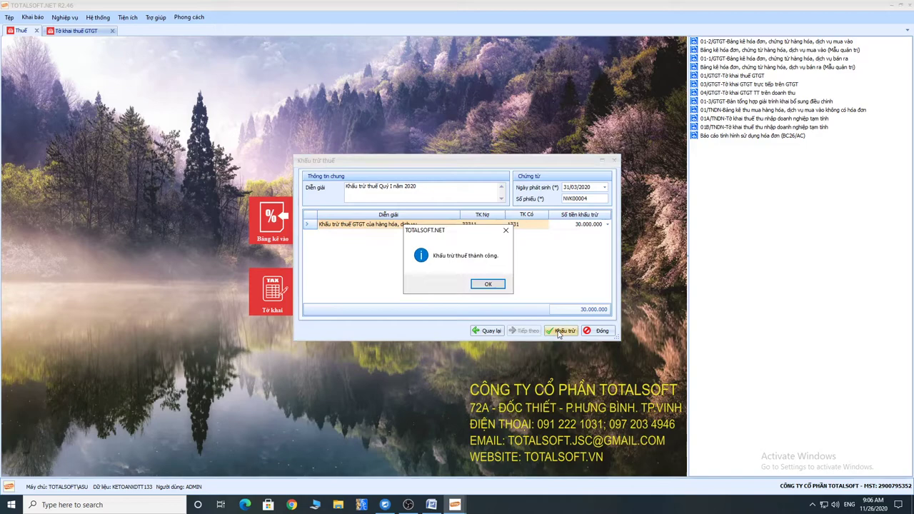
left_click(489, 288)
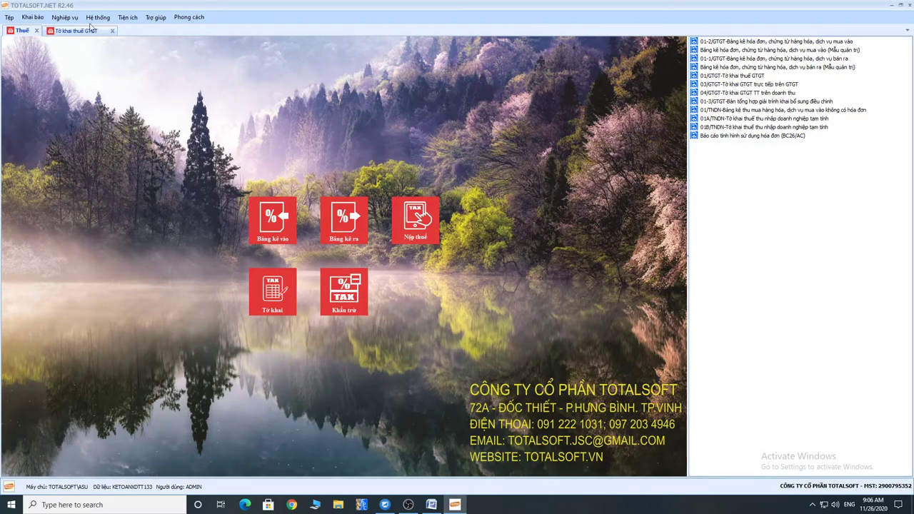
- View the F01-DNN Bảng cân đối tài khoản report for Quý I to check the VAT accounts, and close it
left_click(154, 17)
mouse_move(128, 17)
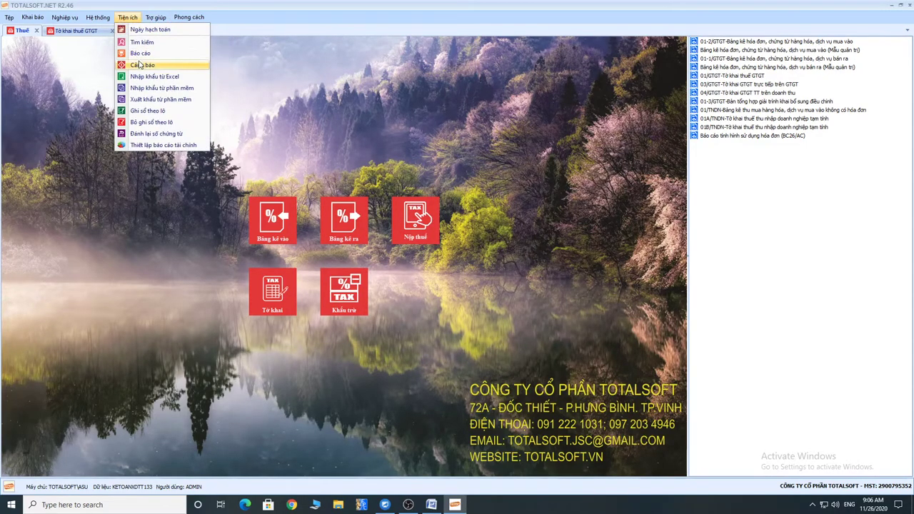
left_click(140, 52)
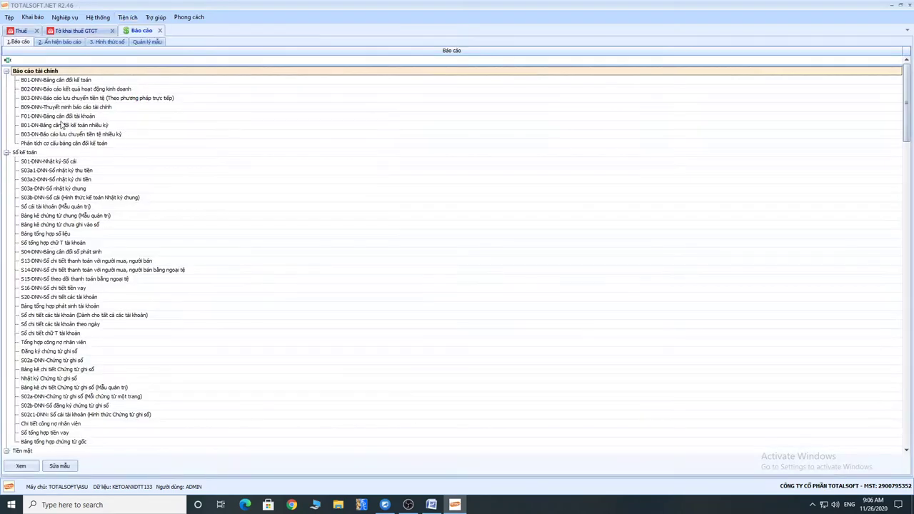
double_click(62, 116)
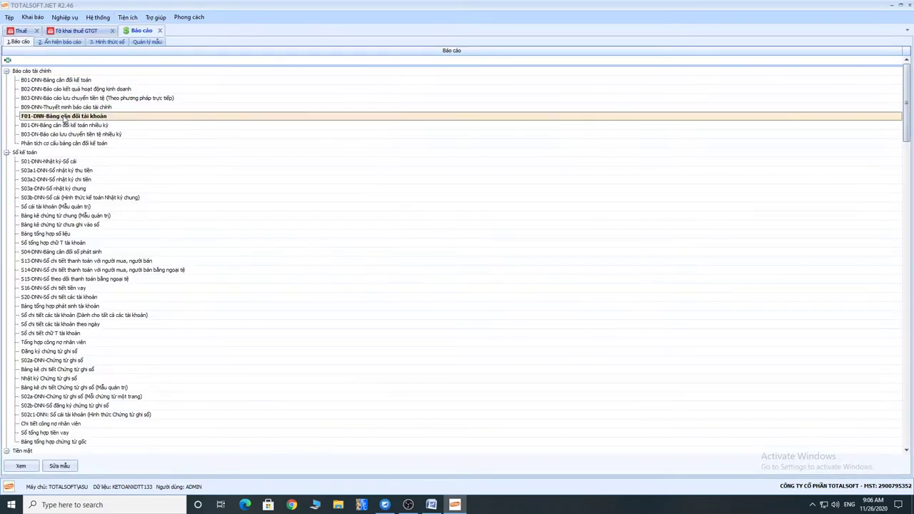
left_click(490, 280)
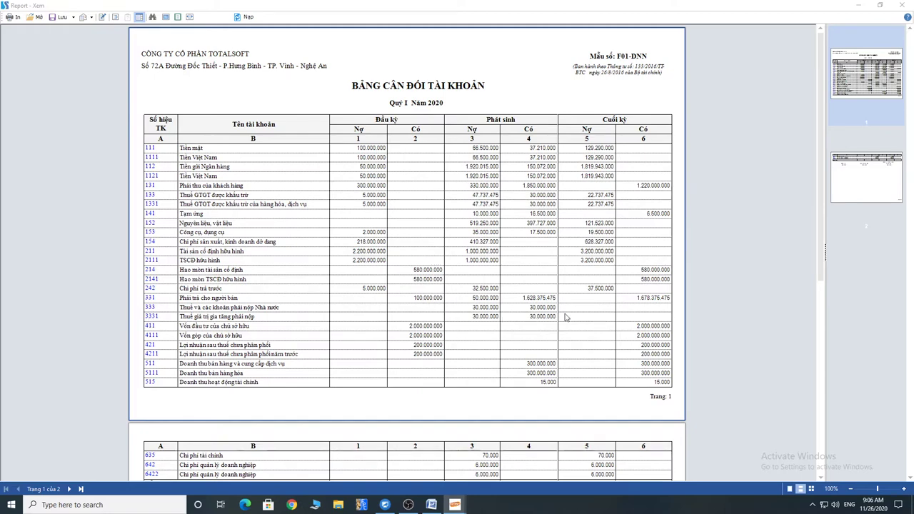
left_click(905, 5)
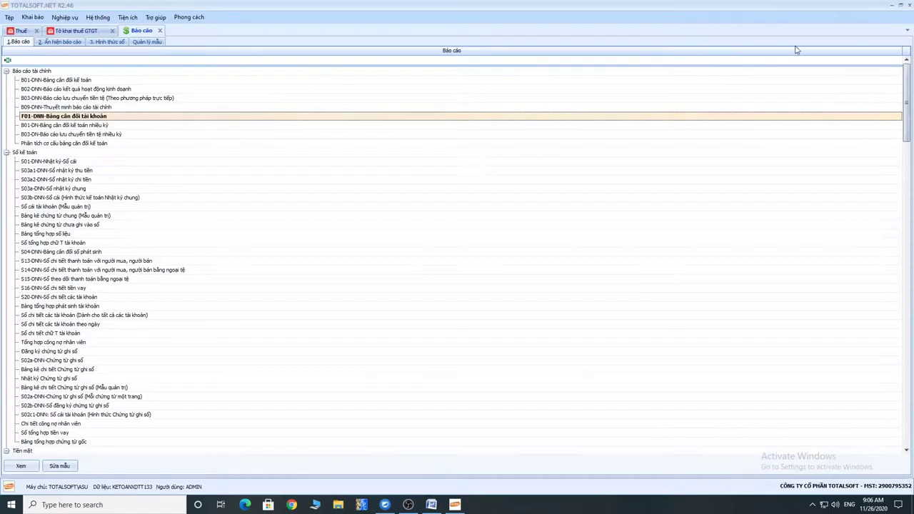
- Switch to the Word document and add the procedure item "2. Kho" below the VAT item
left_click(432, 505)
type("2")
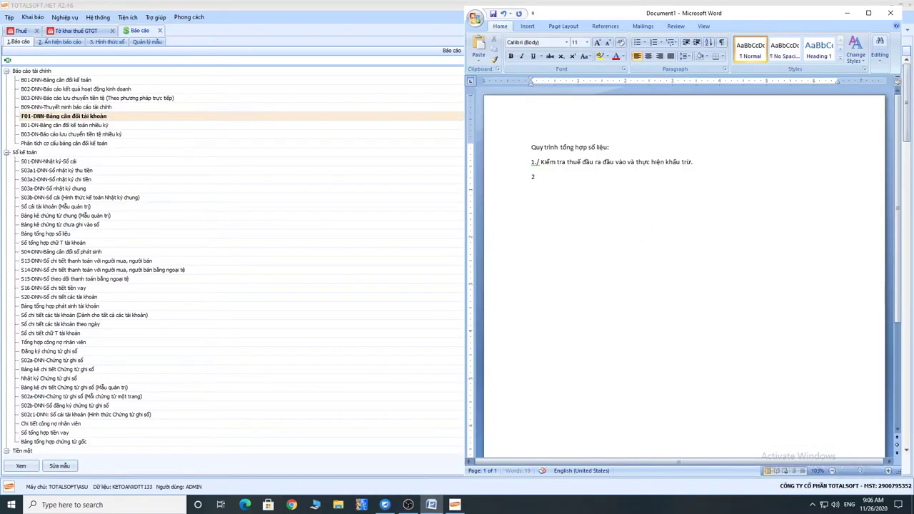
type(". Kho")
key("Return")
- Add the procedure line beginning "Kiểm tra giữa phát sinh trong kho và cân đối phát sinh tài" under the Kho item
type("Kiểm")
type(" tra gi")
type("ưữa phat")
key("BackSpace")
type("inh")
key("BackSpace")
type("ong ")
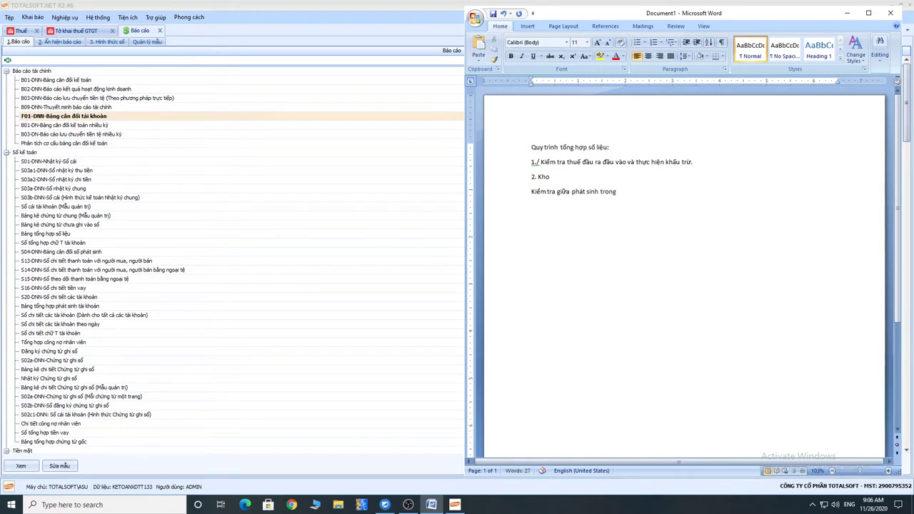
type("kho va")
type(" cân đo")
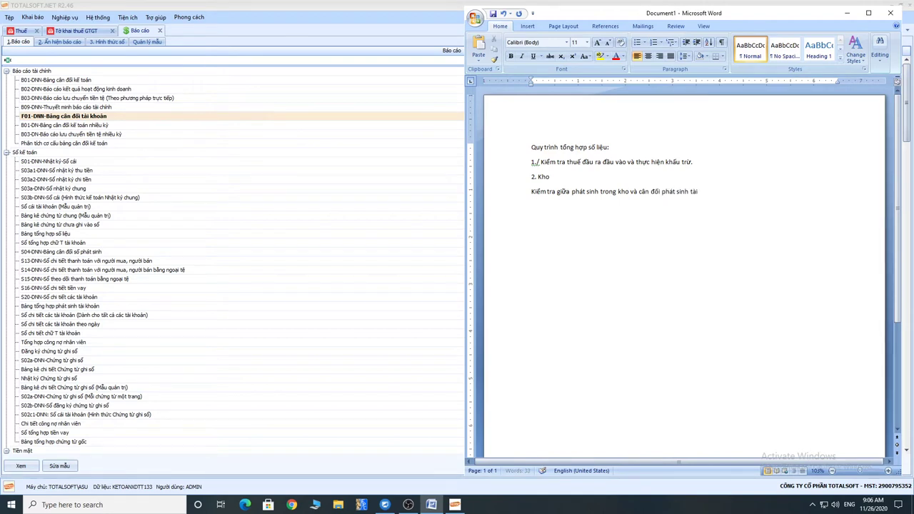
type("nr")
key("Return")
- Return to TOTALSOFT.NET, reopen the Quý I Bảng cân đối tài khoản report to review the inventory accounts, and close it
double_click(66, 117)
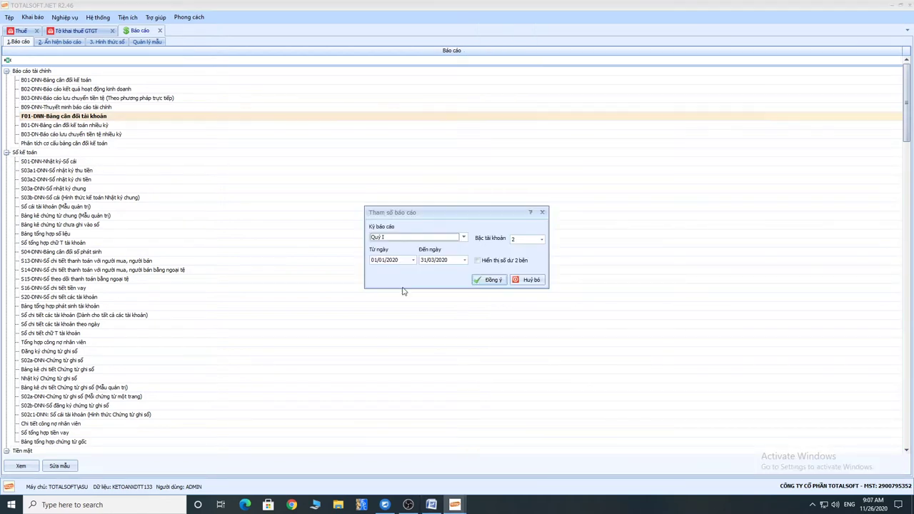
left_click(480, 281)
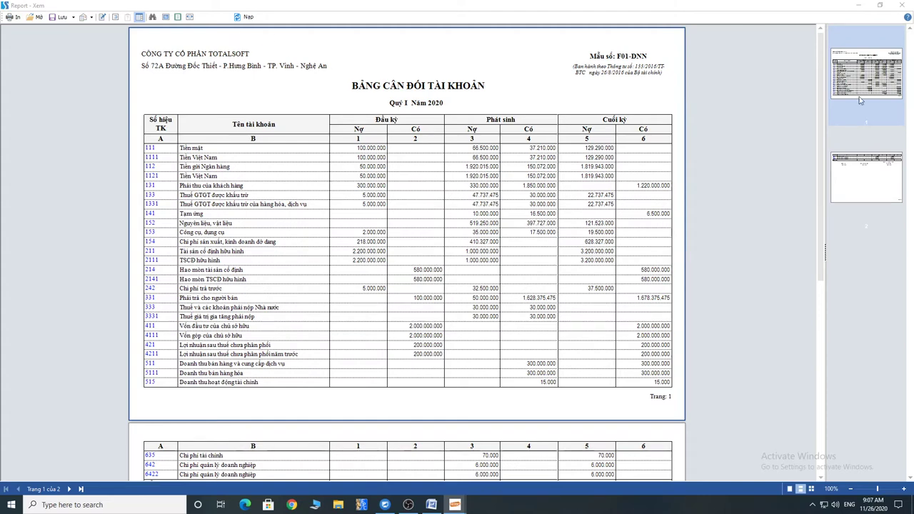
left_click(907, 5)
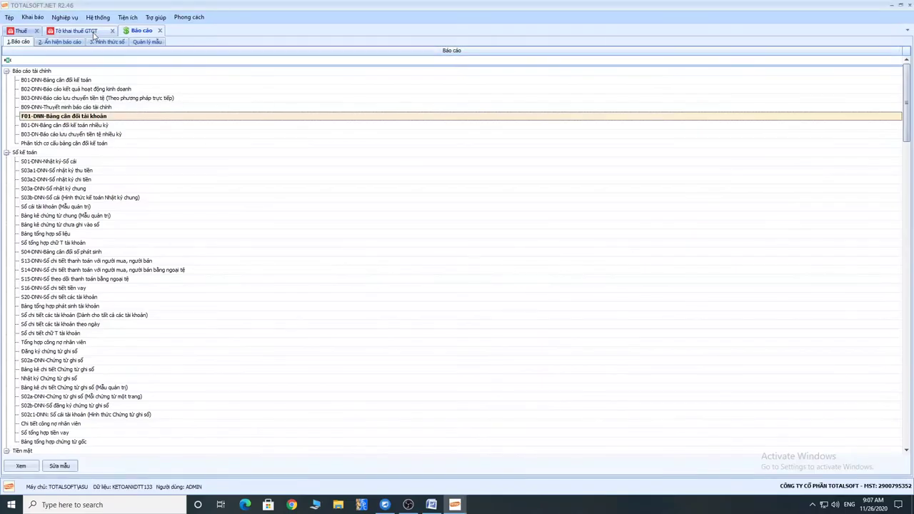
- Filter the reports by "kho" and view Tổng hợp nhập xuất tồn theo kho for Quý I with all warehouses
left_click(104, 59)
type("kho")
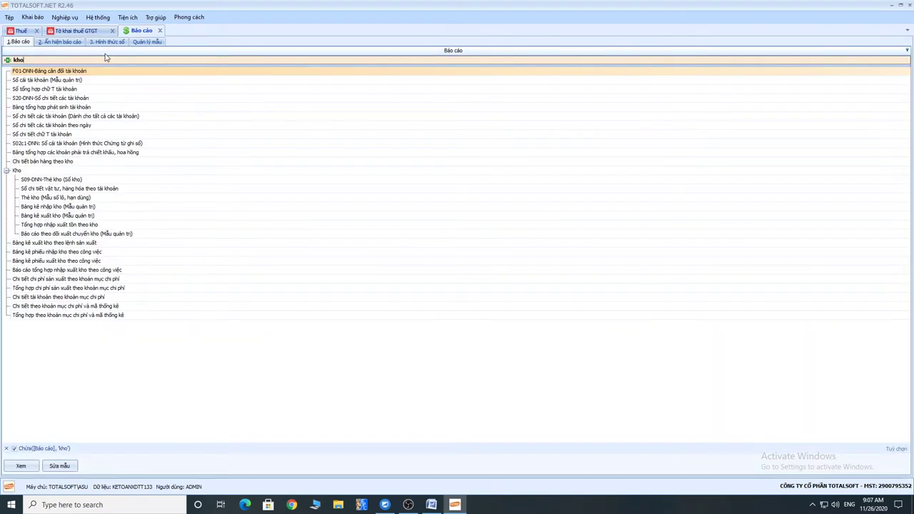
double_click(47, 225)
left_click(394, 204)
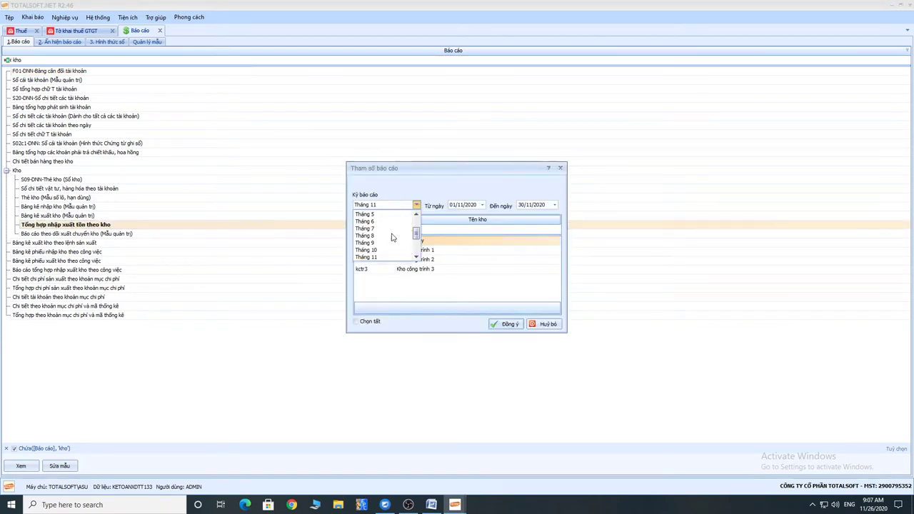
scroll(391, 237, "down", 2)
left_click(390, 241)
left_click(369, 321)
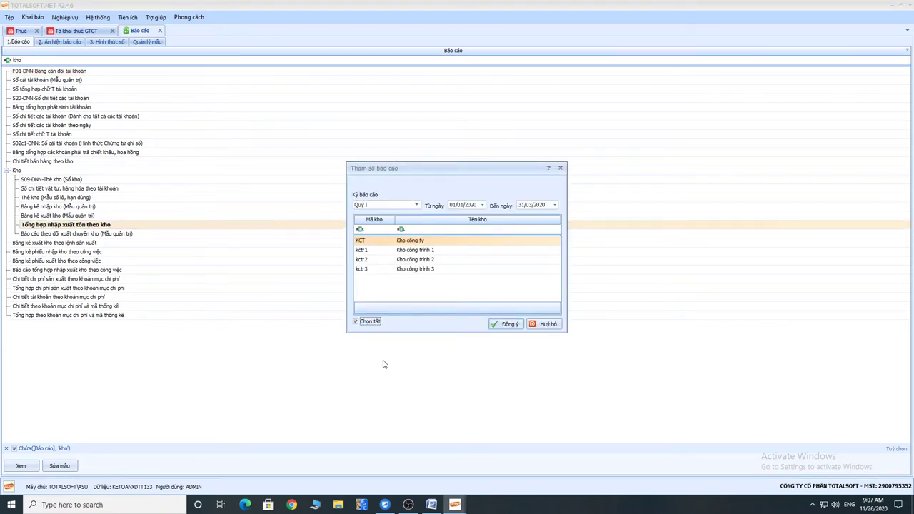
left_click(499, 324)
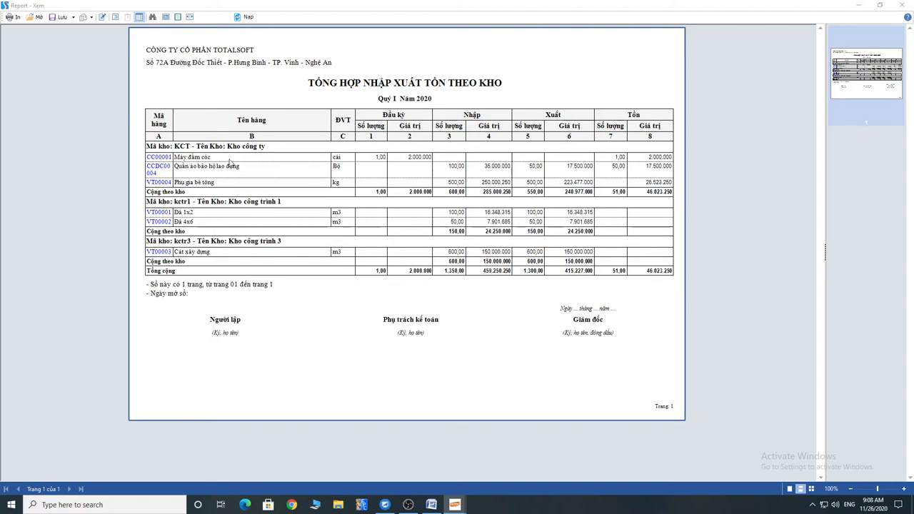
left_click(901, 6)
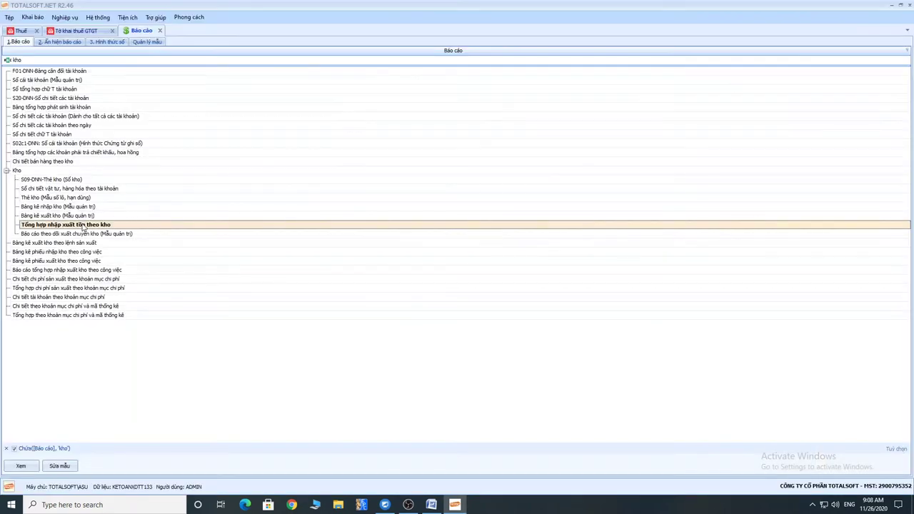
- View Tổng hợp nhập xuất tồn theo kho for Quý I limited to warehouses kctr1 through kctr3, and close the report
double_click(99, 228)
left_click(362, 250)
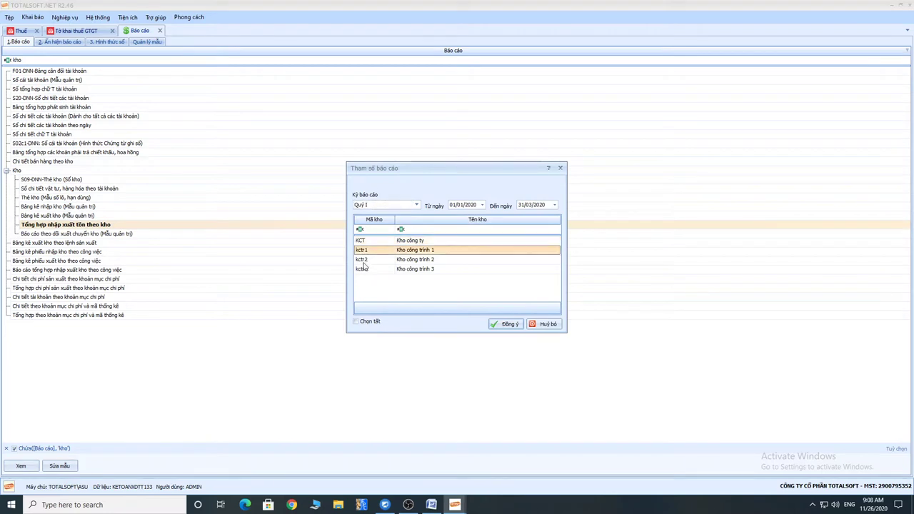
left_click(364, 268, "shift")
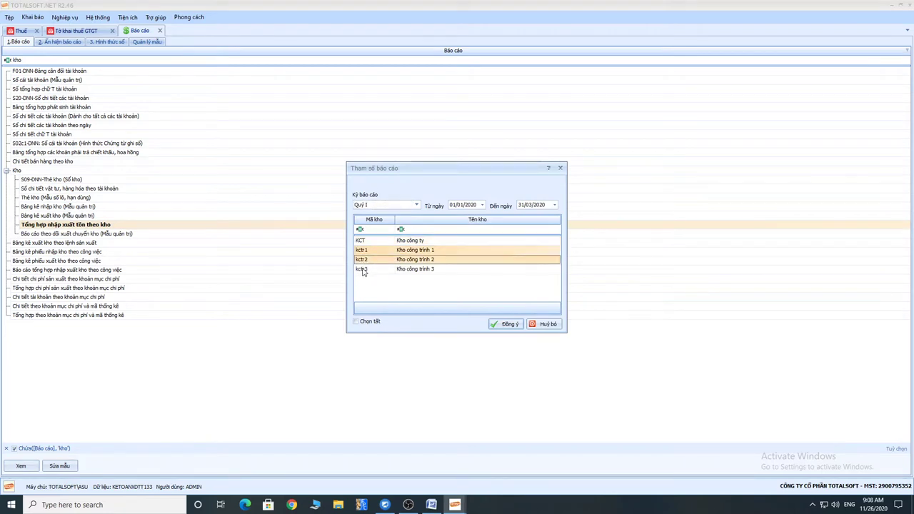
left_click(505, 325)
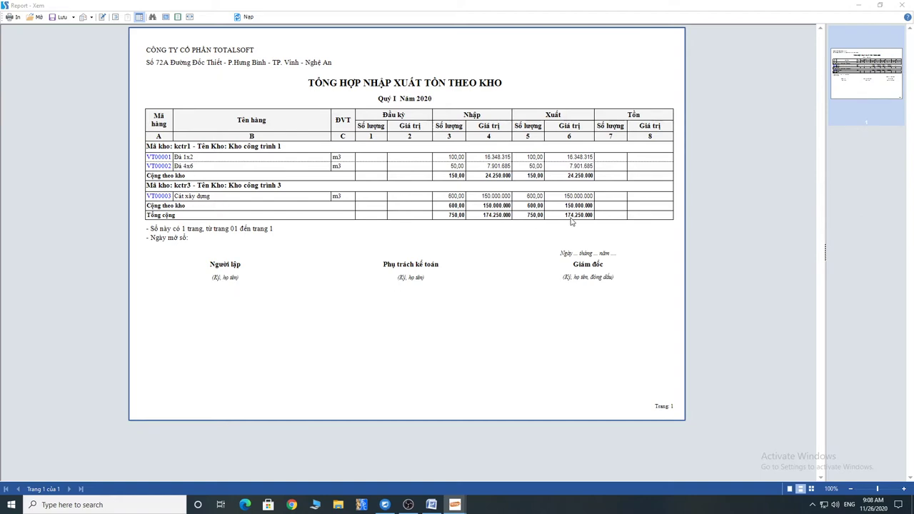
left_click(897, 5)
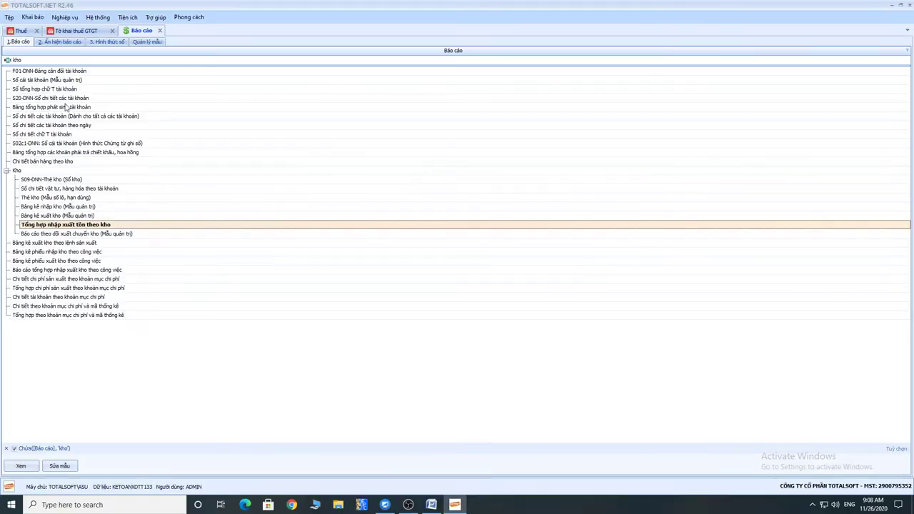
- Clear the report filter and drill from the Quý I Bảng cân đối tài khoản into the detail ledger of account 152
left_click(27, 62)
key("BackSpace")
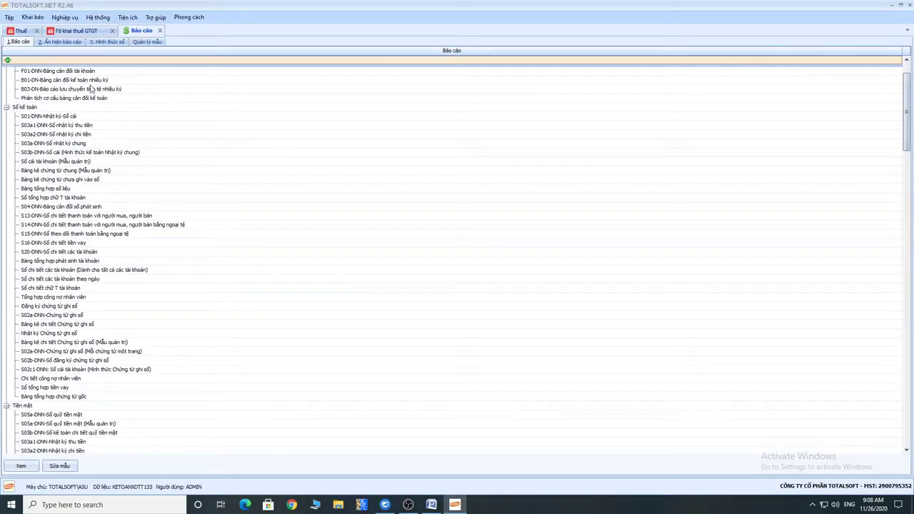
double_click(77, 71)
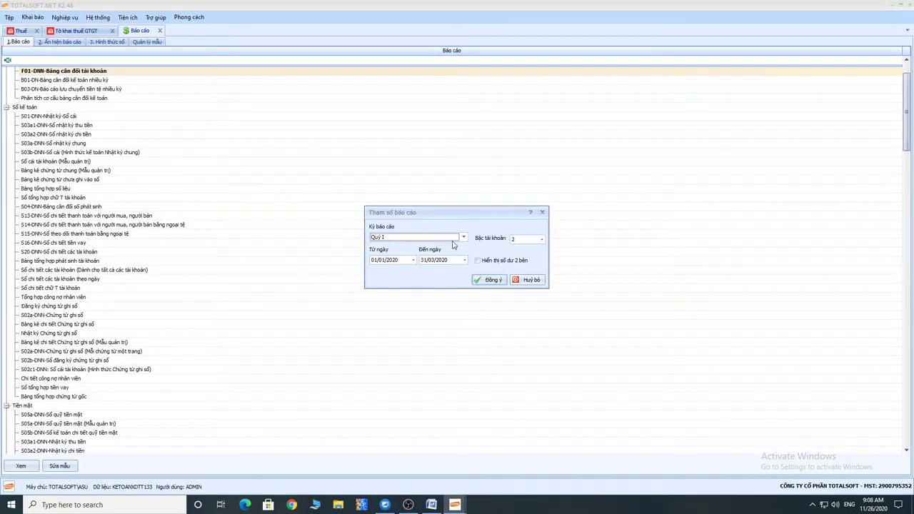
left_click(488, 278)
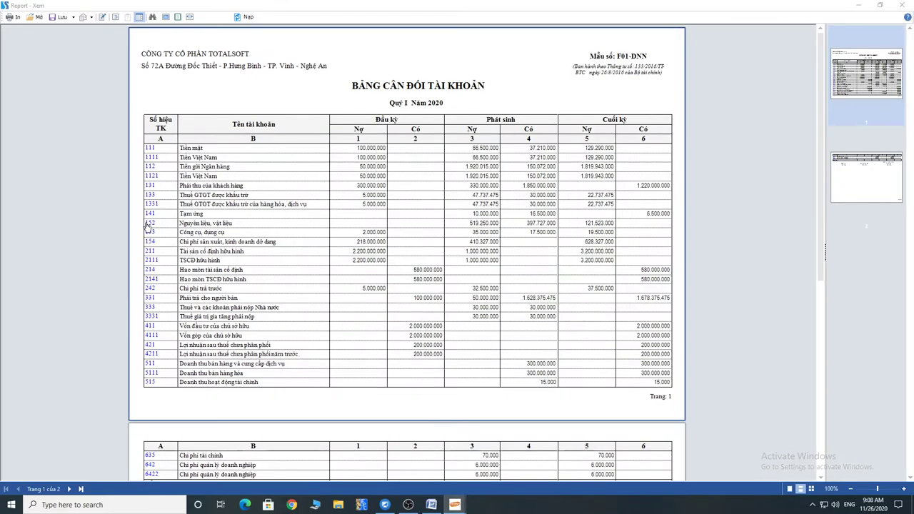
double_click(150, 223)
left_click(494, 284)
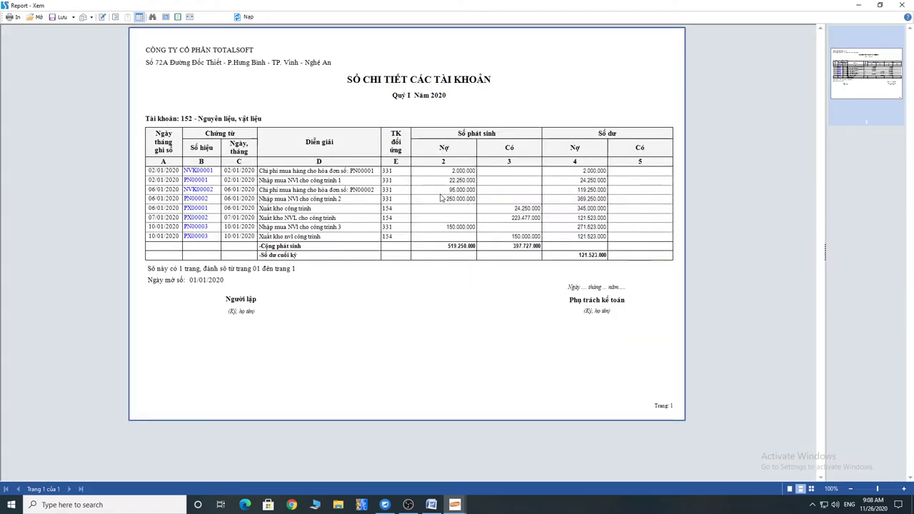
- Inspect the warehouse, price and amount on purchase vouchers PN00002 and PN00003 from the ledger, closing each one
left_click(197, 199)
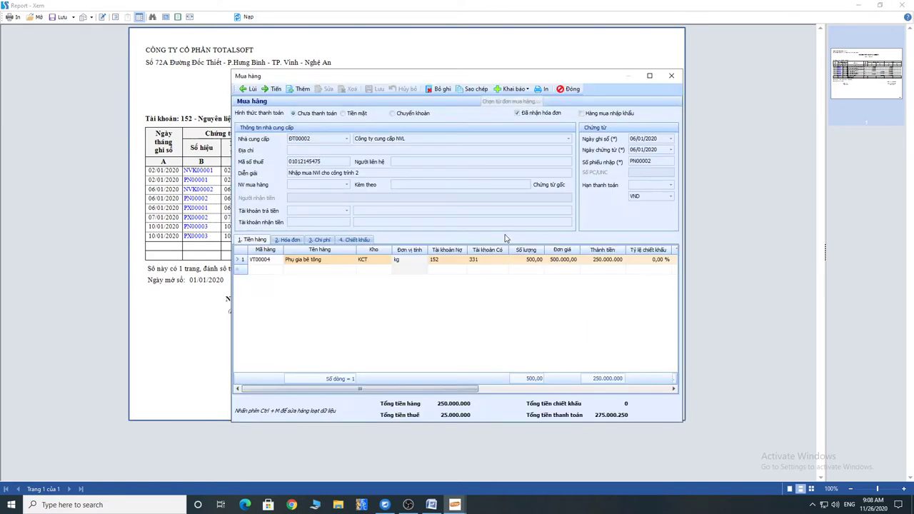
left_click(374, 263)
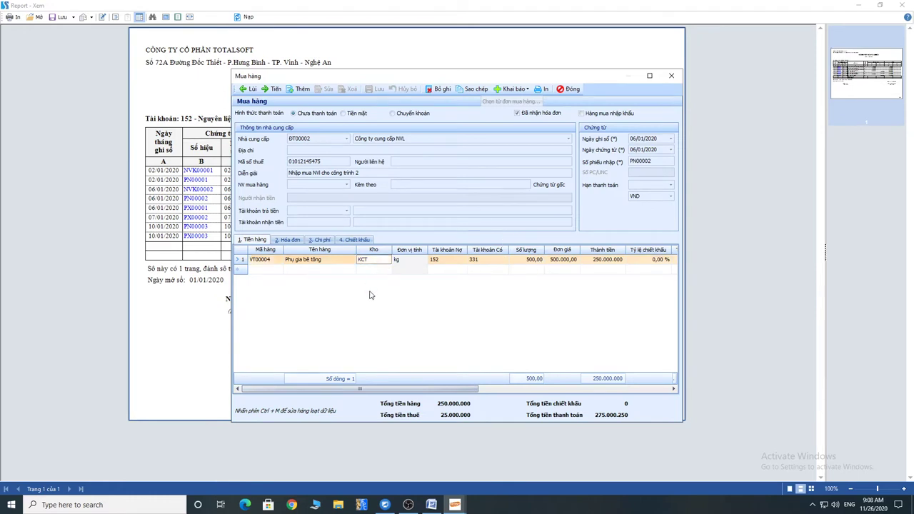
left_click(443, 92)
left_click(564, 264)
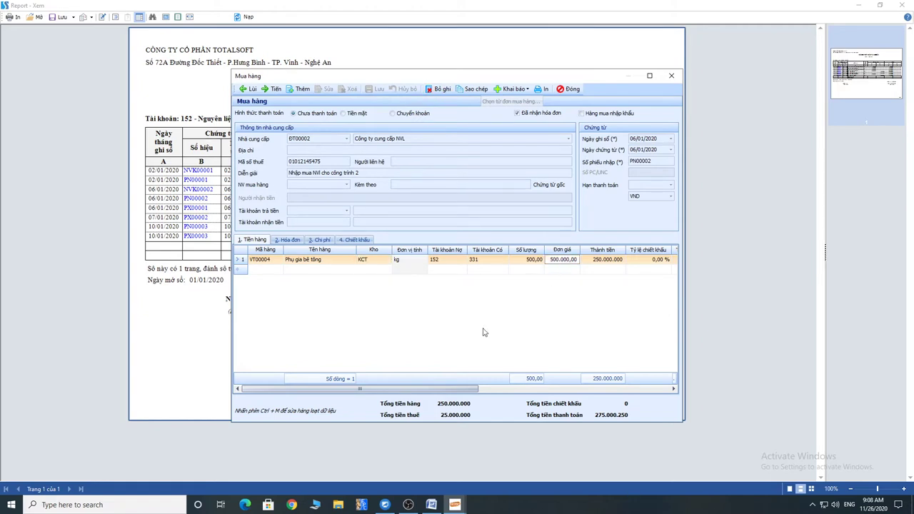
left_click_drag(378, 392, 468, 393)
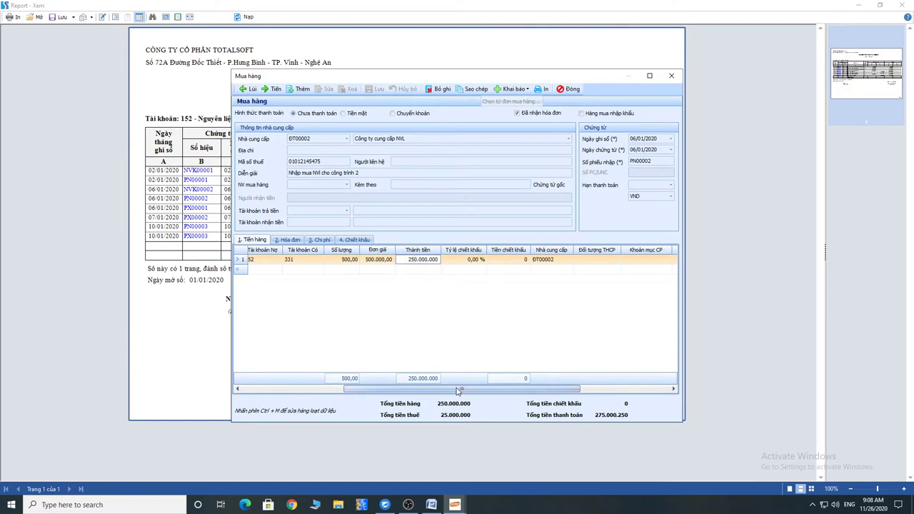
left_click_drag(459, 391, 314, 390)
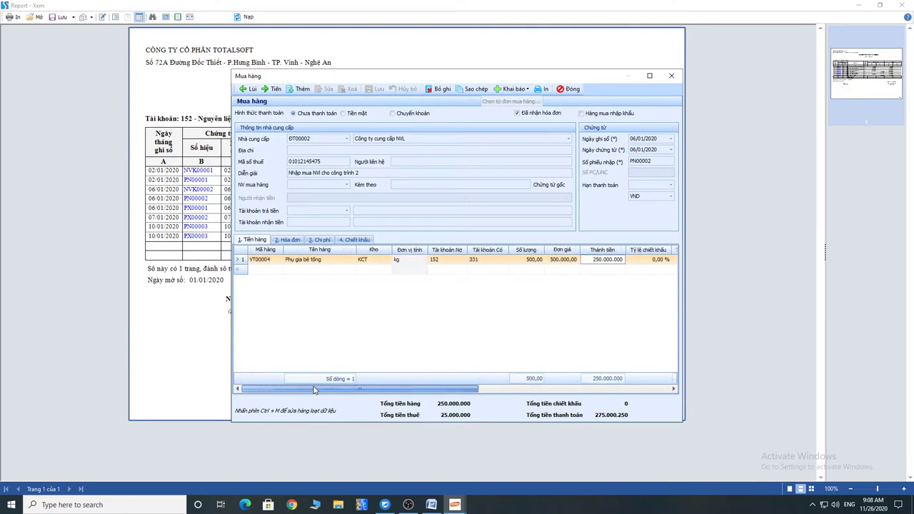
left_click(570, 89)
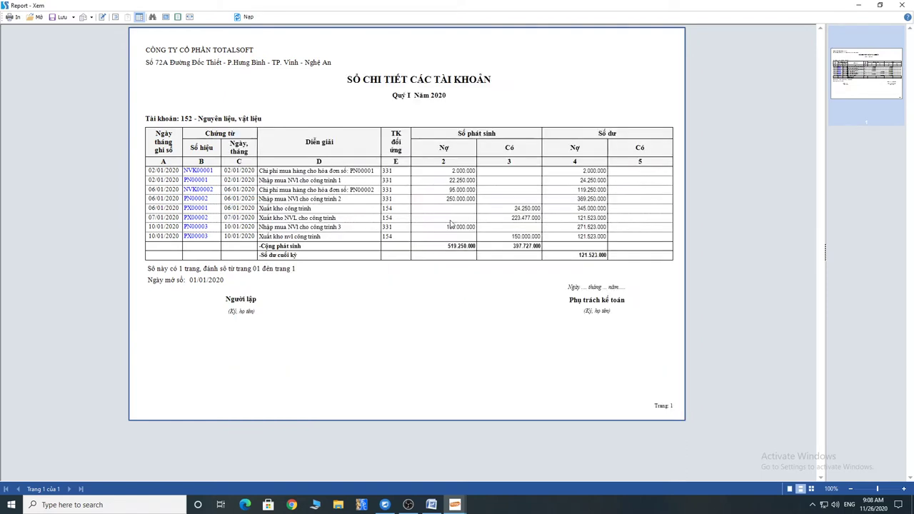
left_click(199, 227)
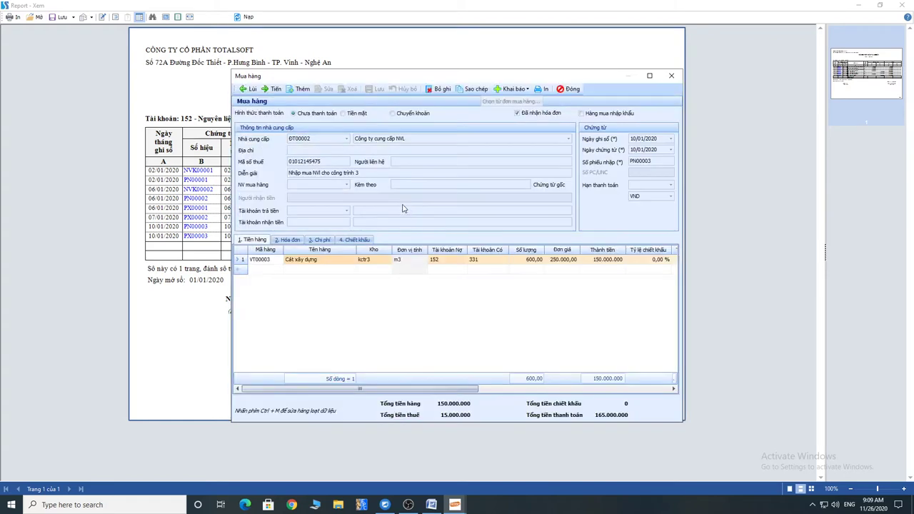
left_click(571, 88)
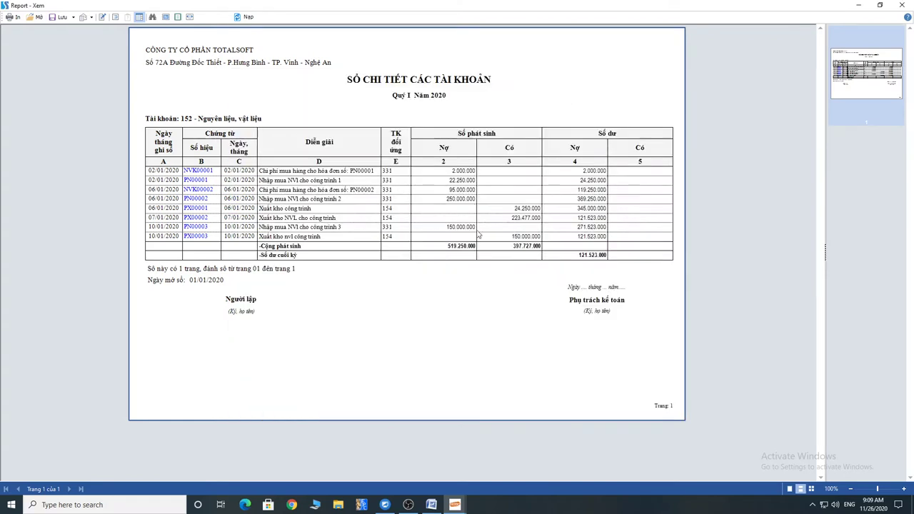
- Open general voucher NVK00002, check its account 152 entries, unpost and delete it, and close the ledger
left_click(207, 191)
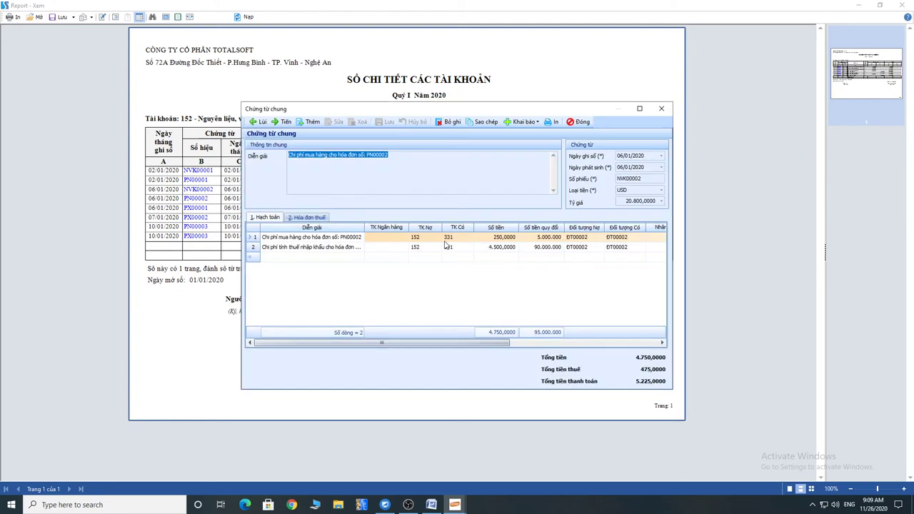
left_click(423, 247)
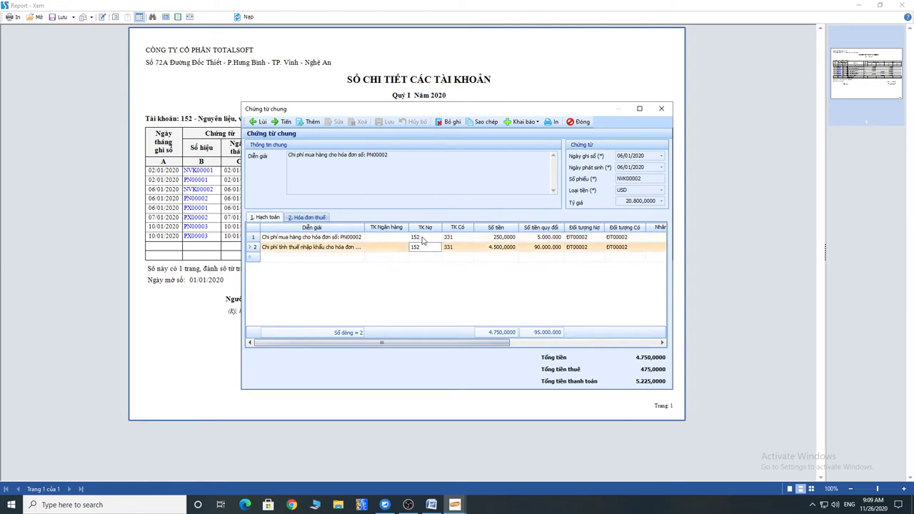
left_click(425, 239)
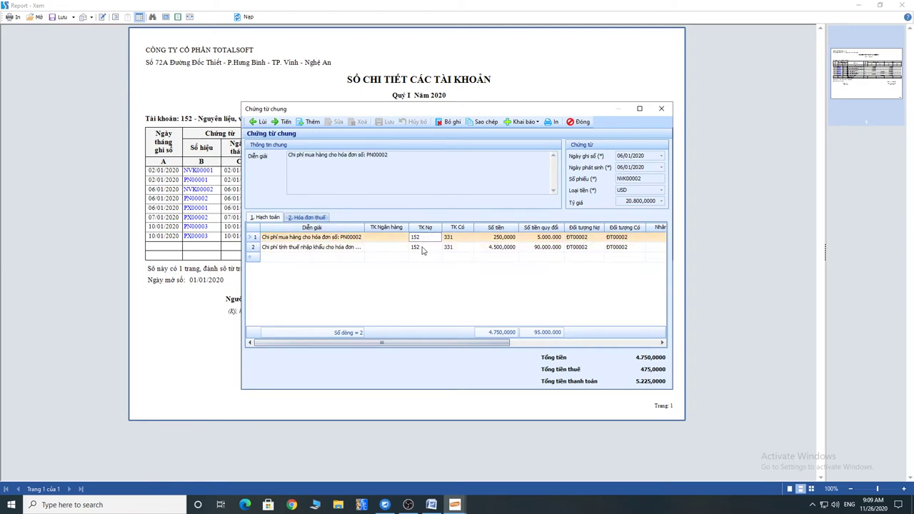
left_click(449, 123)
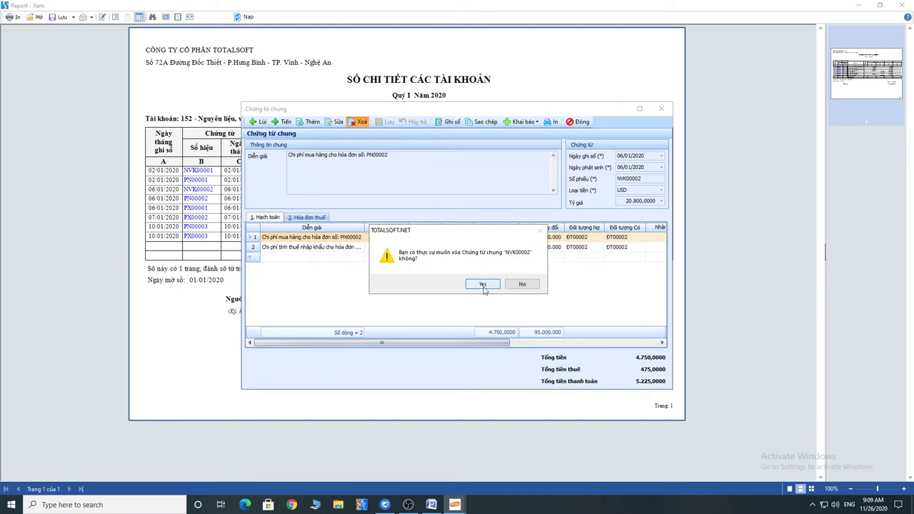
left_click(474, 286)
key("Escape")
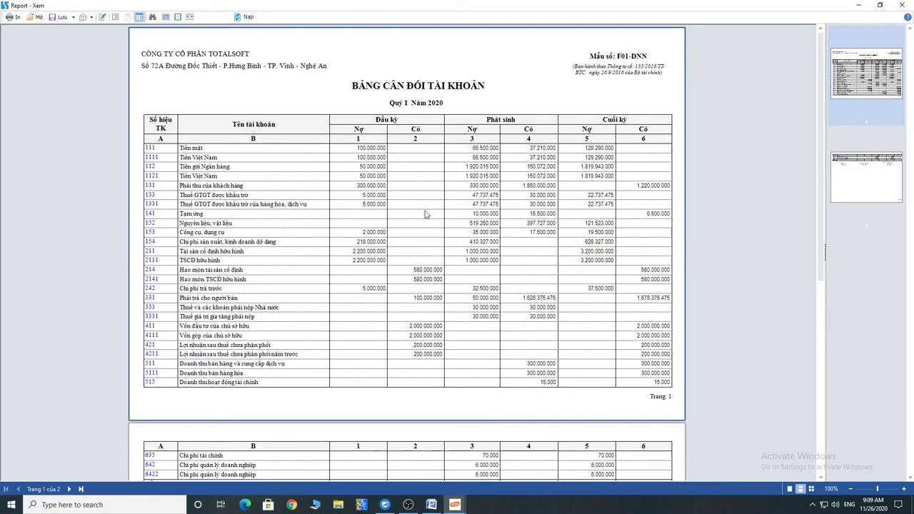
- Rerun the Quý I Bảng cân đối tài khoản with two-sided balances and reopen the detail ledger of account 152
key("Escape")
double_click(113, 74)
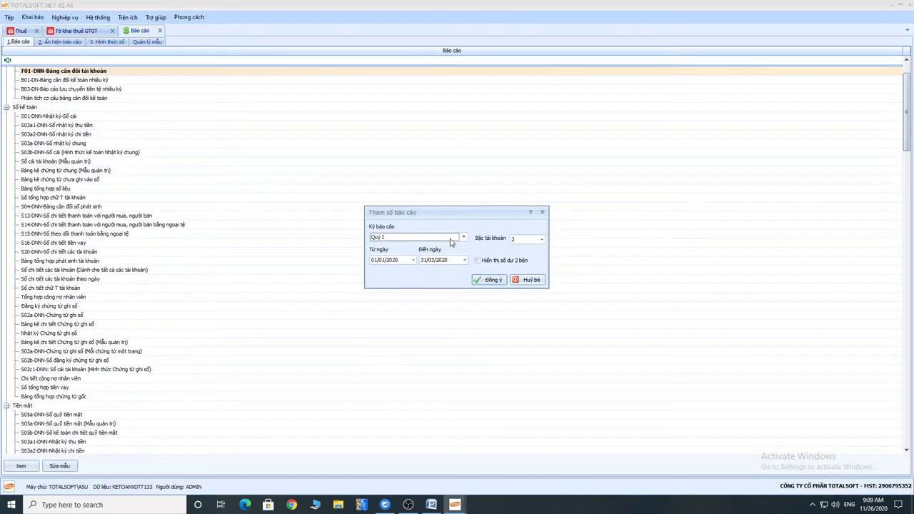
left_click(477, 261)
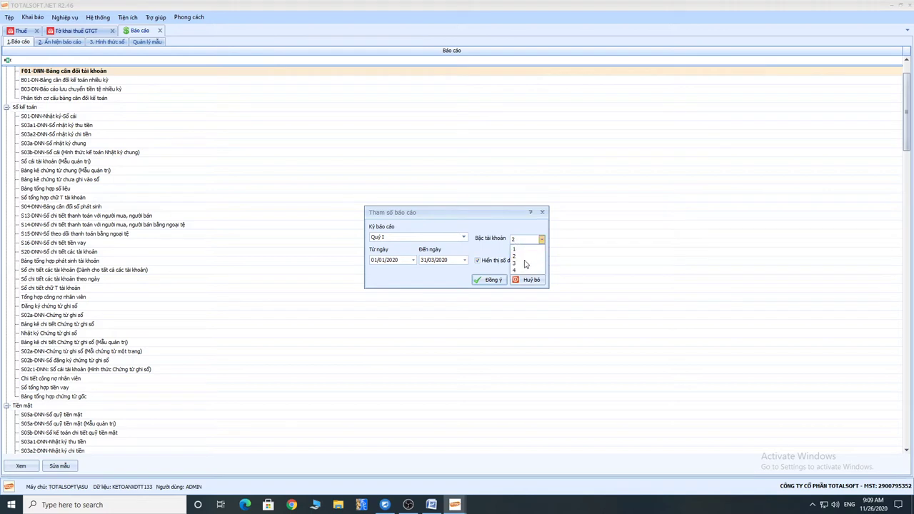
left_click(489, 280)
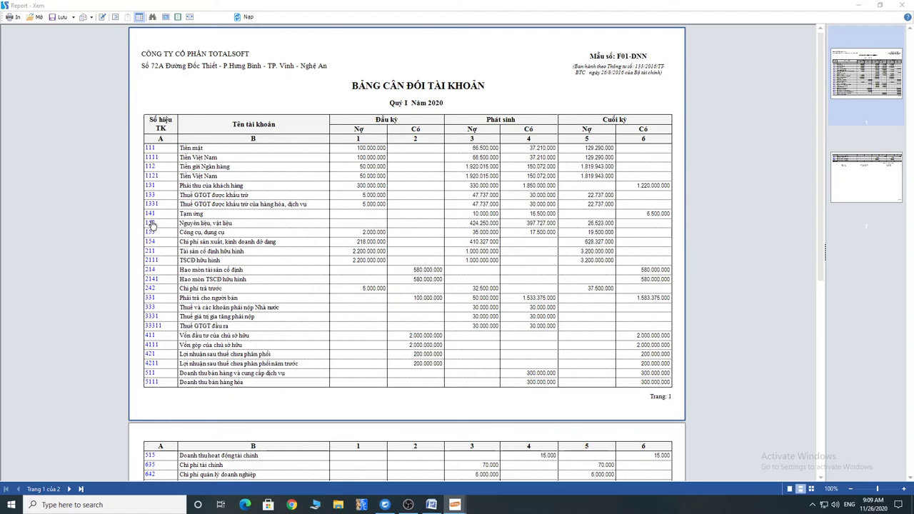
key("F5")
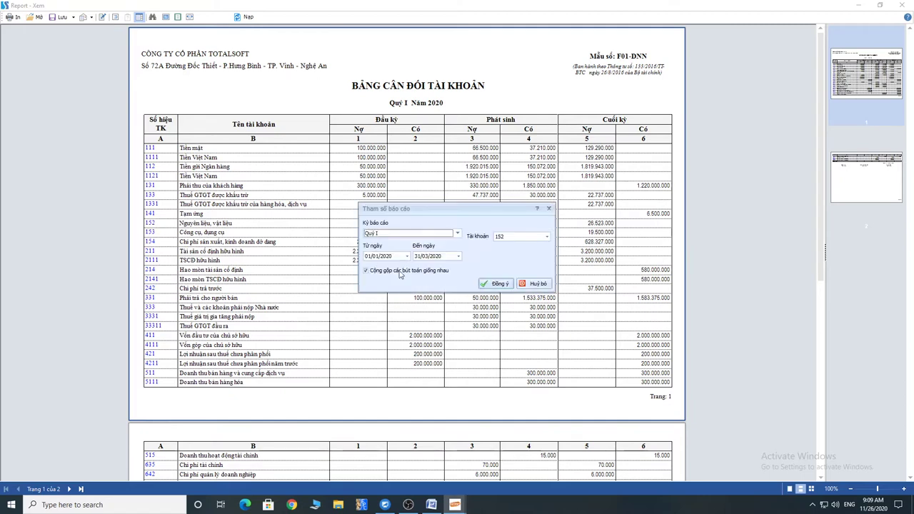
left_click(502, 282)
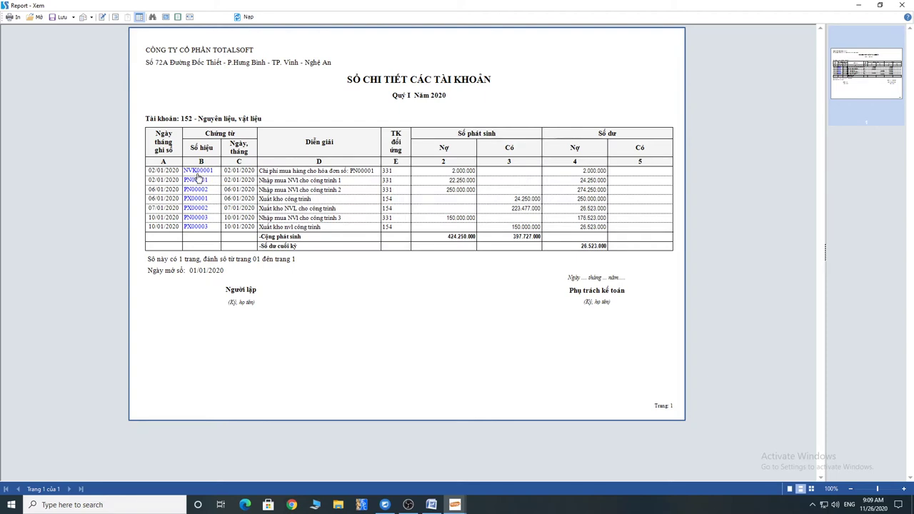
- Examine the purchase costs allocated on voucher PN00001 and close the voucher
left_click(427, 209)
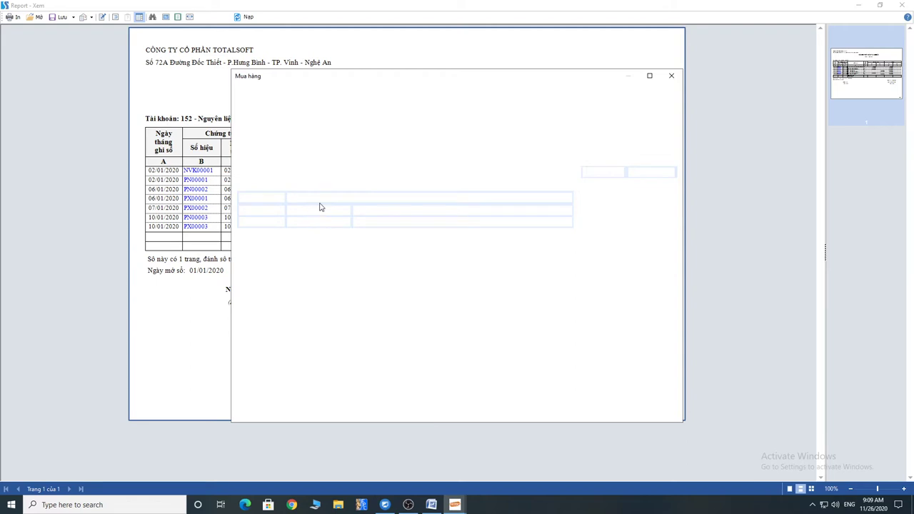
left_click(322, 239)
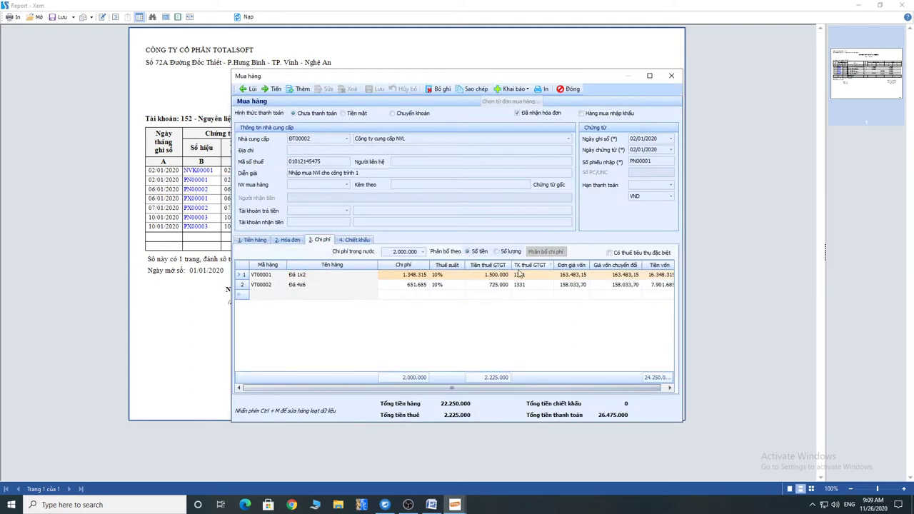
left_click(569, 91)
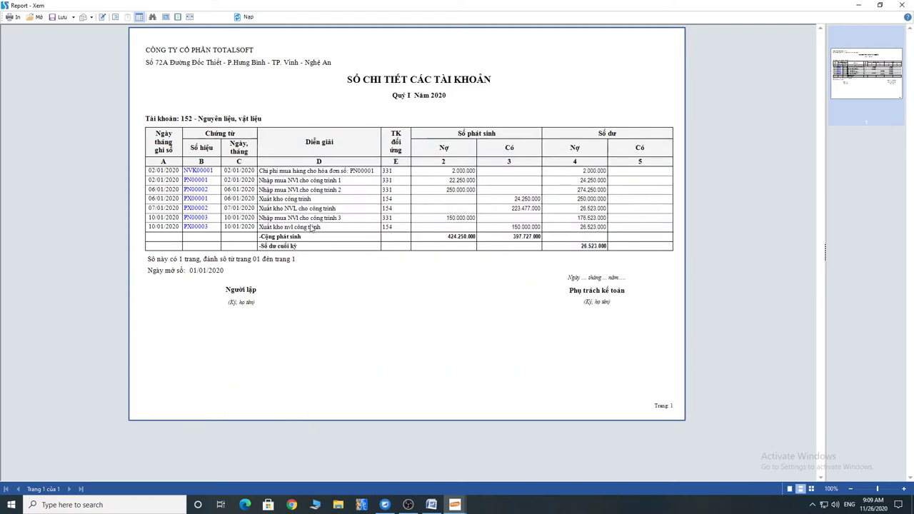
- Unpost purchase voucher PN00002 for editing, set its Chi phí trong nước to 0 and reallocate the cost
left_click(195, 198)
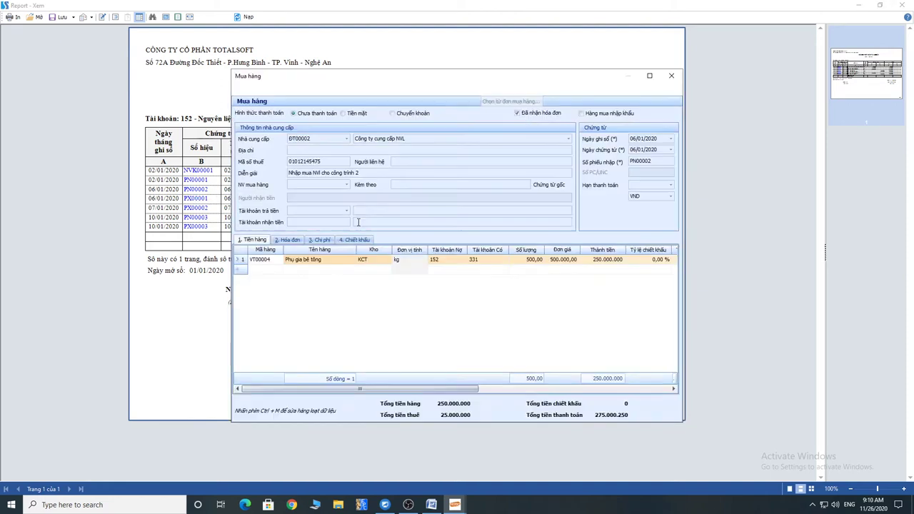
left_click(327, 242)
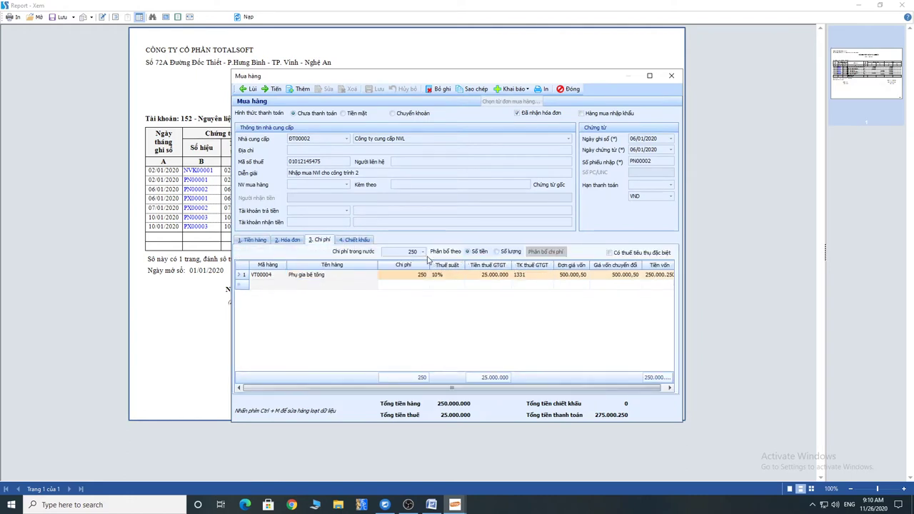
left_click(401, 252)
left_click_drag(461, 392, 511, 393)
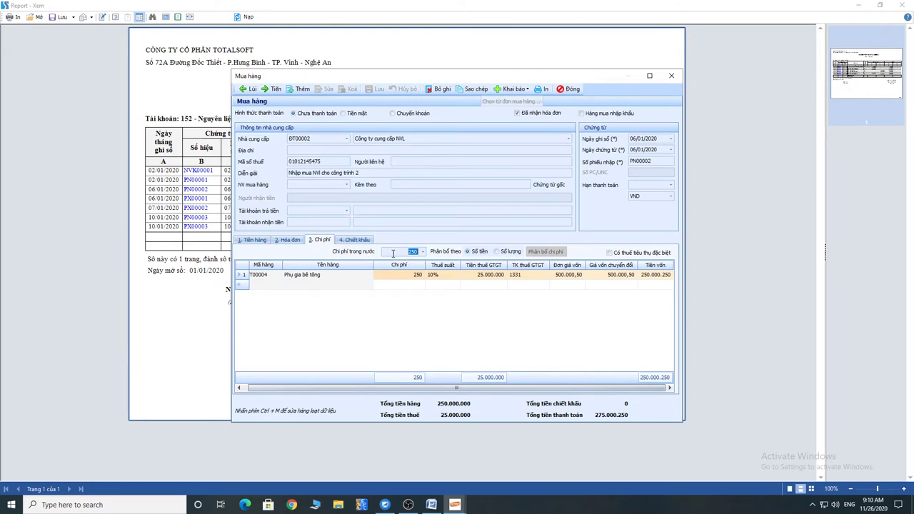
left_click(438, 89)
type("0")
left_click(546, 251)
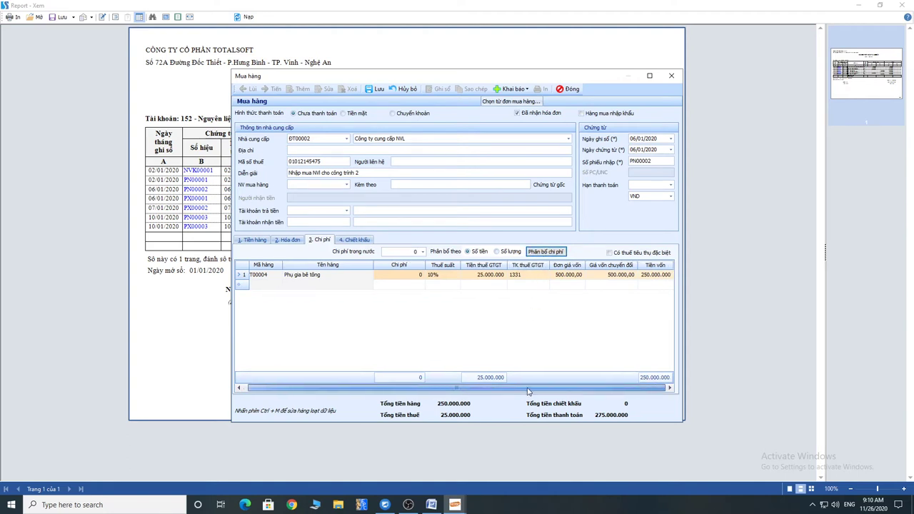
- Review the discount, invoice and goods details of voucher PN00002 and save it
left_click(357, 240)
left_click(289, 240)
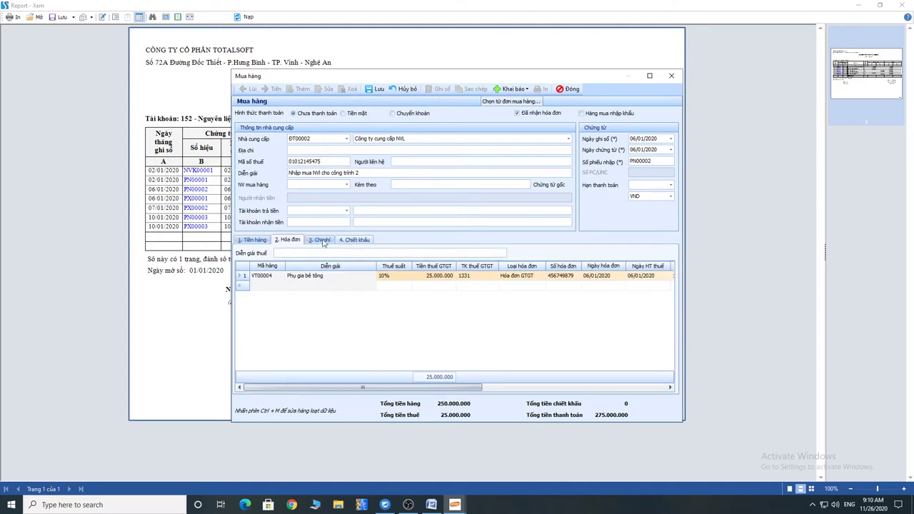
left_click(253, 240)
left_click(377, 89)
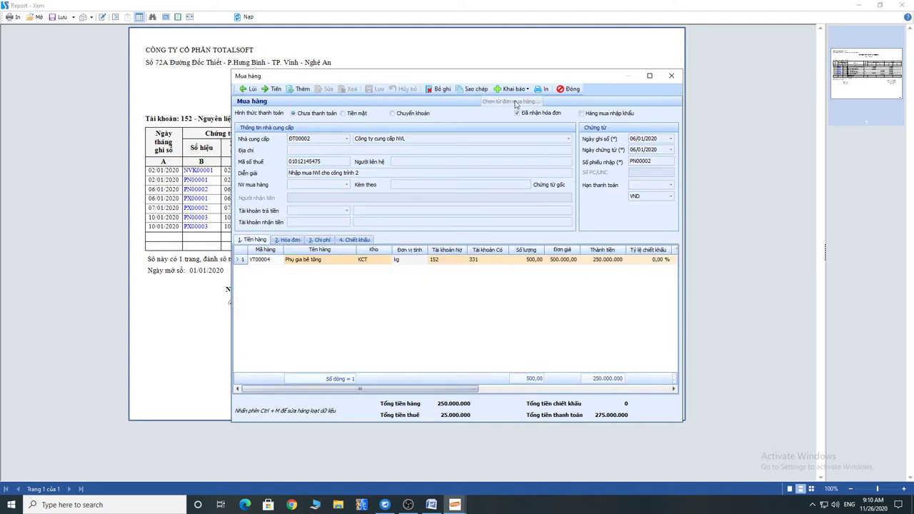
- Close voucher PN00002 and the open reports, and run Tổng hợp xuất nhập tồn vật tư hàng hóa for Quý I with all items selected
left_click(572, 90)
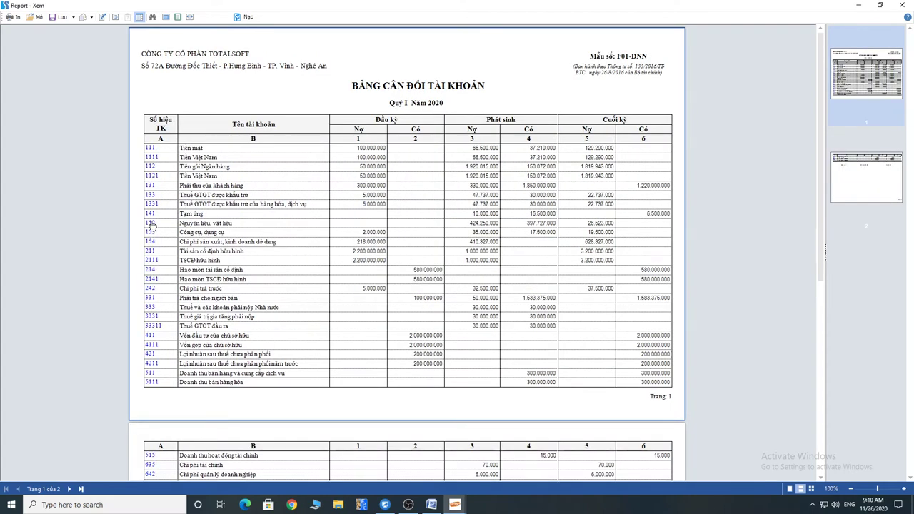
left_click(497, 284)
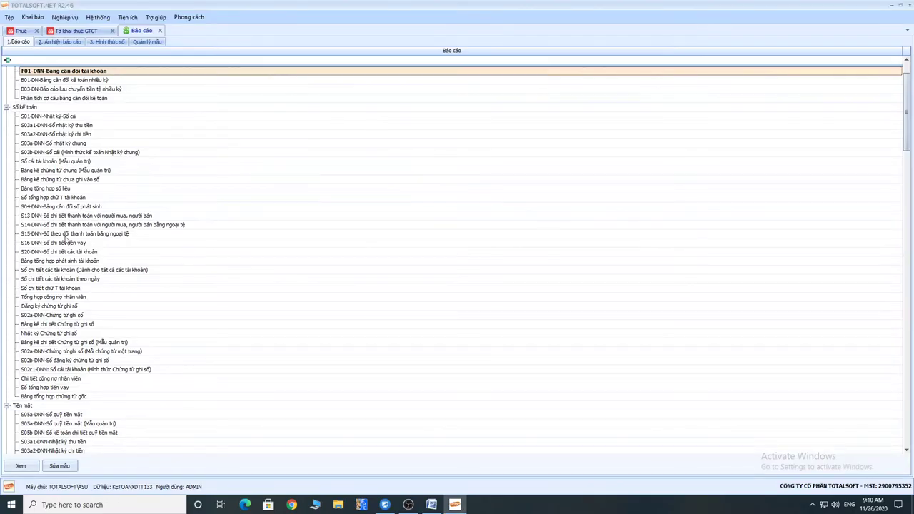
scroll(71, 300, "down", 20)
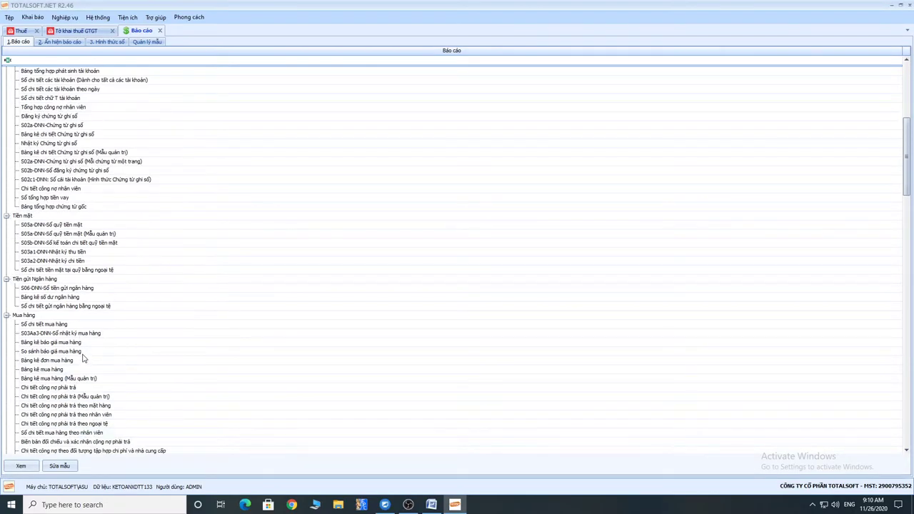
scroll(84, 354, "down", 20)
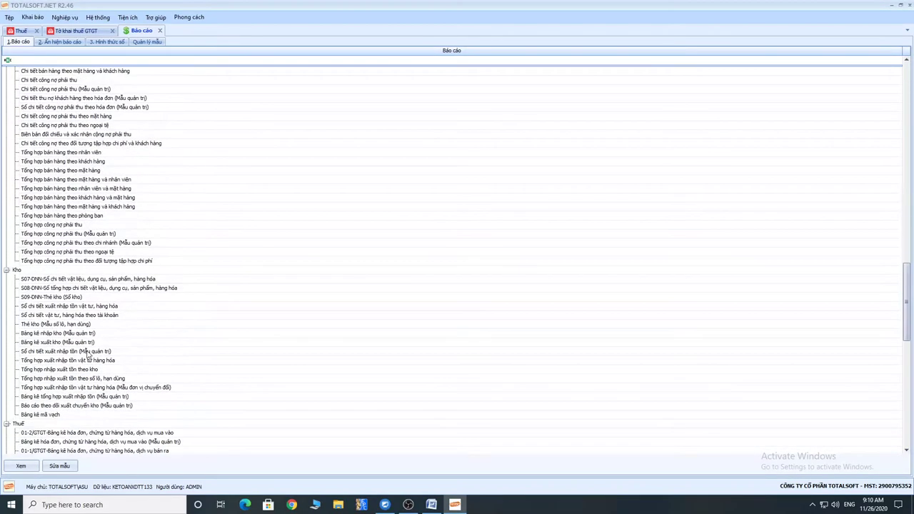
double_click(55, 281)
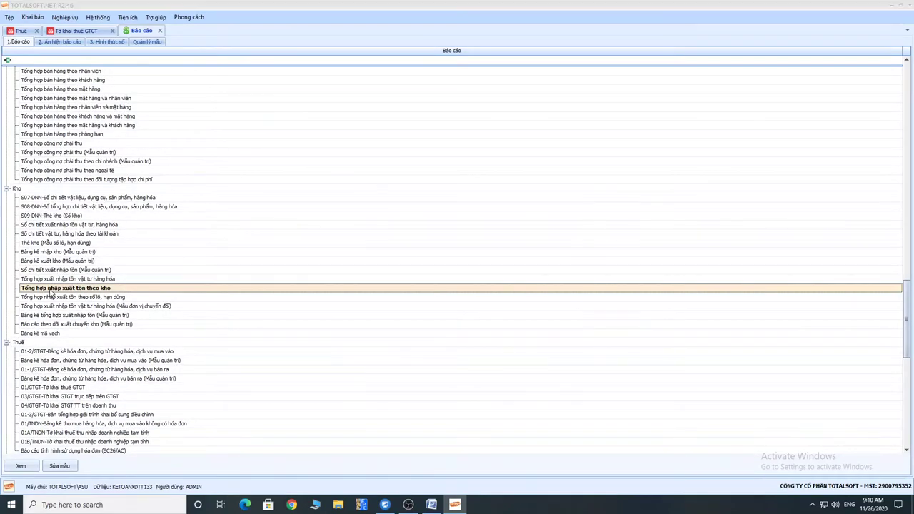
key("Escape")
double_click(54, 280)
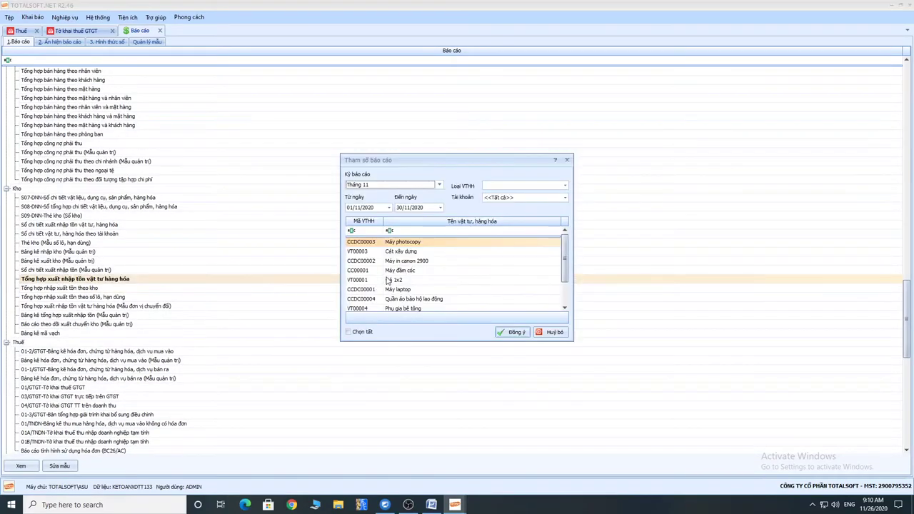
left_click(349, 333)
left_click(439, 185)
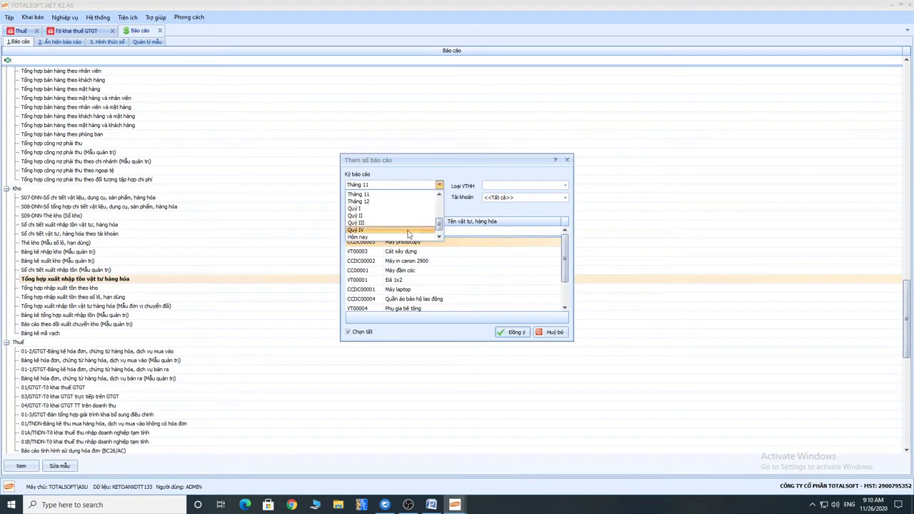
left_click(393, 215)
left_click(513, 332)
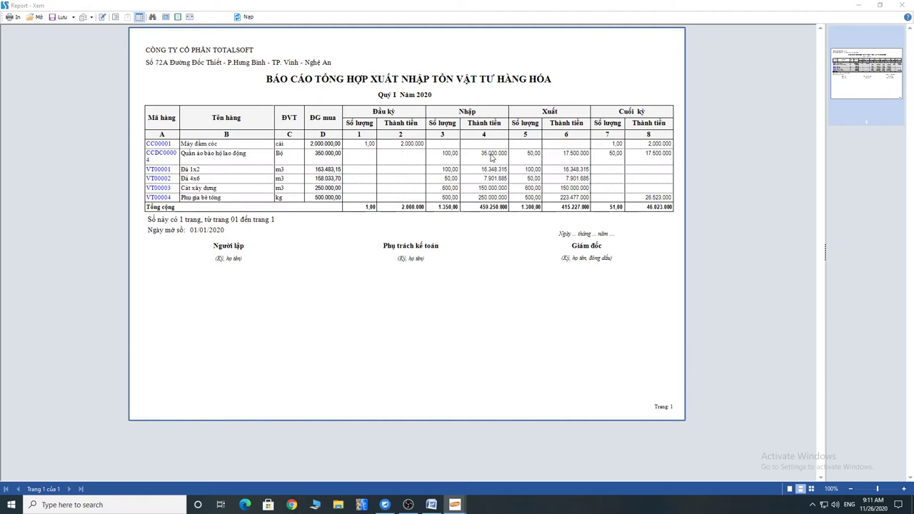
- Open the detail report parameters of item CCDC00004, cancel them and close the stock summary
left_click(162, 156)
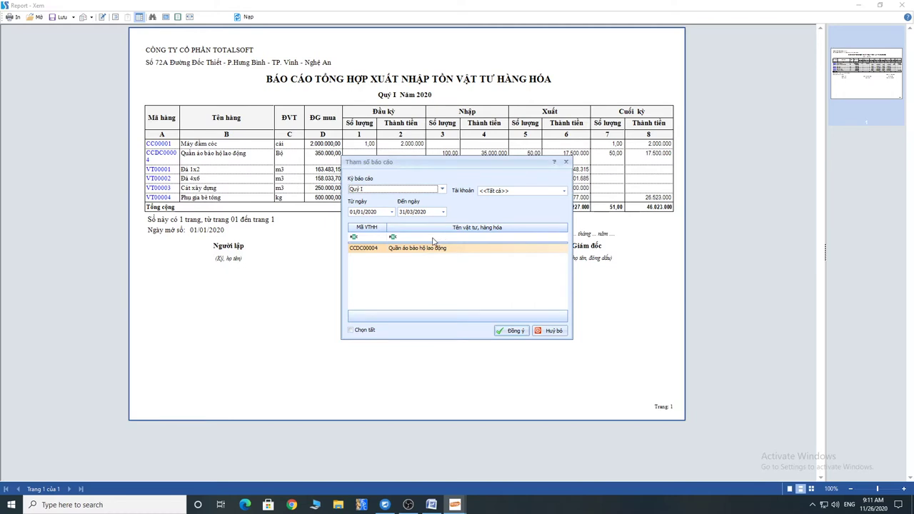
left_click(550, 332)
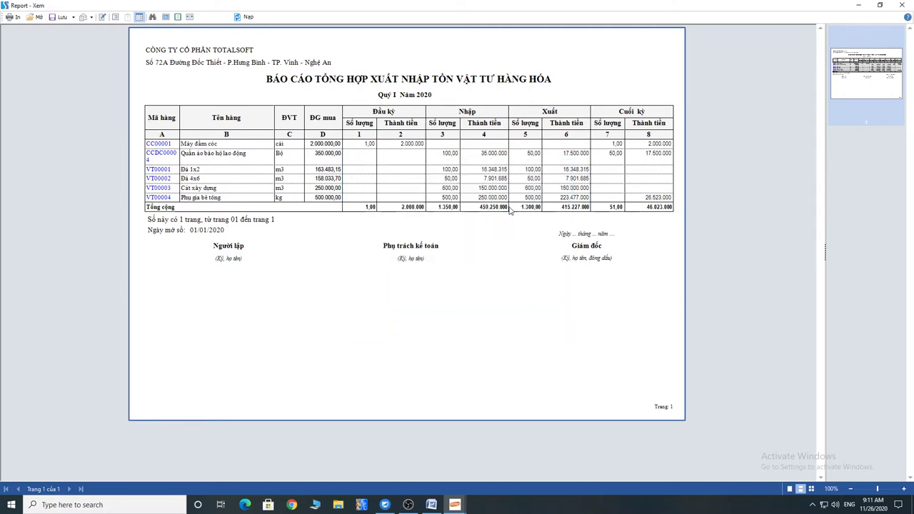
left_click(904, 8)
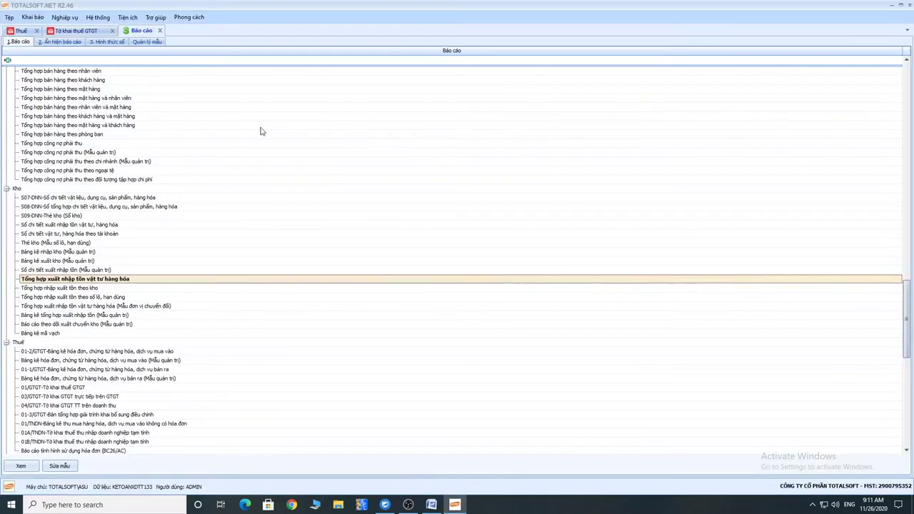
- Run the F01-DNN Bảng cân đối tài khoản for Quý I, check the amounts of accounts 152 and 153 and close it
scroll(259, 131, "up", 6)
left_click_drag(910, 274, 909, 90)
double_click(70, 117)
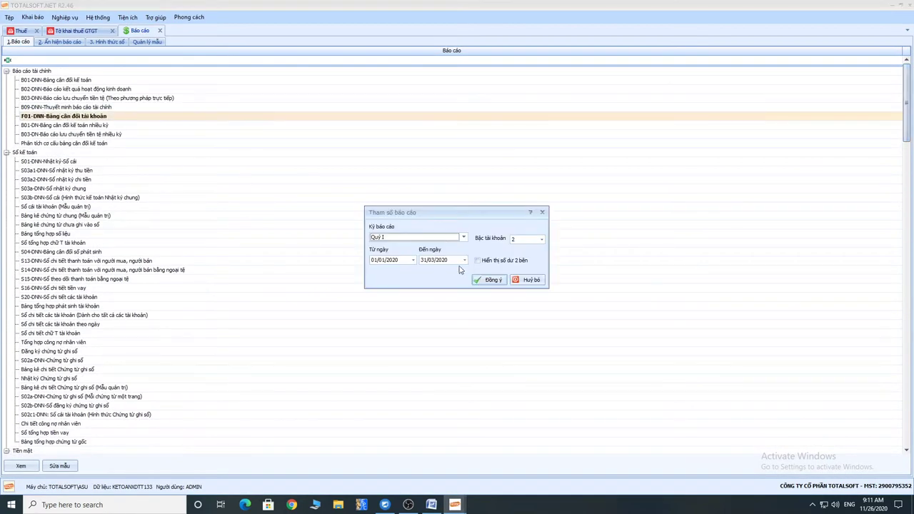
left_click(481, 279)
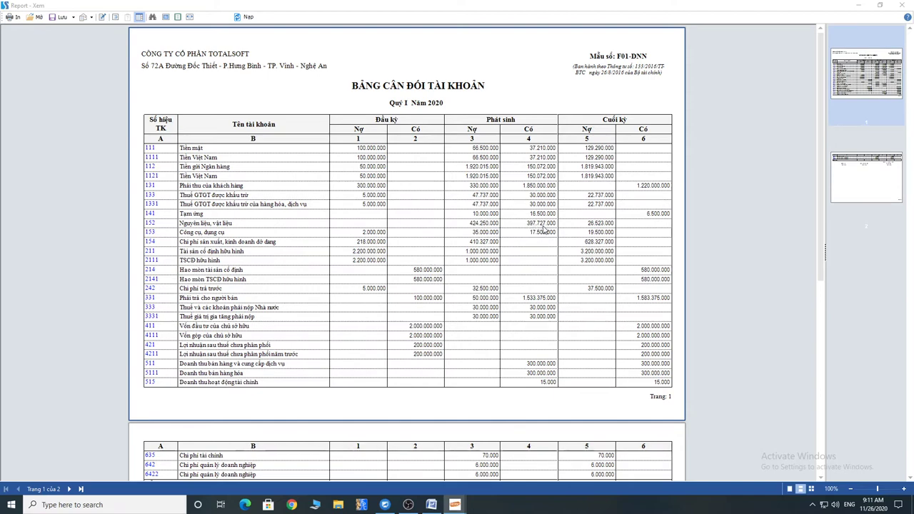
left_click(906, 8)
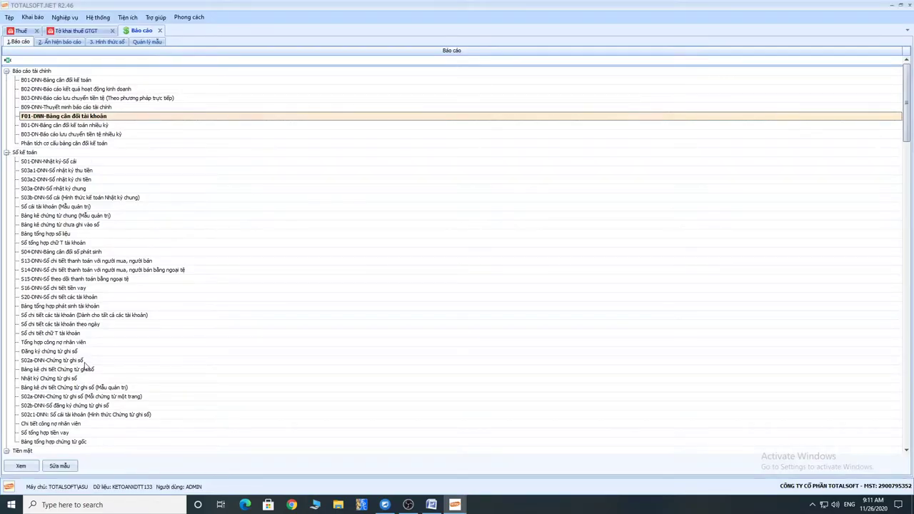
- Rerun the Quý I Tổng hợp xuất nhập tồn vật tư hàng hóa for all items, compare its receipt and issue totals and close it
scroll(85, 365, "down", 20)
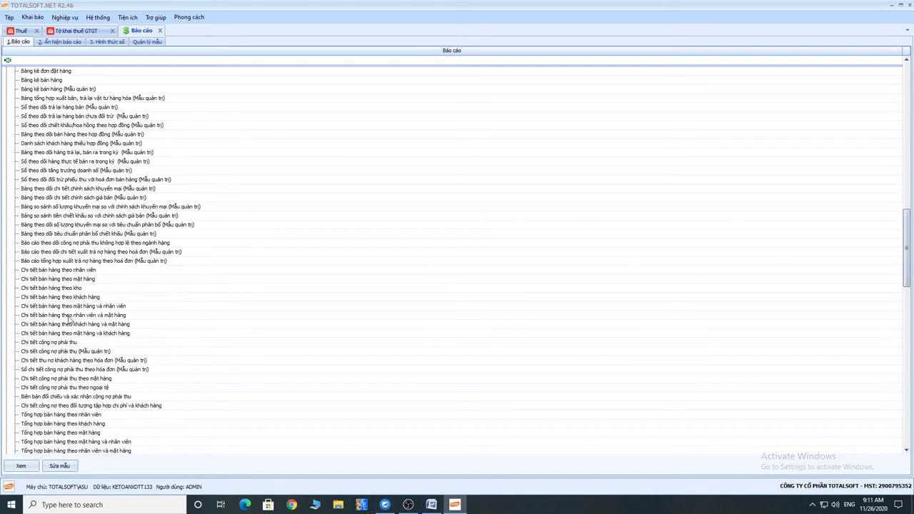
scroll(69, 321, "down", 10)
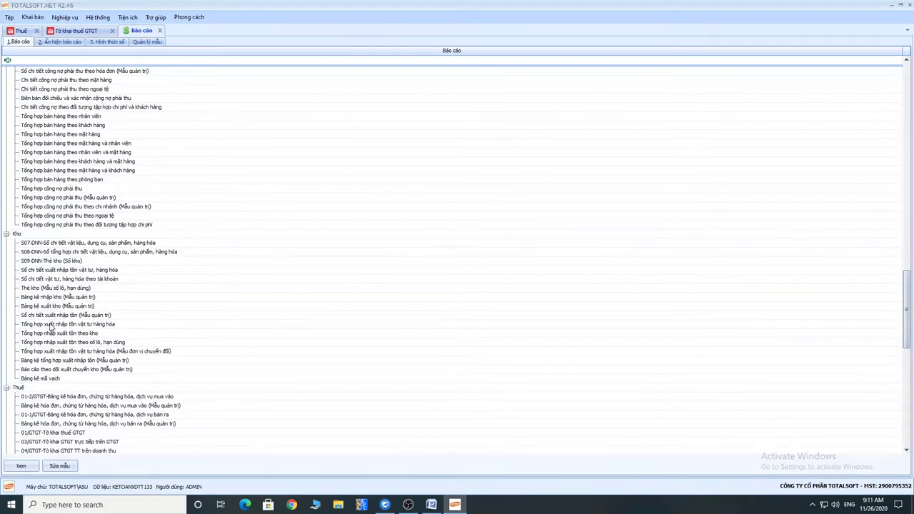
double_click(50, 325)
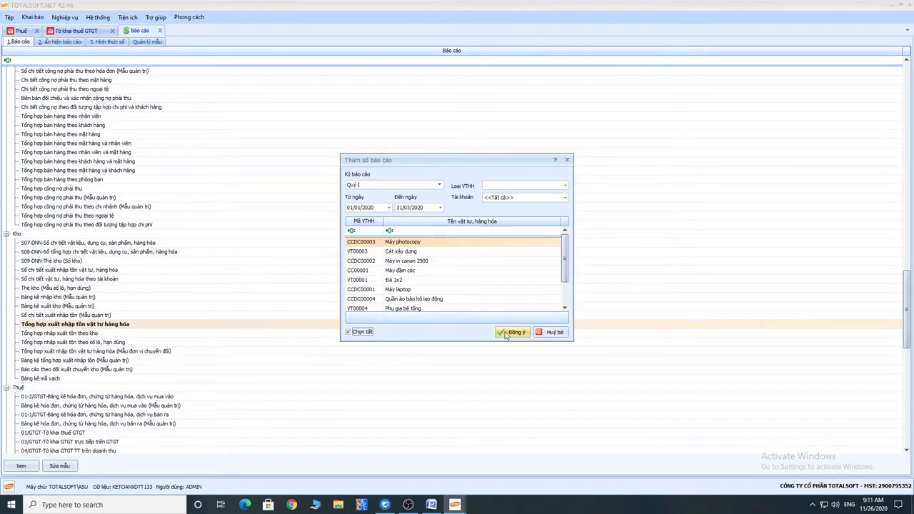
left_click(511, 332)
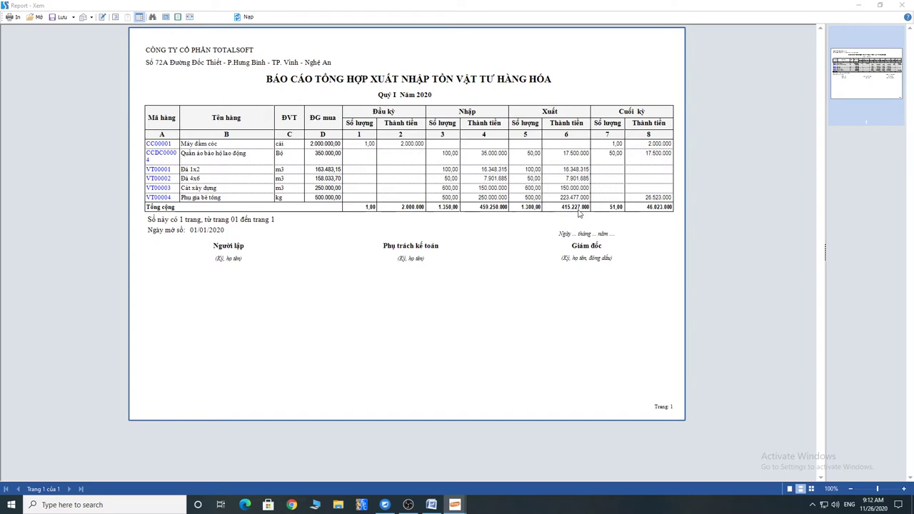
left_click(901, 5)
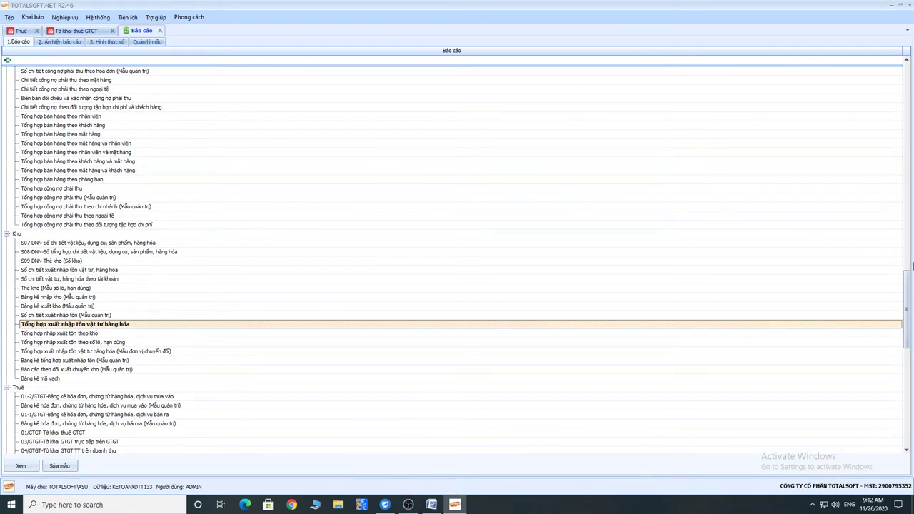
- Switch to the Word document and add the line "3. công cụ dụng cụ" to the procedure notes
left_click_drag(908, 311, 365, 107)
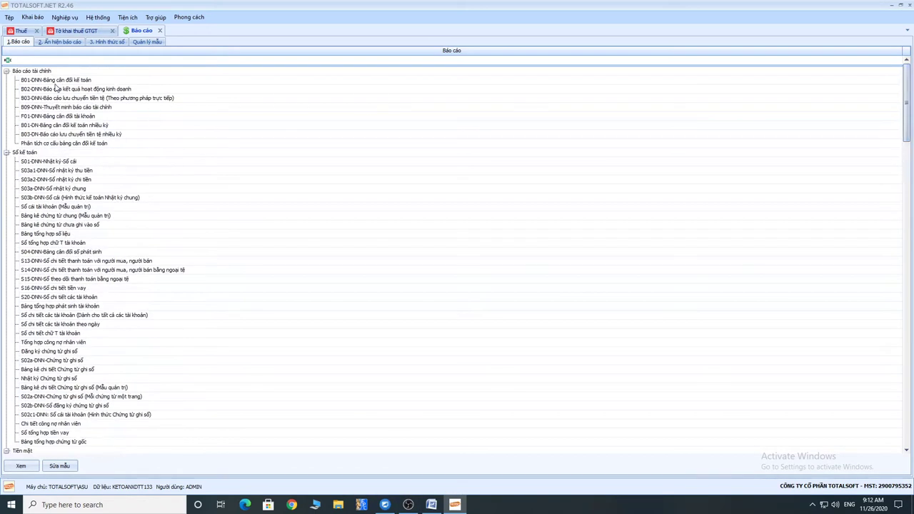
left_click(56, 81)
left_click(432, 505)
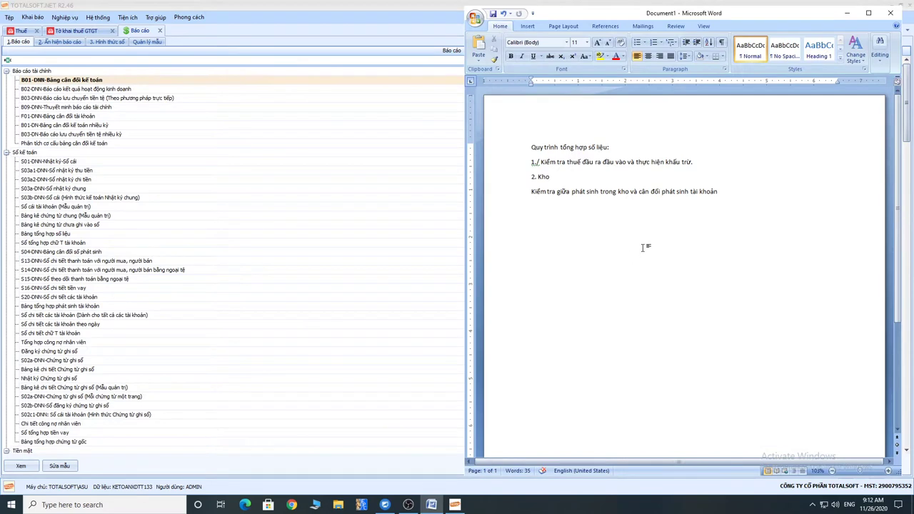
type("3")
type(". công cu")
type("j dungj c")
type("uj")
key("Return")
- Return to TOTALSOFT.NET and open the opening balances of tools and instruments (Số dư đầu kỳ Công cụ, dụng cụ)
left_click(259, 187)
left_click(259, 180)
left_click(32, 17)
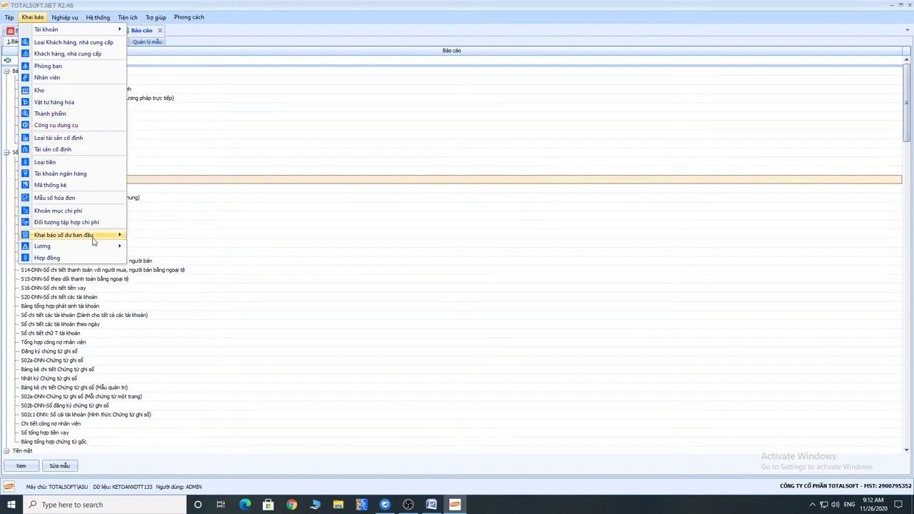
mouse_move(100, 240)
left_click(167, 271)
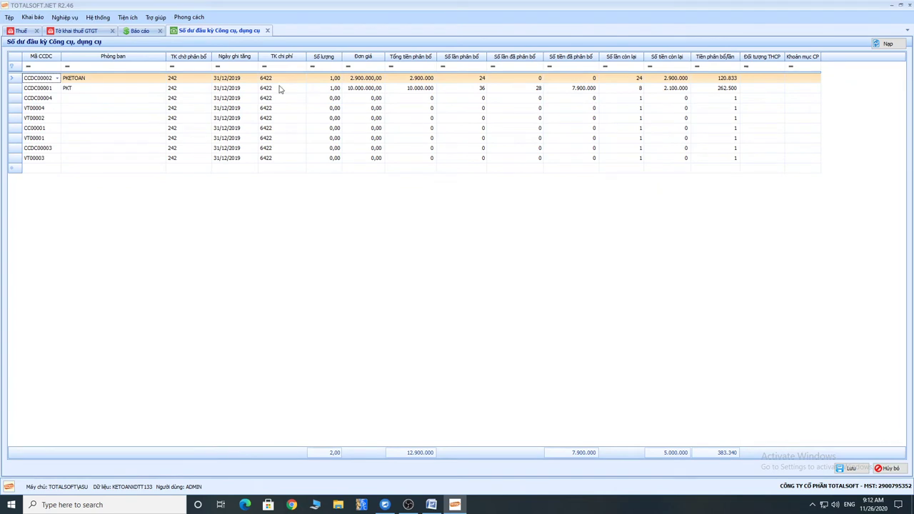
- Check the item names and total allocation amounts of CCDC00002 and CCDC00001 in the opening balances and close the list
left_click(57, 79)
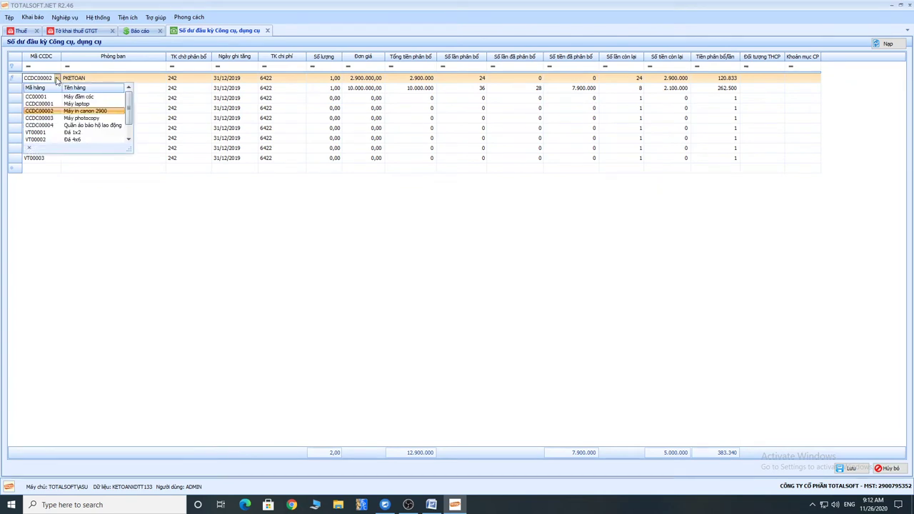
left_click(57, 79)
left_click(57, 88)
left_click(57, 89)
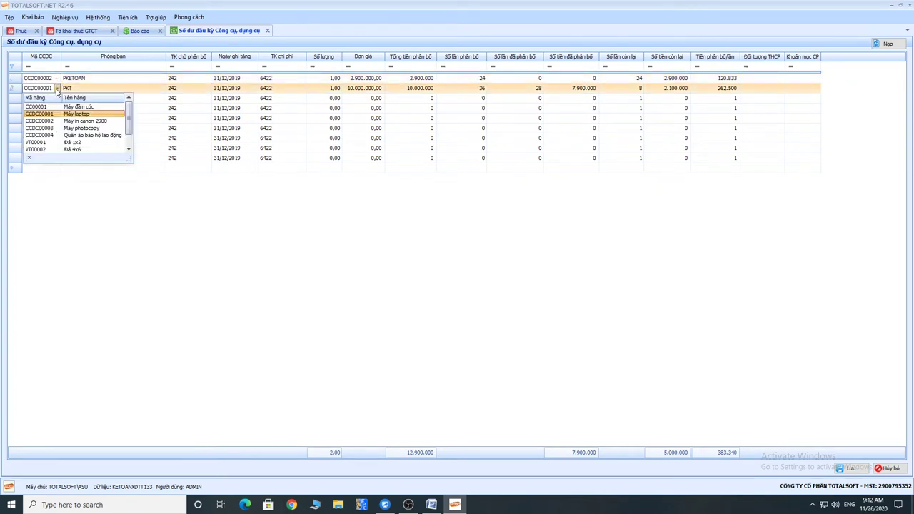
left_click(57, 89)
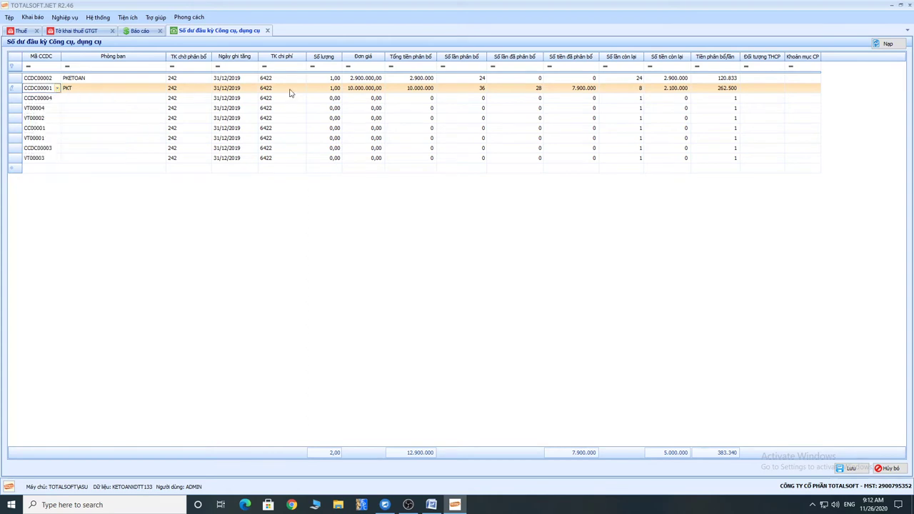
left_click(399, 78)
left_click(402, 88)
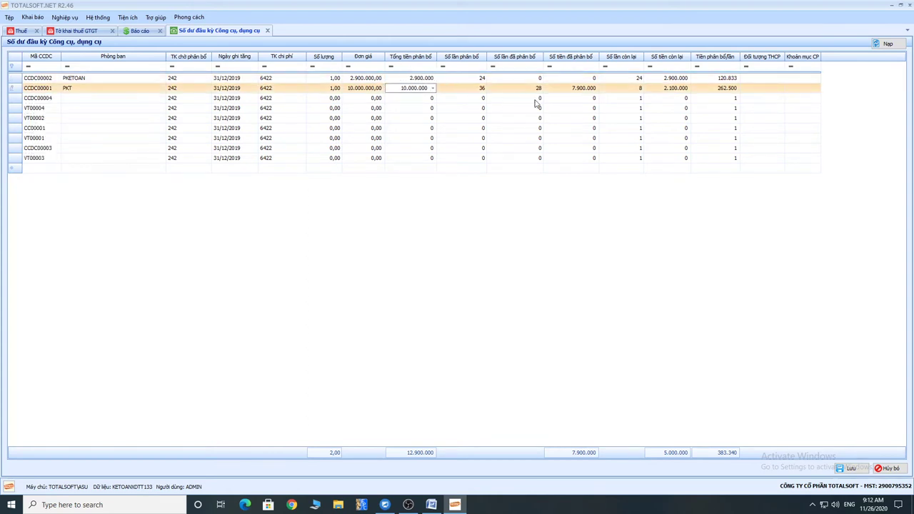
left_click(266, 30)
- Open the tool increase list (Ghi tăng công cụ, dụng cụ) and view voucher GTCC00004
left_click(64, 17)
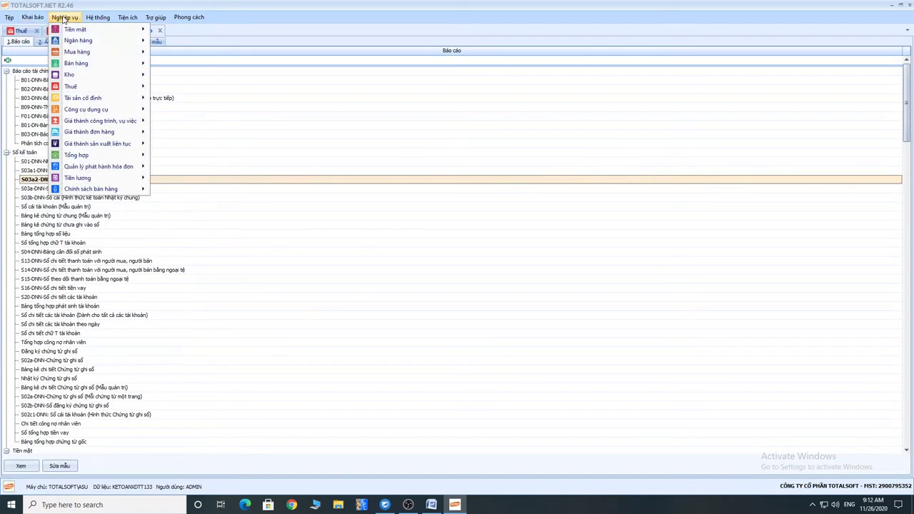
mouse_move(102, 111)
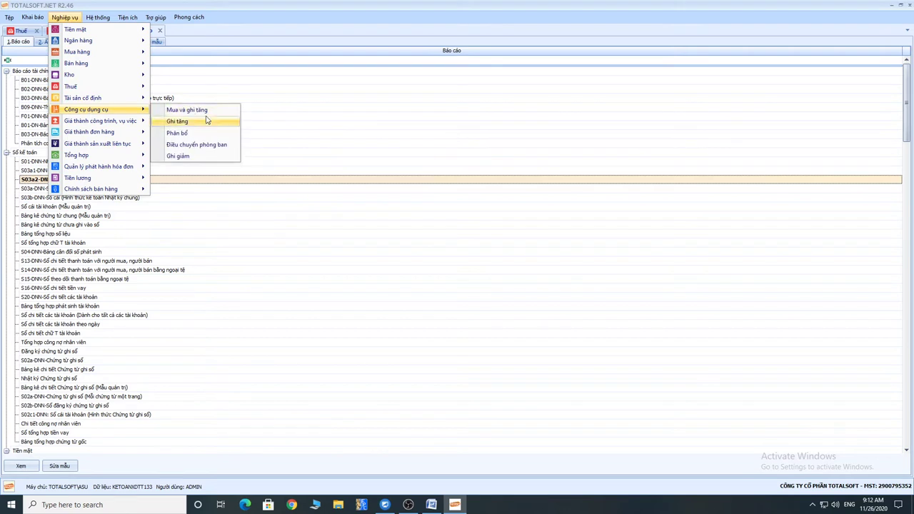
left_click(200, 123)
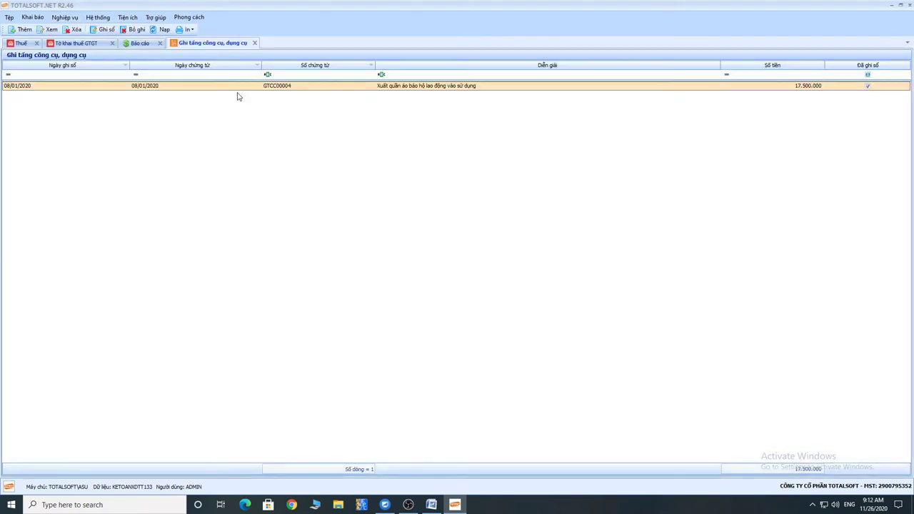
double_click(236, 89)
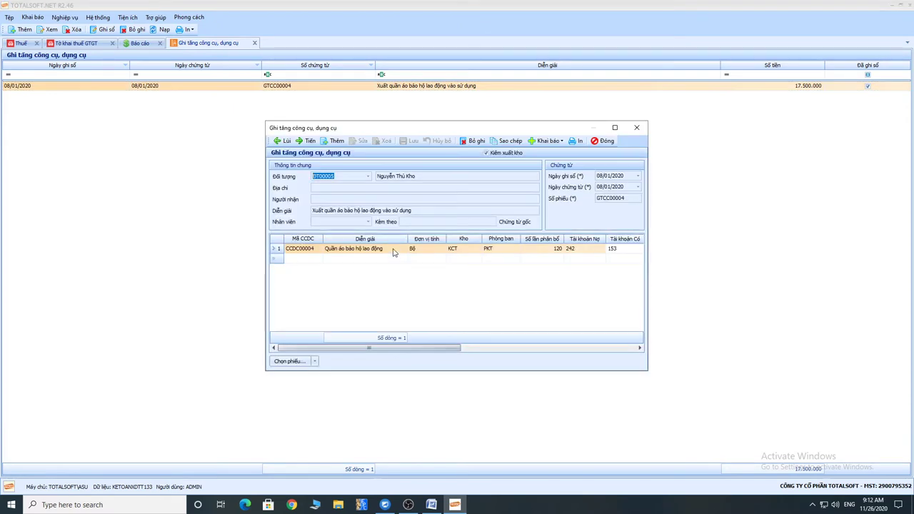
- Examine the debit, credit and expense accounts, total amount and allocation amount on the Quần áo bảo hộ lao động line
left_click_drag(373, 348, 452, 348)
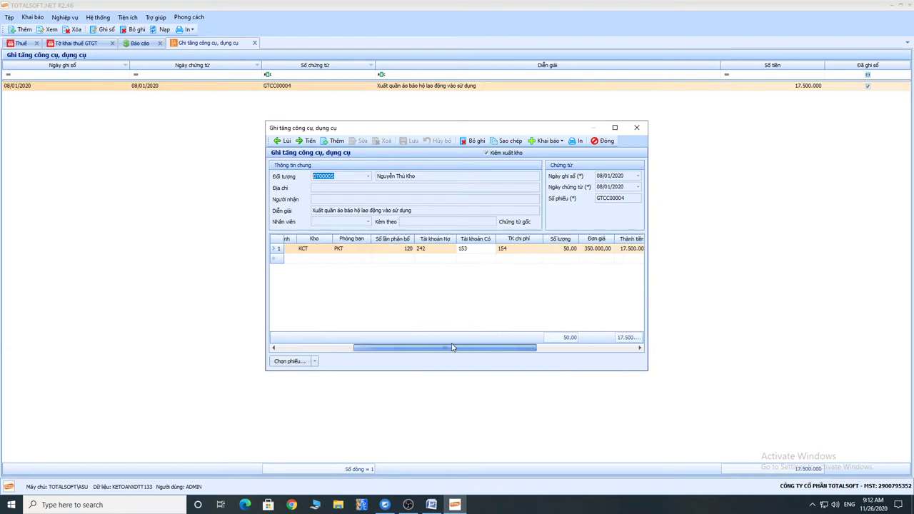
left_click(471, 251)
left_click(434, 252)
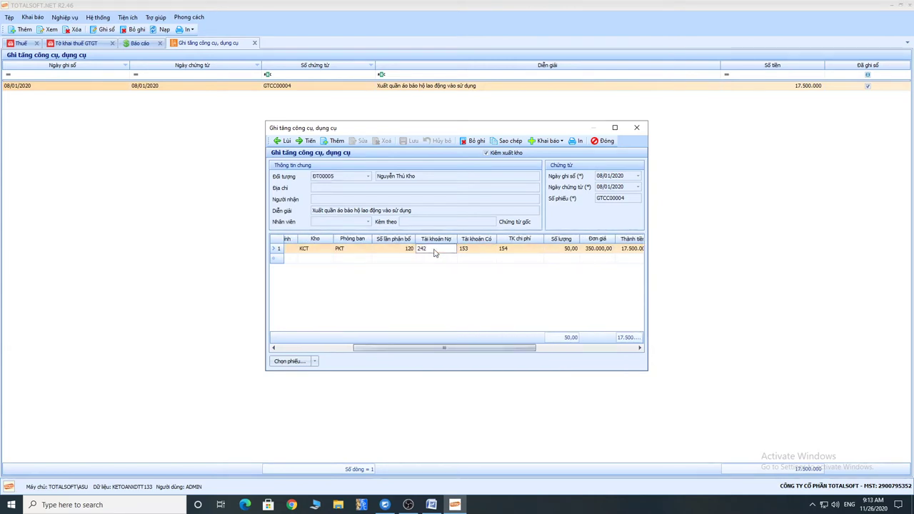
left_click(517, 251)
left_click_drag(442, 347, 552, 352)
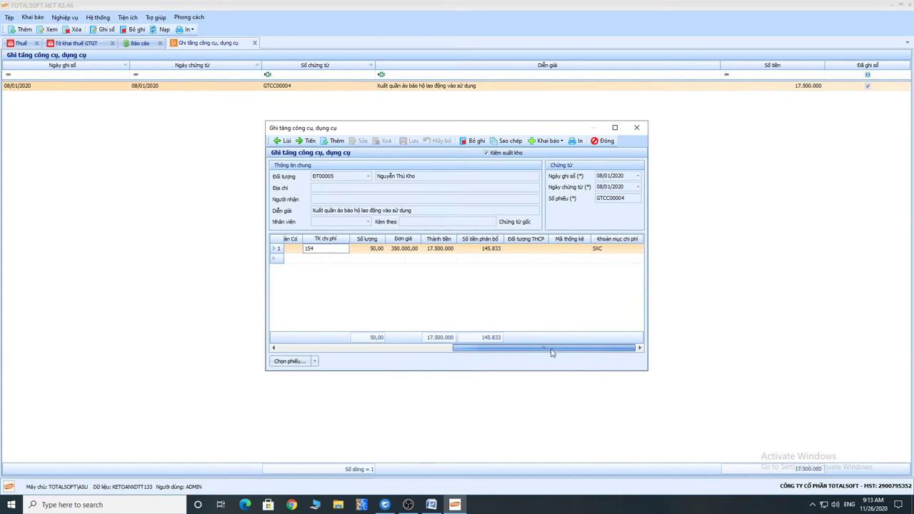
left_click(450, 251)
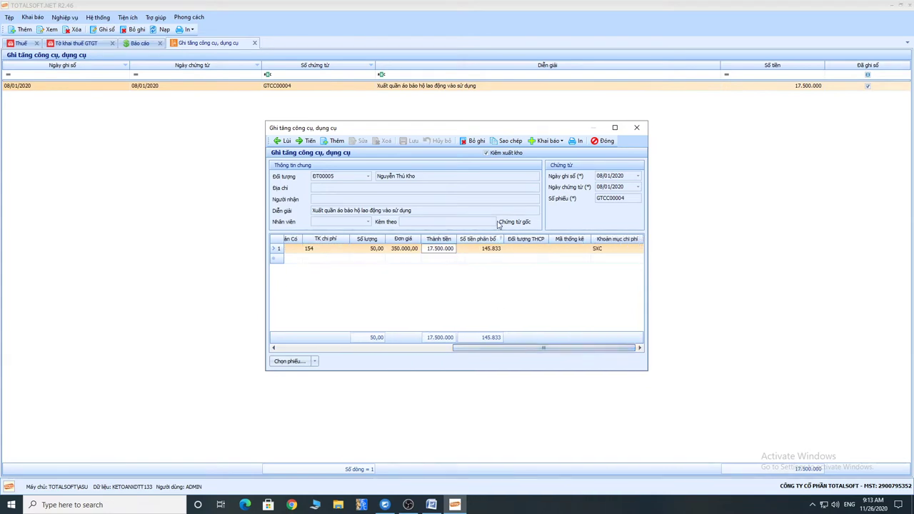
- Close the open voucher, then examine tool purchase-and-increase voucher GTCC00003 (Mua và ghi tăng) and close it
left_click(603, 141)
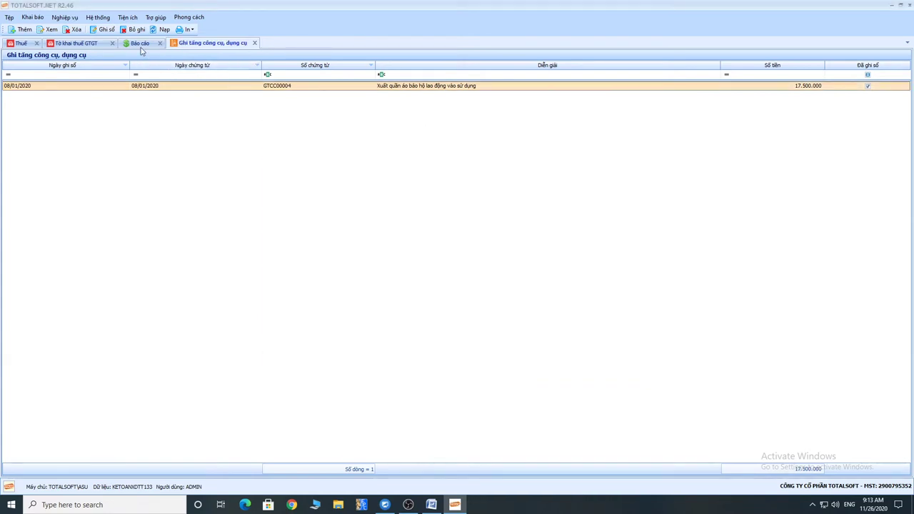
left_click(64, 18)
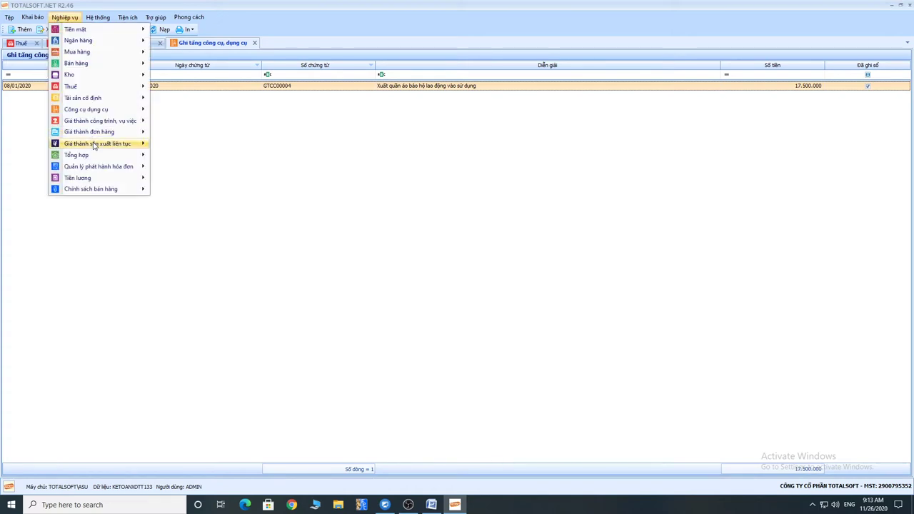
mouse_move(100, 112)
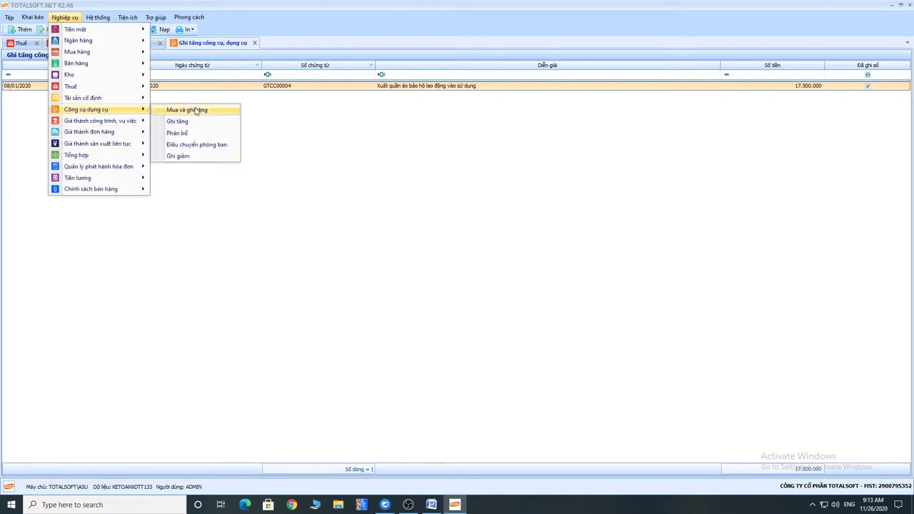
left_click(197, 110)
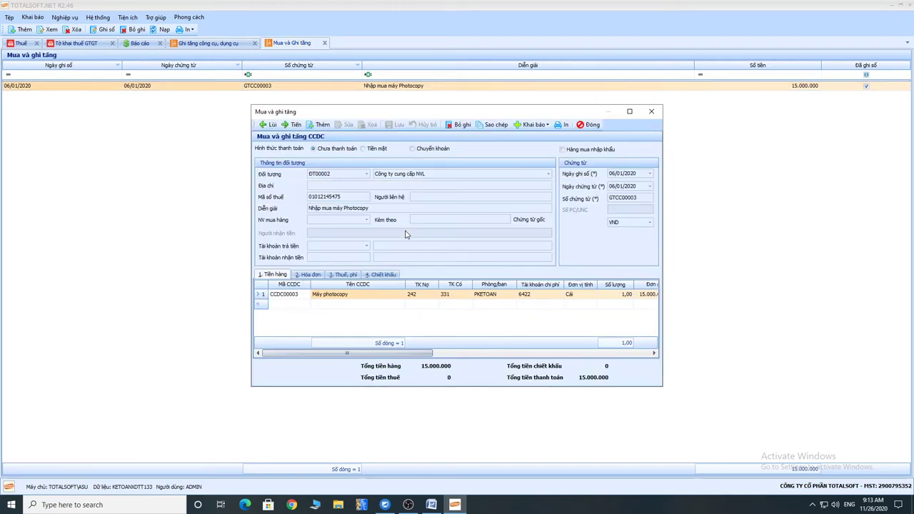
left_click(591, 125)
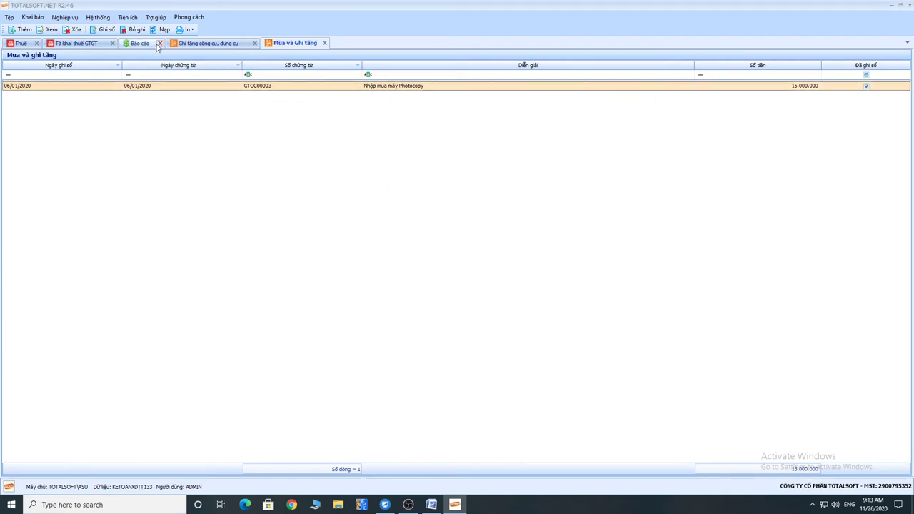
- Check vouchers PN00004 and PN00001 in the purchase list (Mua hàng) and return to the report list (Báo cáo)
left_click(74, 19)
mouse_move(85, 53)
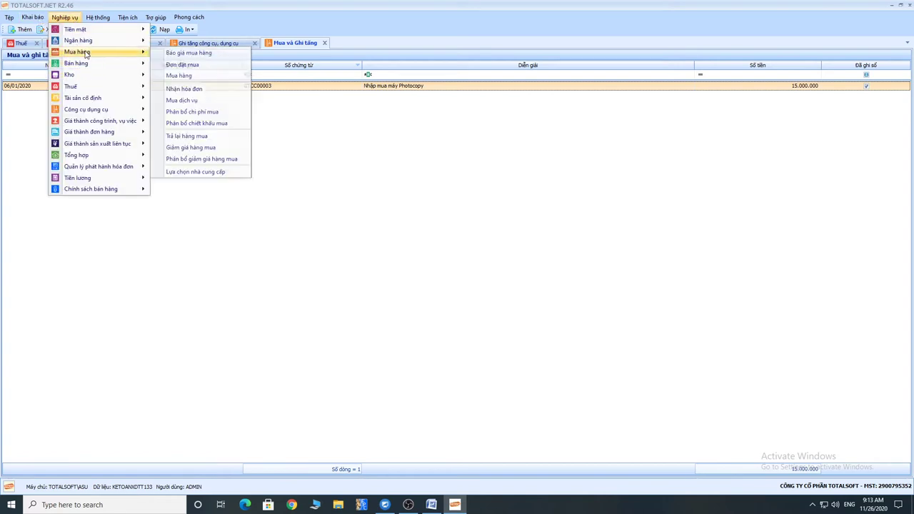
left_click(184, 73)
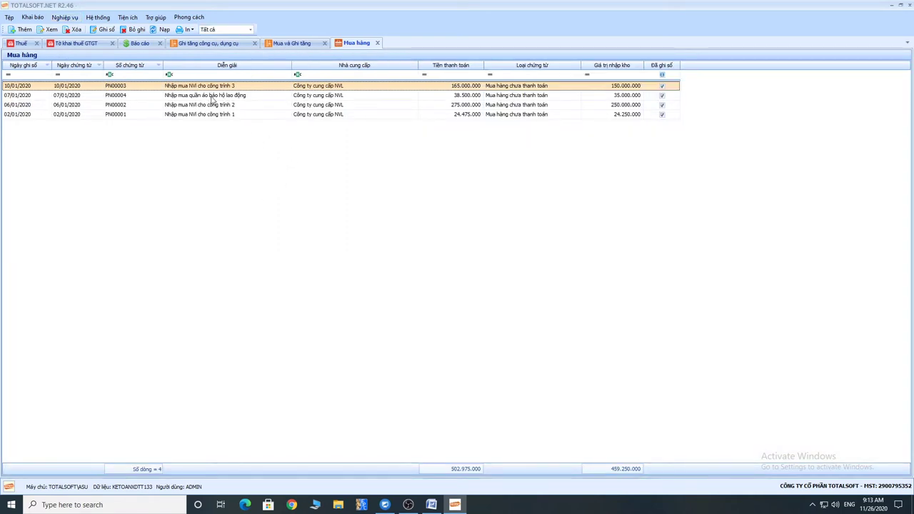
left_click(211, 97)
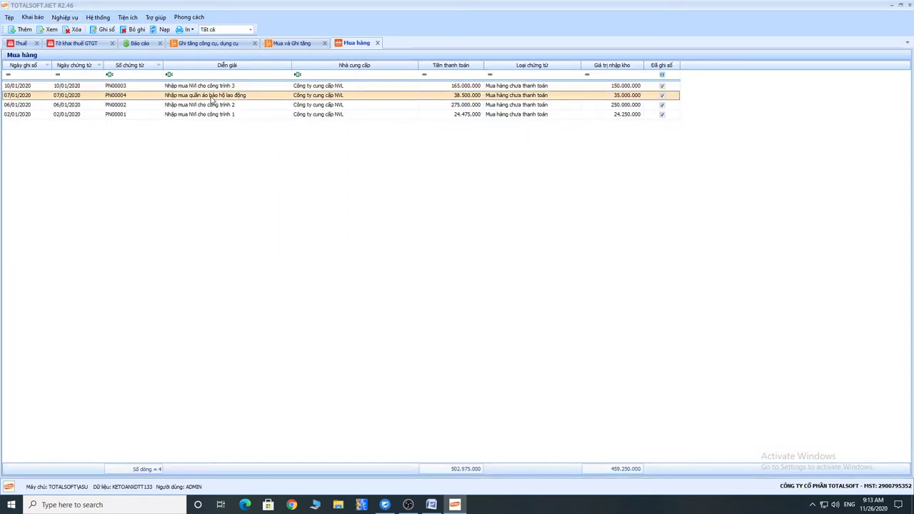
left_click(210, 115)
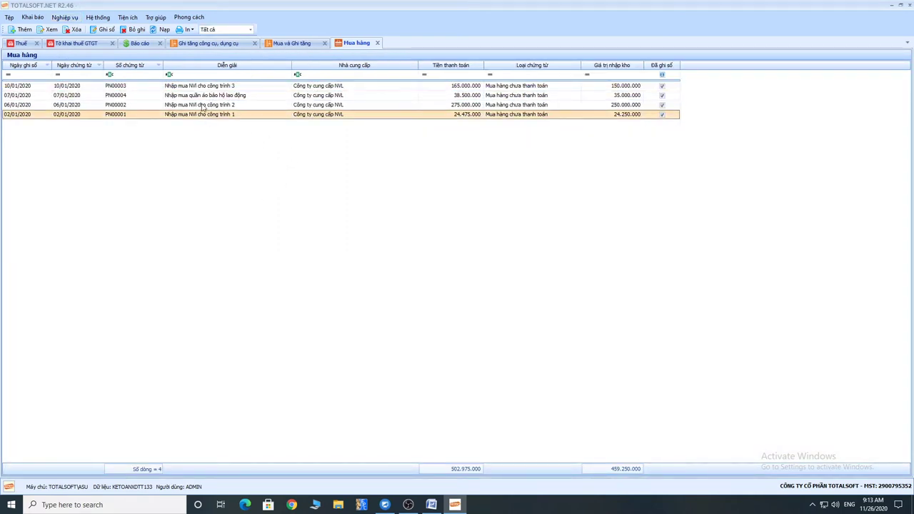
left_click(141, 46)
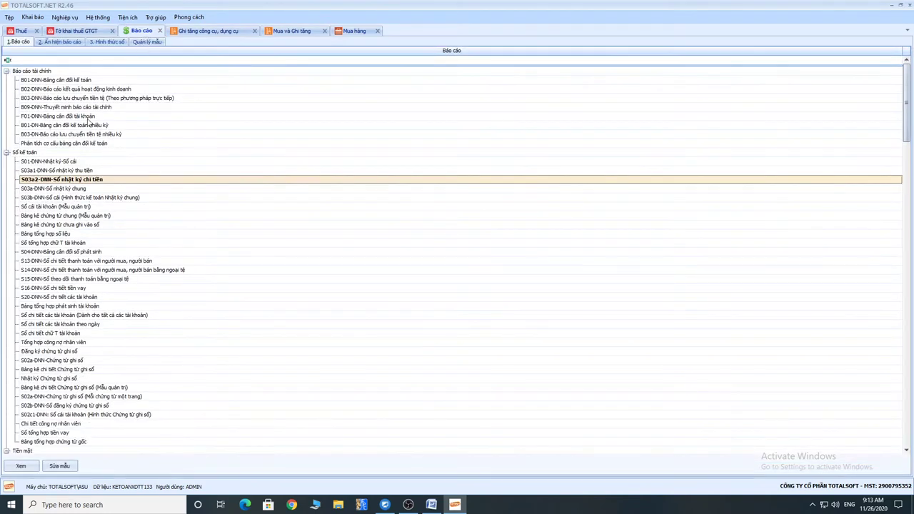
left_click(86, 118)
double_click(86, 118)
left_click(529, 279)
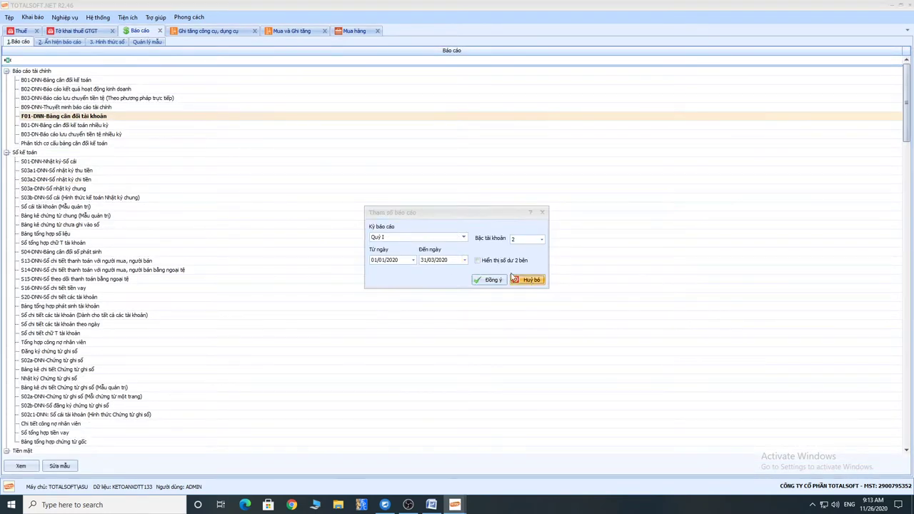
- Filter the reports by "kho" and run Tổng hợp nhập xuất tồn theo kho for Quý I with all warehouses selected
left_click(72, 60)
type("kho")
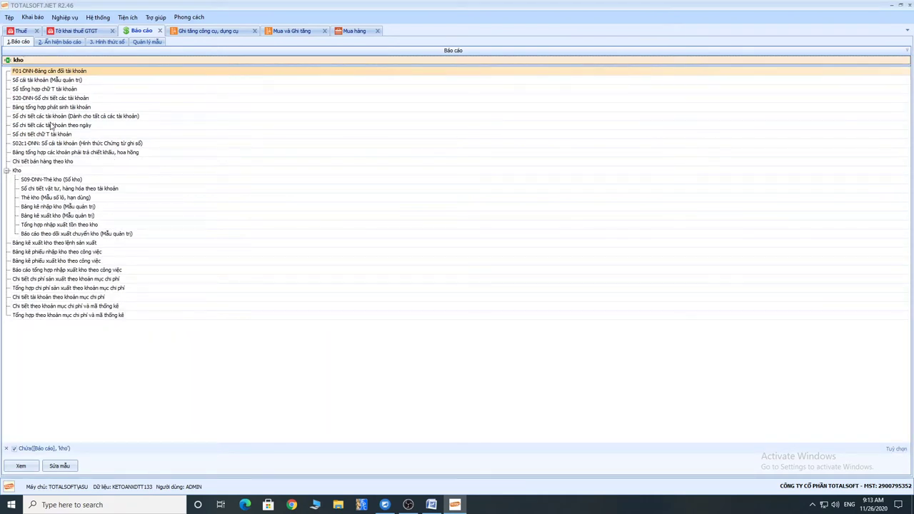
double_click(50, 225)
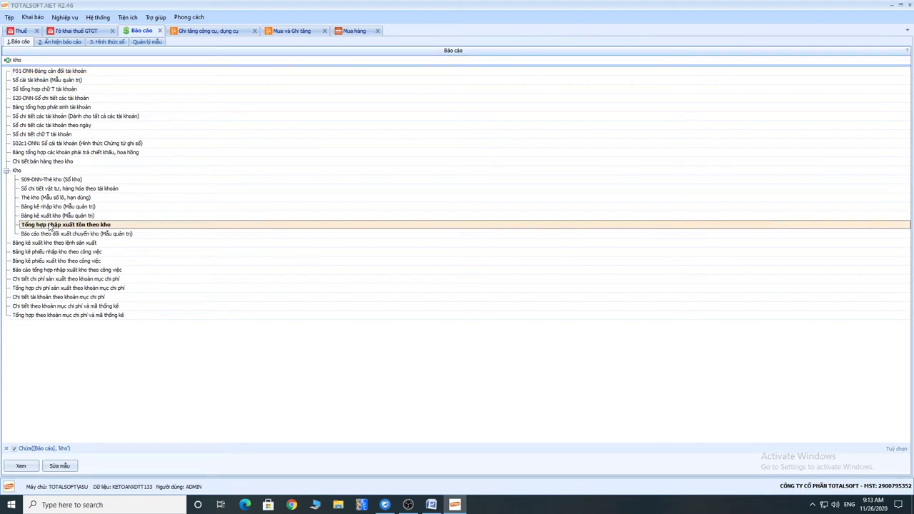
left_click(357, 322)
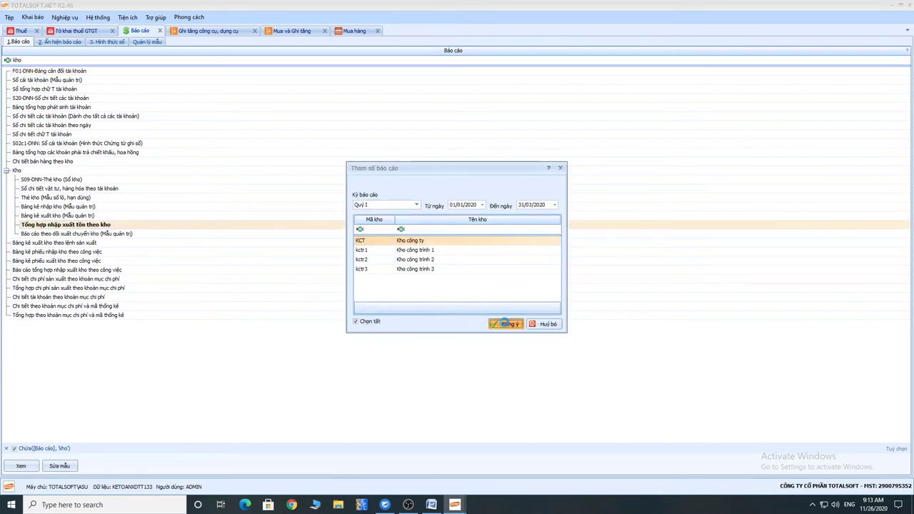
left_click(501, 324)
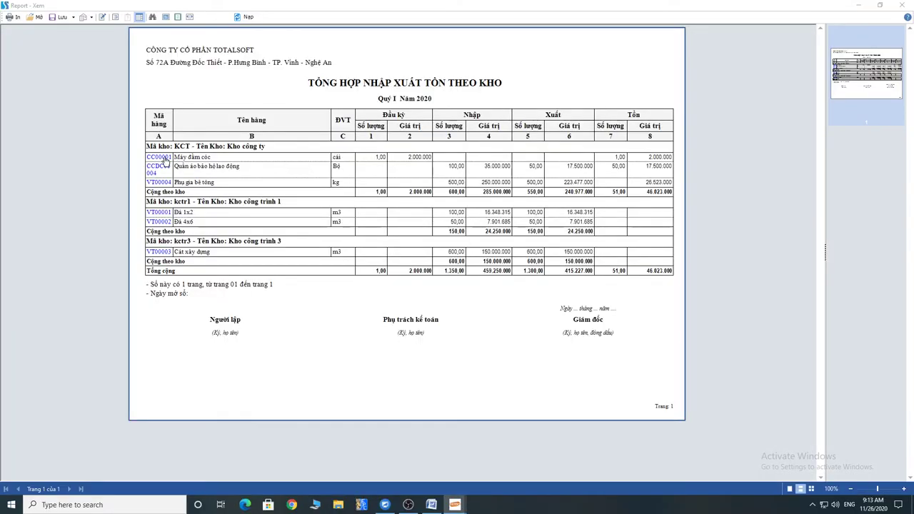
- View the Quý I stock detail ledger of item CC00001 (Máy đầm cóc) from the warehouse summary, and close both reports
left_click(164, 156)
left_click(508, 329)
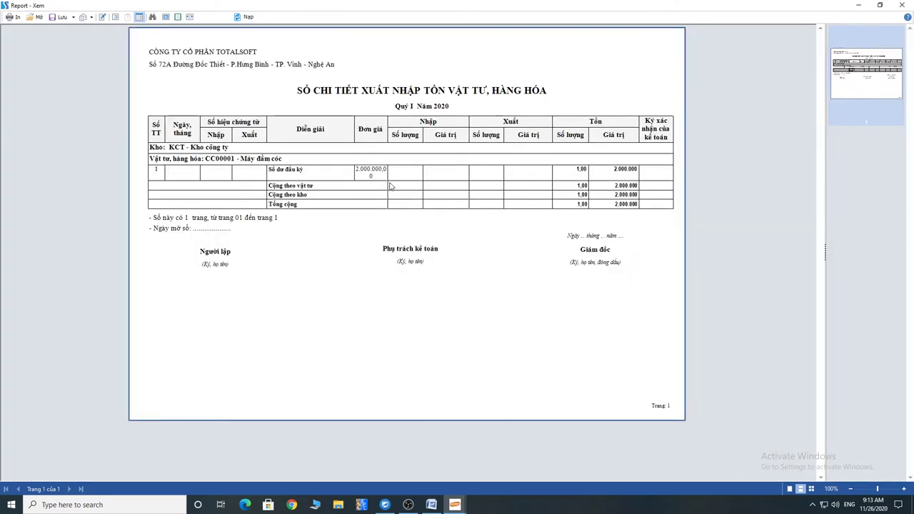
key("Escape")
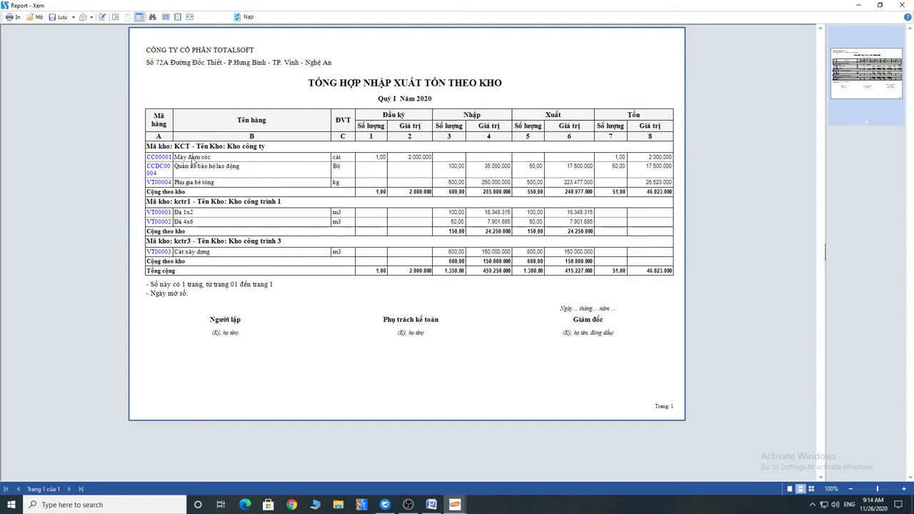
key("Escape")
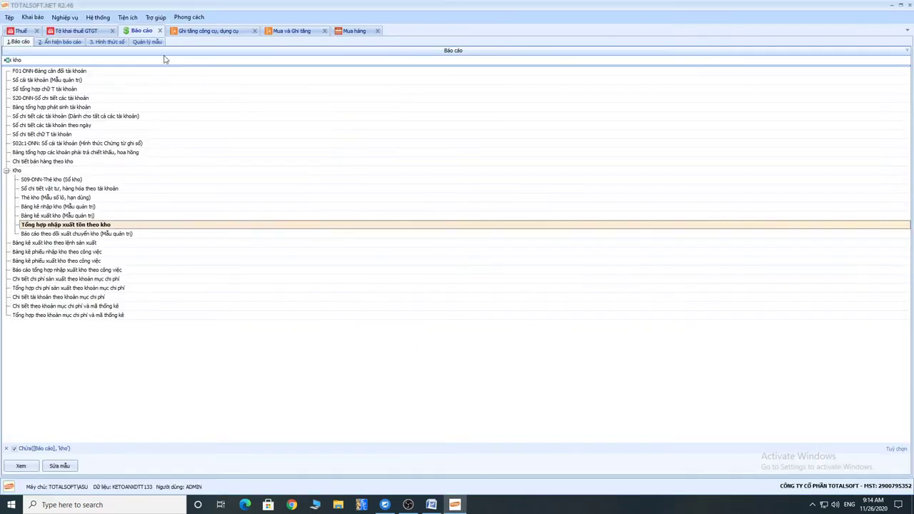
- Open the opening balances of materials and goods (Vật tư hàng hóa) and check the stock value and unit price of CC00001
left_click(32, 17)
mouse_move(114, 237)
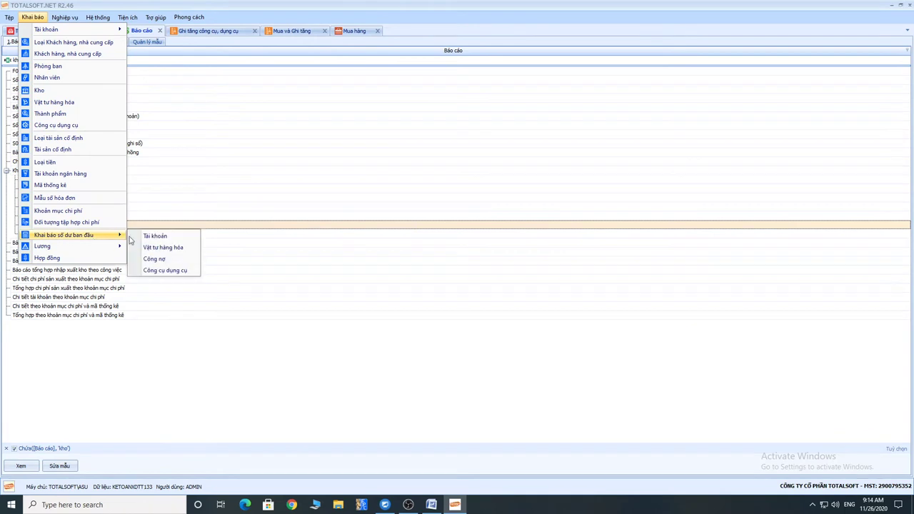
left_click(154, 249)
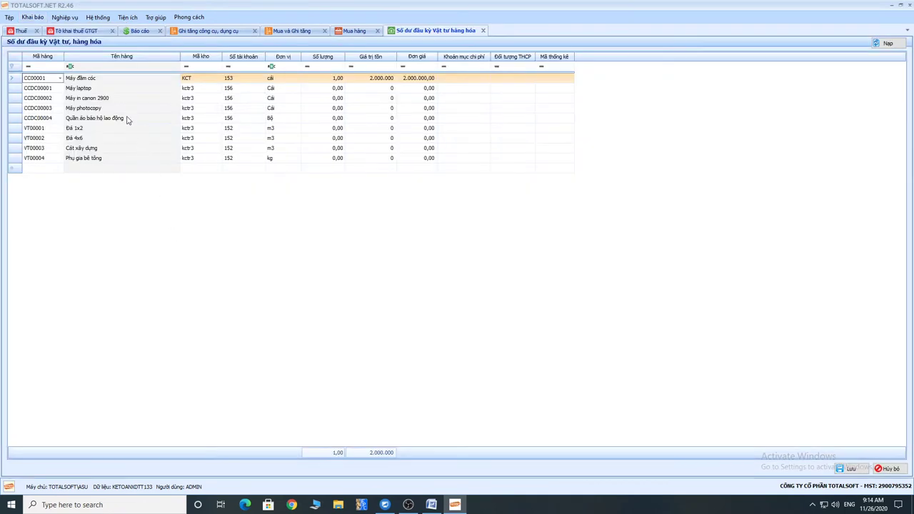
left_click(369, 79)
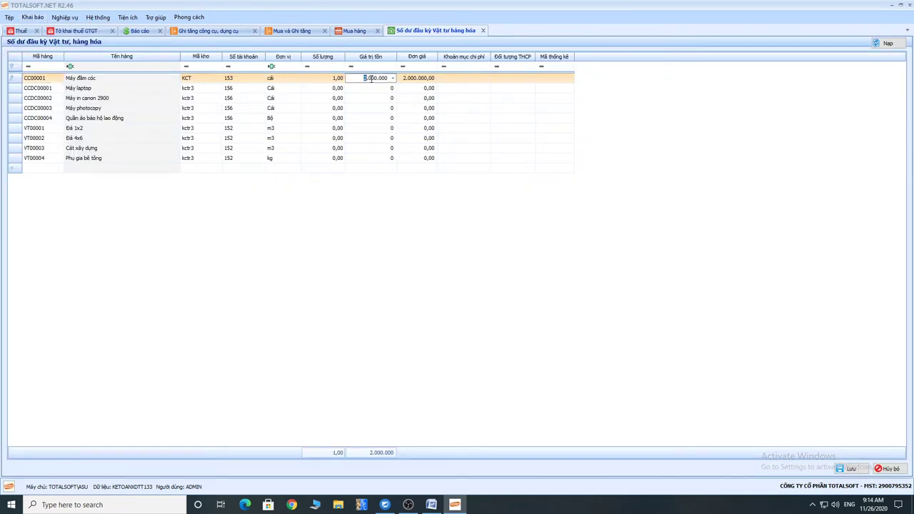
double_click(370, 79)
left_click(406, 79)
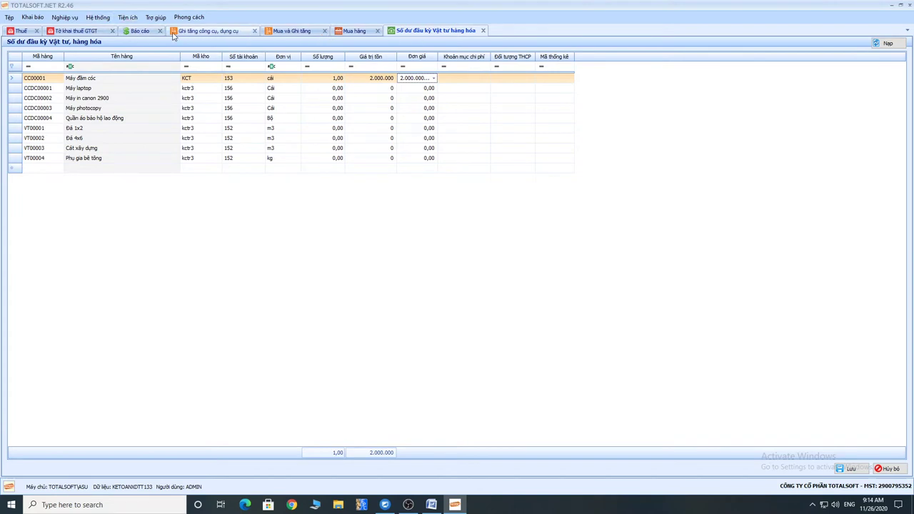
left_click(65, 17)
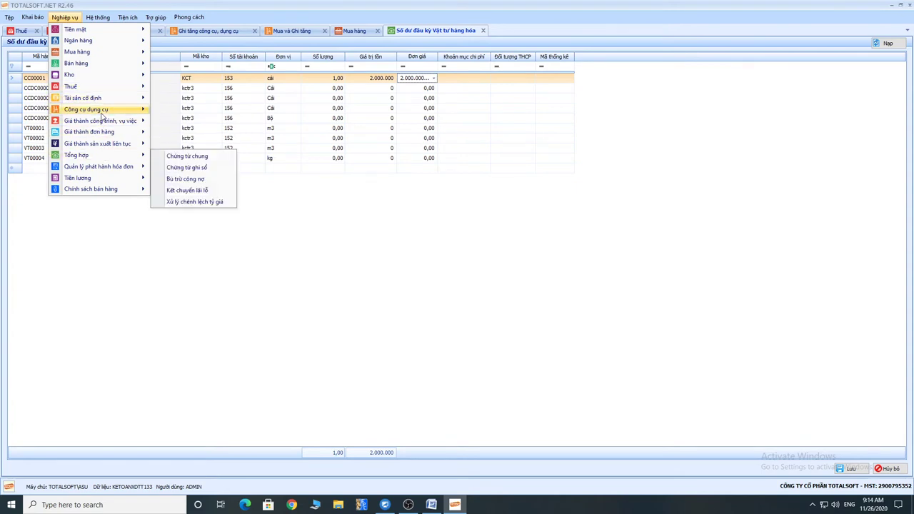
mouse_move(104, 114)
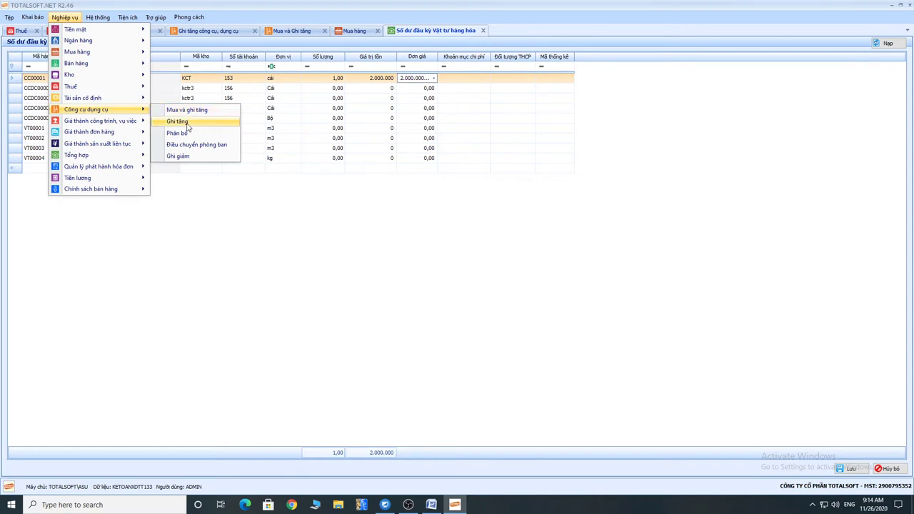
left_click(216, 232)
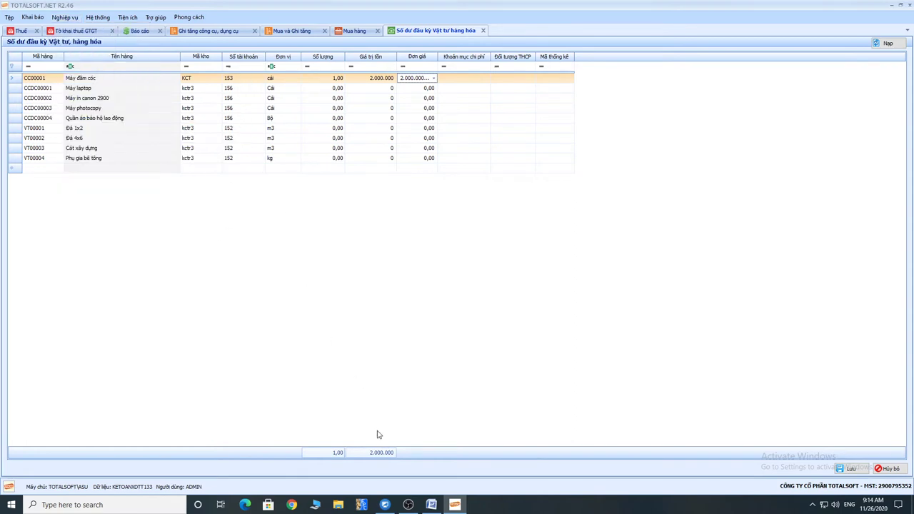
- Switch to Word and add the line "Phân bổ ccdc trong 3 tháng" under "3. công cụ dụng cụ"
left_click(431, 505)
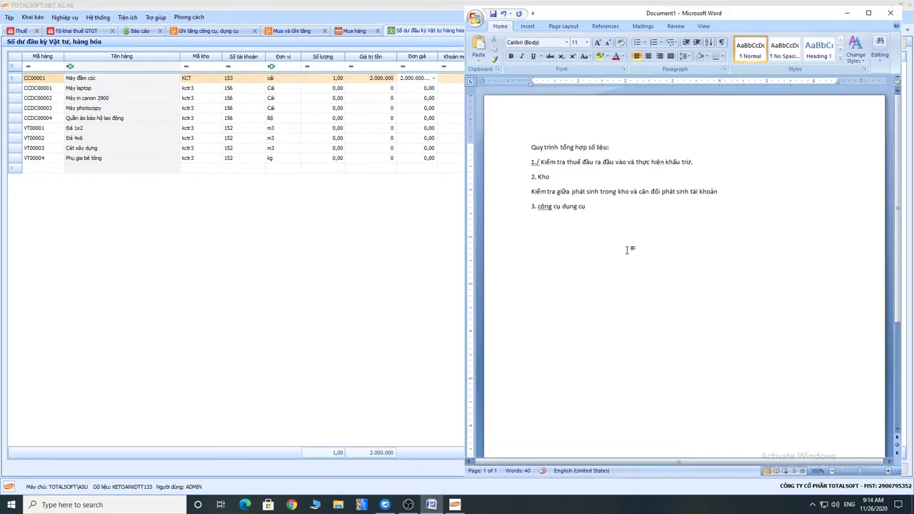
type("Phân bổ")
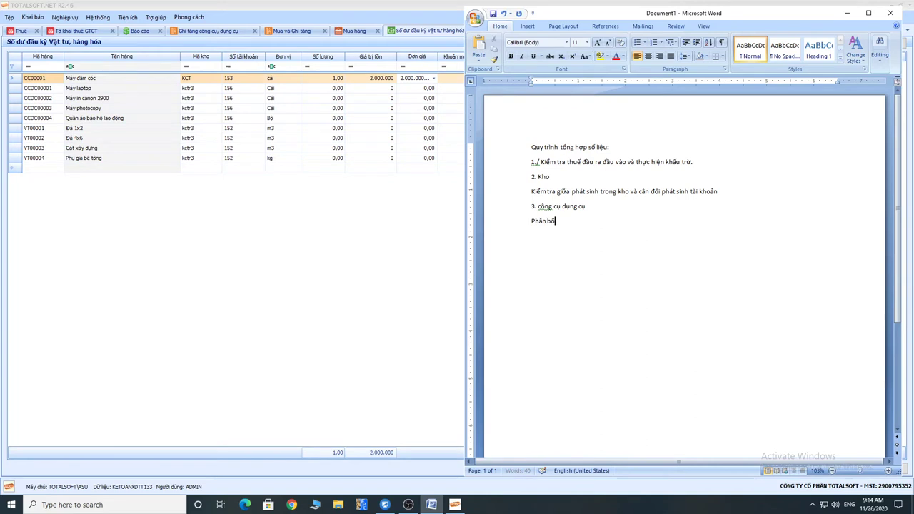
type(" ccdc trong 3 tháng")
- Return to TOTALSOFT.NET, close the goods opening balances and clear the "kho" filter from the report list
left_click(400, 5)
left_click(483, 30)
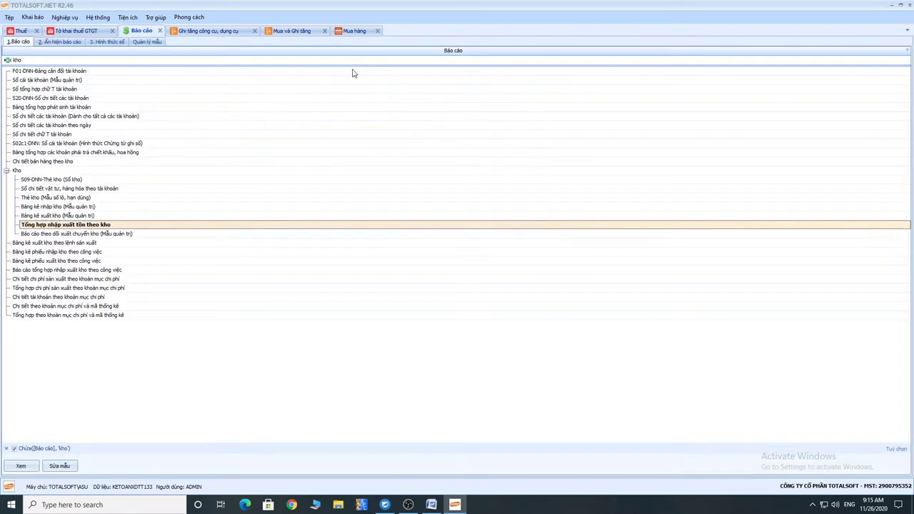
left_click(28, 60)
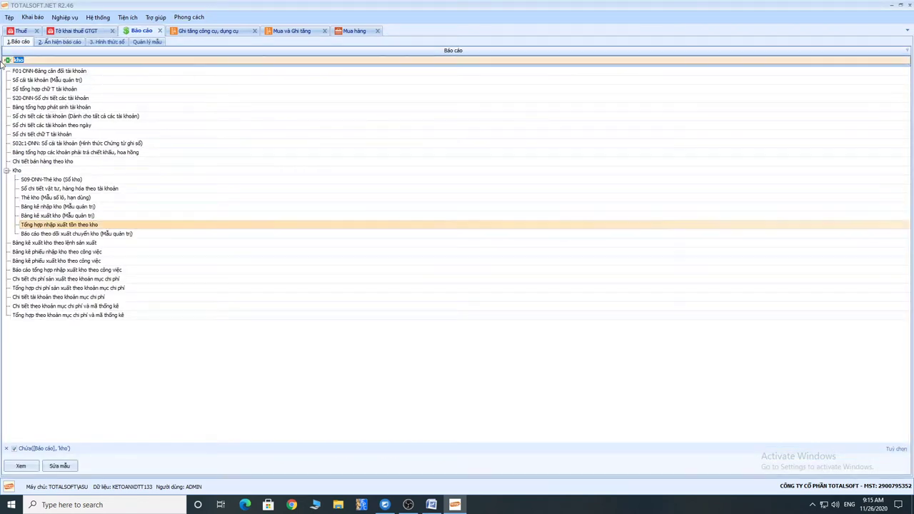
key("BackSpace")
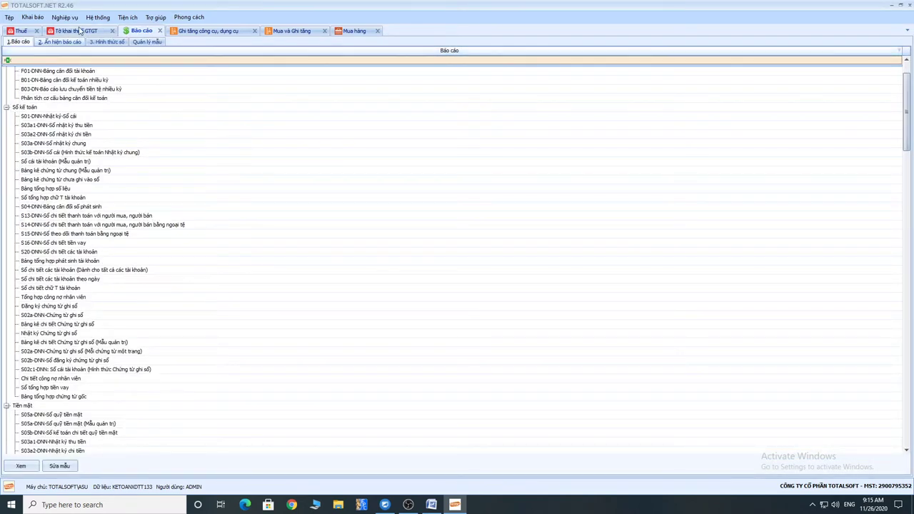
- Open the Công cụ dụng cụ section, view the report Bảng tính phân bổ công cụ dụng cụ for Quý I, and close it
left_click(64, 18)
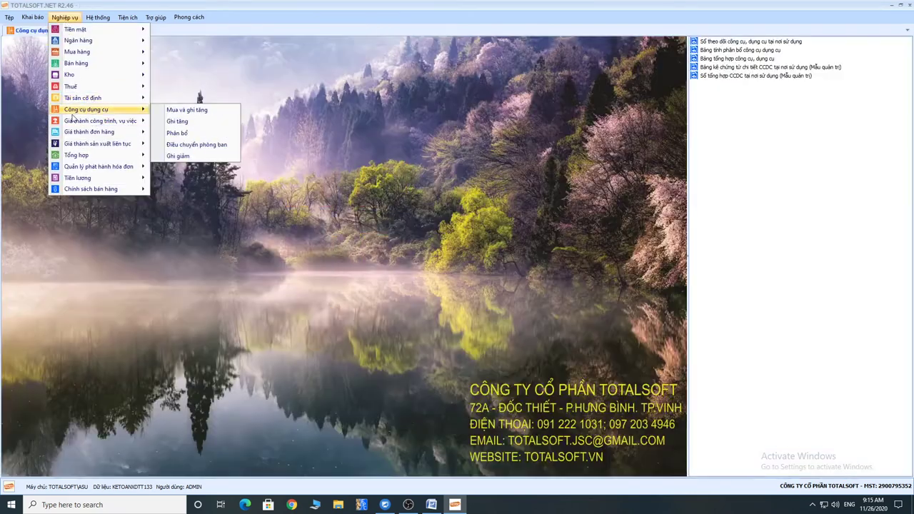
left_click(778, 122)
double_click(746, 50)
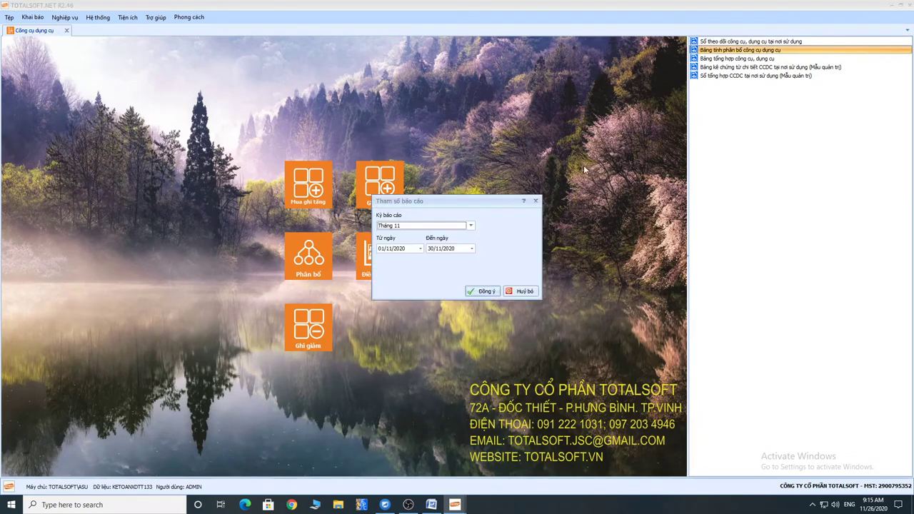
left_click(440, 227)
left_click(418, 261)
left_click(476, 292)
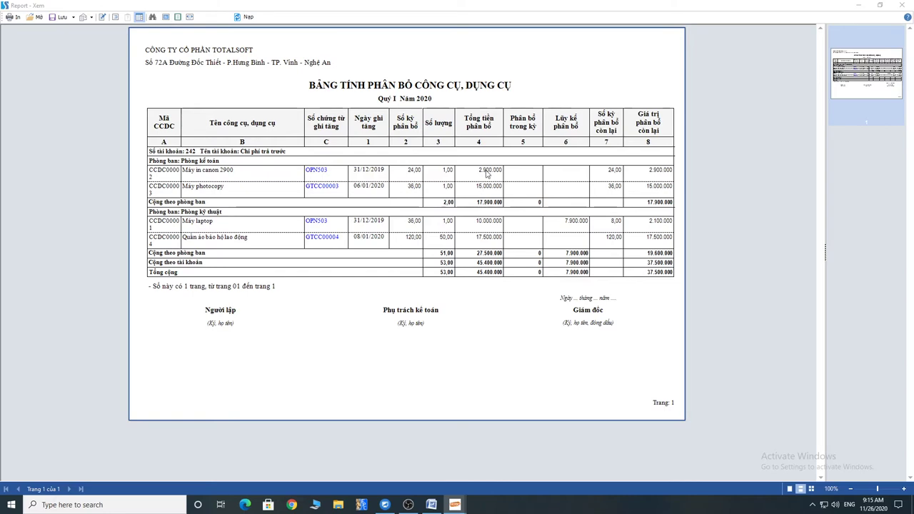
left_click(899, 5)
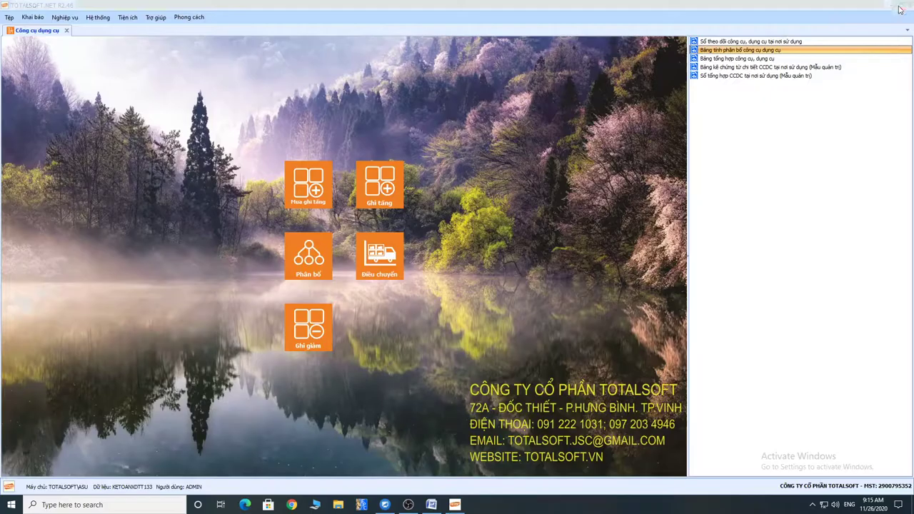
- Open the report list and view the account balance sheet F01-DNN-Bảng cân đối tài khoản for Quý I 2020
left_click(127, 17)
left_click(137, 53)
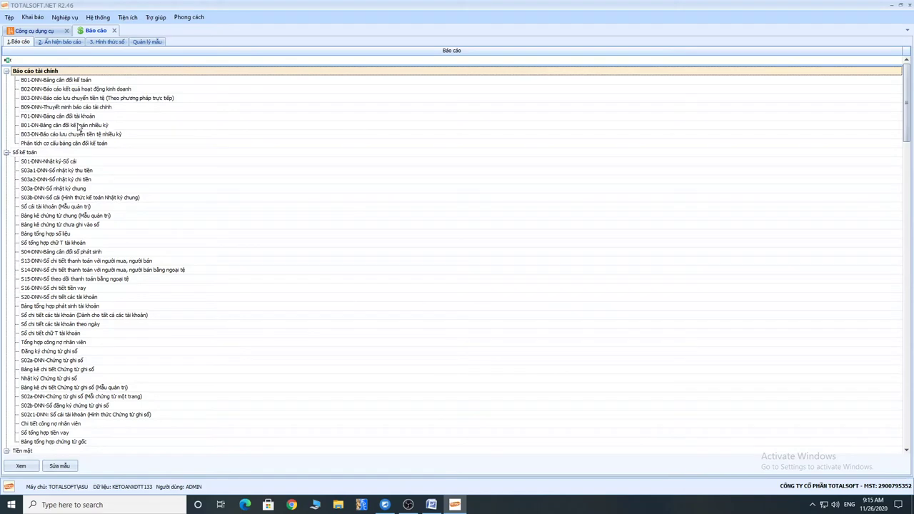
double_click(77, 118)
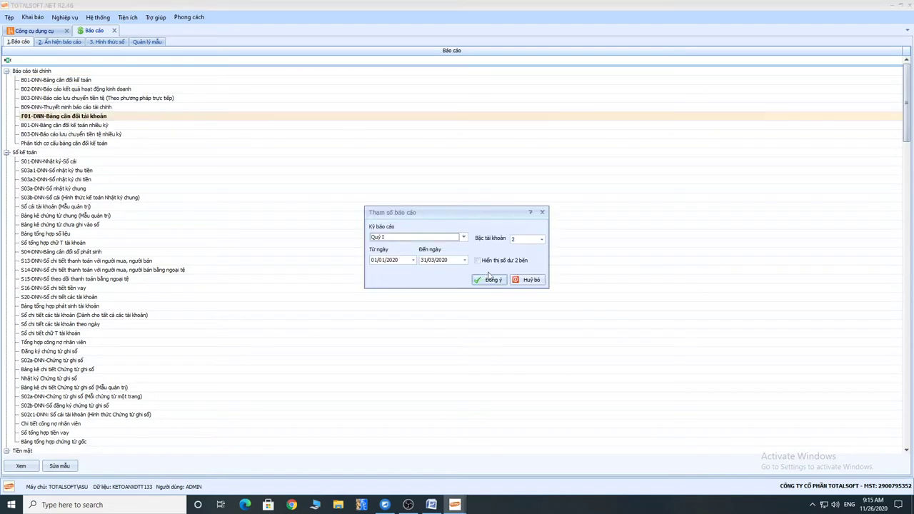
left_click(489, 279)
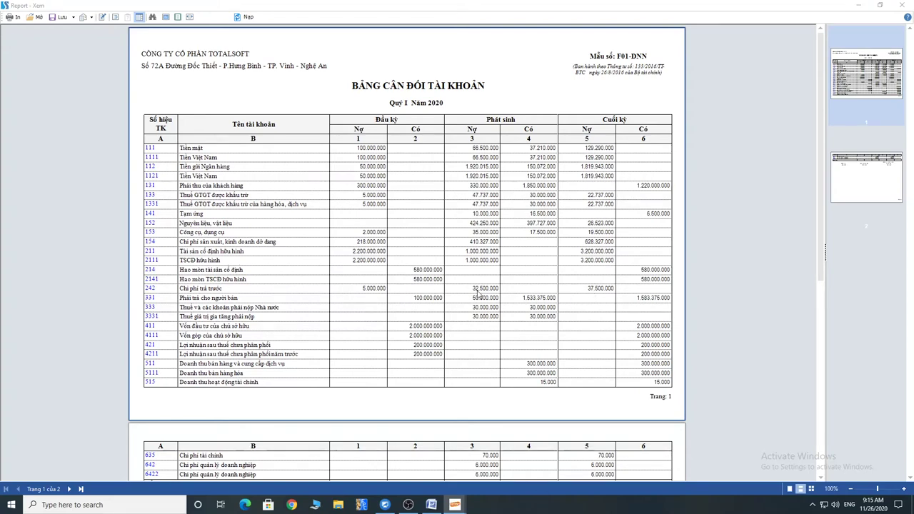
- View the Quý I detail ledger of account 242 from the balance sheet, and close both reports
double_click(148, 289)
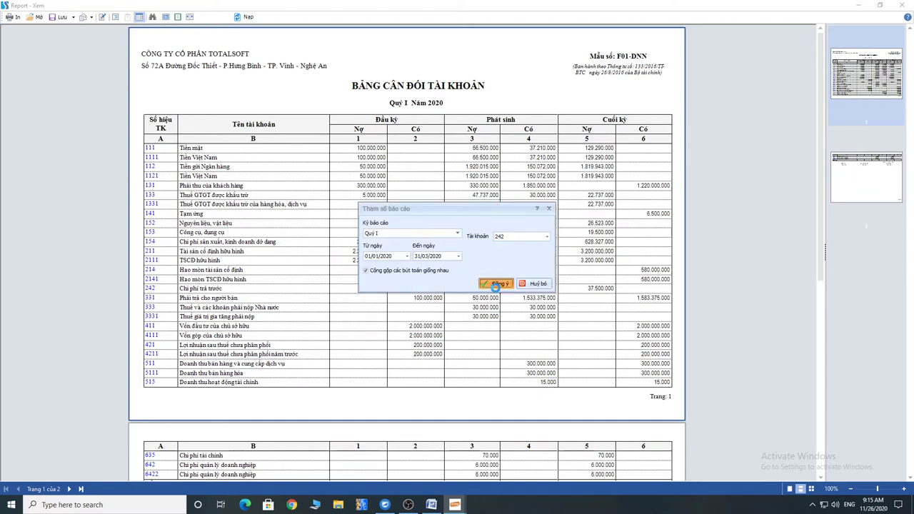
left_click(498, 284)
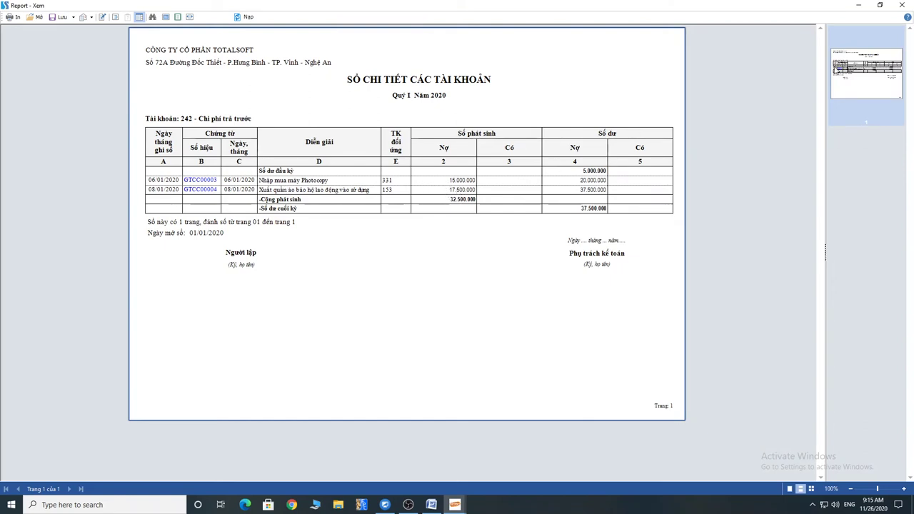
left_click(902, 5)
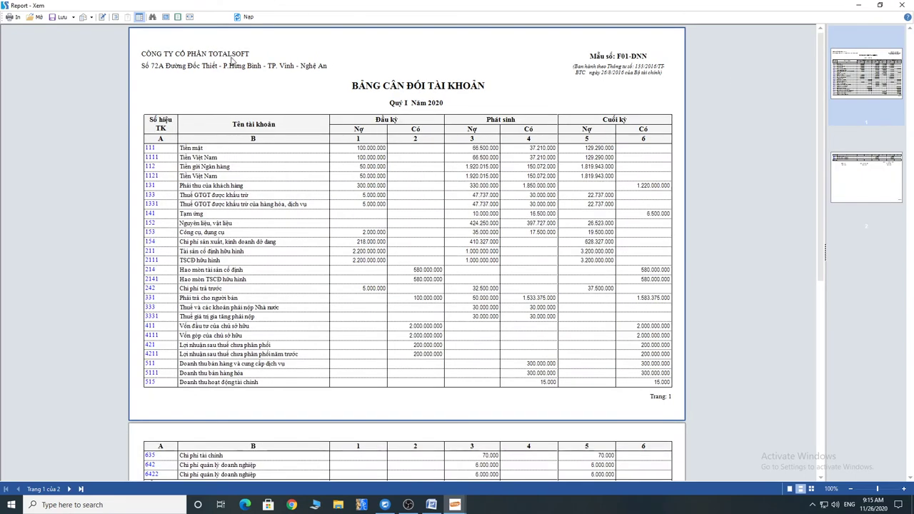
left_click(902, 5)
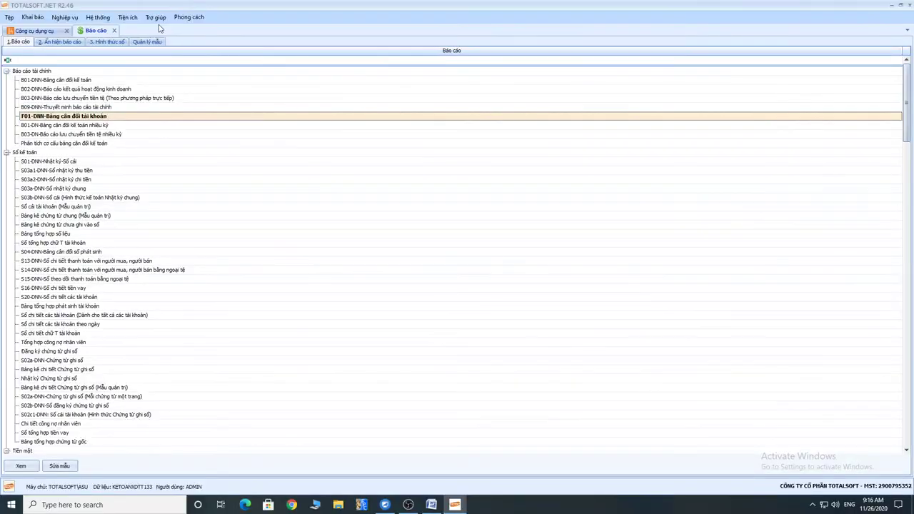
- Open the opening debt balances (Công nợ) of customers and suppliers
left_click(34, 17)
mouse_move(86, 235)
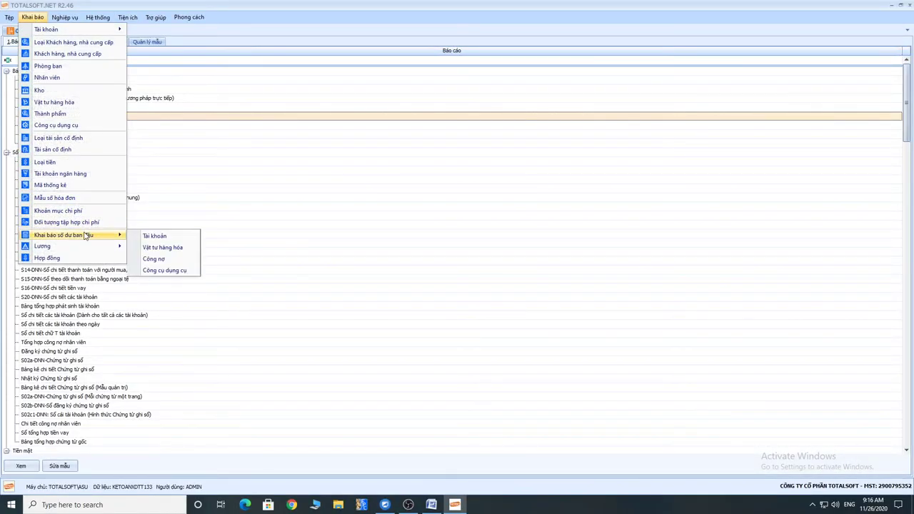
left_click(153, 259)
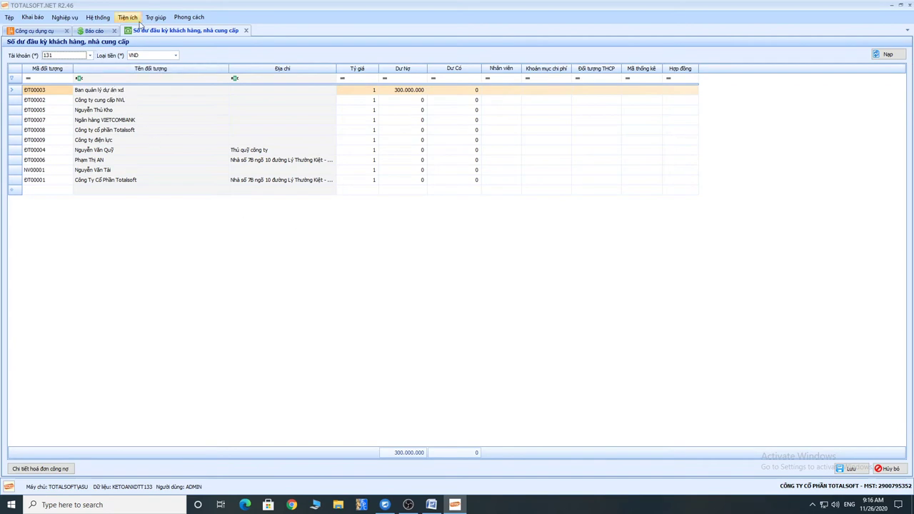
- Open the opening balances of Công cụ dụng cụ and check the total allocation and remaining amounts of CCDC00002 and CCDC00001
left_click(32, 17)
mouse_move(83, 235)
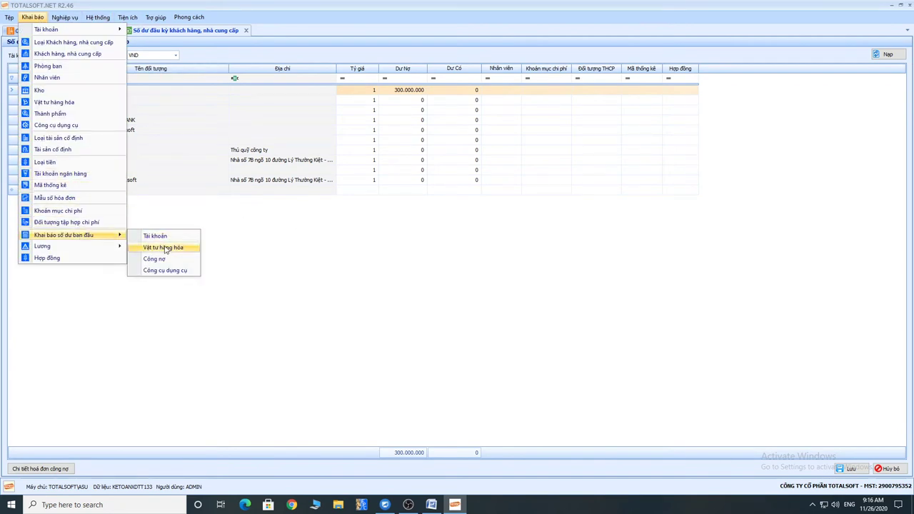
left_click(174, 268)
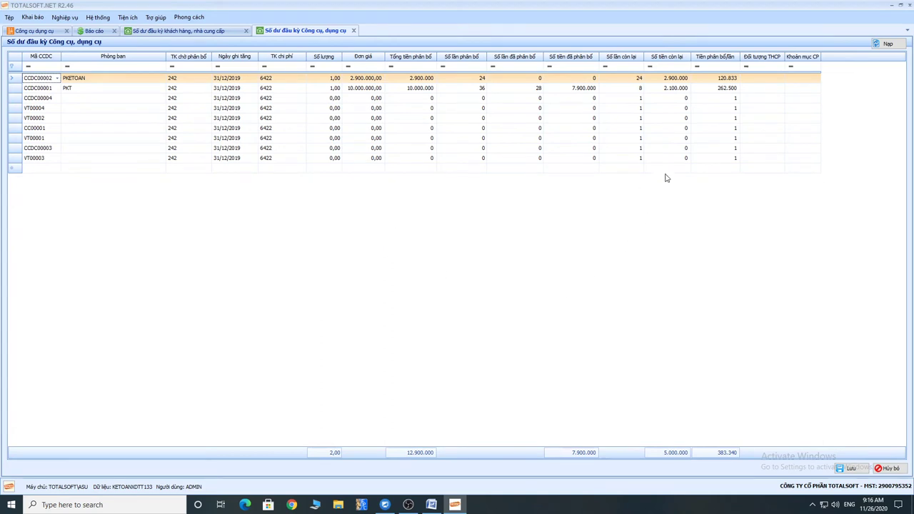
left_click(408, 88)
left_click(409, 79)
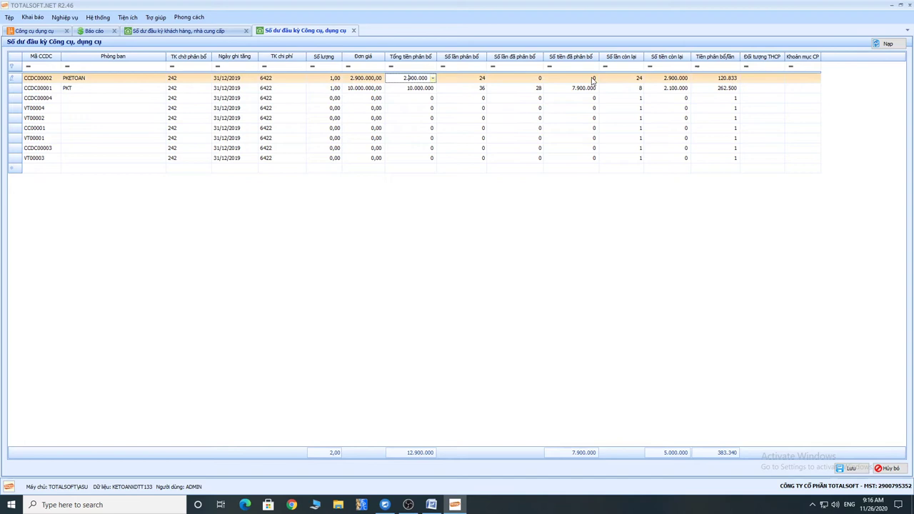
left_click(666, 79)
left_click(666, 88)
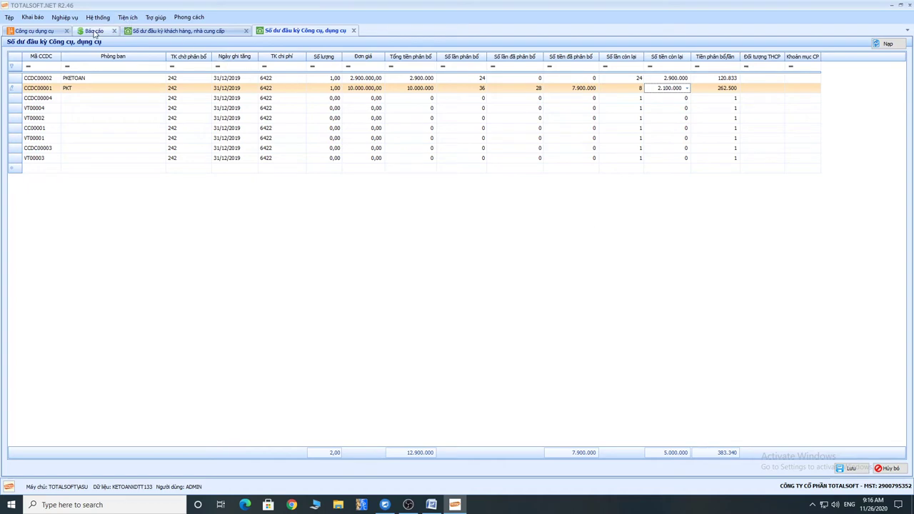
- View the report Bảng tính phân bổ công cụ dụng cụ from 01/01/2020 to 01/01/2020, check the remaining value, and close it
left_click(94, 31)
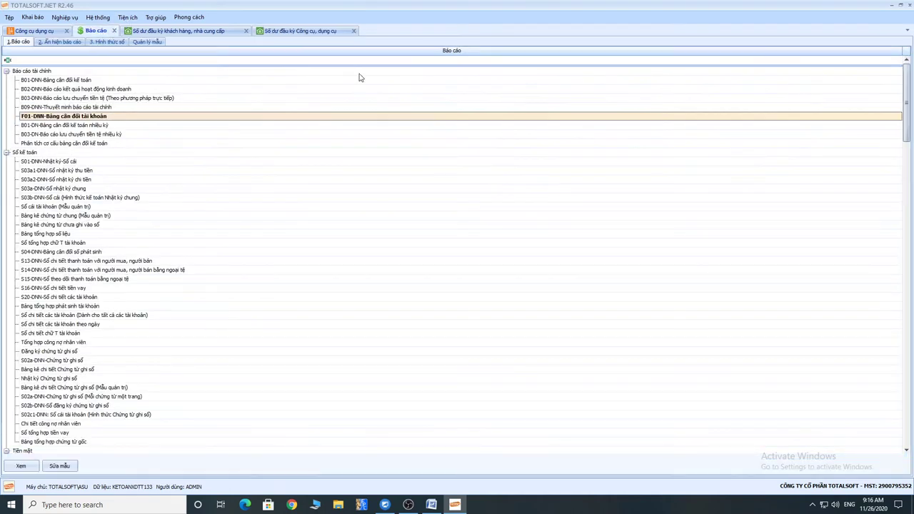
left_click(34, 30)
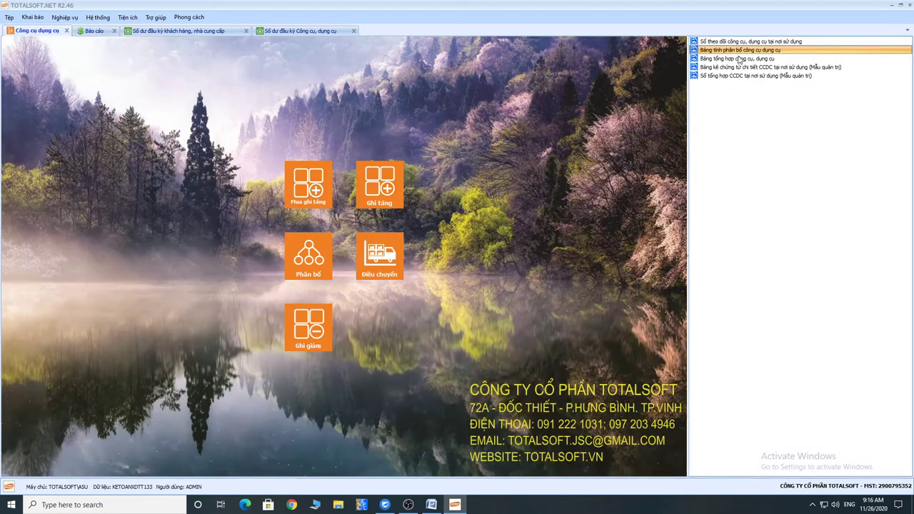
double_click(739, 50)
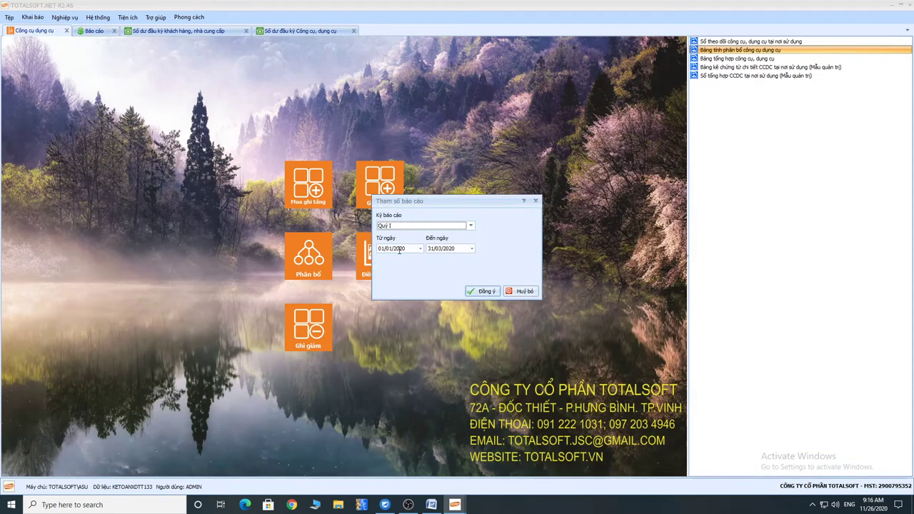
left_click(457, 248)
type("0")
left_click(481, 291)
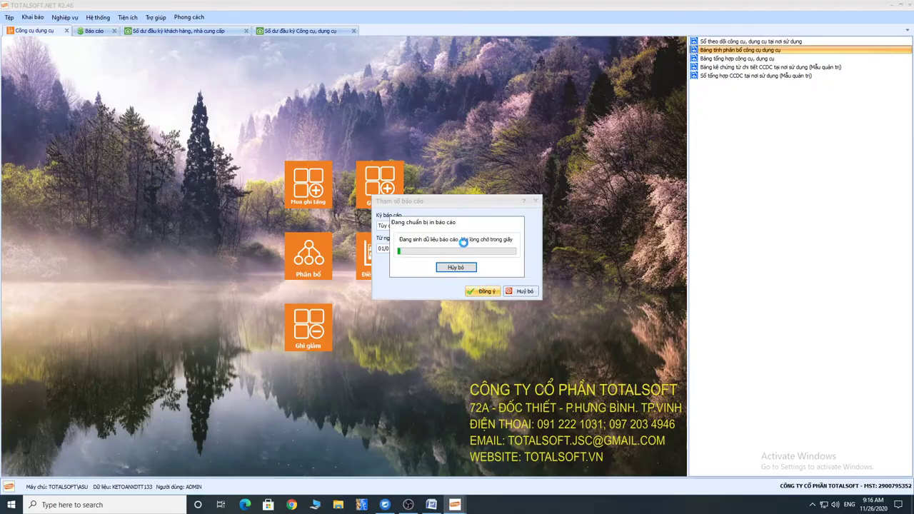
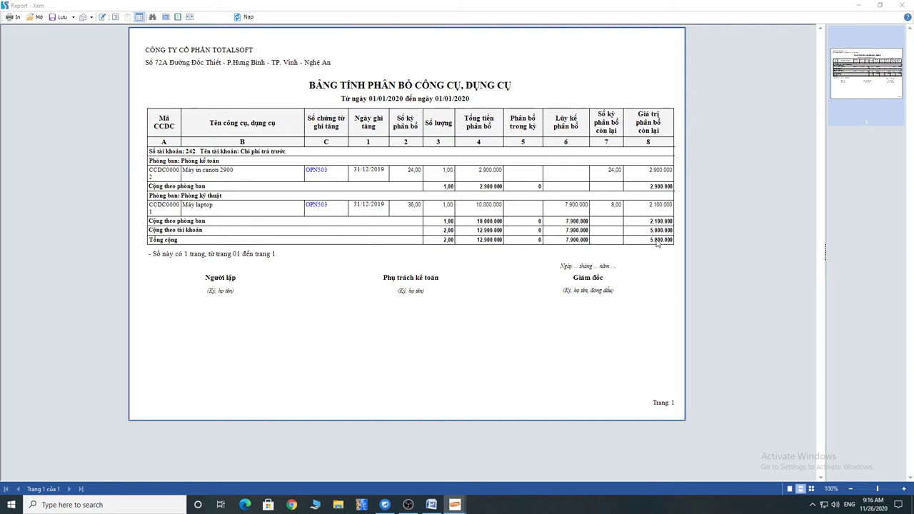
left_click(901, 5)
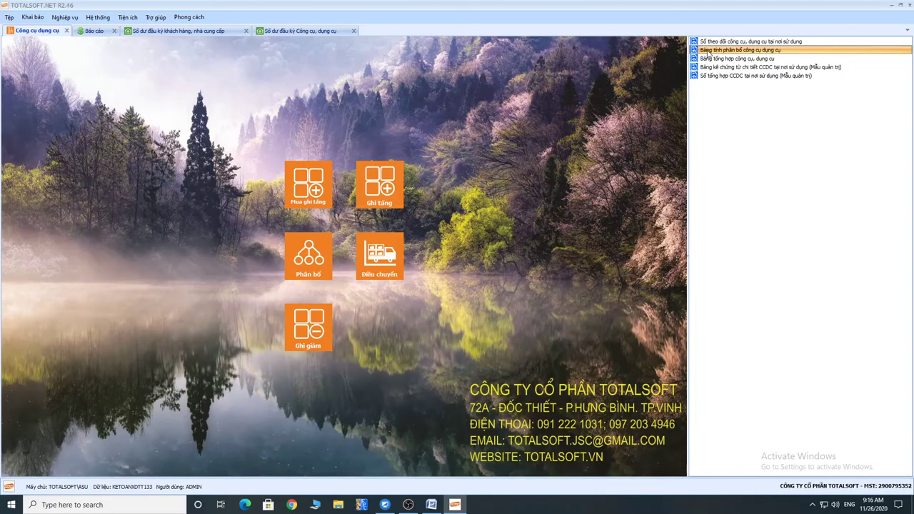
- View Bảng tính phân bổ công cụ dụng cụ again for Quý I, check the total remaining value, and close it
double_click(706, 55)
left_click(470, 225)
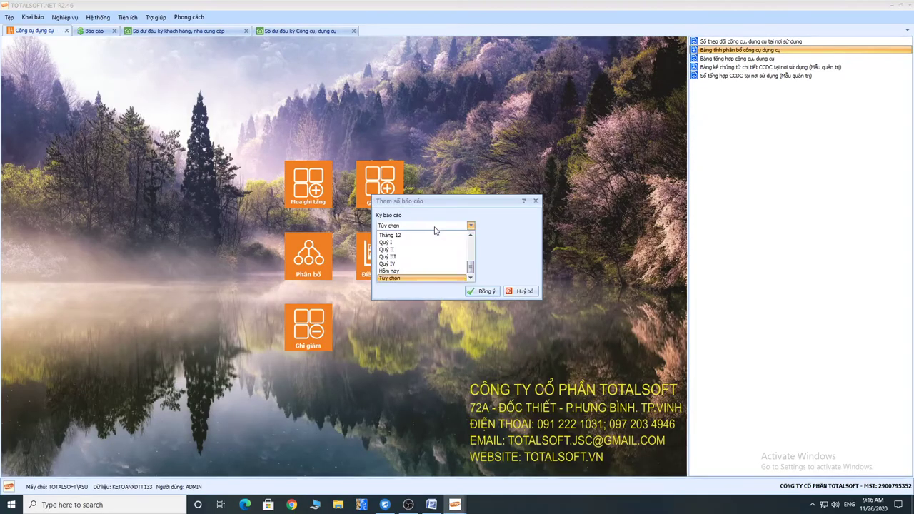
left_click(404, 244)
left_click(484, 291)
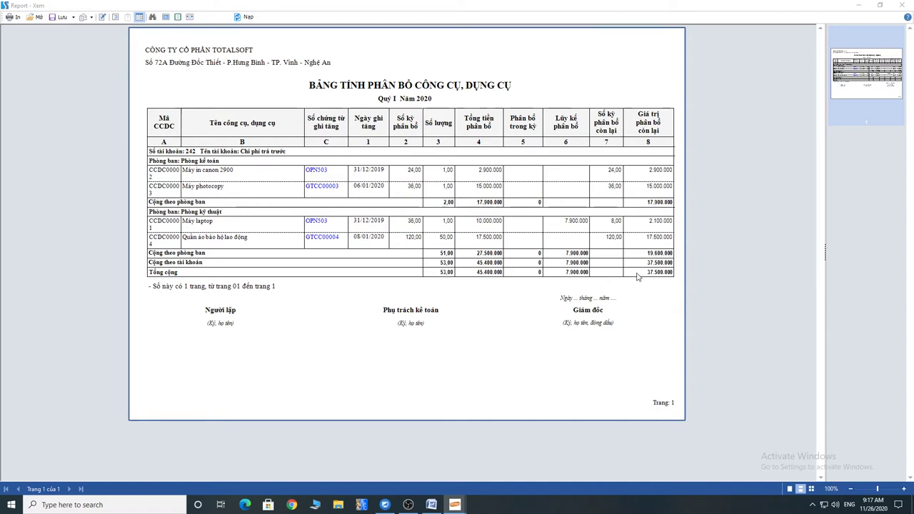
left_click(902, 5)
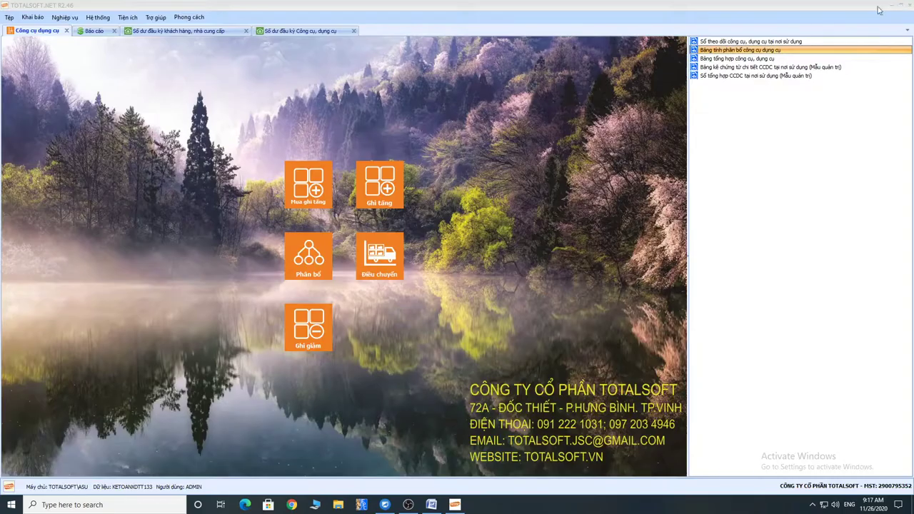
- View the F01-DNN account balance sheet for Quý I, compare the closing balance of account 242, and close it
left_click(96, 31)
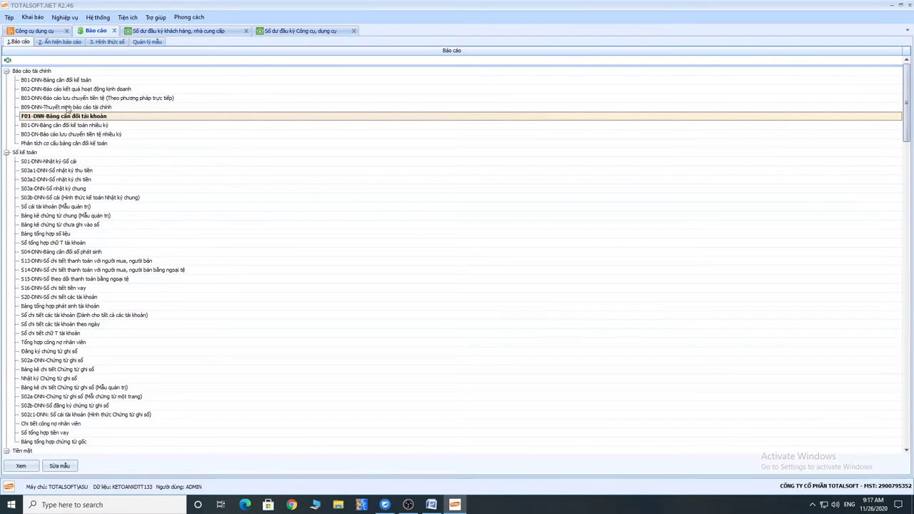
double_click(63, 118)
left_click(488, 280)
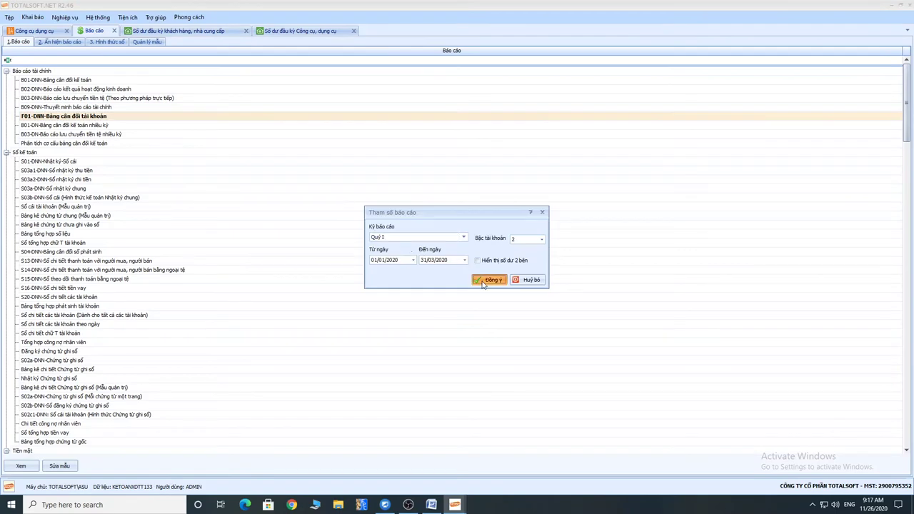
key("Return")
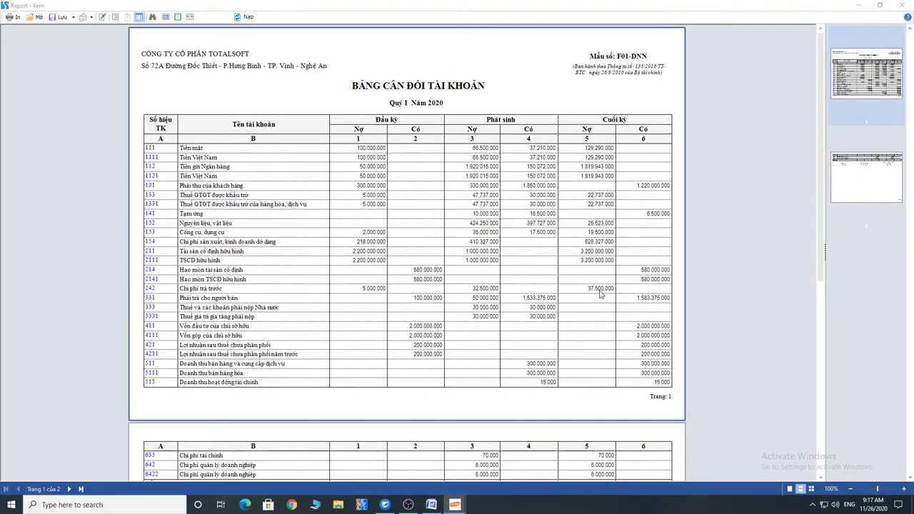
key("Escape")
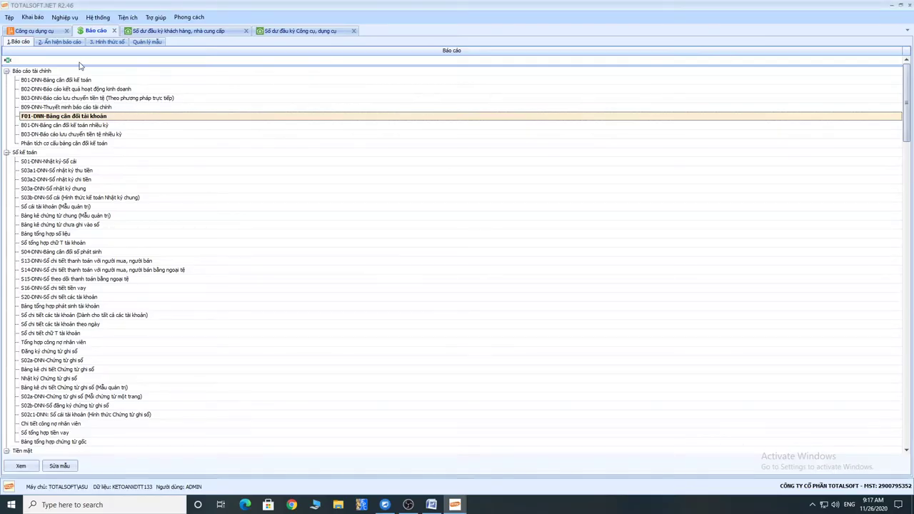
- Add a tools and instruments allocation voucher (Phân bổ công cụ, dụng cụ) for month 1 of 2020
left_click(32, 31)
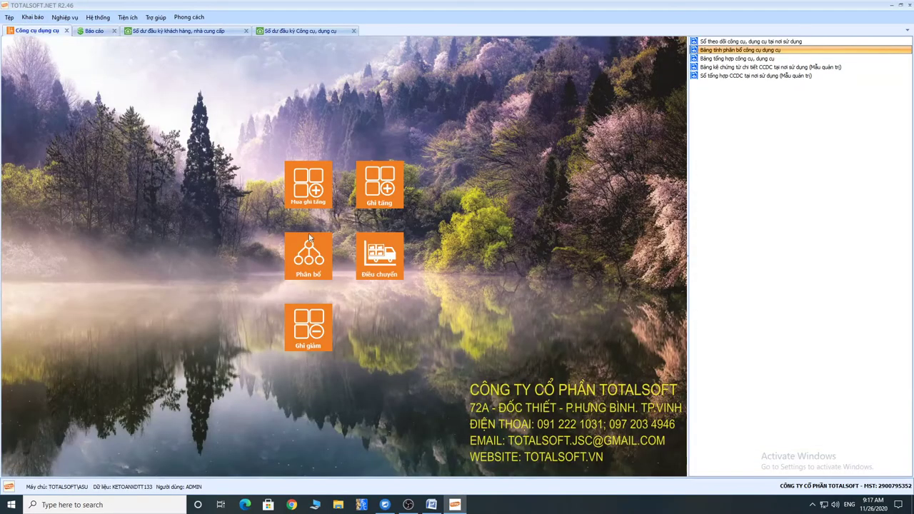
left_click(307, 251)
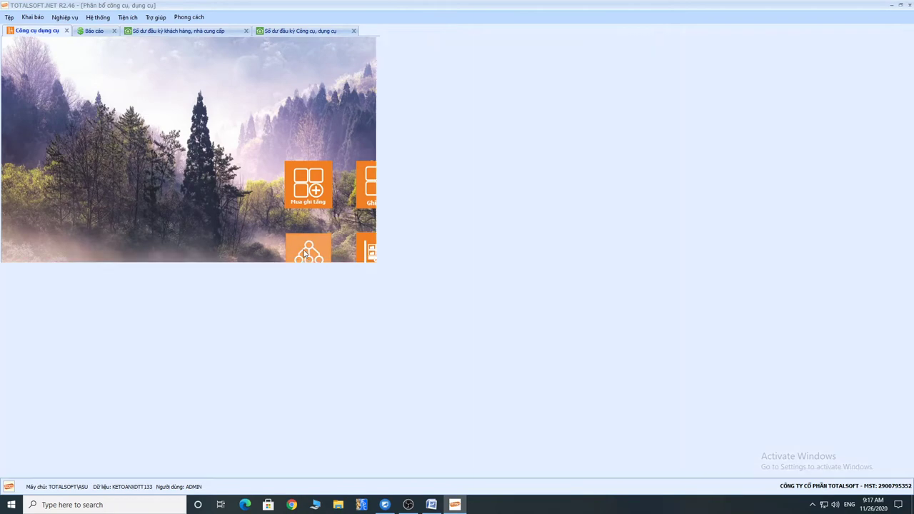
right_click(177, 112)
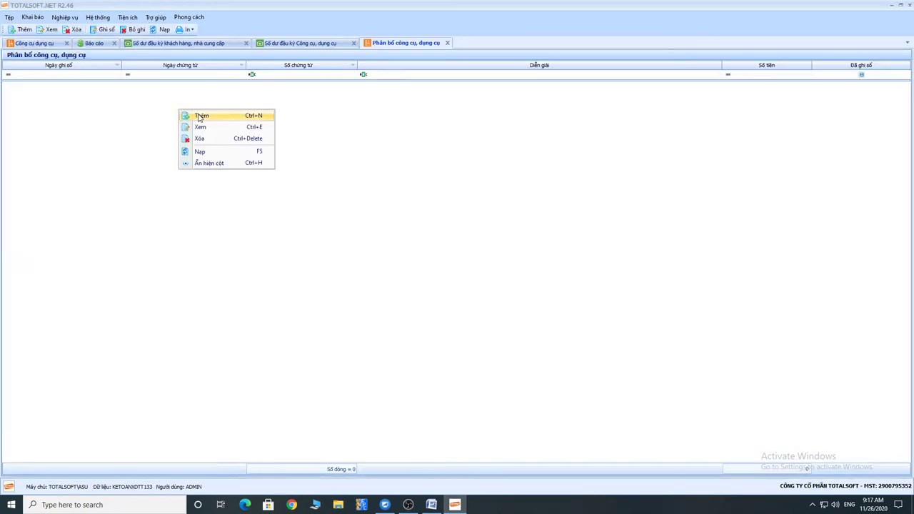
left_click(191, 116)
left_click(434, 221)
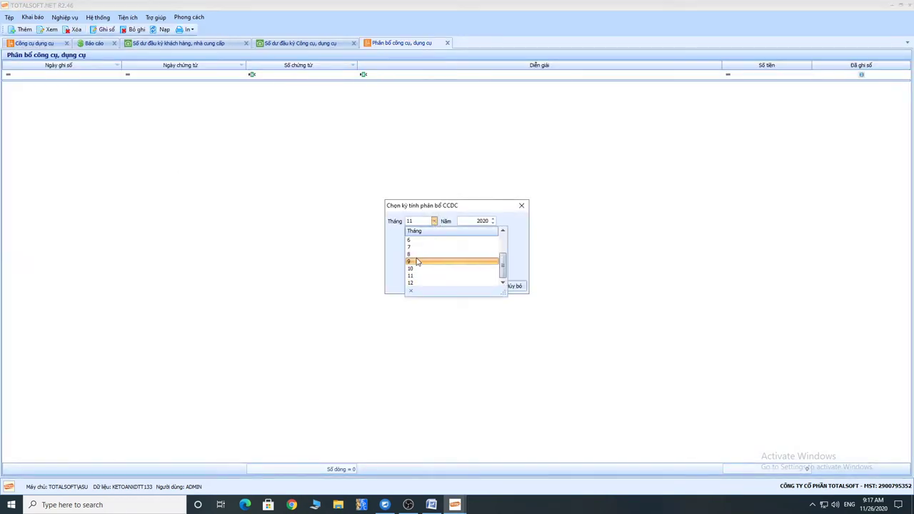
left_click(424, 241)
left_click(479, 288)
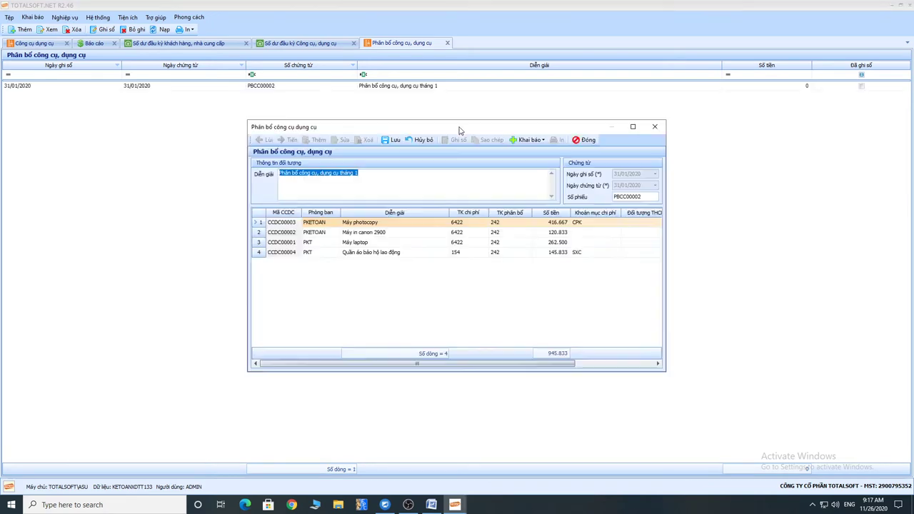
- Maximize the month 1 allocation voucher and check the cost item (Khoản mục chi phí) options for Máy photocopy
double_click(460, 129)
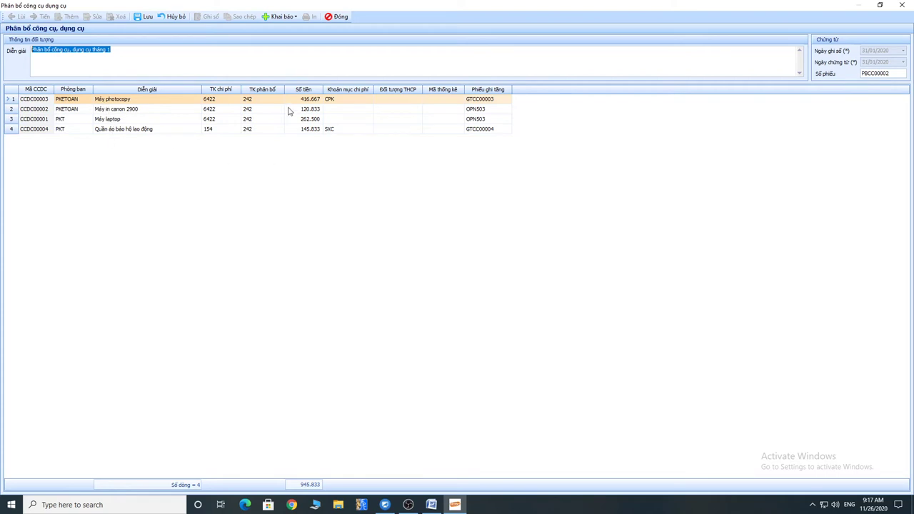
left_click(362, 100)
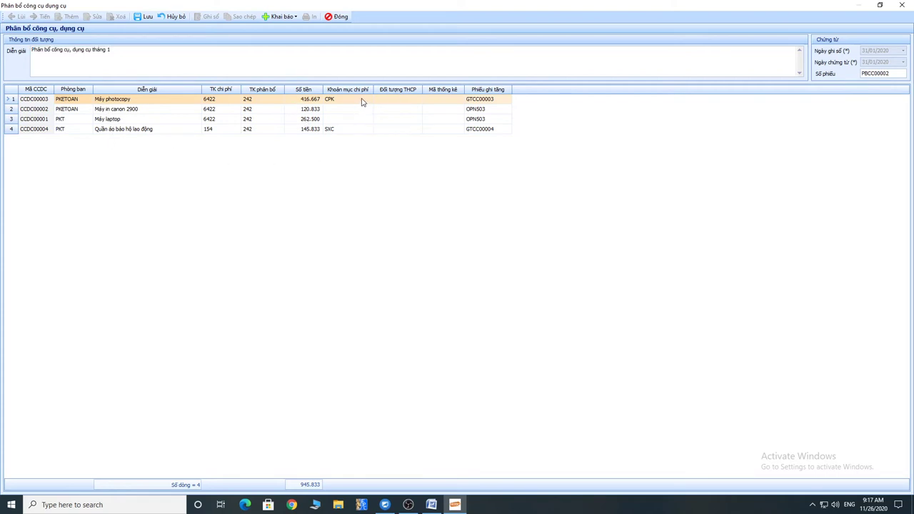
left_click(369, 100)
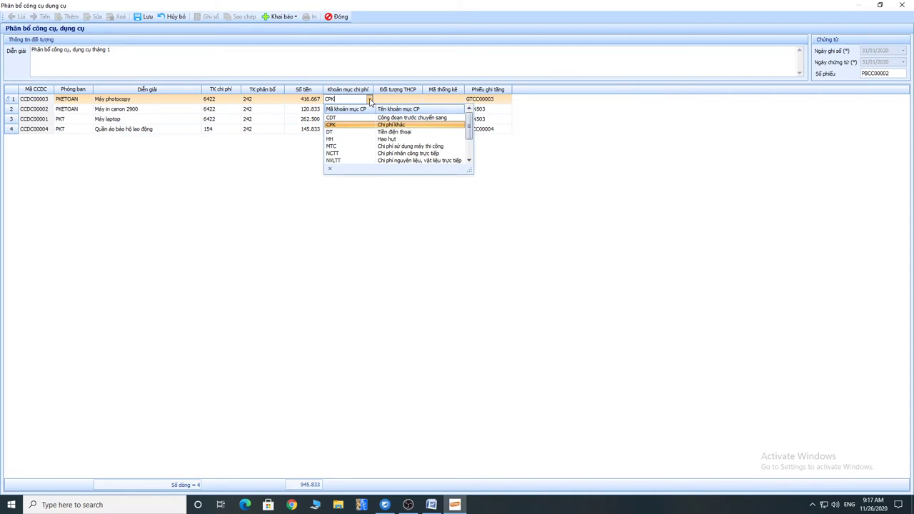
left_click(369, 100)
left_click(368, 99)
left_click(370, 100)
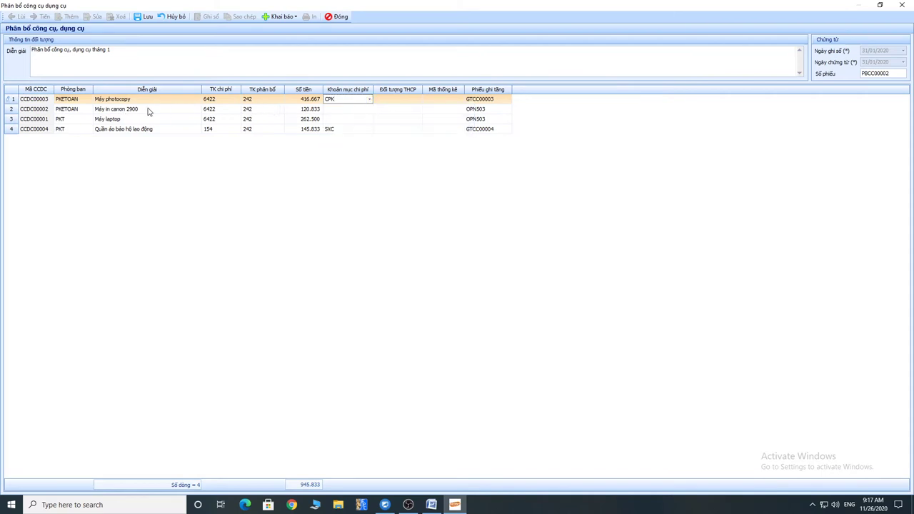
- Set the cost item (Khoản mục chi phí) to CPK for Máy in canon 2900 and Máy laptop, and save the month 1 voucher
left_click(369, 109)
left_click(370, 109)
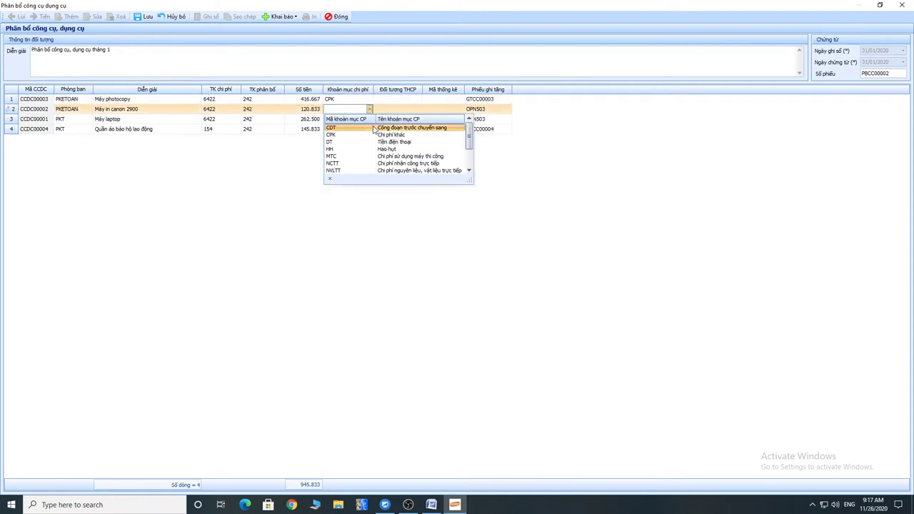
left_click(376, 136)
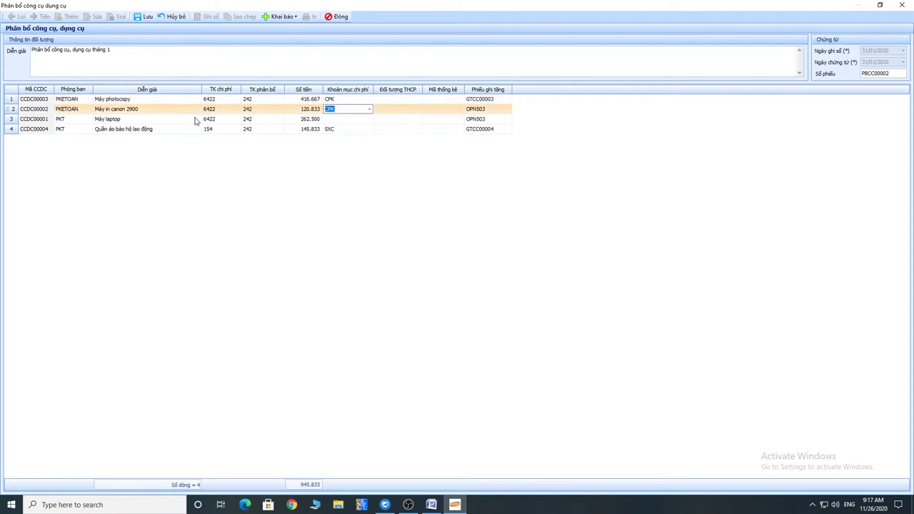
left_click(370, 119)
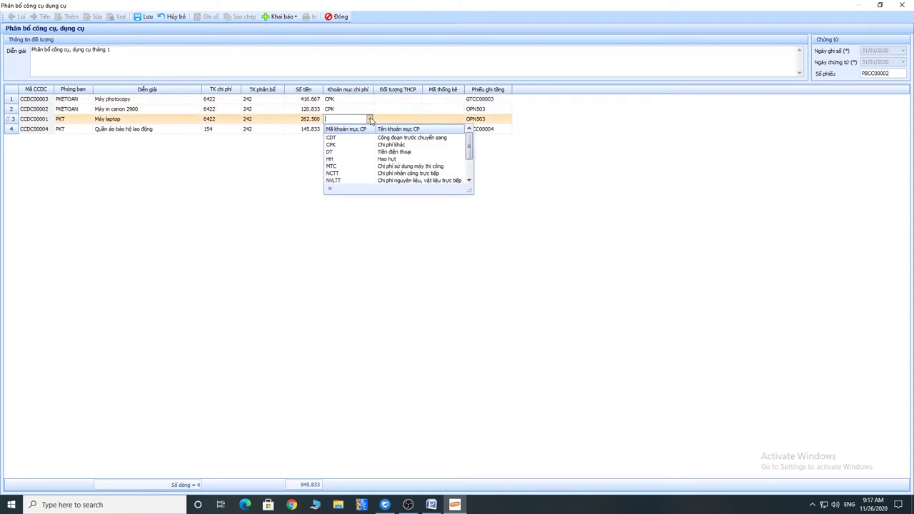
left_click(374, 136)
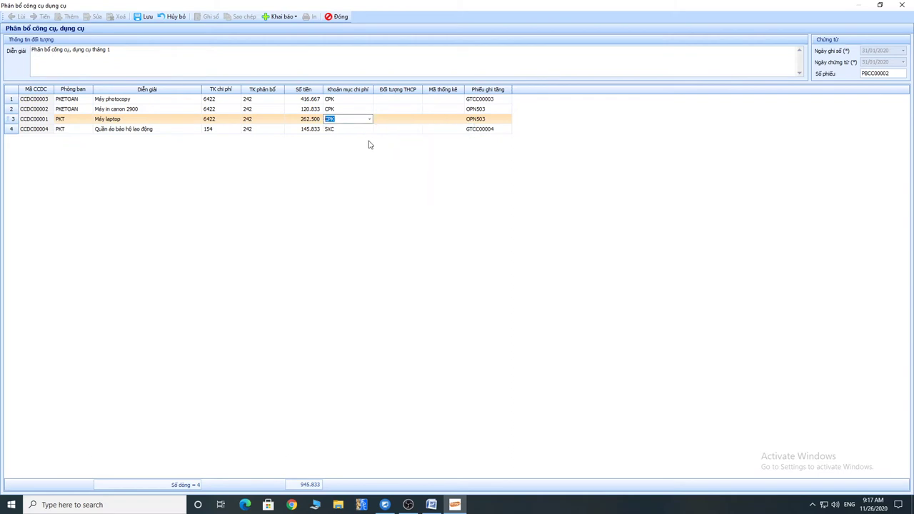
left_click(115, 133)
left_click(338, 130)
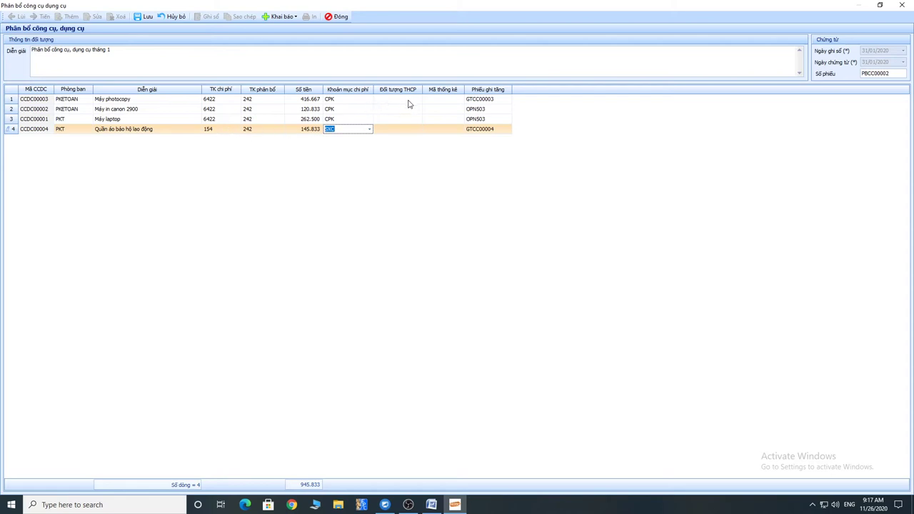
left_click(290, 131)
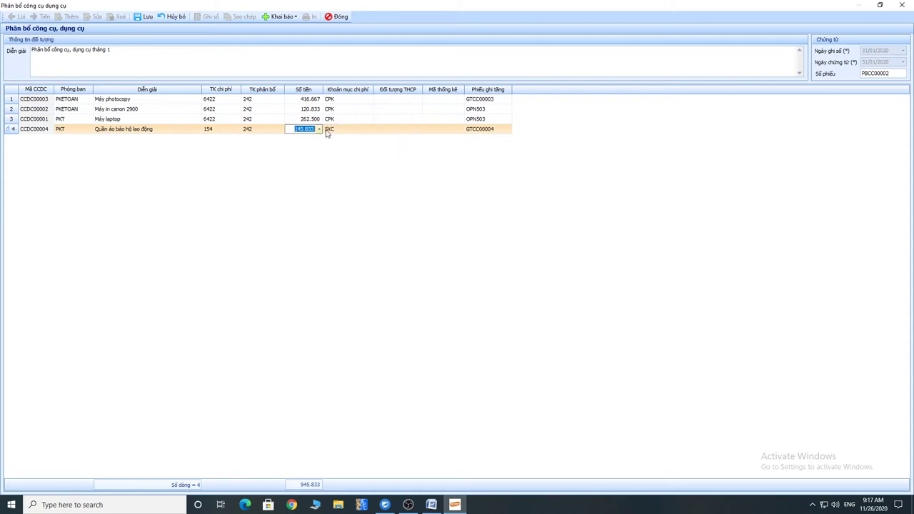
left_click(147, 17)
- Add a tools and instruments allocation voucher for month 2 of 2020
left_click(71, 16)
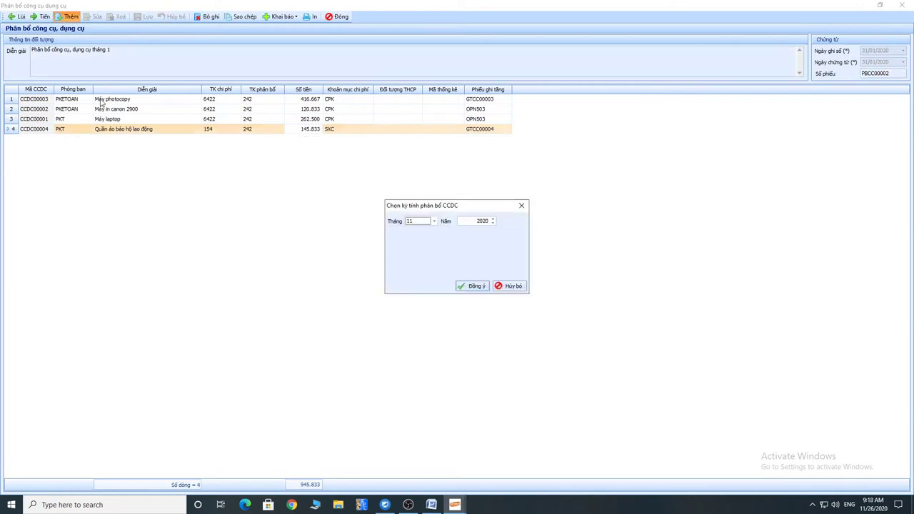
left_click(432, 221)
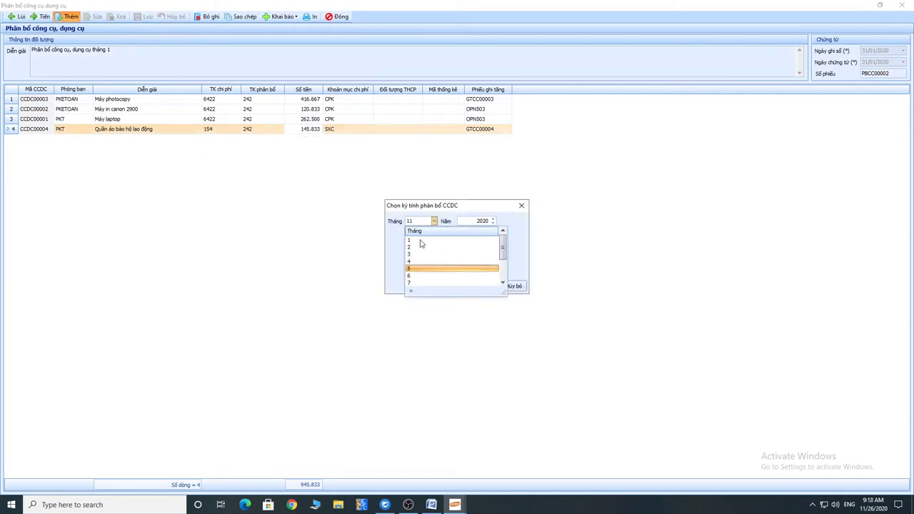
left_click(420, 246)
left_click(472, 286)
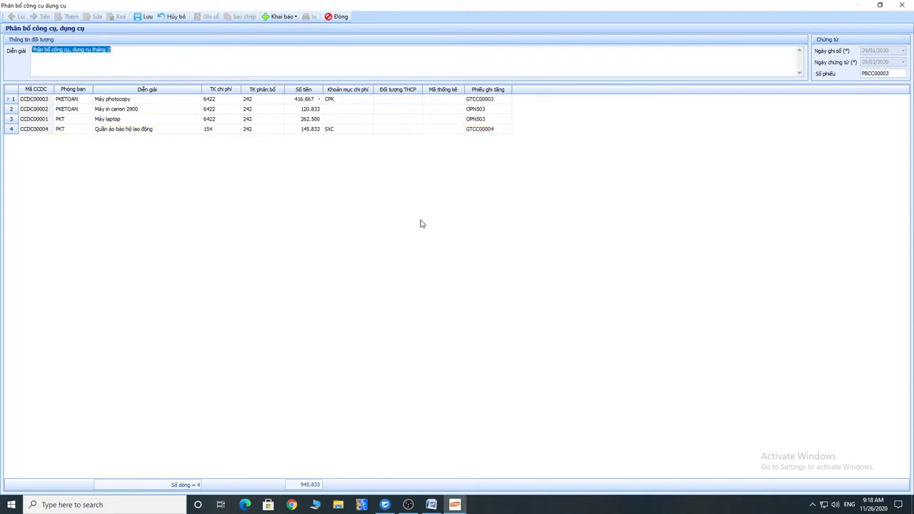
- Assign cost item CPK to Máy in canon 2900 and Máy laptop in the month 2 allocation voucher, and save it
left_click(369, 108)
left_click(369, 108)
left_click(369, 128)
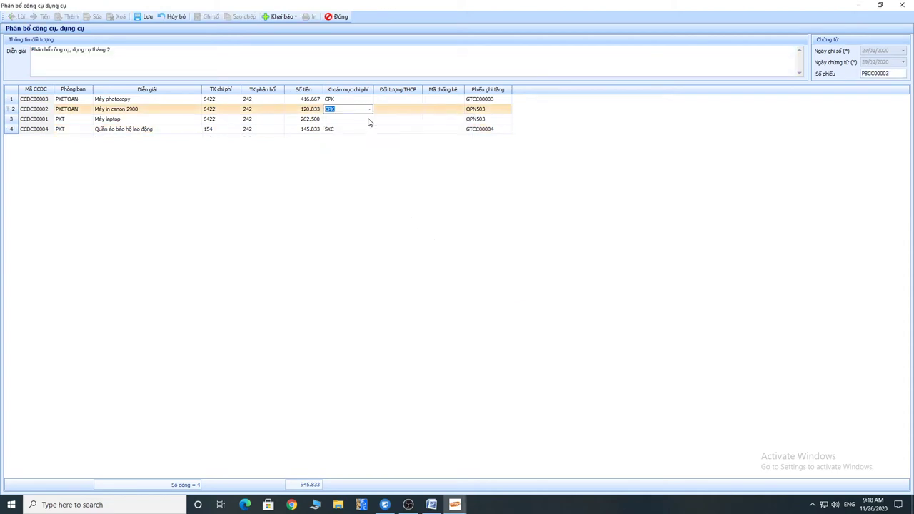
left_click(369, 118)
left_click(369, 118)
left_click(344, 142)
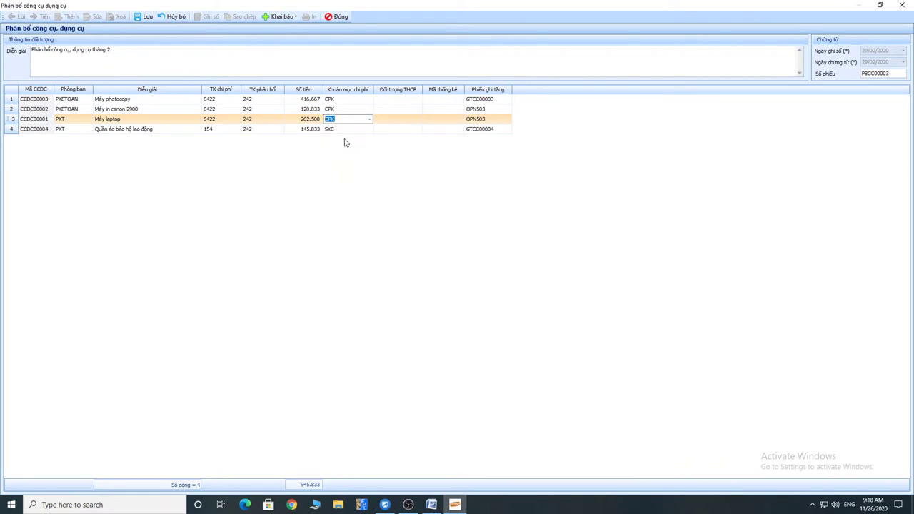
left_click(146, 16)
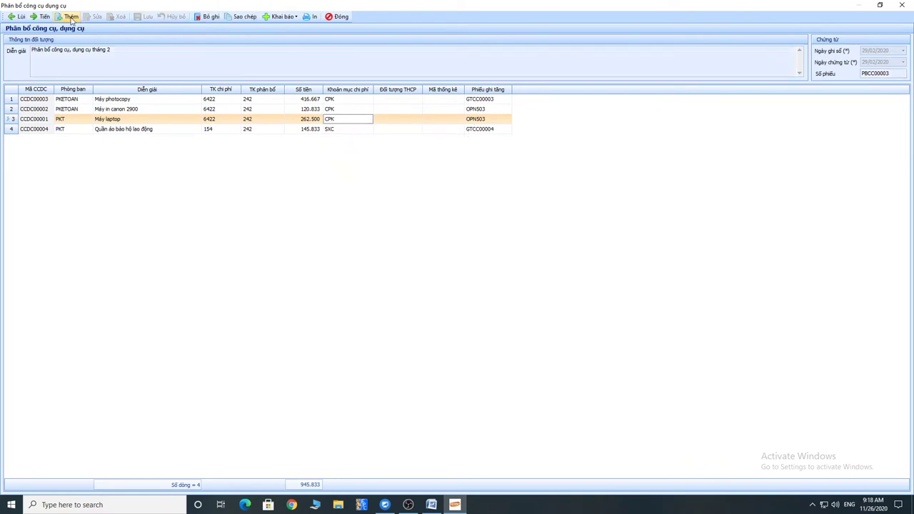
- Start a new tools and instruments allocation voucher with the period set to month 3 of 2020
left_click(71, 16)
left_click(434, 222)
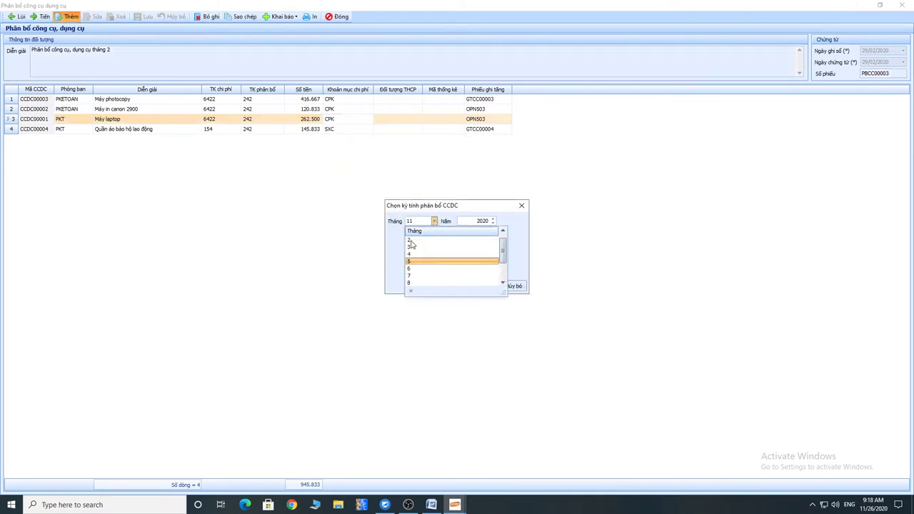
left_click(415, 251)
left_click(434, 221)
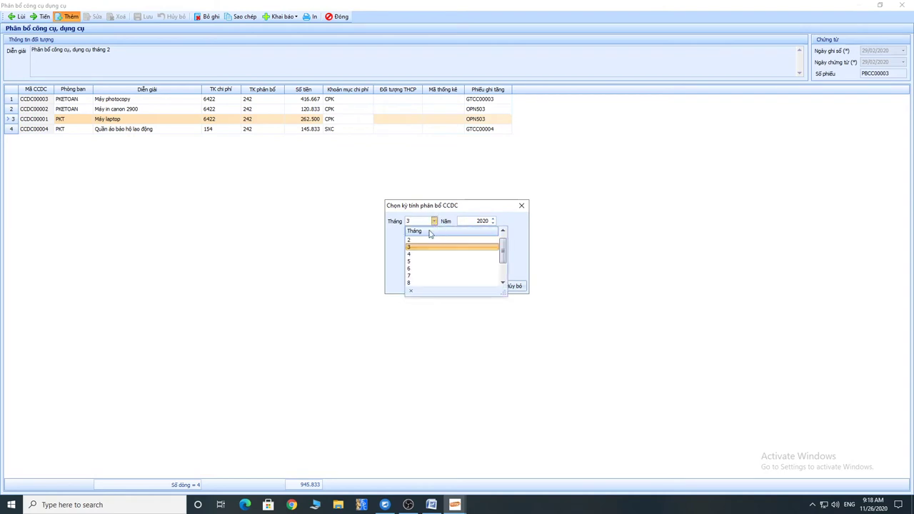
- Create the March 2020 tool allocation voucher, assign cost item CPK to Máy in canon 2900 and Máy laptop, and save it
left_click(422, 248)
left_click(473, 286)
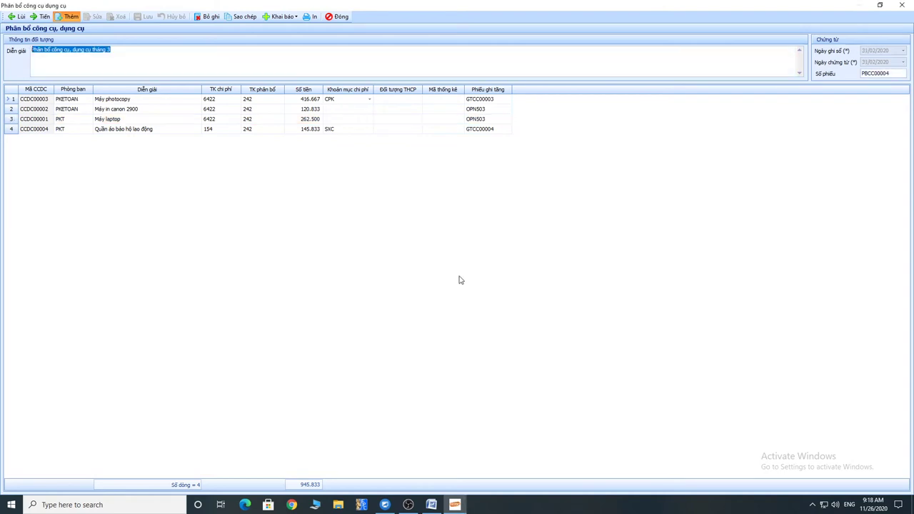
left_click(367, 108)
left_click(369, 109)
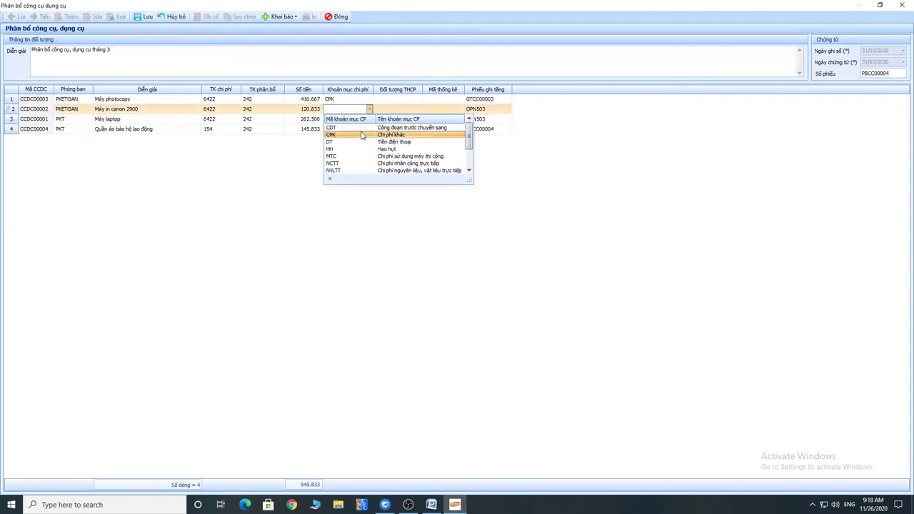
left_click(366, 131)
left_click(365, 122)
left_click(369, 119)
left_click(367, 141)
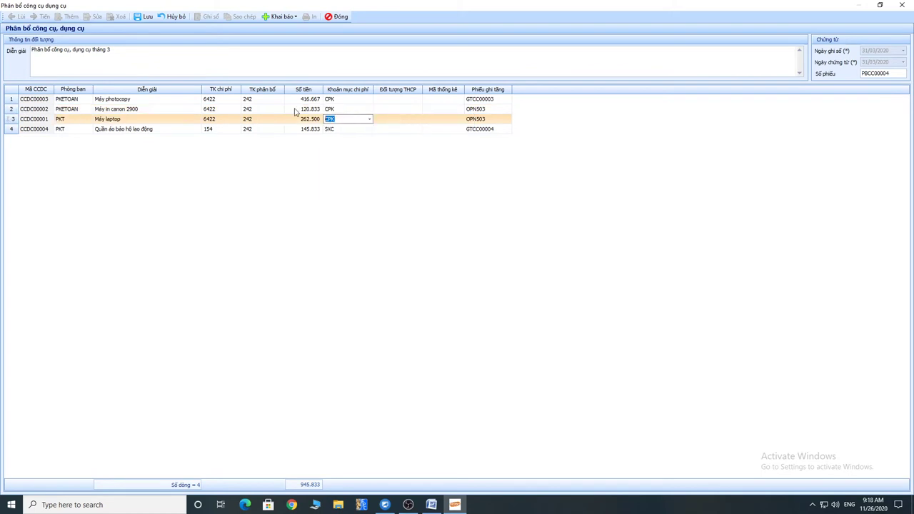
left_click(143, 17)
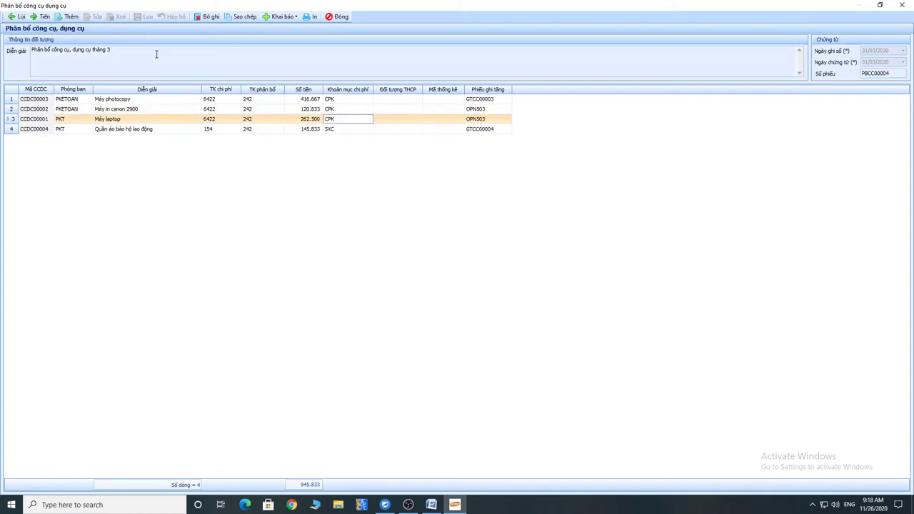
left_click(340, 18)
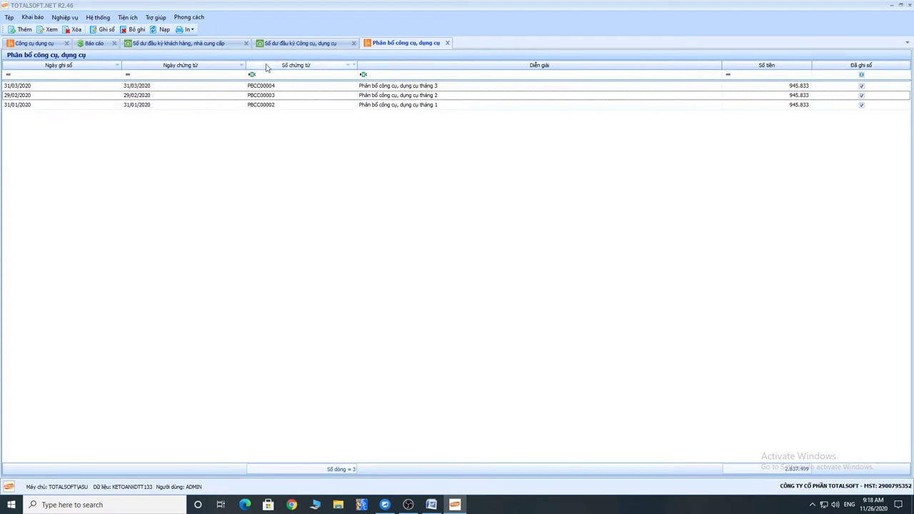
- View the F01-DNN trial balance report for Quý I 2020 to check the account balances, and close it
left_click(95, 43)
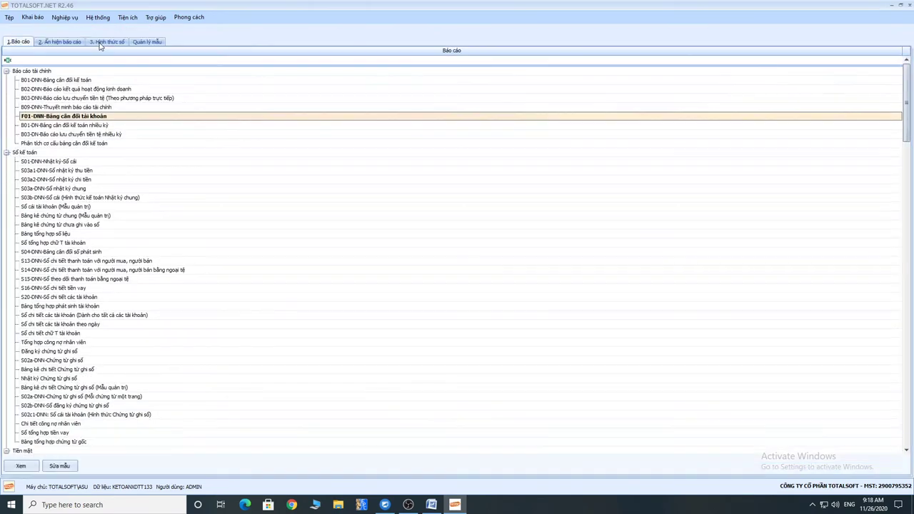
double_click(93, 117)
left_click(491, 279)
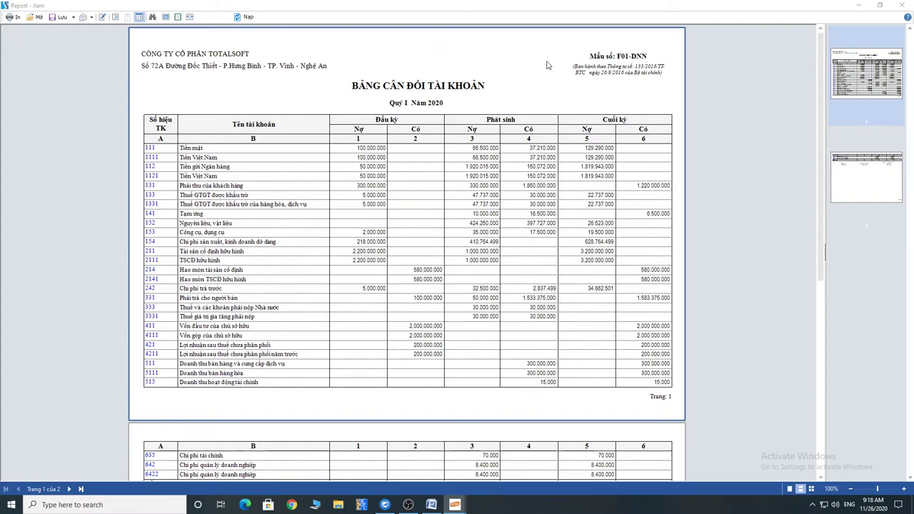
left_click(901, 5)
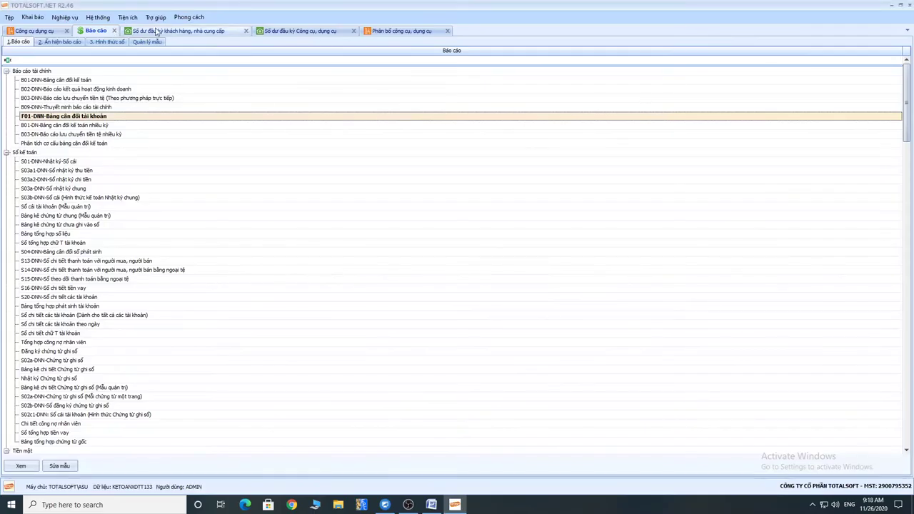
- View the tool allocation report "Bảng tính phân bổ công cụ dụng cụ" for Quý I 2020 and close it
left_click(45, 32)
double_click(719, 50)
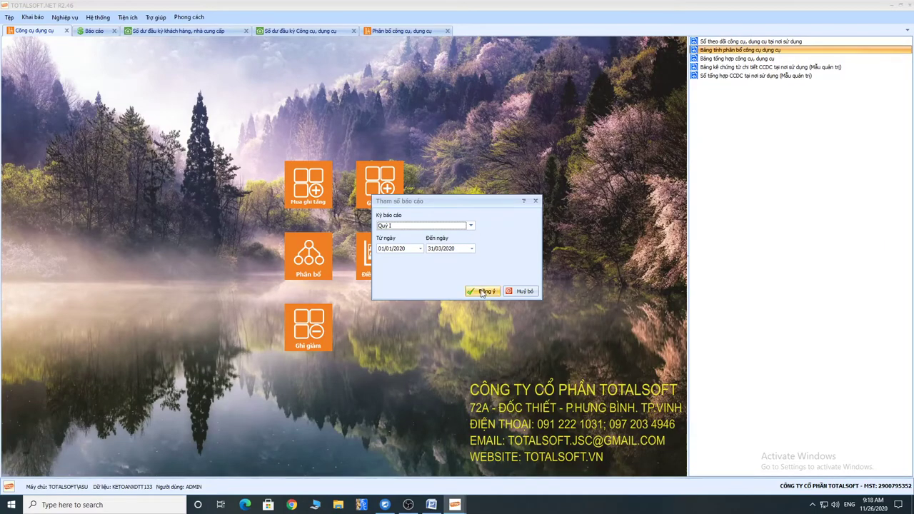
left_click(483, 290)
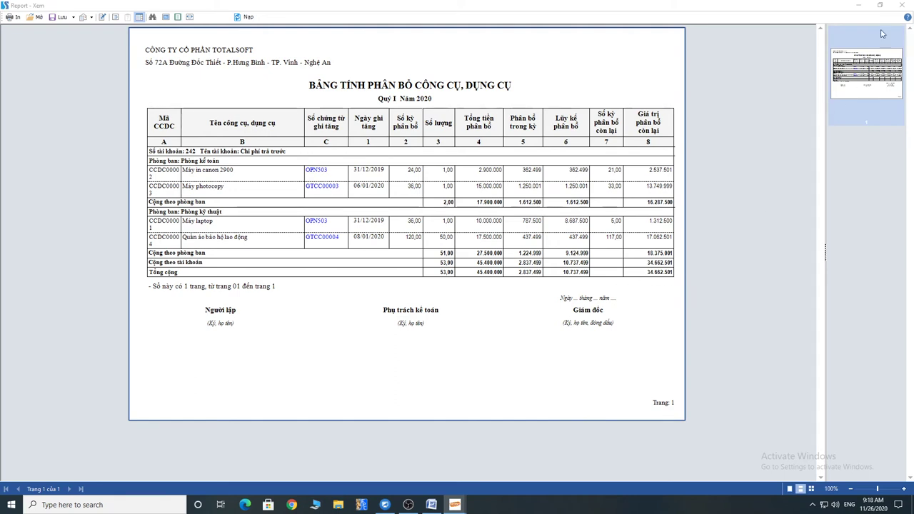
left_click(903, 5)
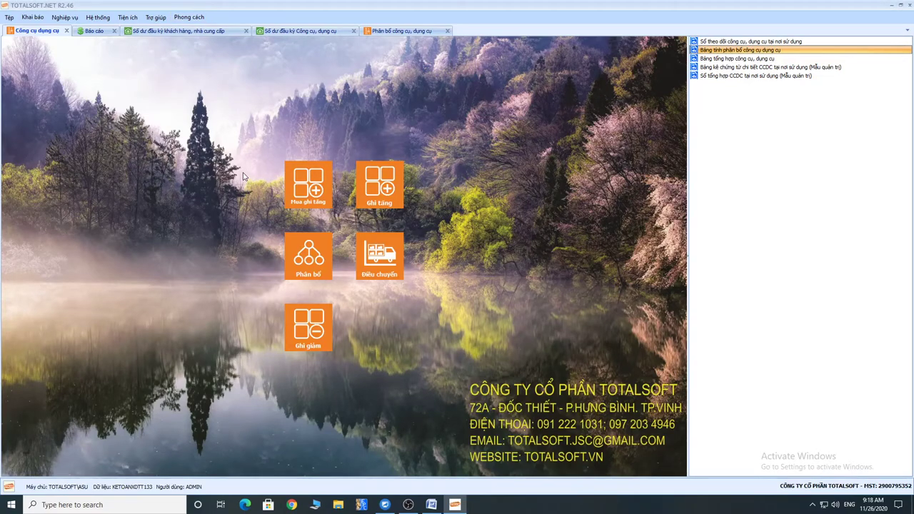
- Switch to Word and complete item 4 of the procedure notes as "4. tài sản cố định"
left_click(74, 17)
left_click(430, 503)
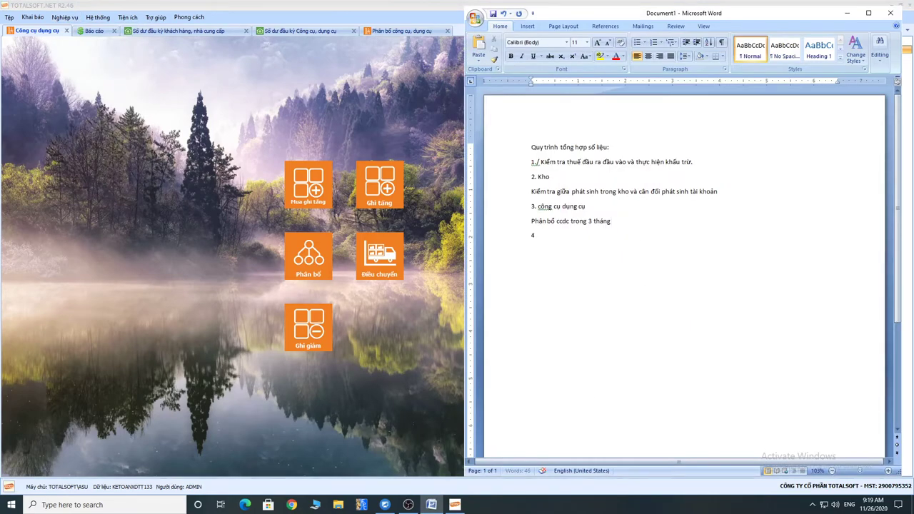
type(". ta")
type("ì sản cố")
type(" đi")
type("nh")
key("Return")
- Switch back to TOTALSOFT, close all open pages and open the fixed asset module (TSCĐ)
left_click(259, 216)
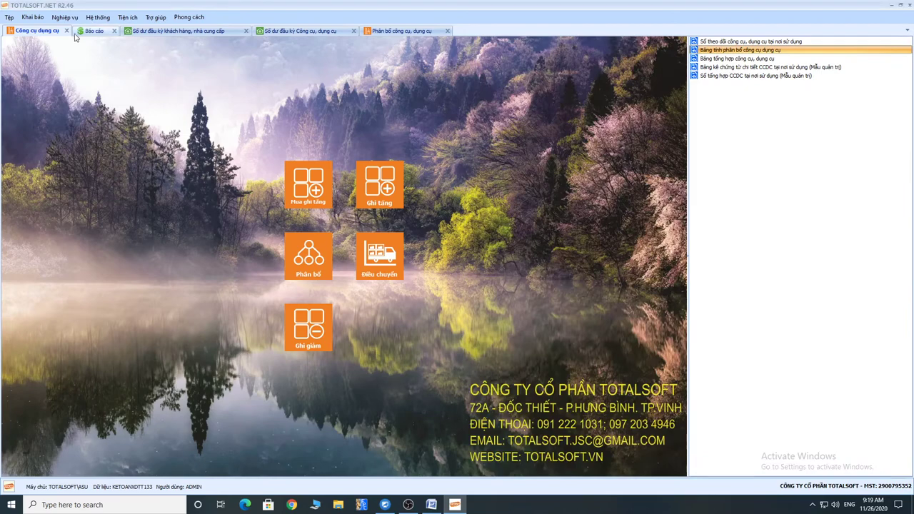
right_click(532, 29)
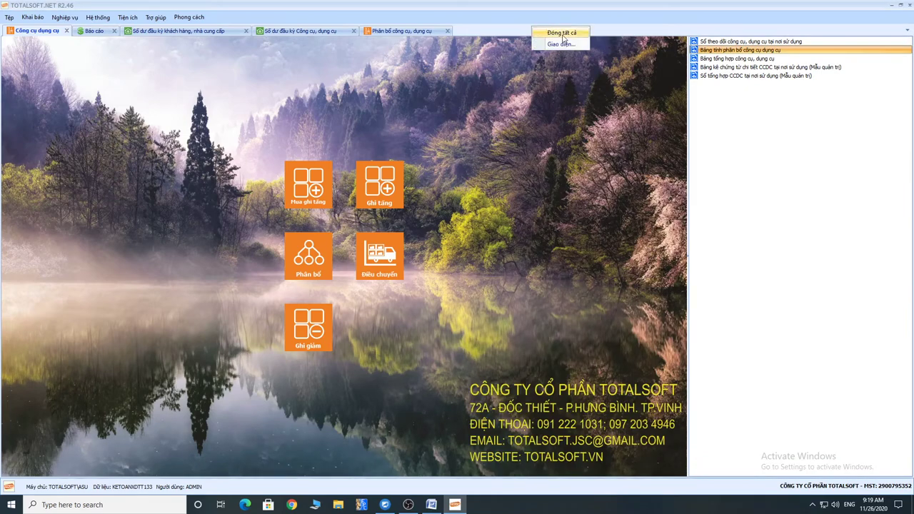
left_click(563, 34)
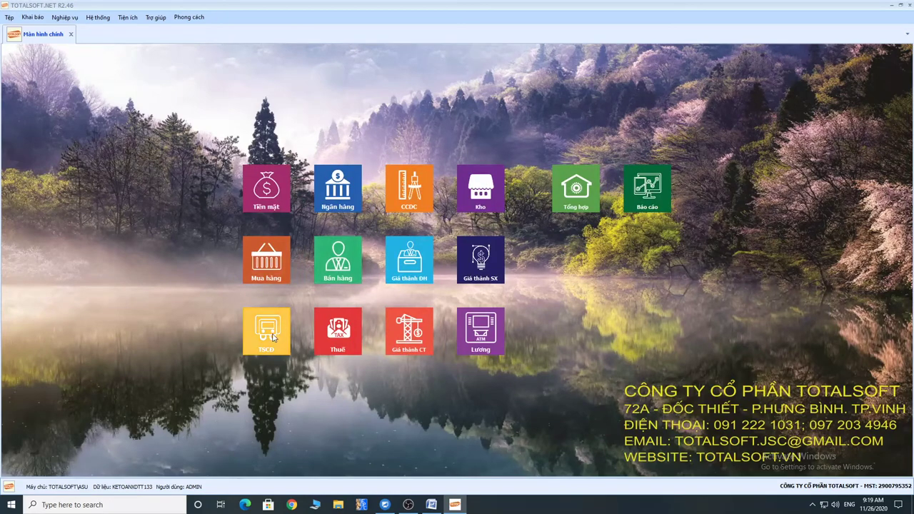
left_click(272, 337)
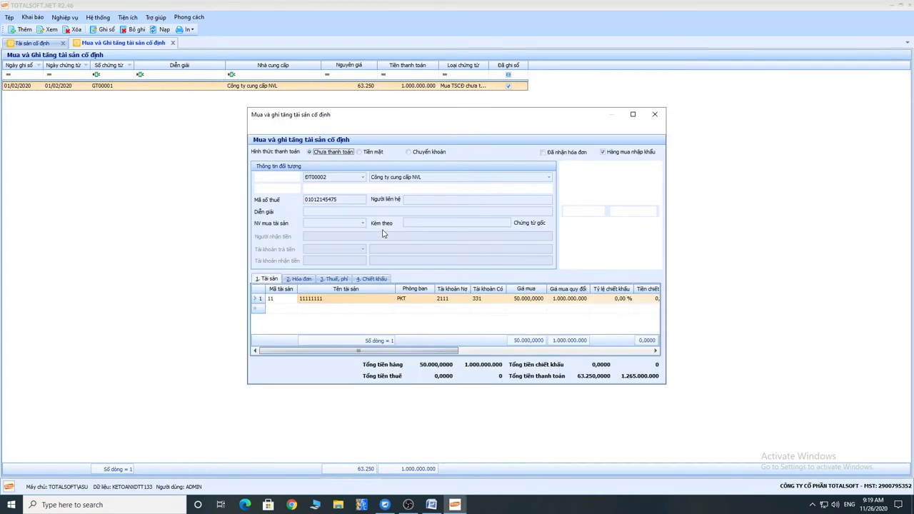
- Examine the asset line's accounts, purchase price and the taxes and fees of fixed asset purchase voucher GT00001, and close it
left_click(339, 302)
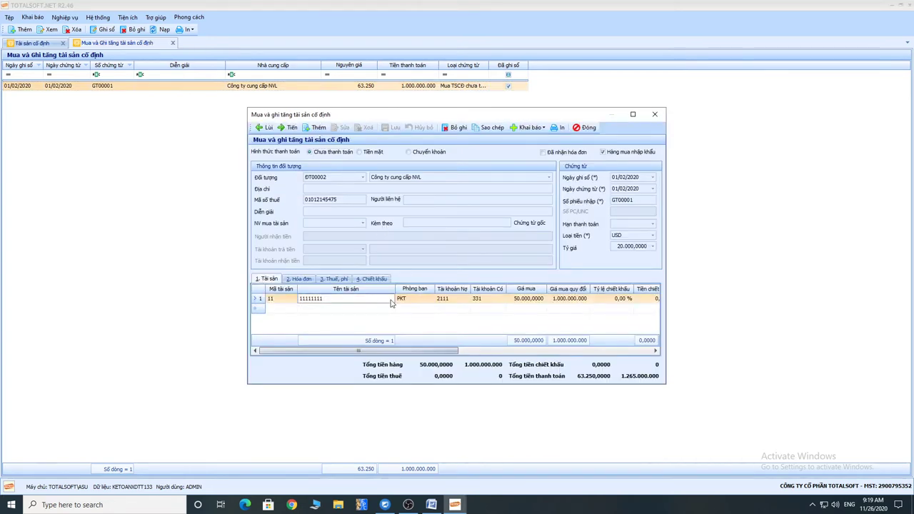
left_click(446, 302)
left_click(487, 303)
left_click(528, 302)
left_click(569, 303)
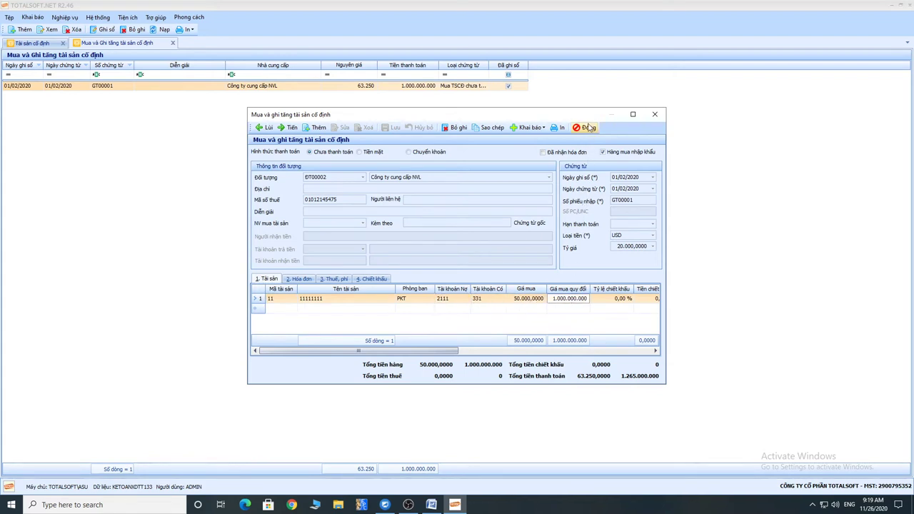
left_click(334, 279)
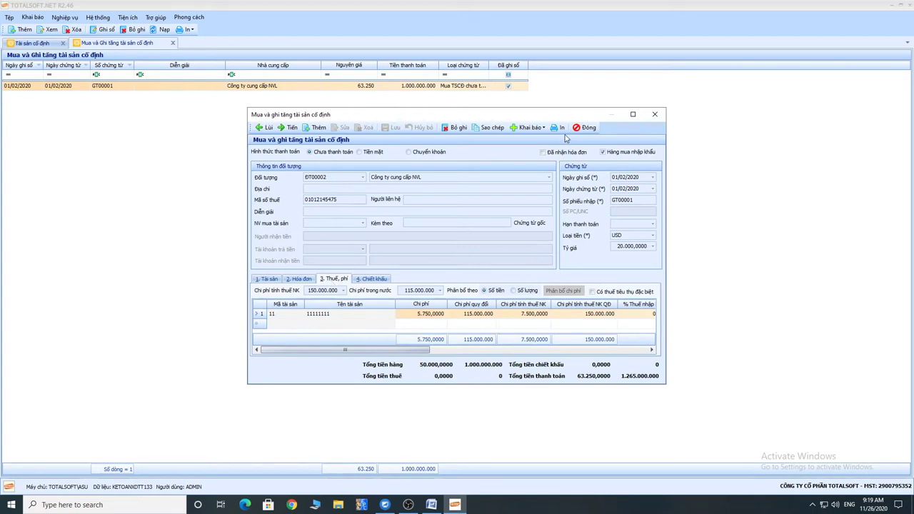
left_click(584, 128)
- Open the declared fixed asset list and review the general and depreciation details of asset 11
left_click(32, 17)
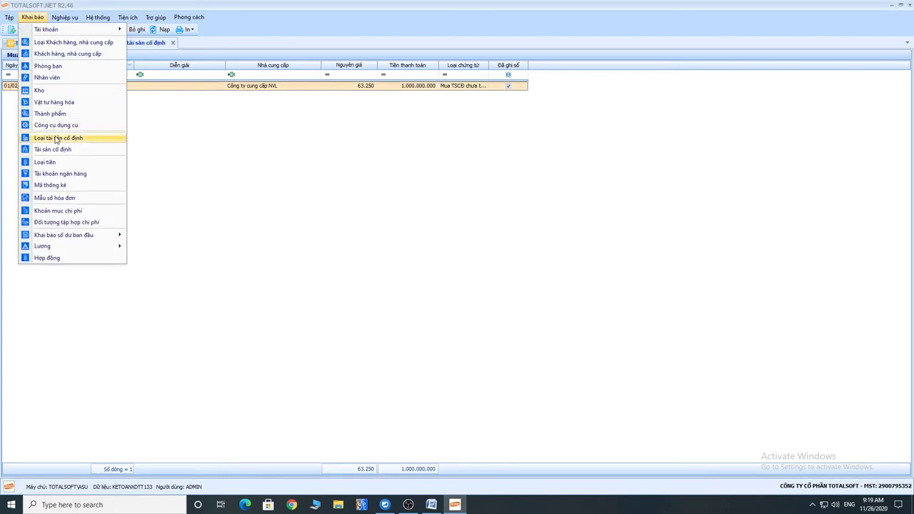
left_click(65, 149)
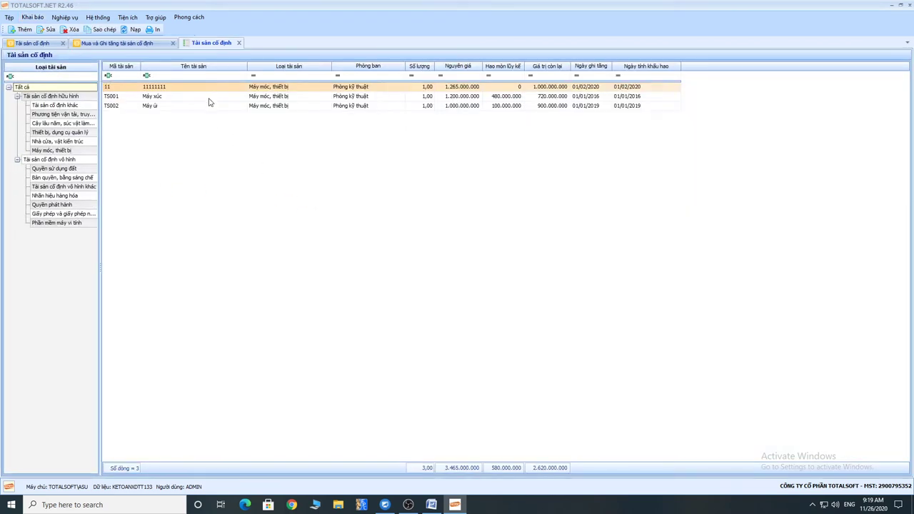
left_click(204, 89)
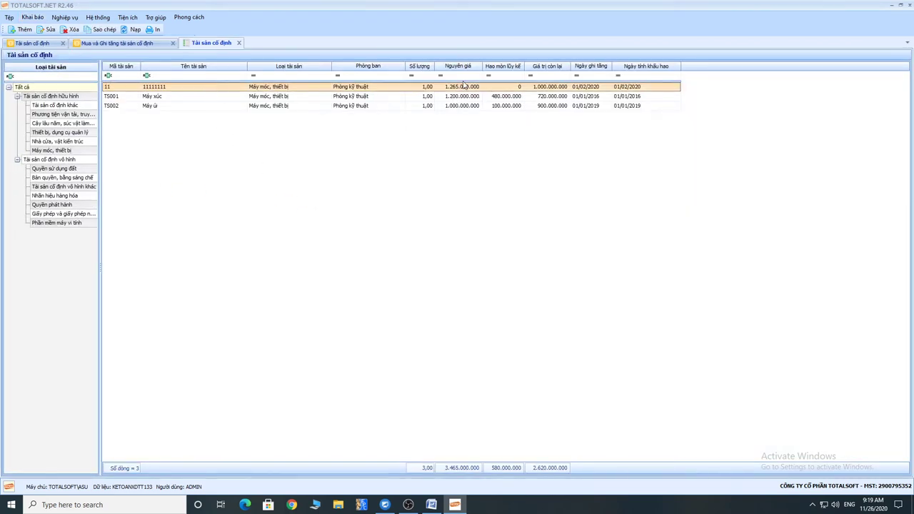
double_click(226, 89)
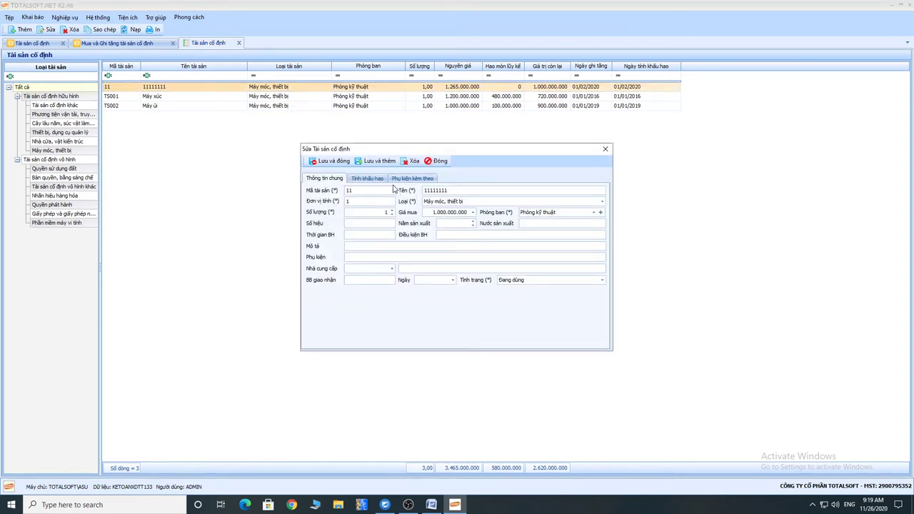
left_click(369, 178)
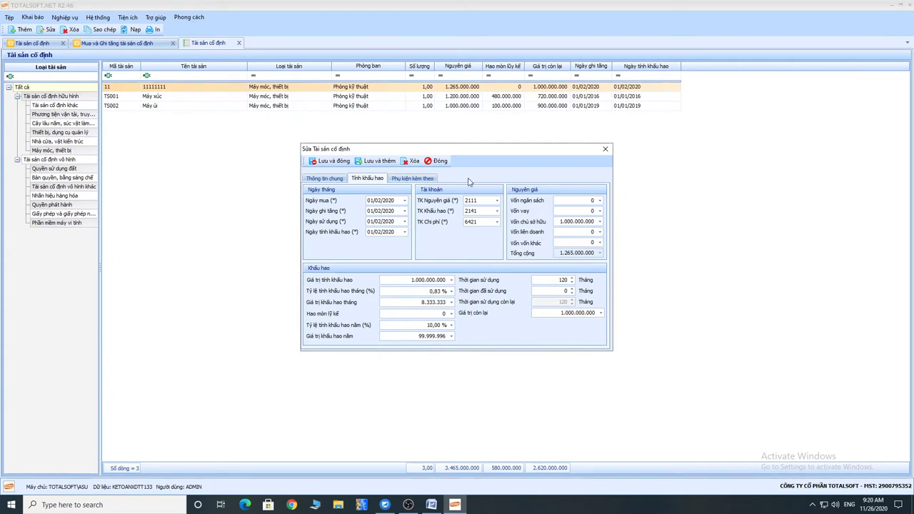
left_click(437, 161)
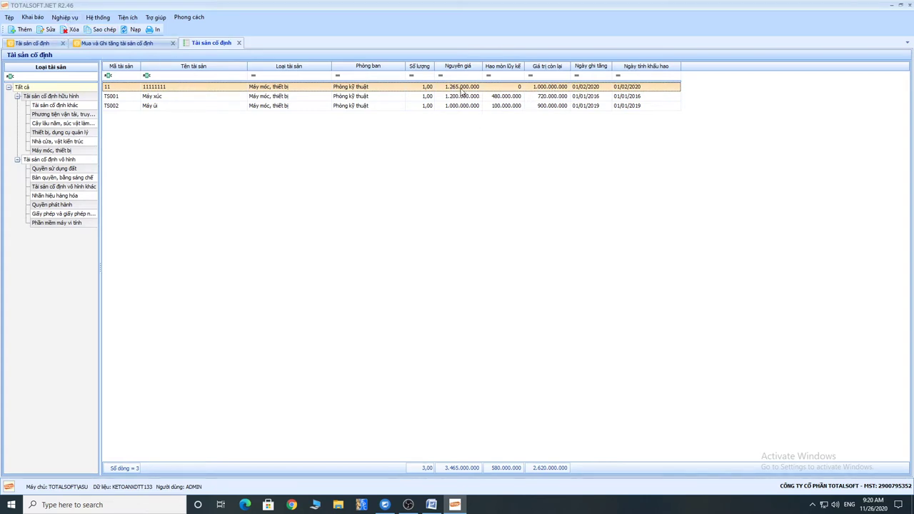
- Open the report list and display the F01-DNN trial balance for Quý I 2020
left_click(127, 17)
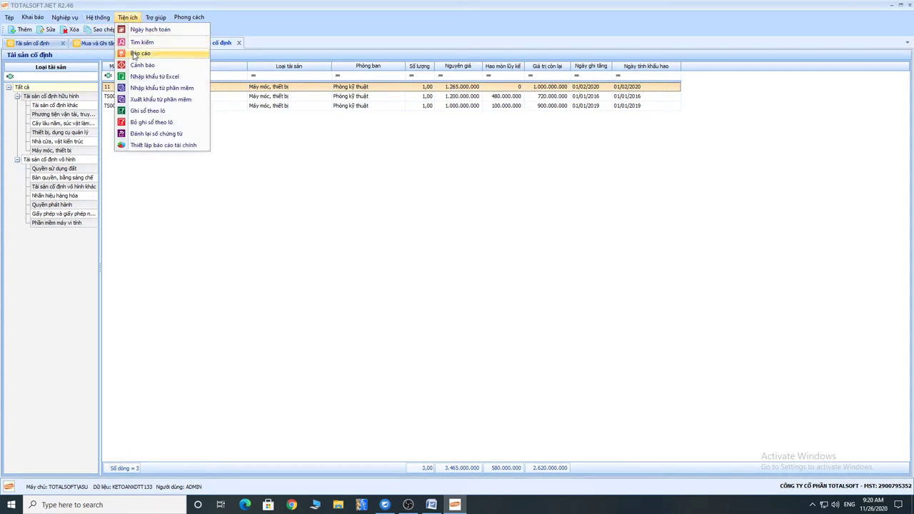
left_click(135, 55)
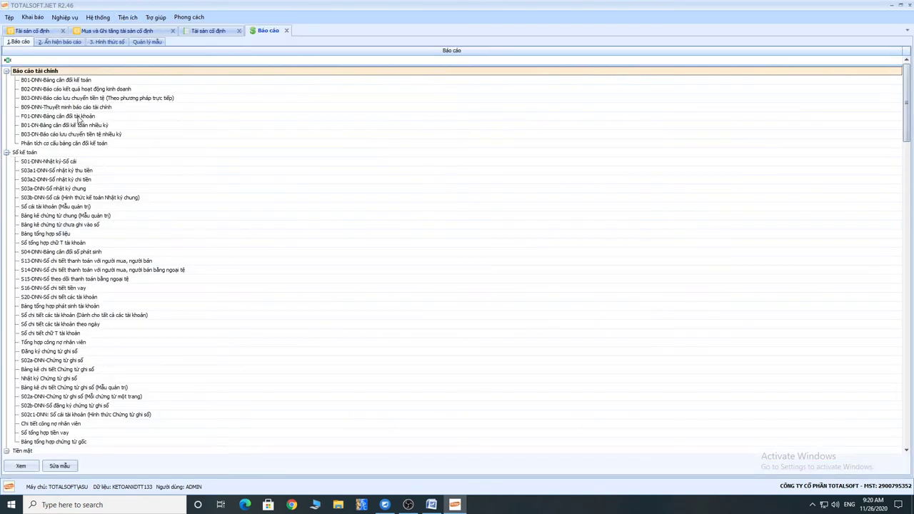
double_click(79, 117)
left_click(475, 280)
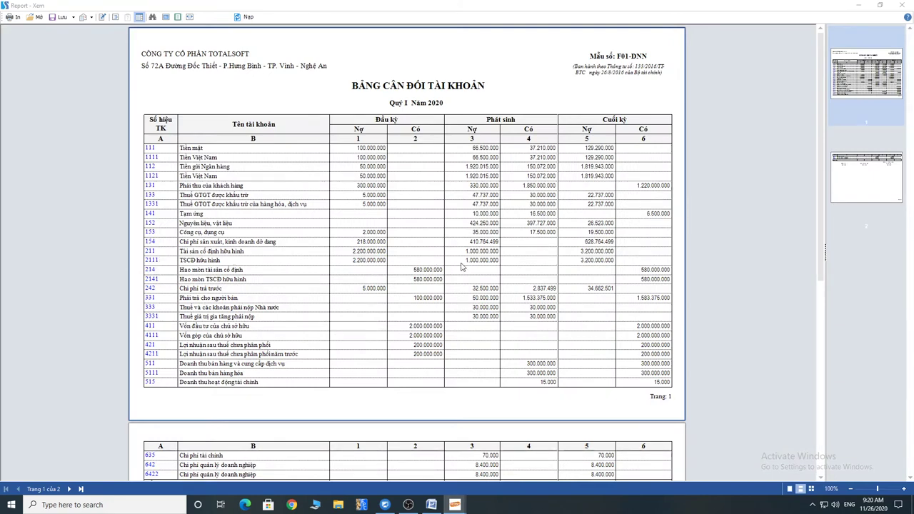
- Drill into the detail ledger of account 2111 for Quý I 2020, and close both reports
left_click(154, 261)
left_click(498, 284)
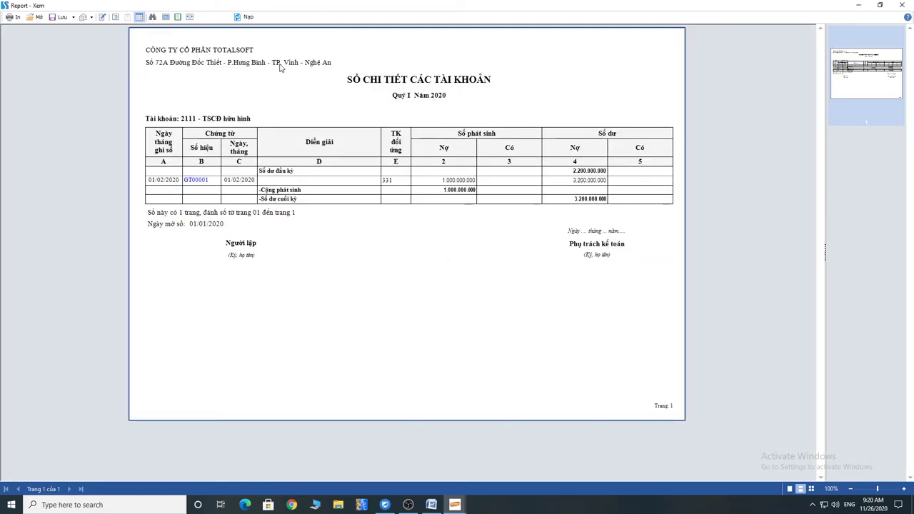
left_click(901, 5)
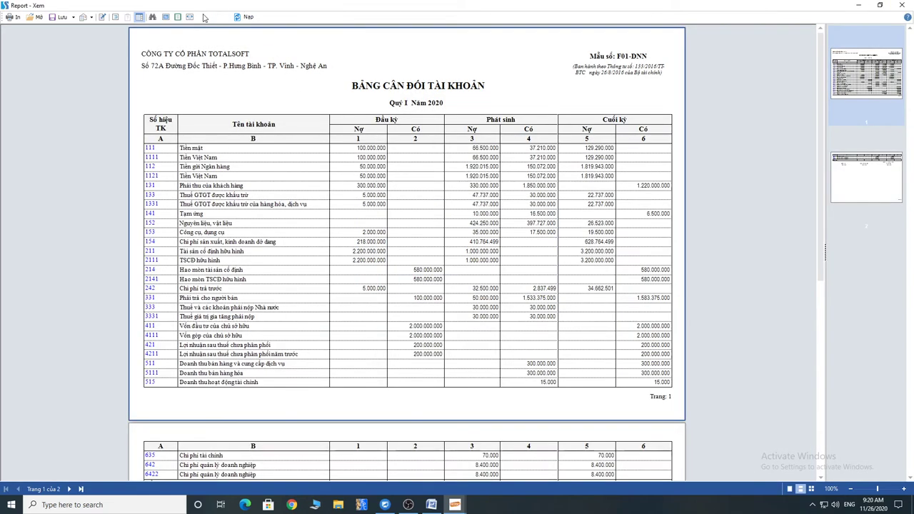
left_click(902, 6)
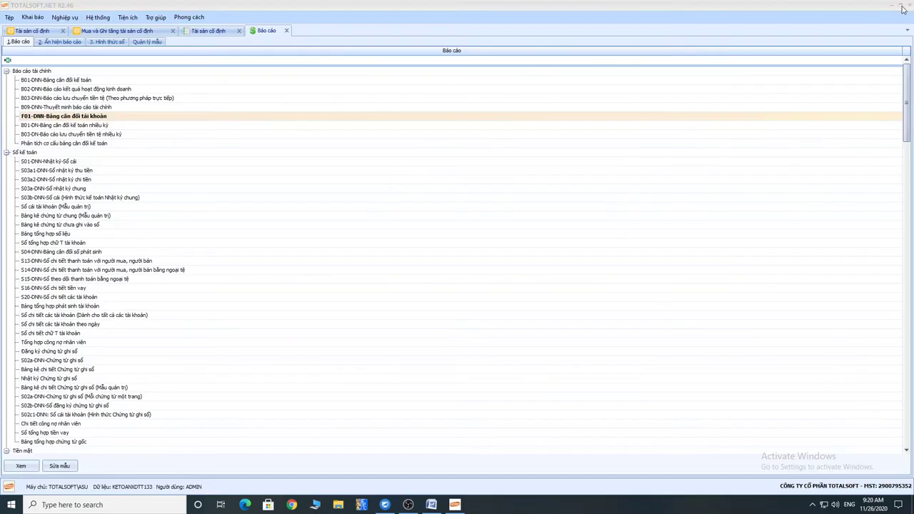
- Reopen fixed asset purchase voucher GT00001 in a maximized window and examine its converted price and import tax account
left_click(153, 32)
double_click(302, 88)
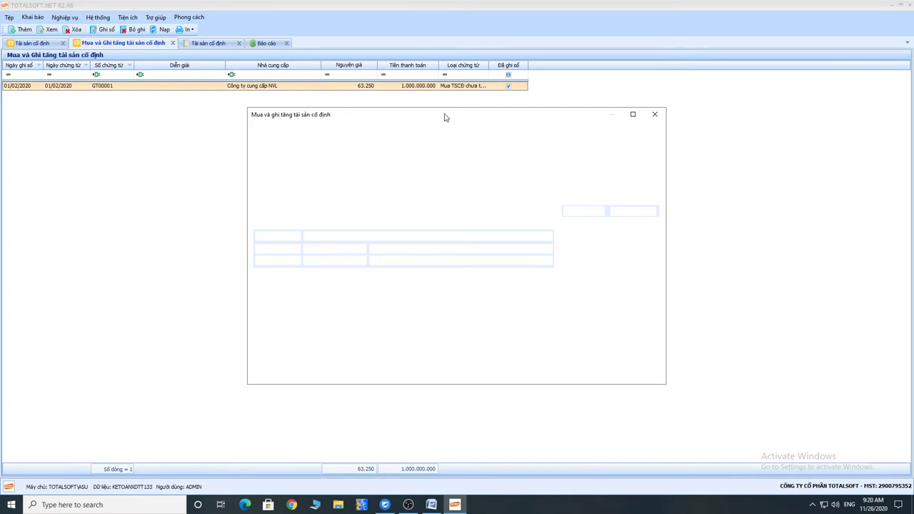
double_click(444, 117)
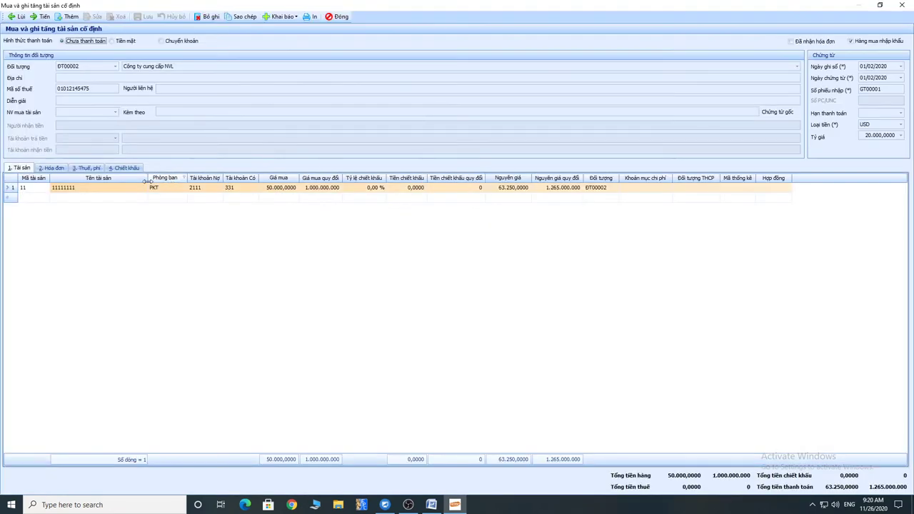
left_click(314, 190)
left_click(80, 168)
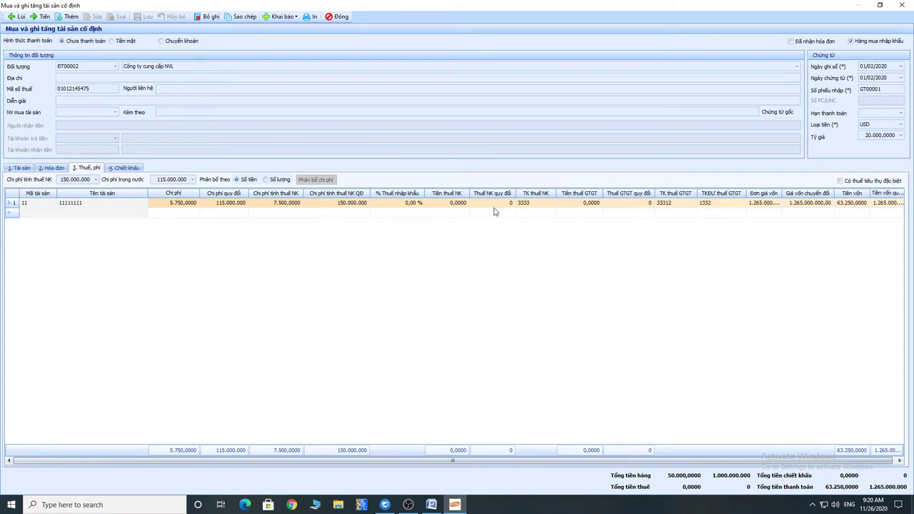
left_click(531, 207)
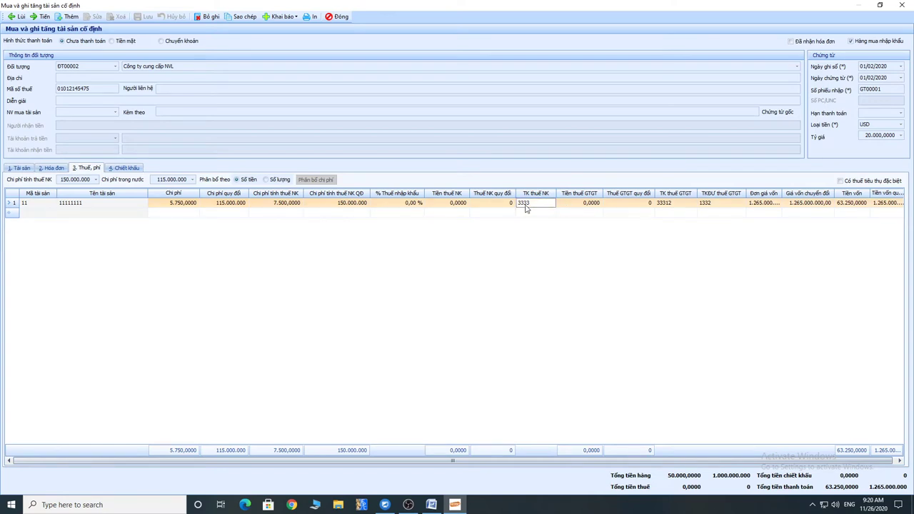
- Examine the domestic cost, its converted amount, the transfer cost value and the VAT accounts of asset 11 in voucher GT00001
left_click(159, 179)
left_click(224, 205)
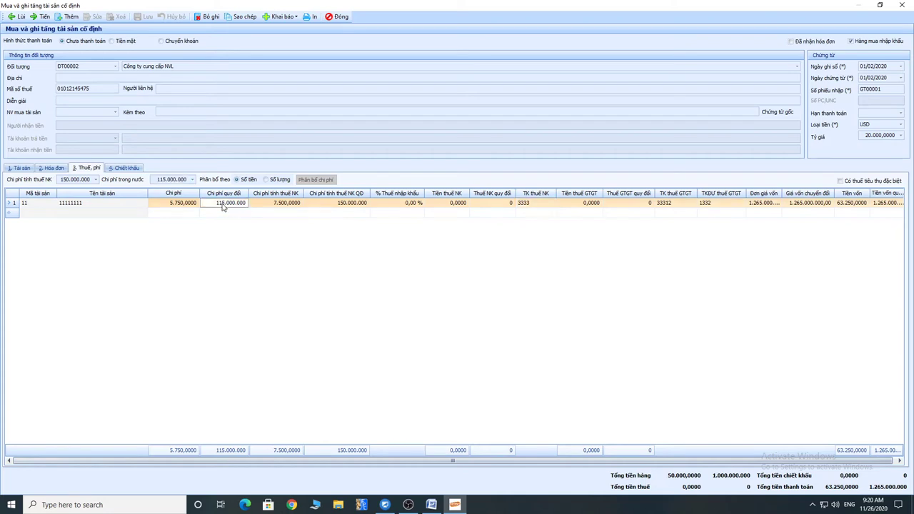
left_click(803, 207)
left_click(684, 206)
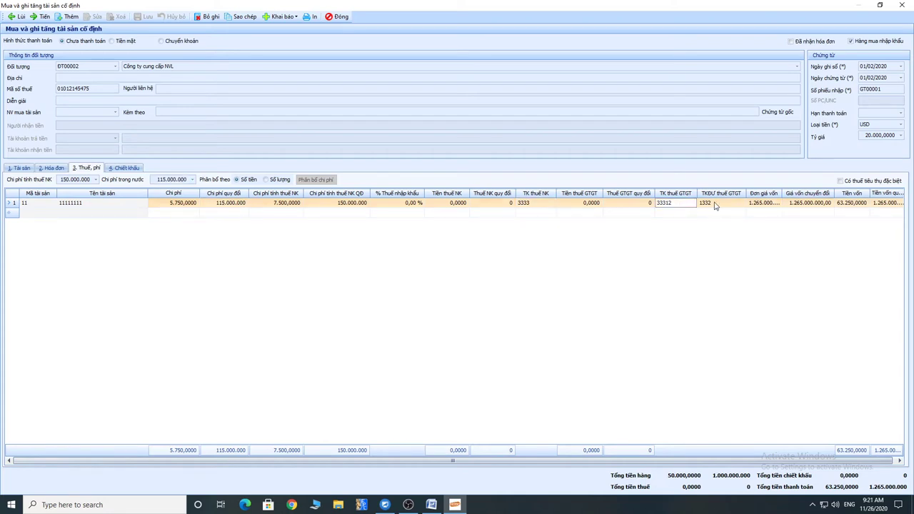
left_click(715, 205)
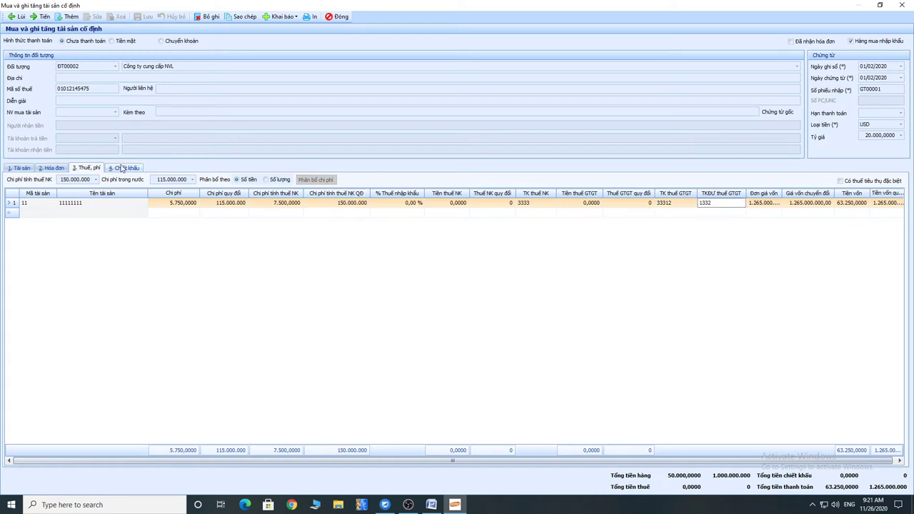
- Unpost voucher GT00001, put it in edit mode and allocate its costs, generating the general voucher for the purchase expenses
left_click(201, 20)
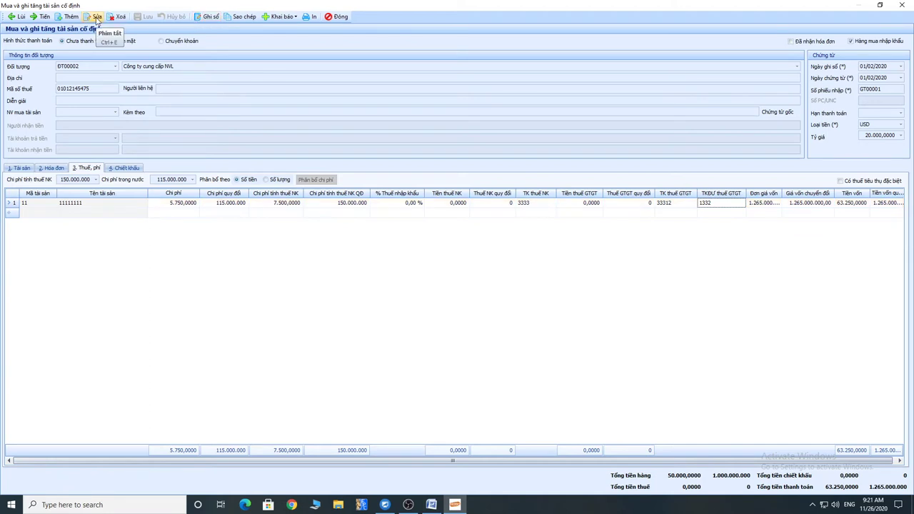
left_click(316, 179)
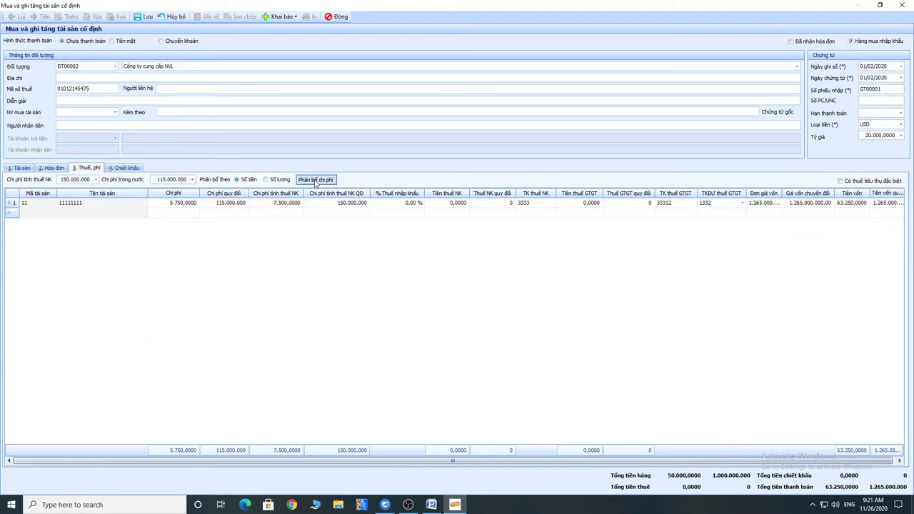
left_click(490, 284)
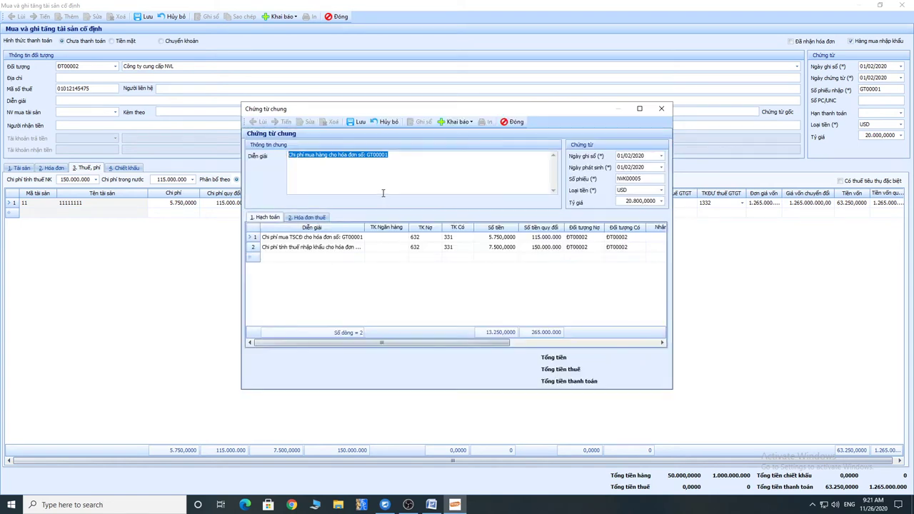
- Set the debit account of both cost lines in the general voucher to 2111 and save it
left_click(423, 241)
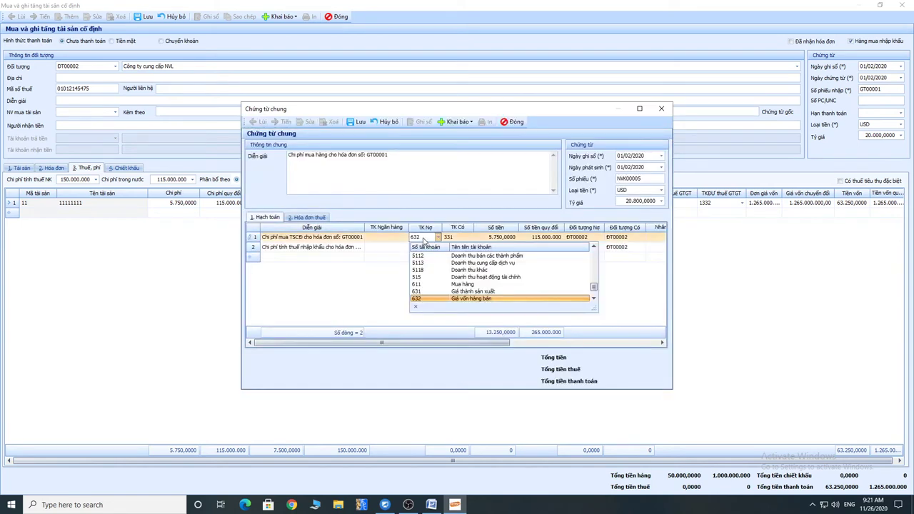
type("2111")
key("Return")
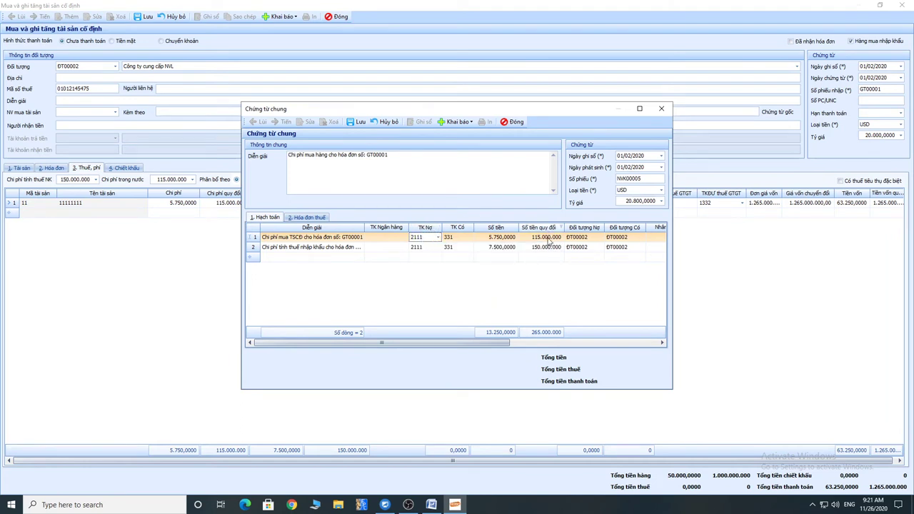
left_click(354, 122)
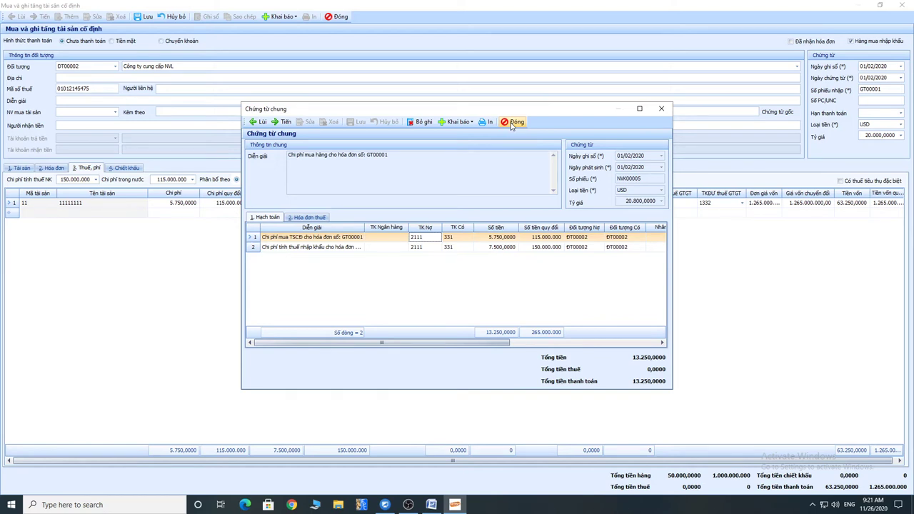
- Unpost the general voucher, append "nhập mua tài sản nhập khẩu" to its description, save it and close it
left_click(420, 122)
left_click(306, 123)
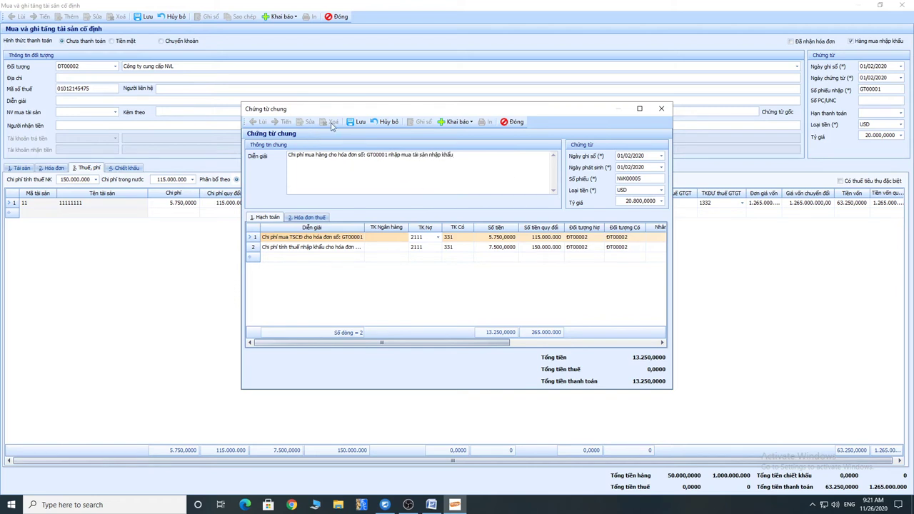
left_click(357, 122)
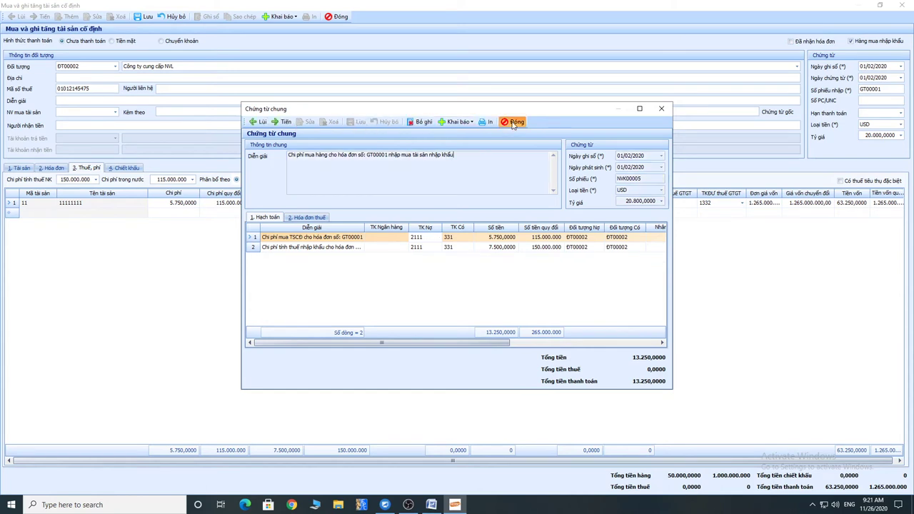
left_click(512, 121)
- Save fixed asset purchase voucher GT00001 and close it
left_click(337, 17)
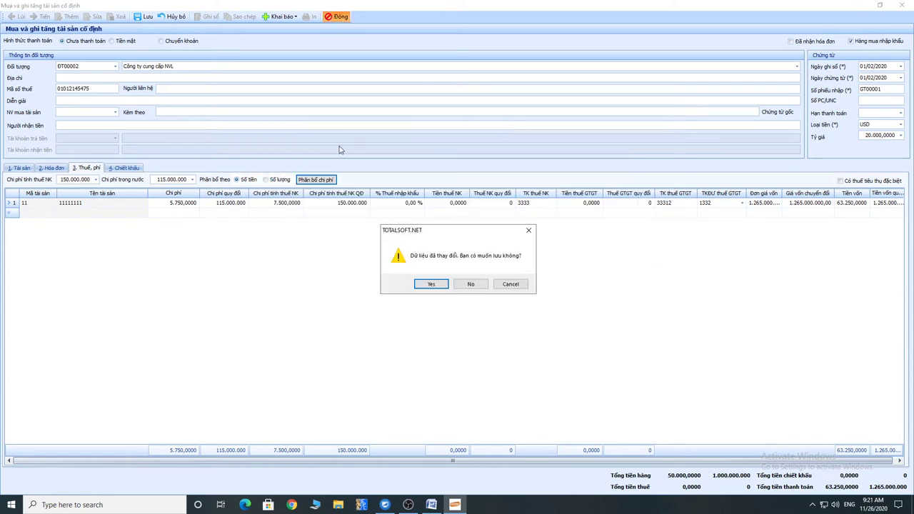
key("Escape")
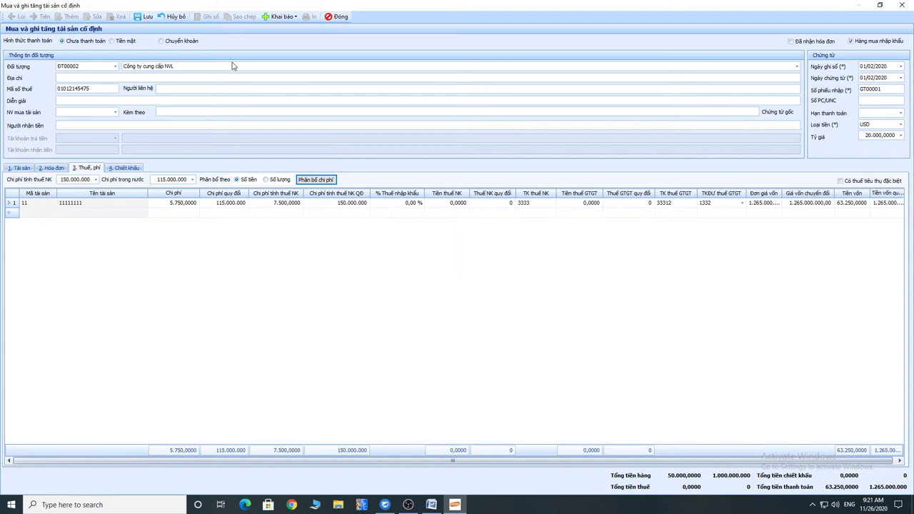
left_click(143, 17)
left_click(337, 16)
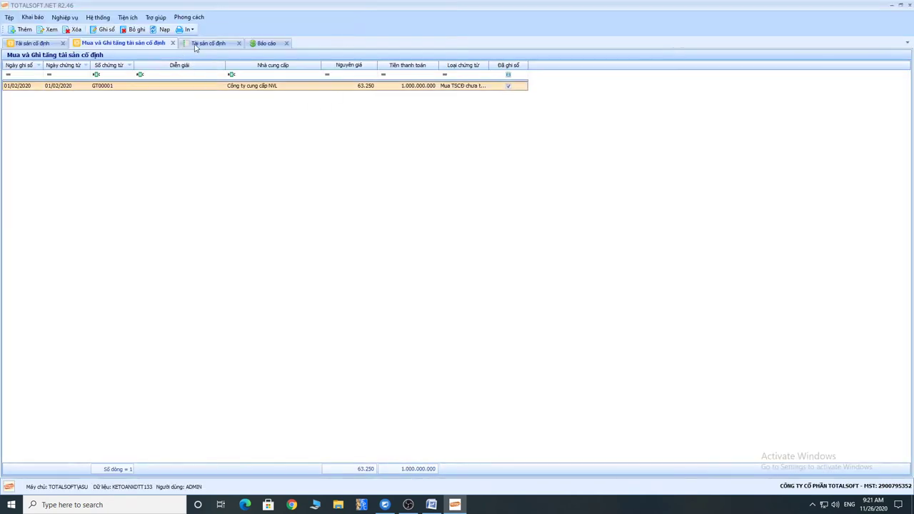
- Display the F01-DNN trial balance for Quý I 2020 again and compare its account 211 with the fixed asset list
left_click(263, 43)
double_click(89, 117)
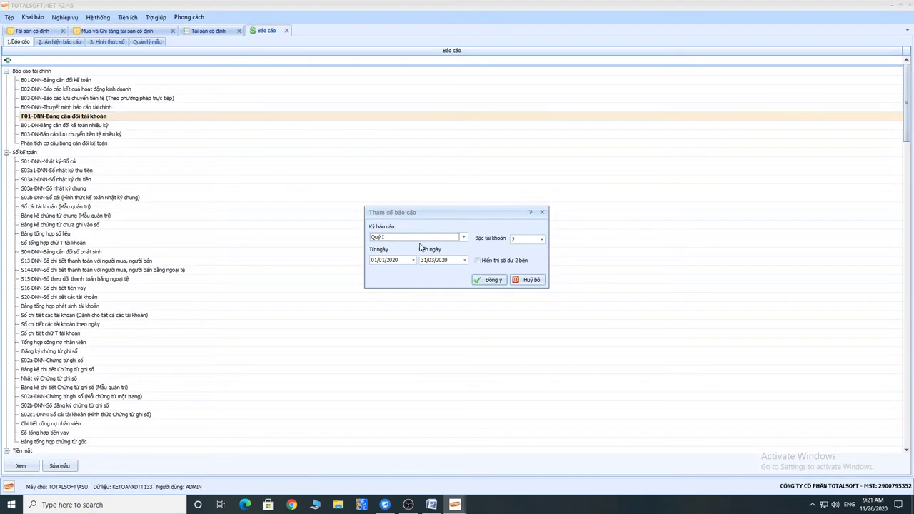
left_click(491, 280)
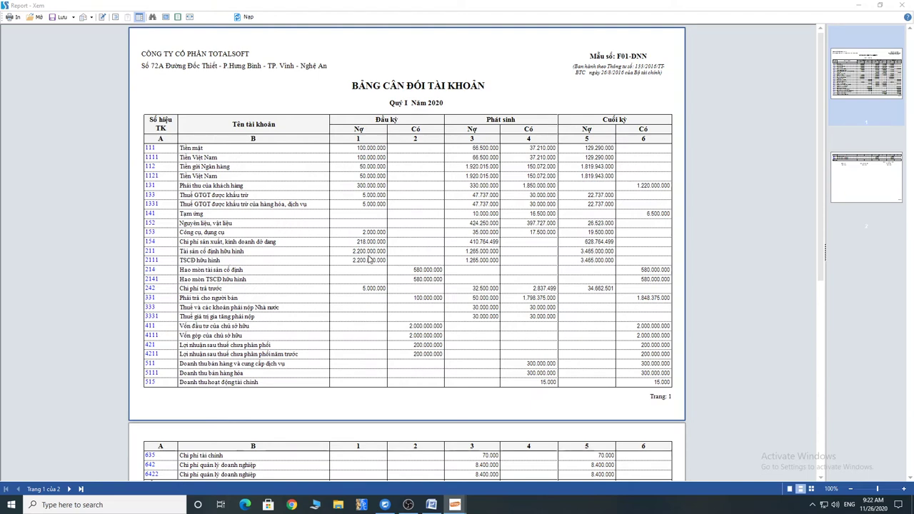
left_click(901, 5)
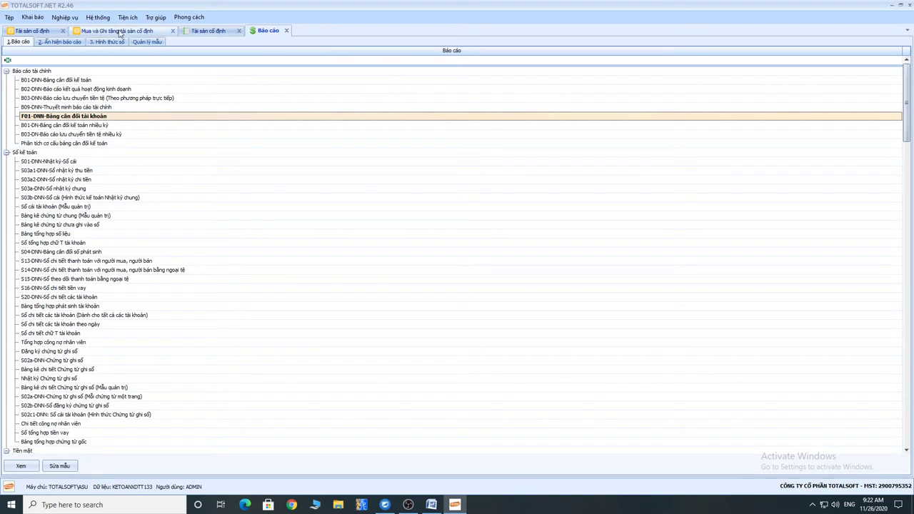
left_click(208, 30)
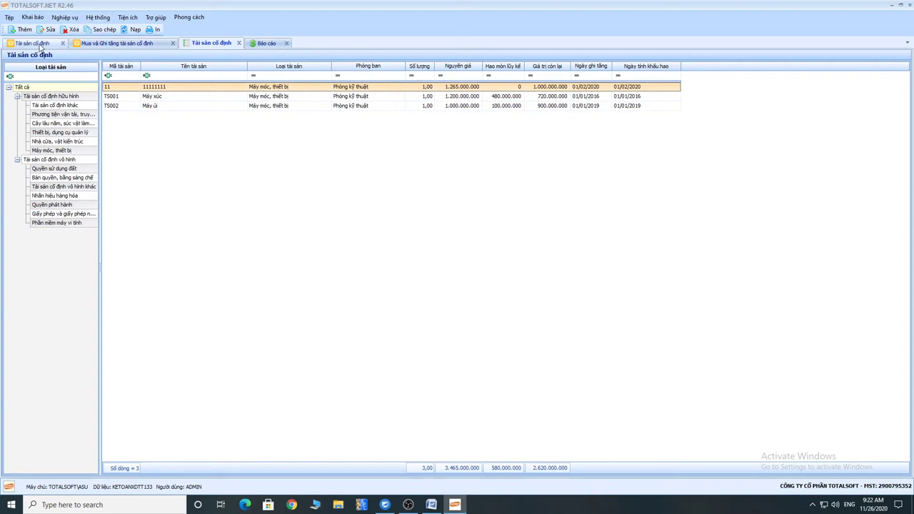
- Open the fixed asset depreciation voucher list from the fixed asset module
left_click(39, 45)
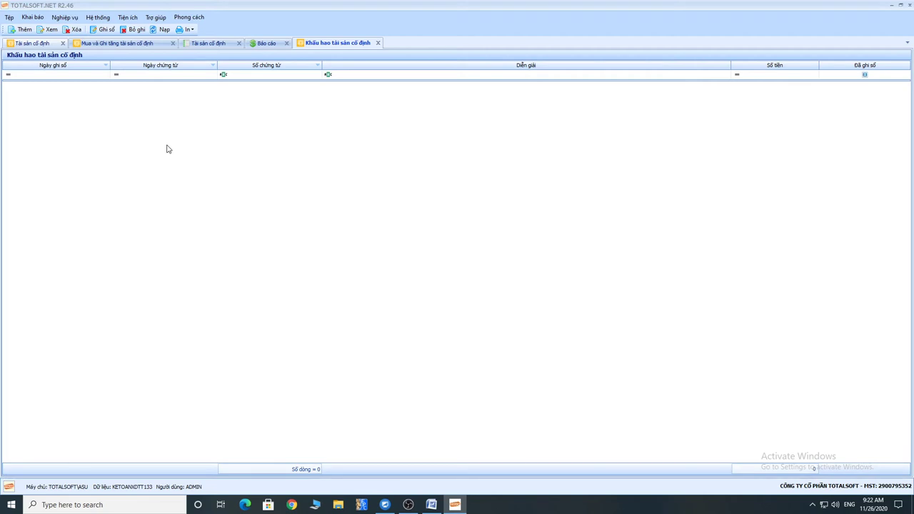
left_click(811, 505)
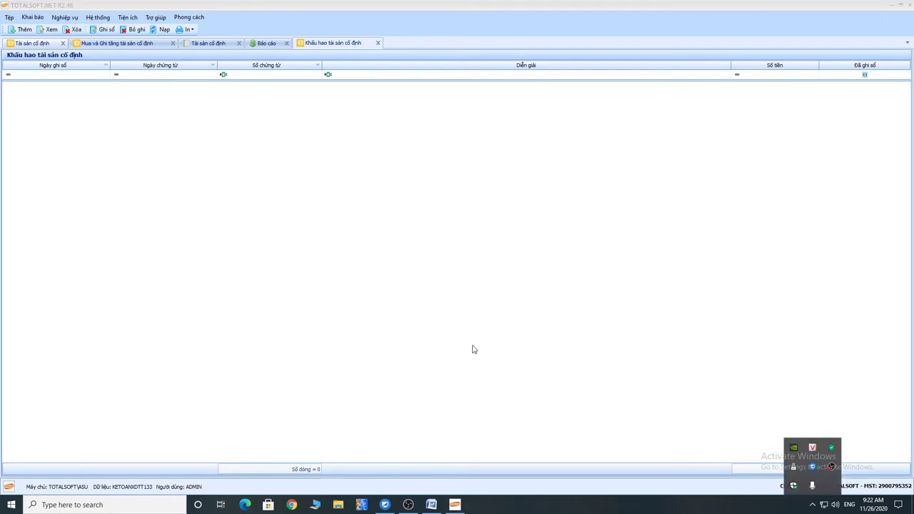
left_click(238, 202)
right_click(195, 115)
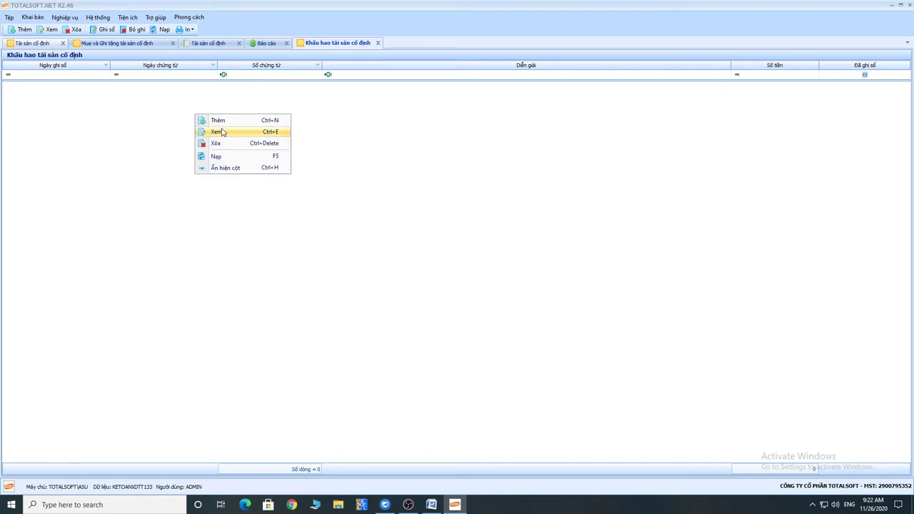
left_click(224, 125)
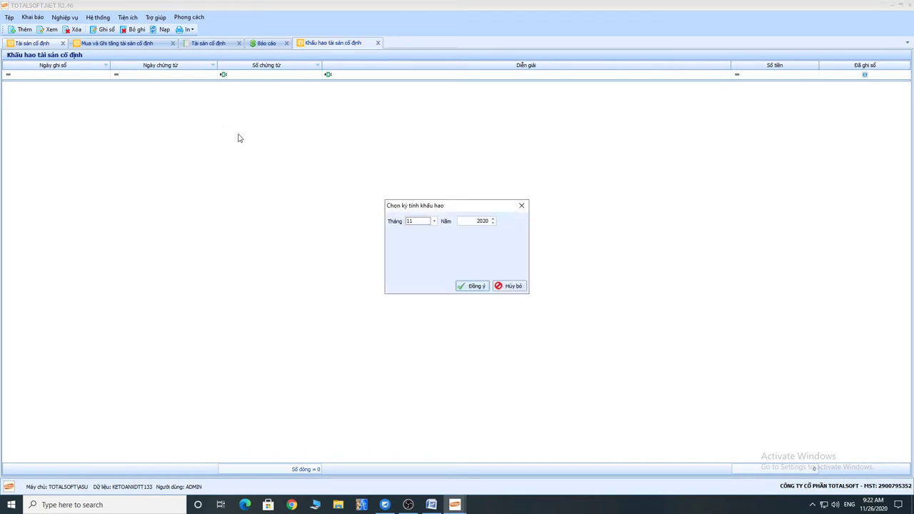
left_click(509, 287)
- Add a fixed asset depreciation voucher for month 1 of 2020
right_click(250, 132)
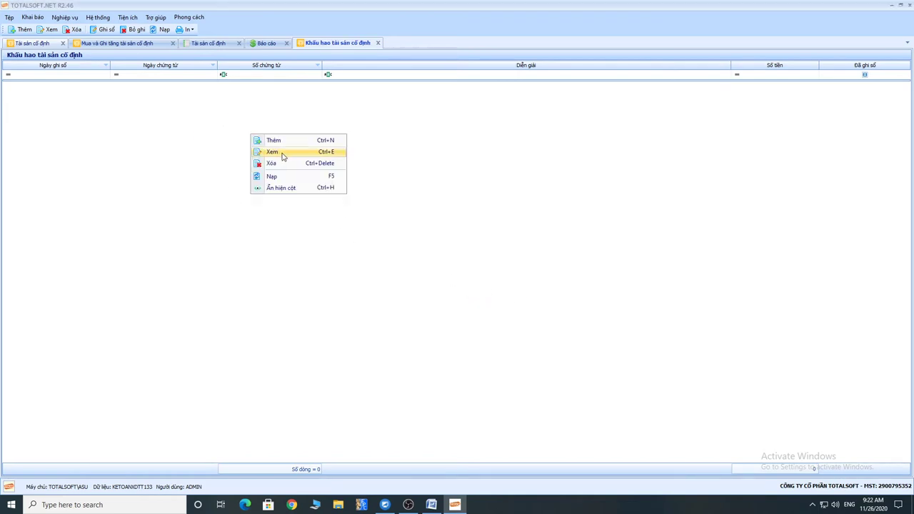
left_click(287, 142)
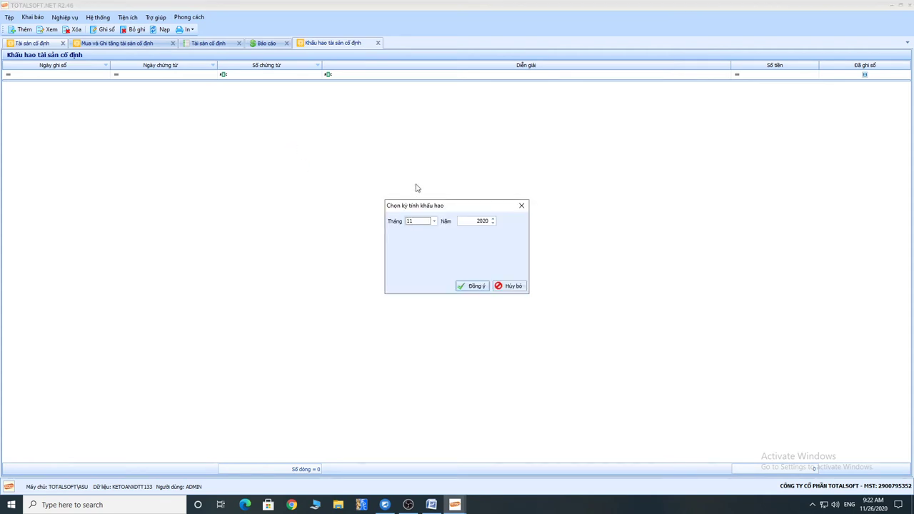
left_click(434, 221)
scroll(439, 258, "up", 2)
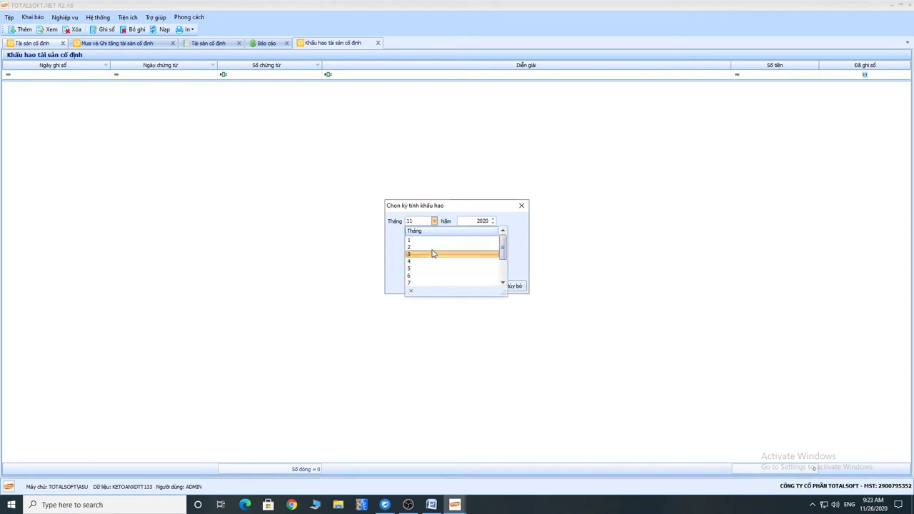
left_click(433, 240)
left_click(476, 285)
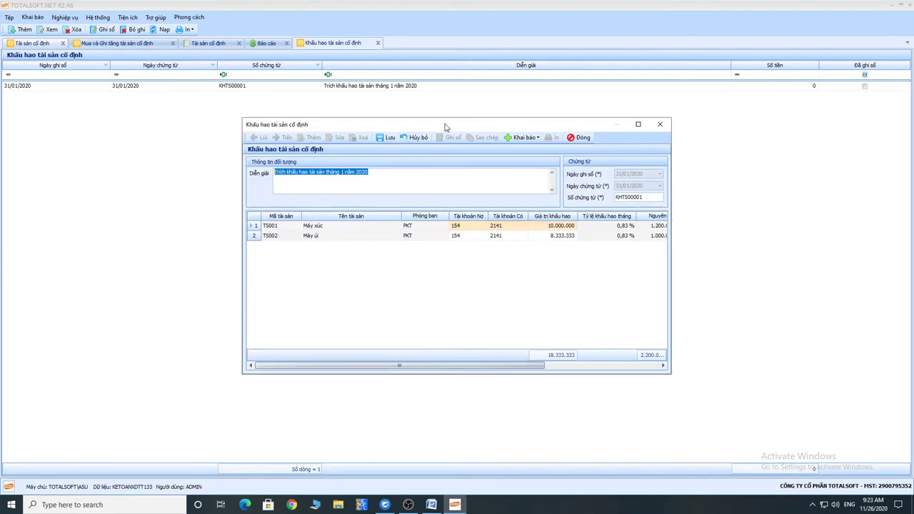
- Maximize the January depreciation voucher, assign cost item SXC to the Máy xúc and Máy ủi lines, and save it
left_click_drag(446, 127, 433, 124)
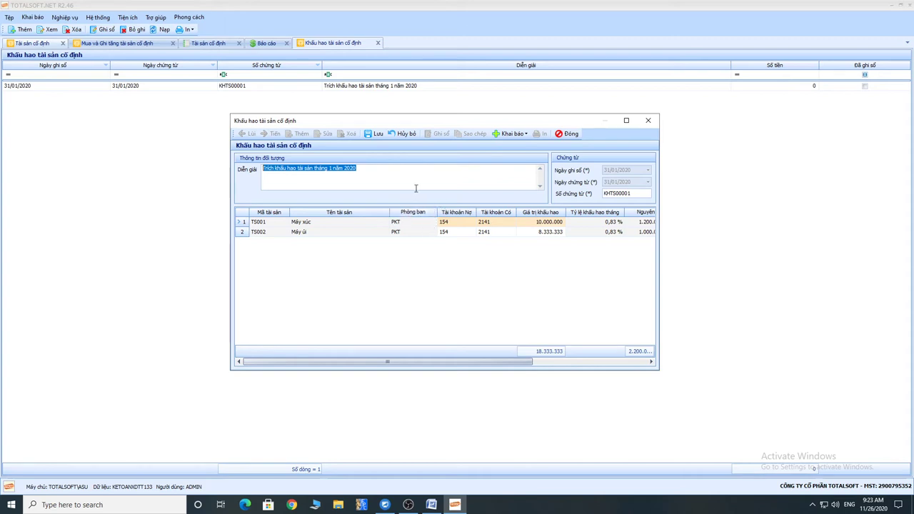
double_click(437, 126)
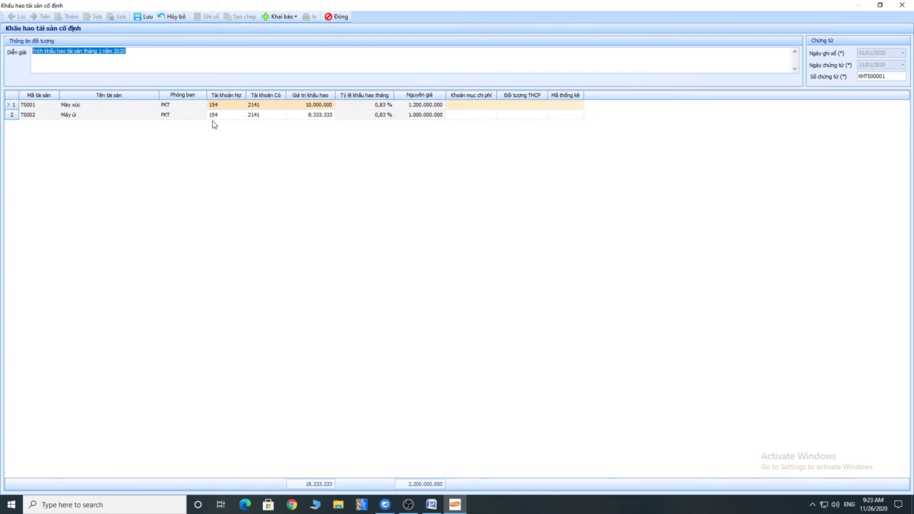
left_click(100, 108)
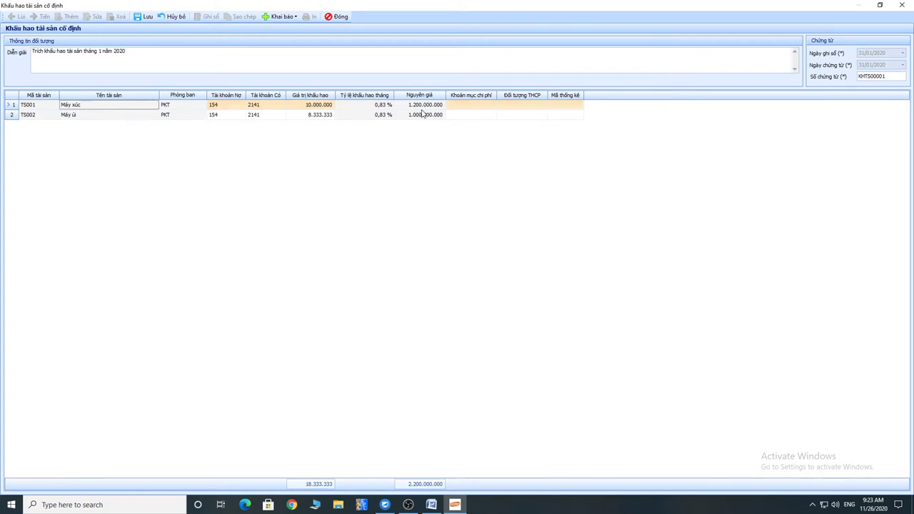
left_click(87, 117)
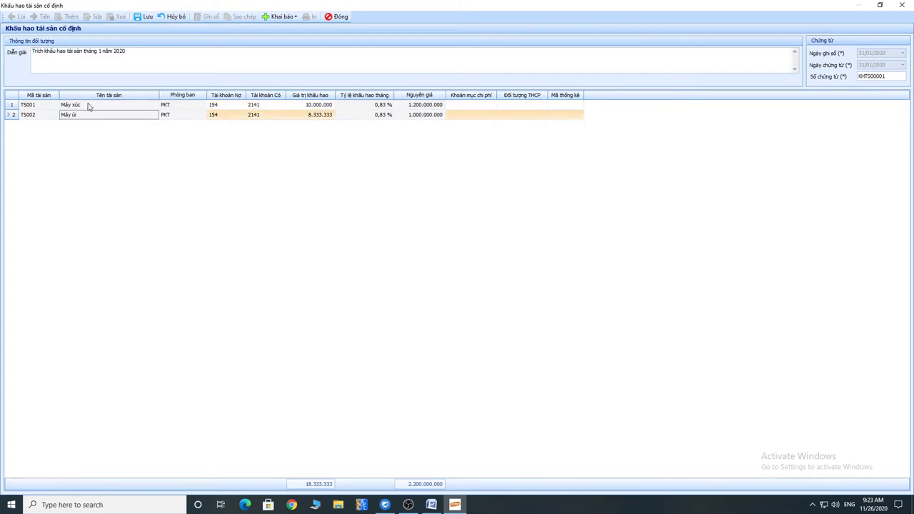
left_click(232, 107)
left_click(231, 107)
left_click(493, 106)
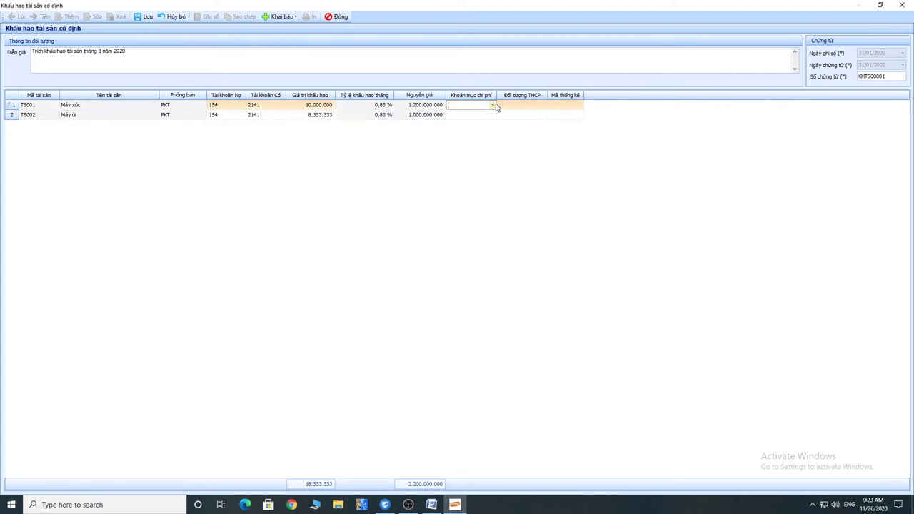
left_click(492, 105)
left_click(476, 153)
left_click(146, 16)
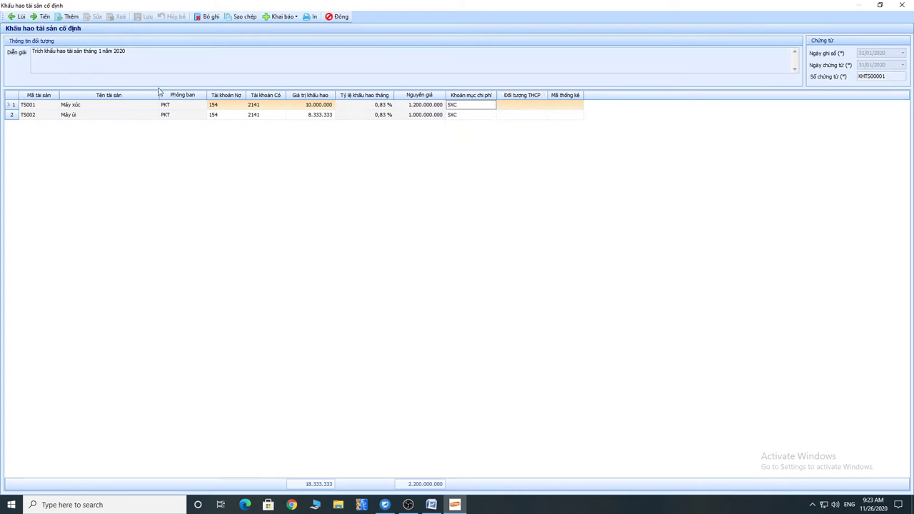
- Add the fixed asset depreciation voucher for month 2 of 2020
left_click(68, 17)
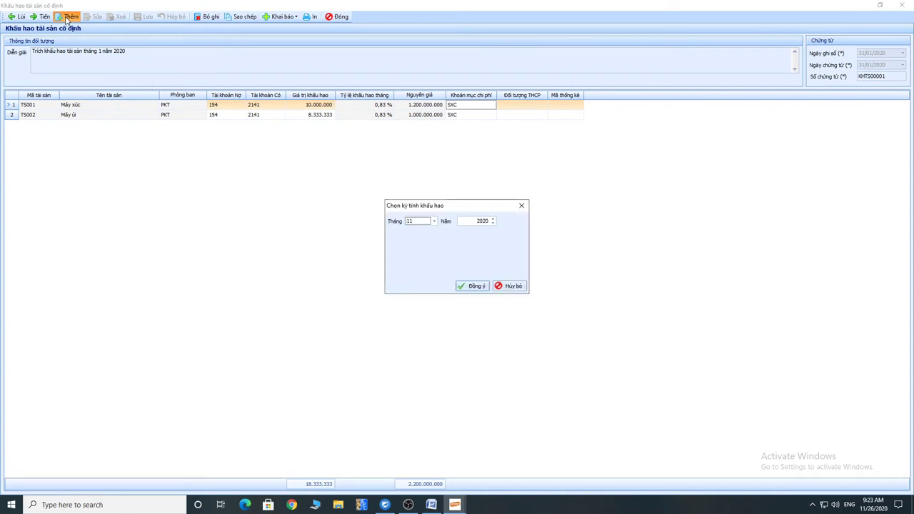
left_click(434, 222)
left_click(416, 245)
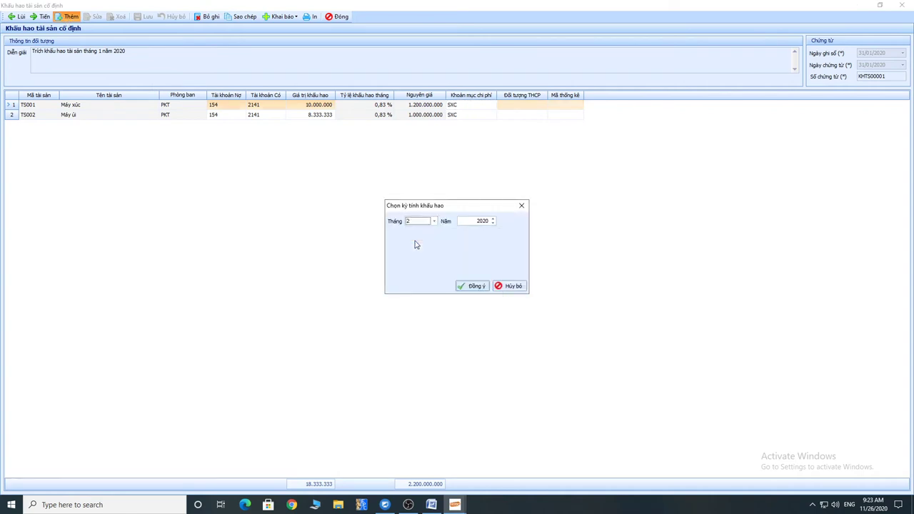
left_click(474, 286)
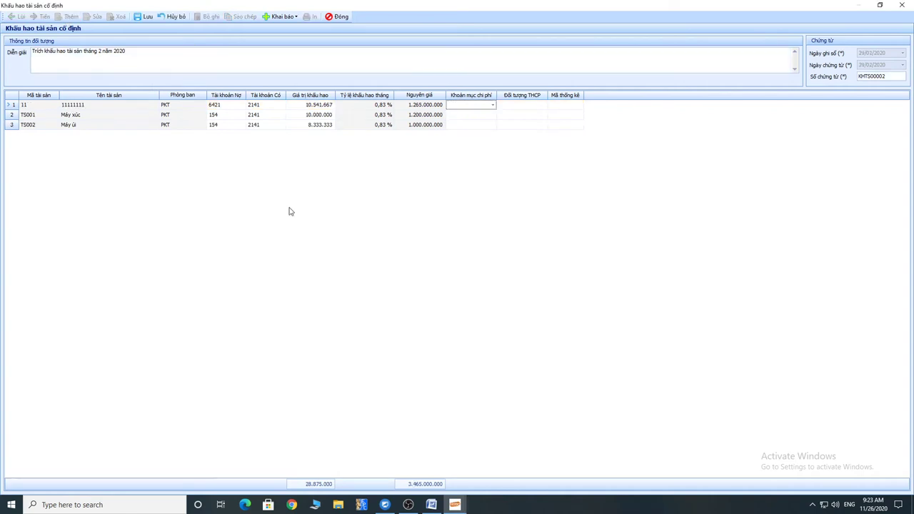
- Set the debit account of asset 11 to 154 in the February depreciation voucher
left_click(418, 104)
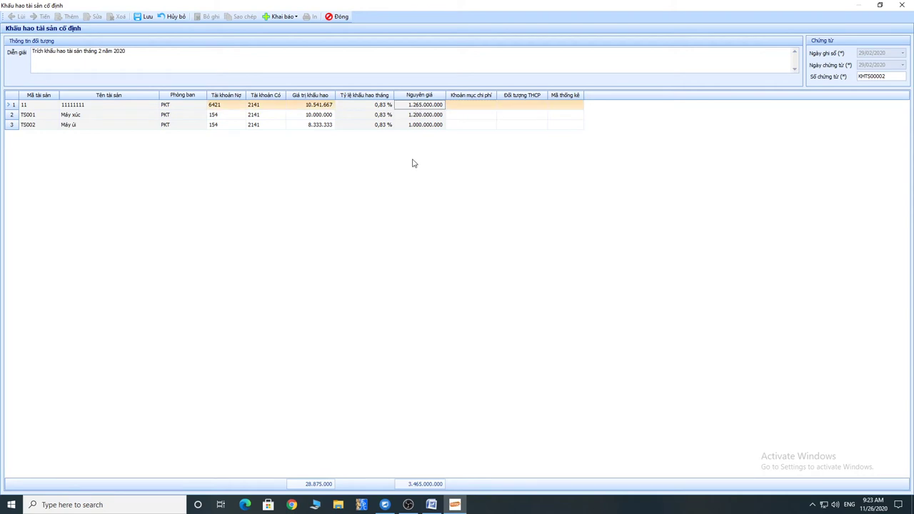
left_click(226, 107)
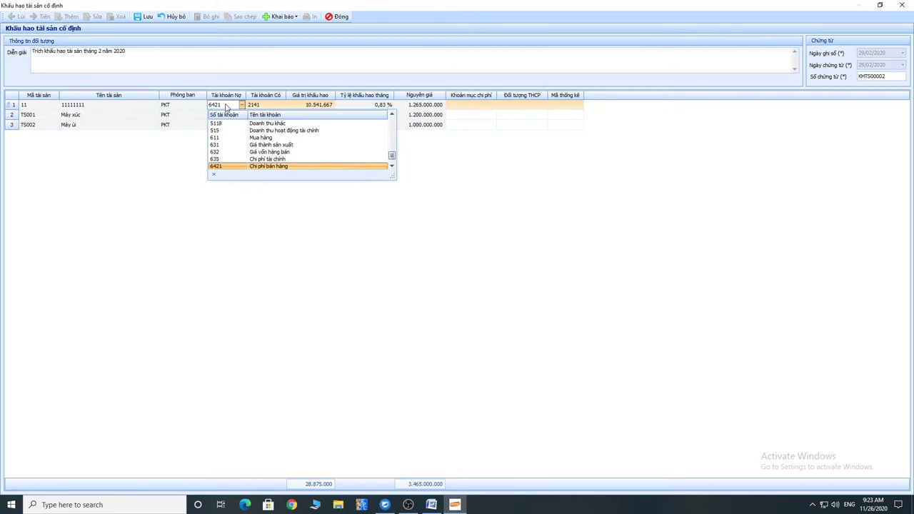
scroll(229, 120, "up", 8)
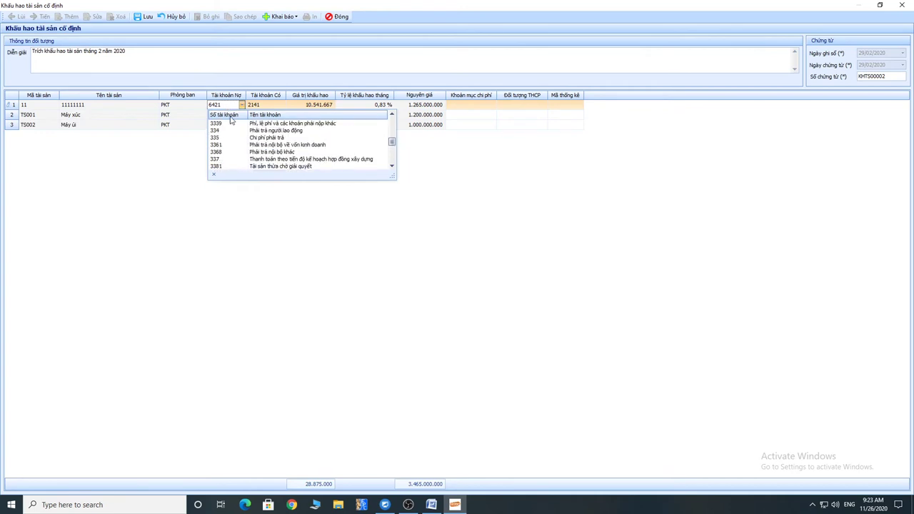
scroll(229, 120, "up", 8)
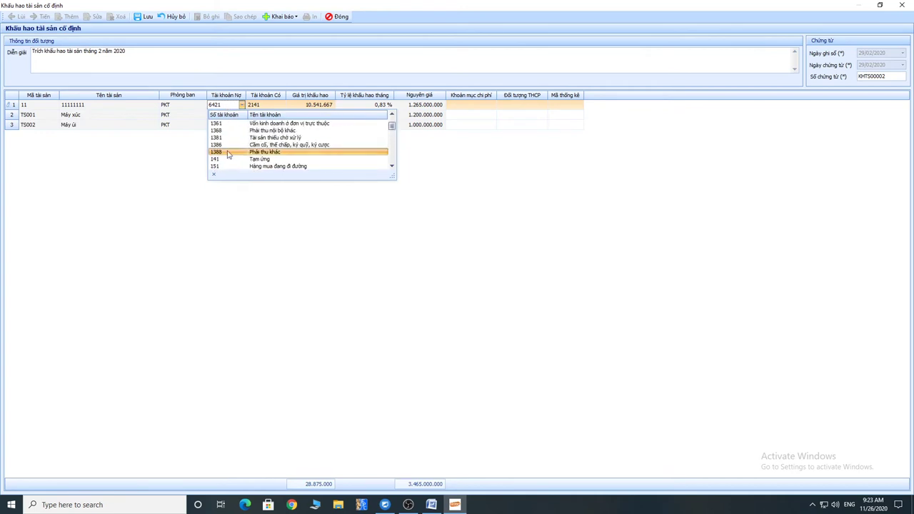
scroll(228, 154, "down", 1)
left_click(230, 163)
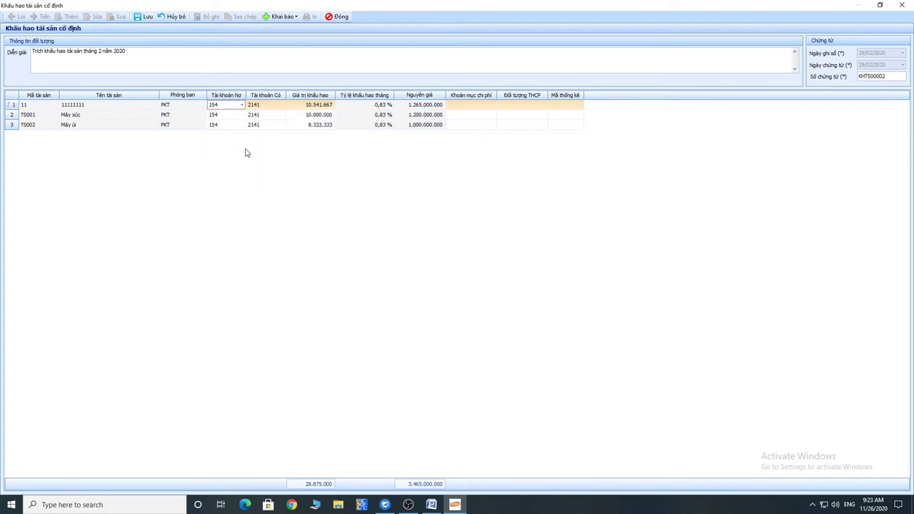
key("Tab")
key("Tab")
- Assign cost item SXC to all asset lines of the February depreciation voucher and save it
left_click(491, 106)
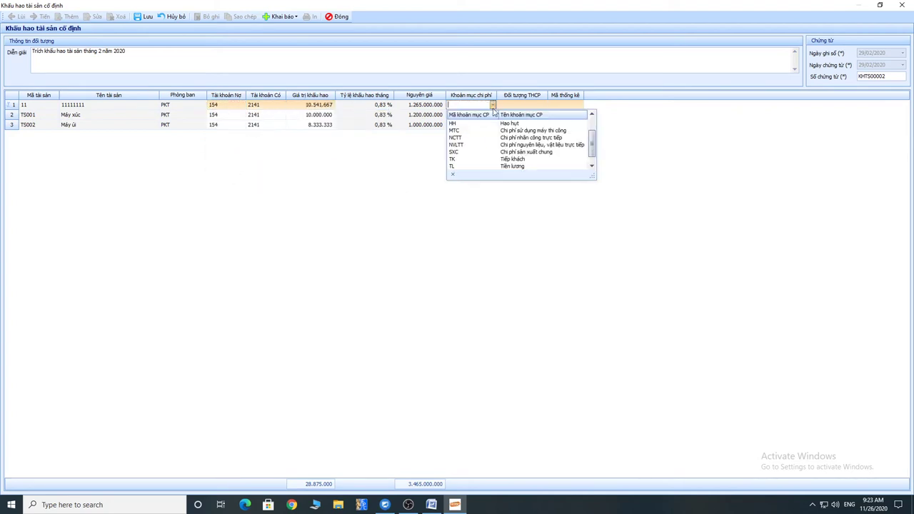
left_click(476, 156)
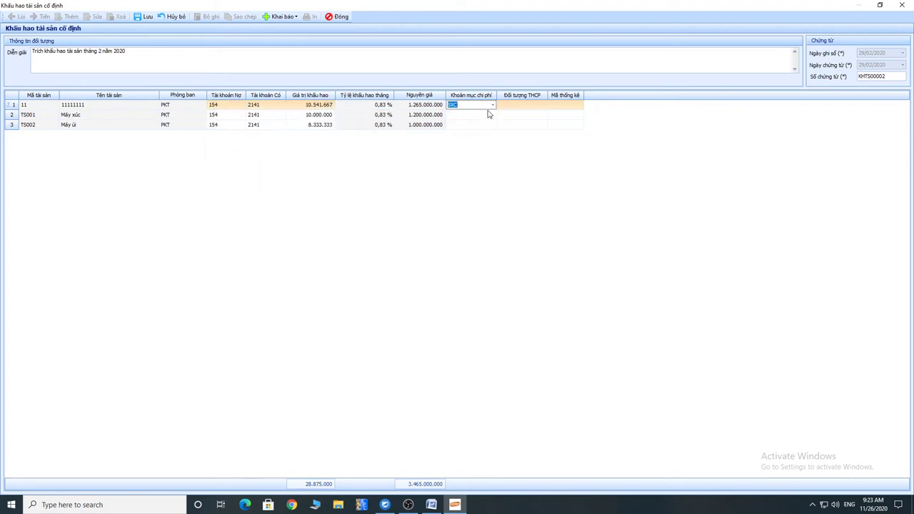
key("Return")
left_click(143, 18)
- Add the fixed asset depreciation voucher for month 3 of 2020
left_click(65, 17)
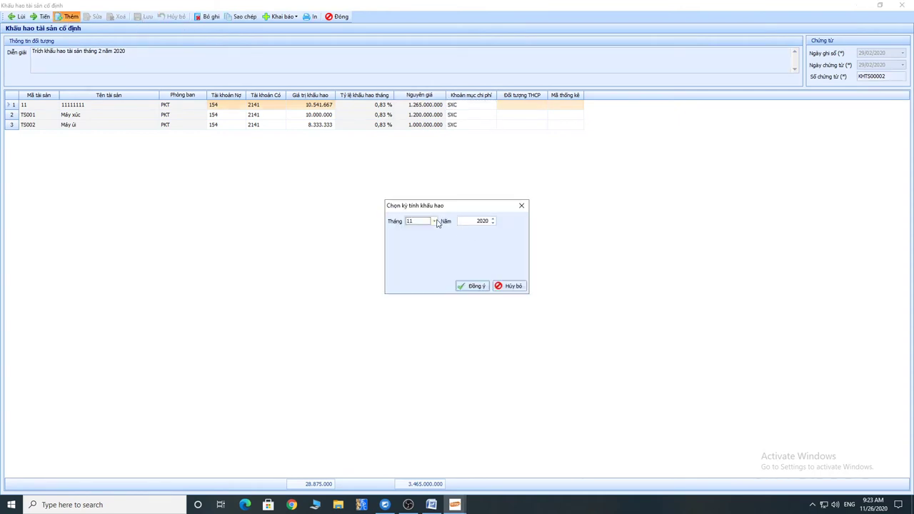
left_click(434, 221)
scroll(420, 245, "up", 2)
left_click(420, 254)
left_click(475, 287)
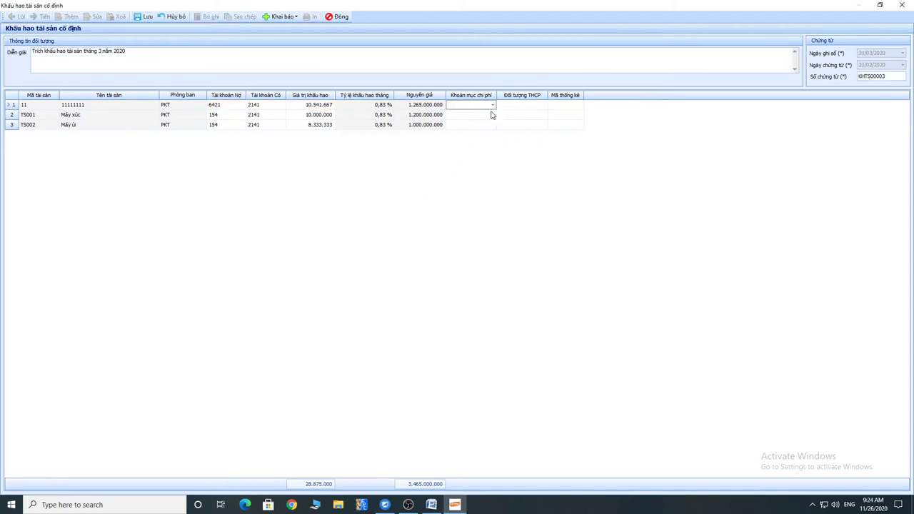
- Set the debit account of asset 11 to 154 in the March depreciation voucher
left_click(231, 107)
scroll(230, 146, "up", 10)
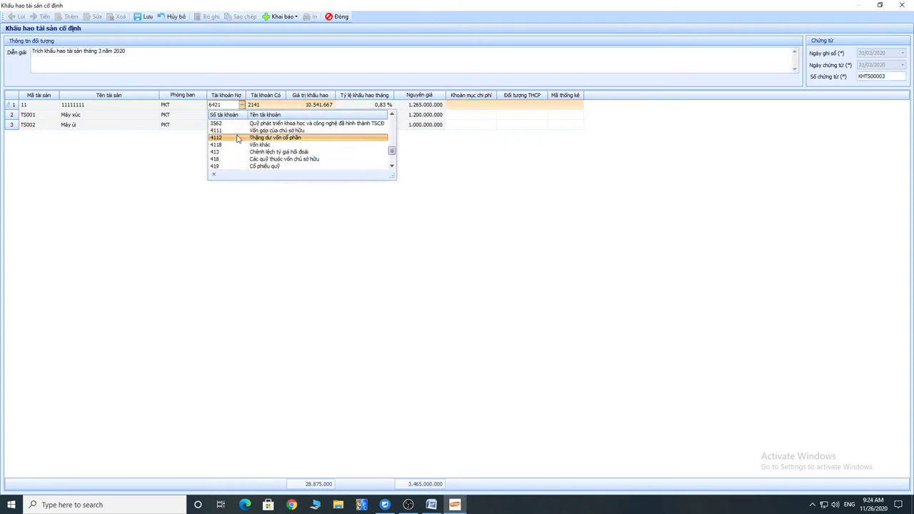
scroll(241, 134, "up", 5)
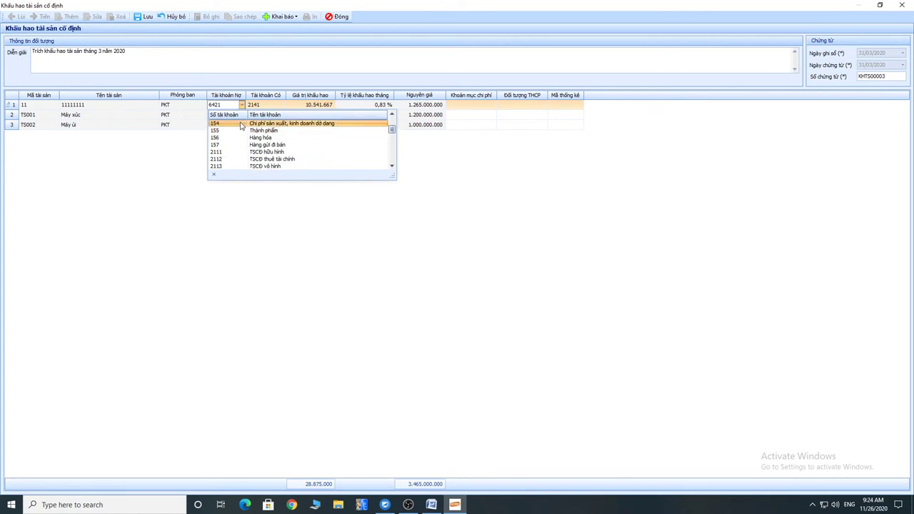
left_click(242, 124)
- Assign cost item SXC in the March depreciation voucher, then save and close the voucher
left_click(465, 105)
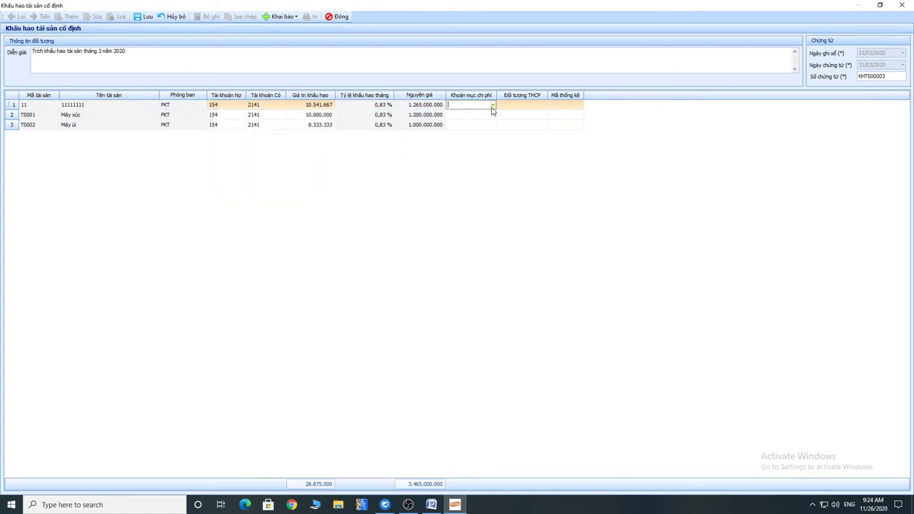
left_click(492, 105)
left_click(463, 153)
left_click(148, 18)
left_click(339, 17)
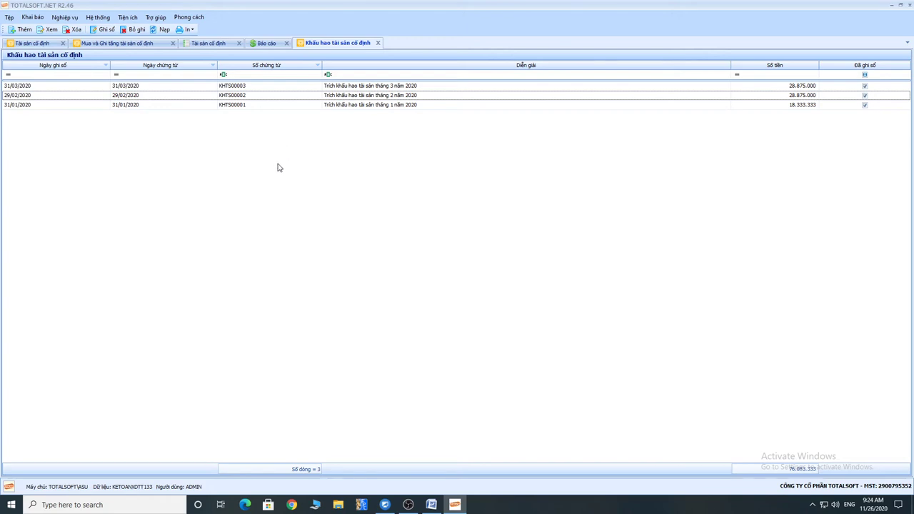
- View the F01-DNN trial balance for Quý I 2020 without two-sided balances, check accounts 211 and 214, and close it
left_click(265, 45)
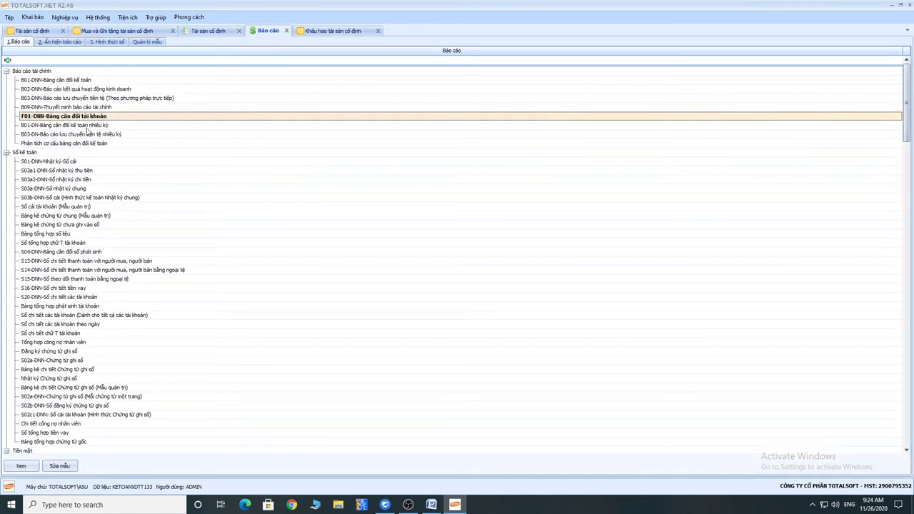
left_click(484, 261)
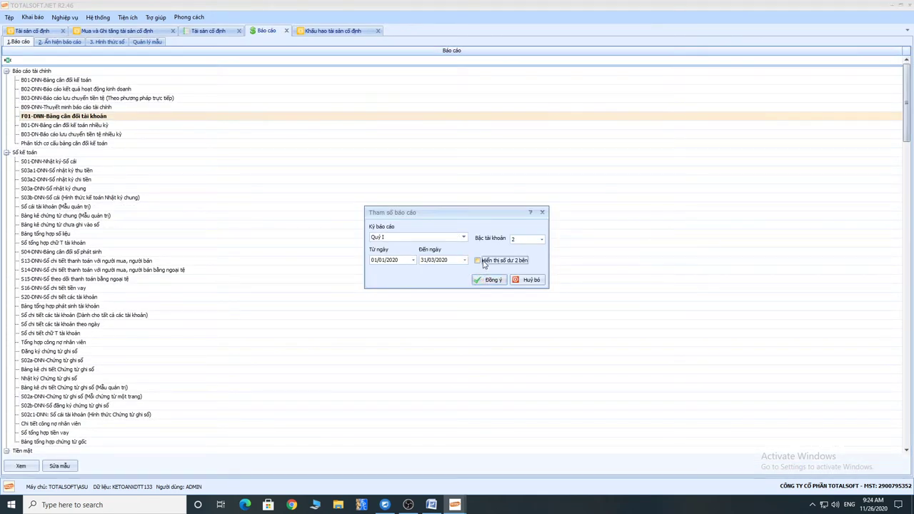
left_click(490, 279)
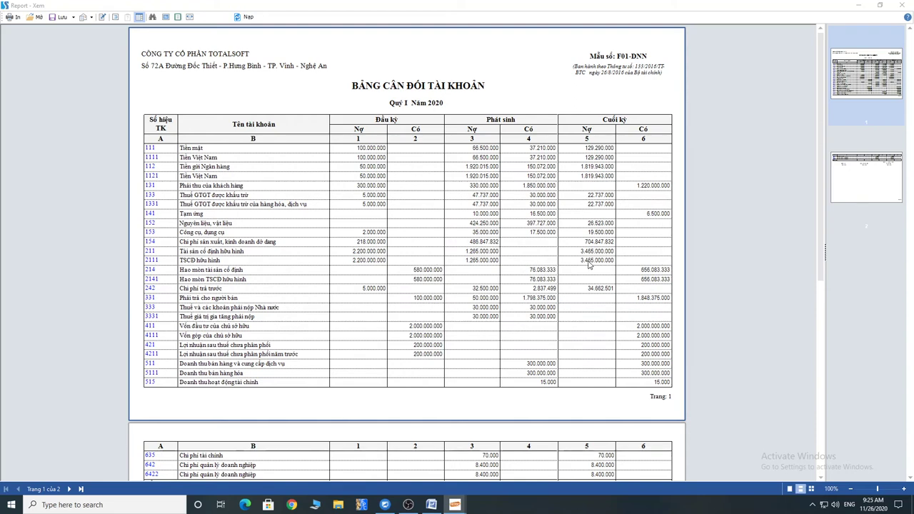
left_click(901, 6)
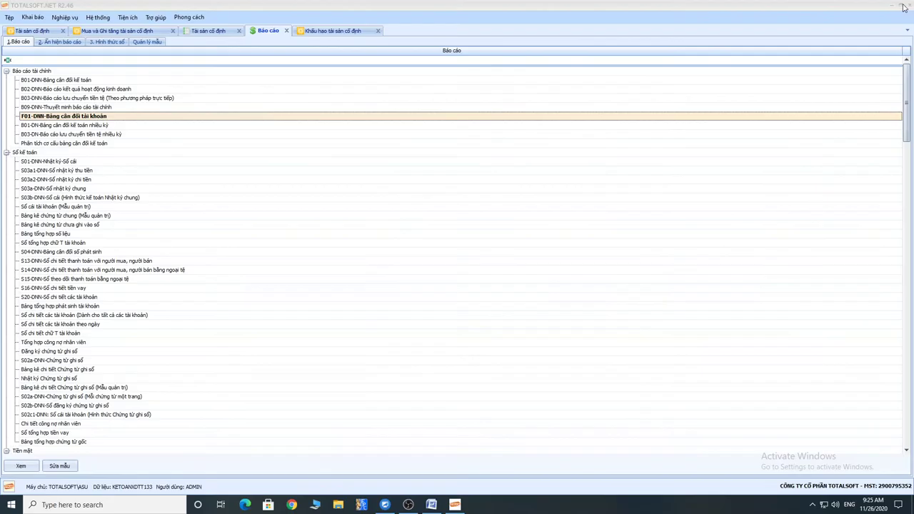
- View the Bảng khấu hao tài sản cố định tại nơi sử dụng report for Quý I 2020 with all departments, checking its totals
left_click(42, 31)
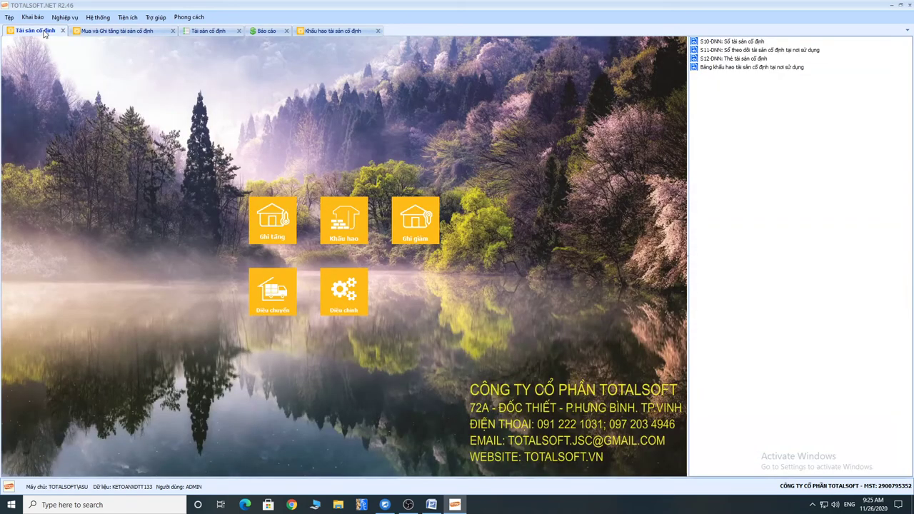
left_click(744, 51)
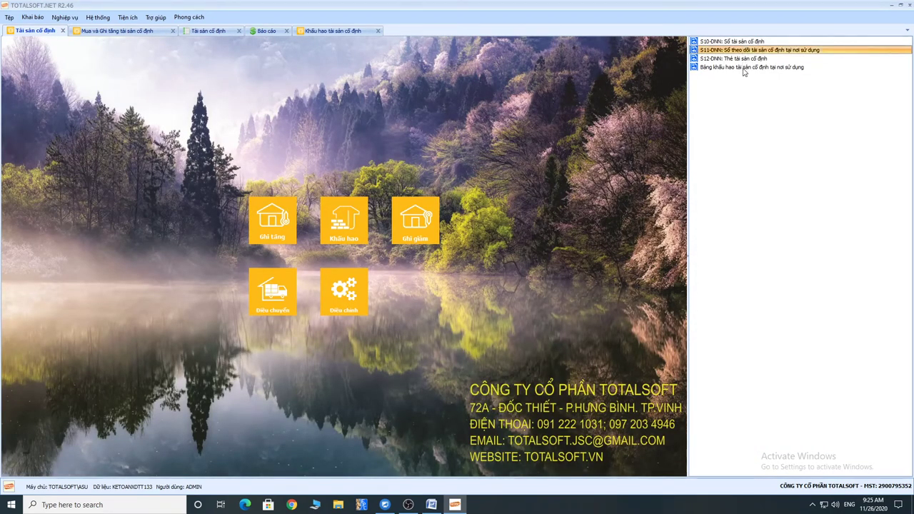
double_click(744, 68)
left_click(382, 183)
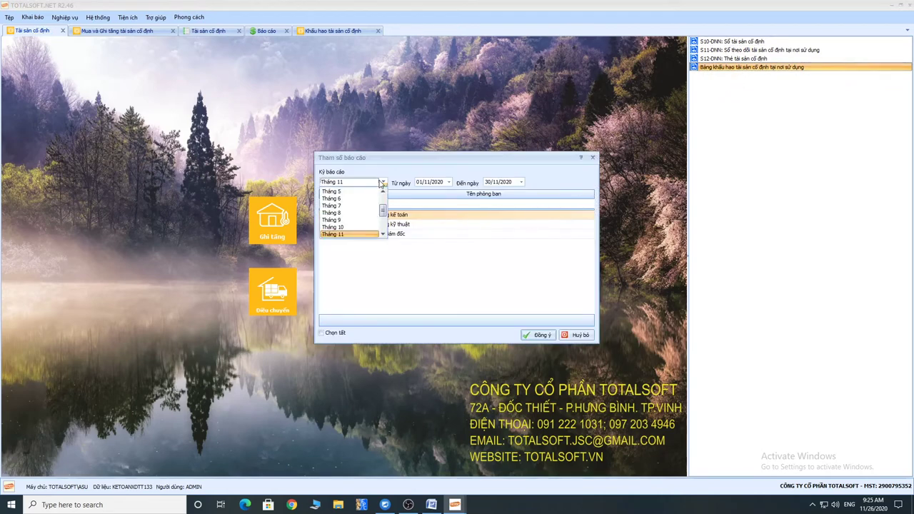
scroll(369, 203, "down", 3)
left_click(351, 202)
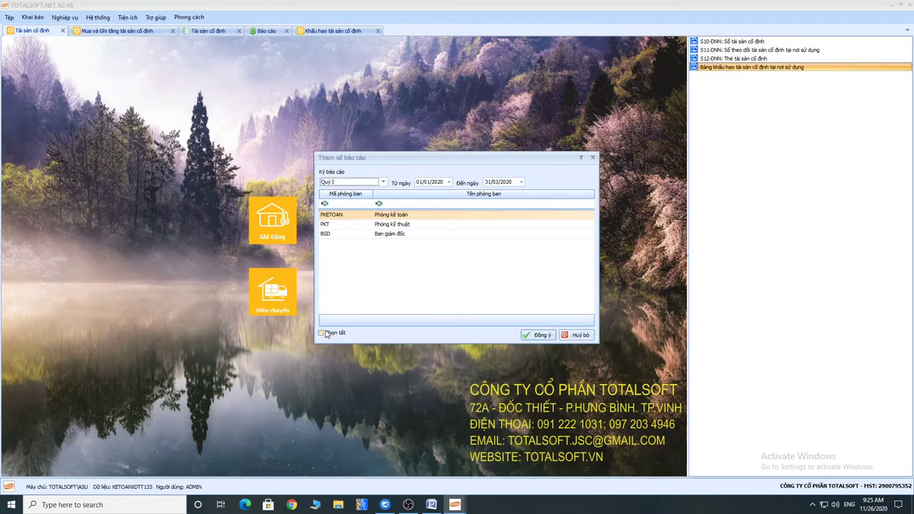
left_click(326, 334)
left_click(537, 335)
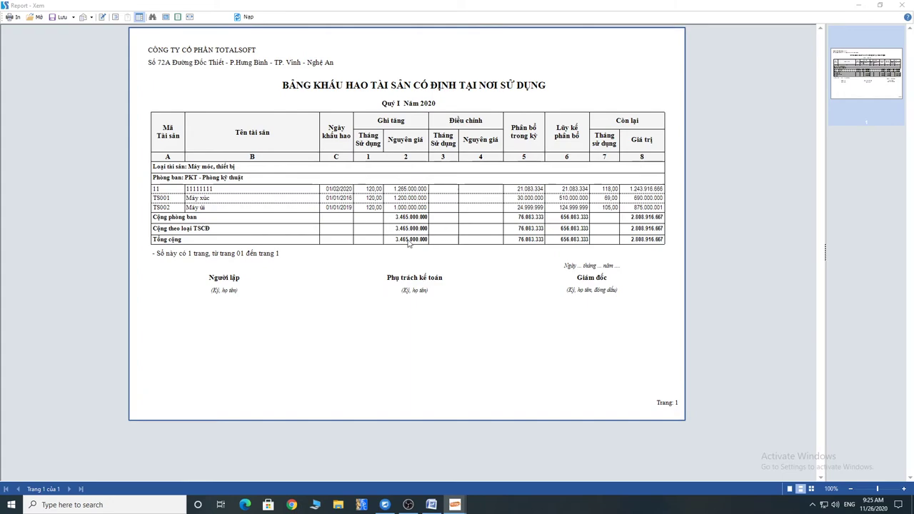
left_click(900, 6)
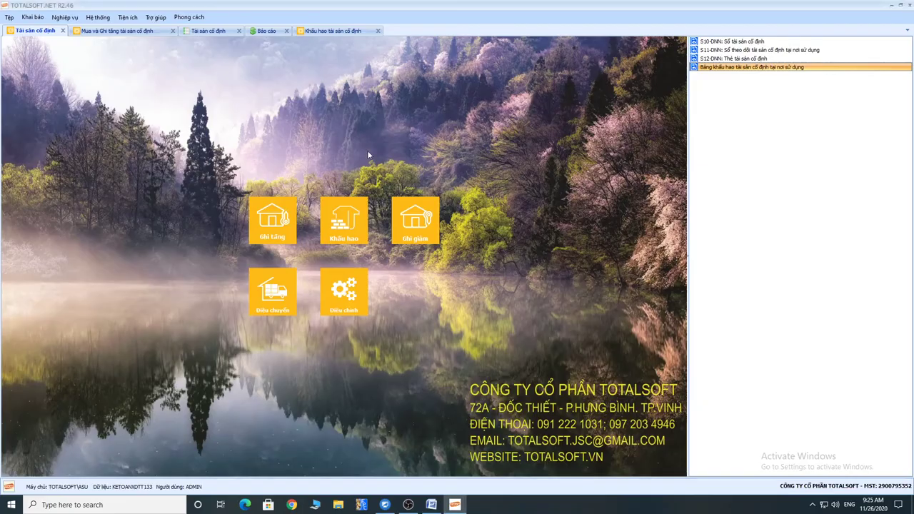
- Compare the fixed asset and depreciation balances in the Quý I F01-DNN trial balance with the depreciation report
left_click(258, 31)
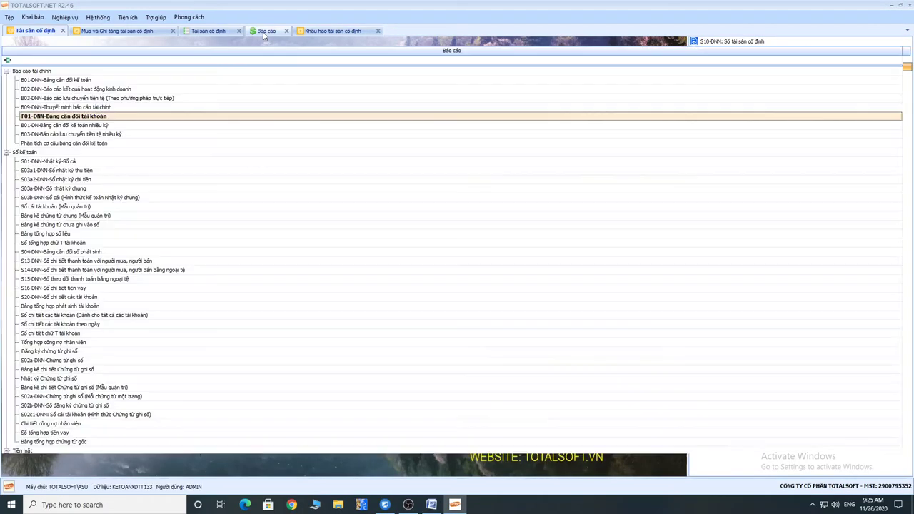
double_click(55, 116)
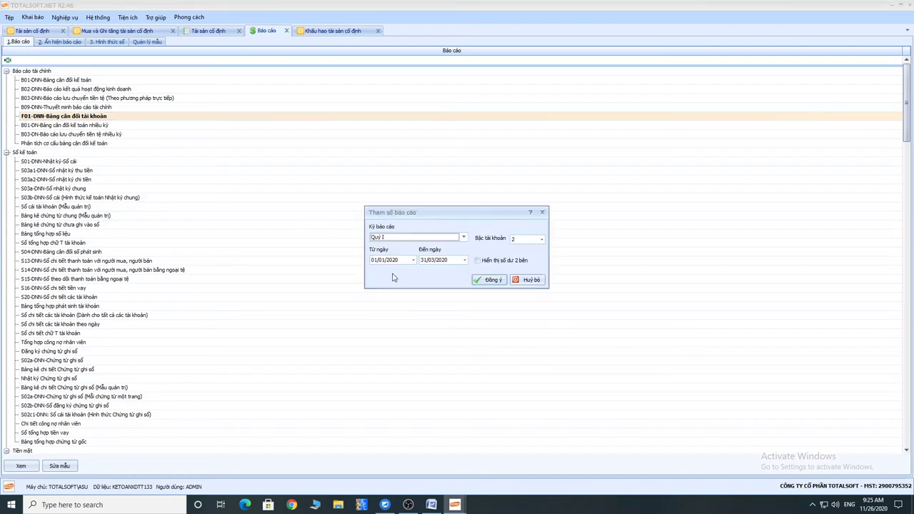
left_click(487, 279)
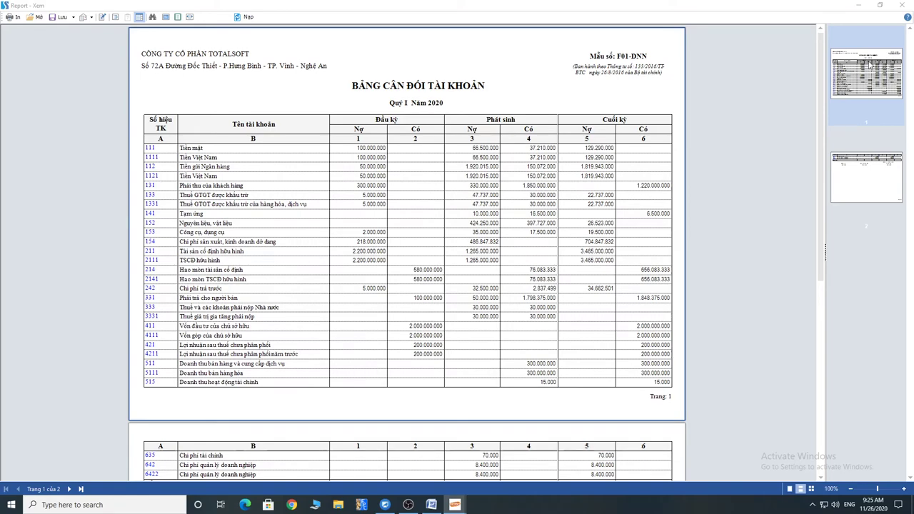
left_click(905, 5)
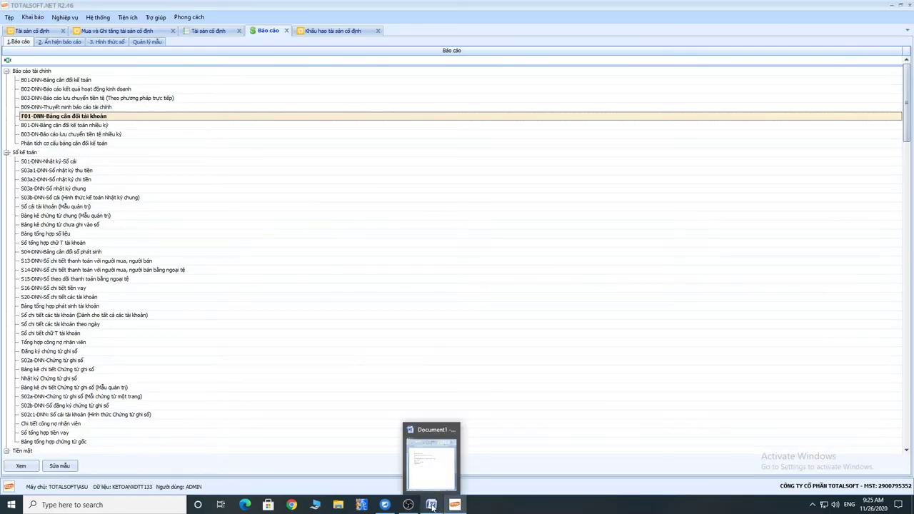
- Reopen the Quý I F01-DNN trial balance, review the balances of all accounts down to the totals, and close it
double_click(72, 119)
left_click(489, 279)
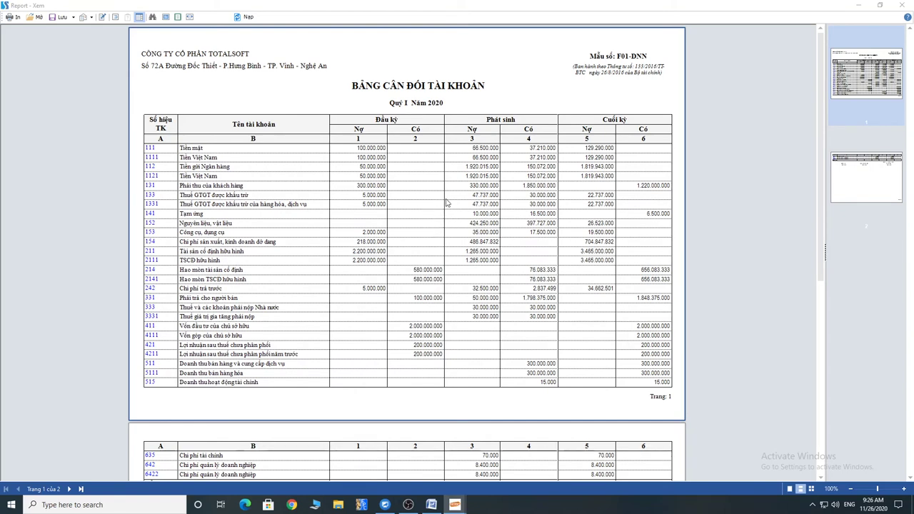
scroll(564, 215, "down", 1)
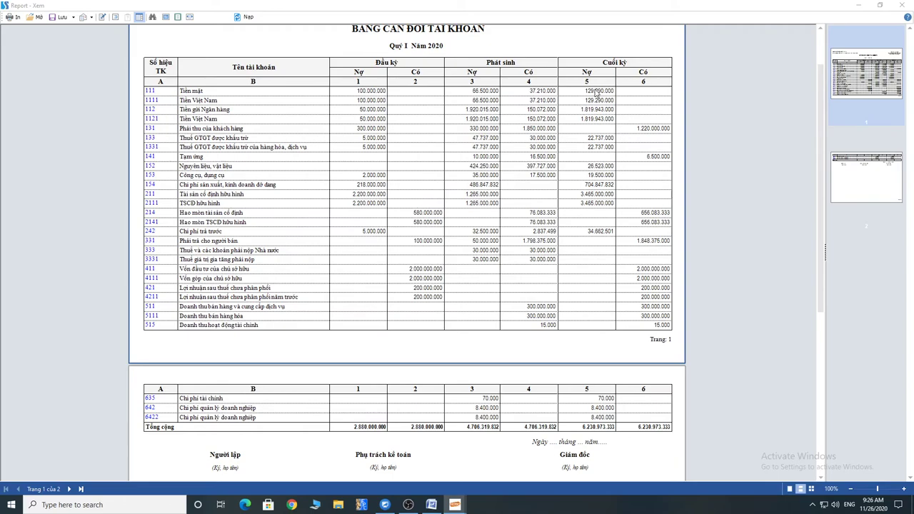
left_click(903, 6)
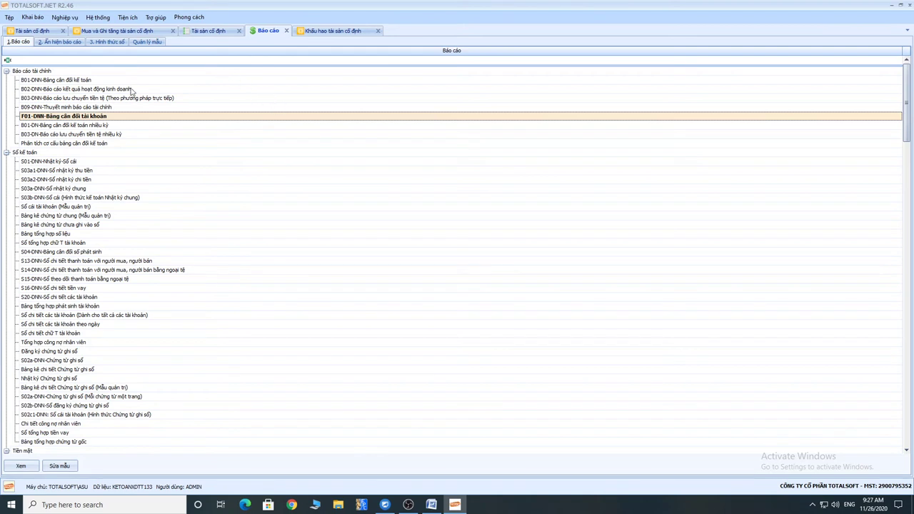
- Switch to the Word process notes and add the line "5. Làm giá thành công trình" below item 4
left_click(431, 504)
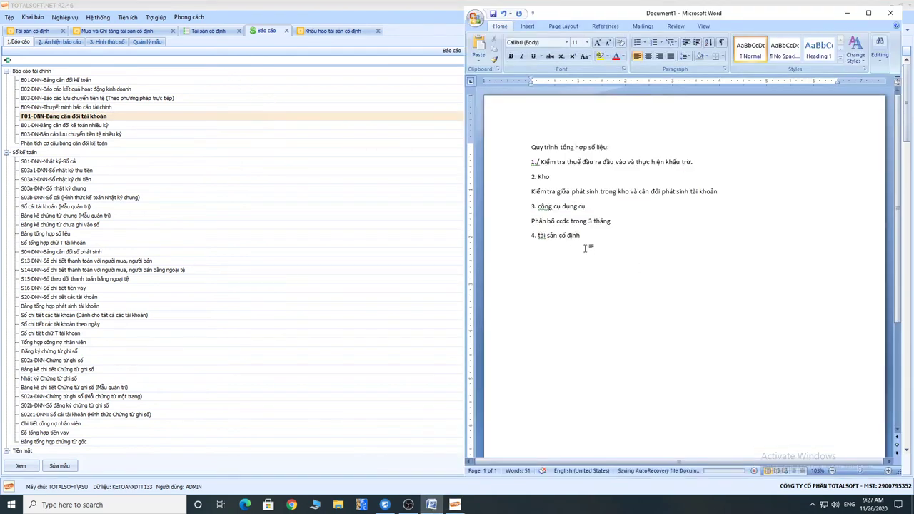
left_click(97, 117)
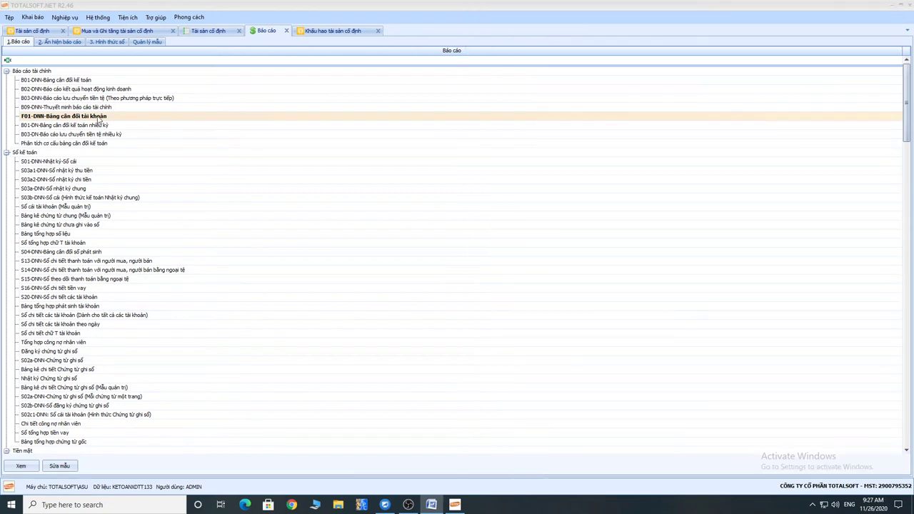
left_click(432, 505)
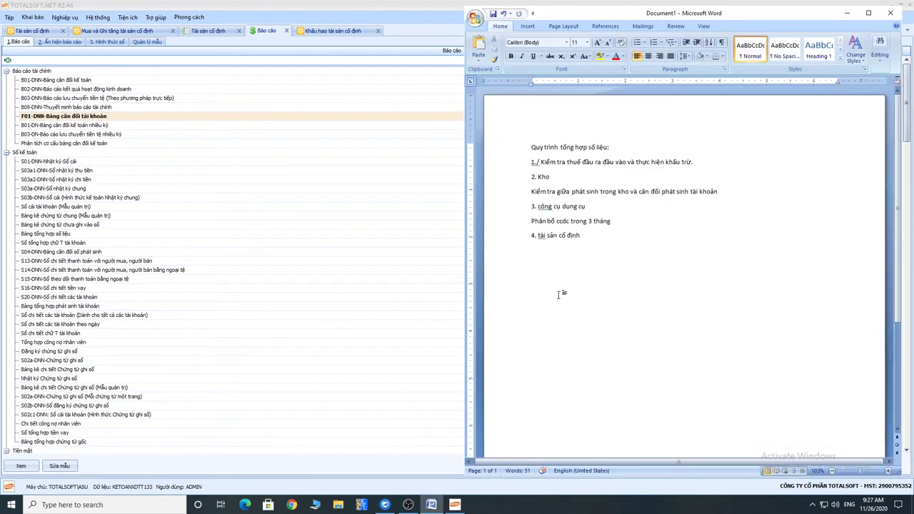
type("5.")
key("BackSpace")
type("Lamf gia thanhf coong trinhf")
key("Return")
- Add the line "- Tổng hợp giá trị công trình đã trực tiếp." below item 5 in the process notes
type("Toon")
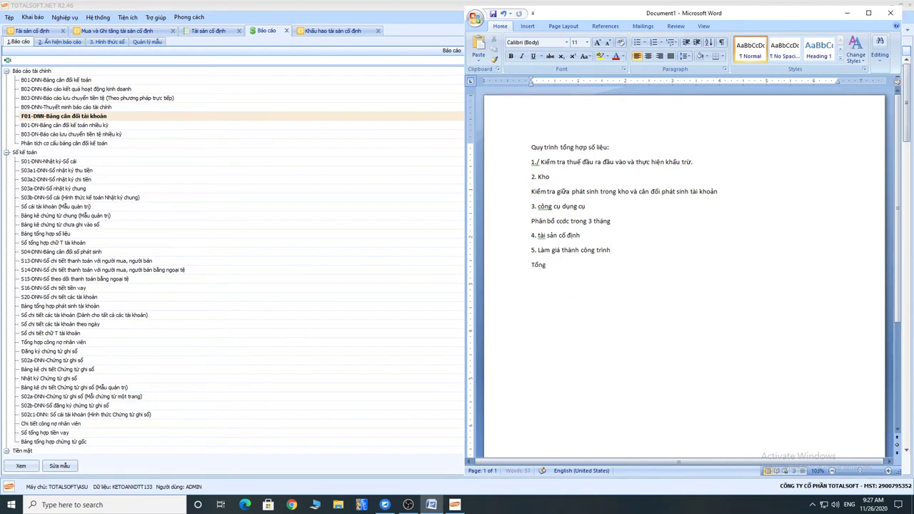
key("Home")
type("- Tổng hợp giá trị công trình đã trự")
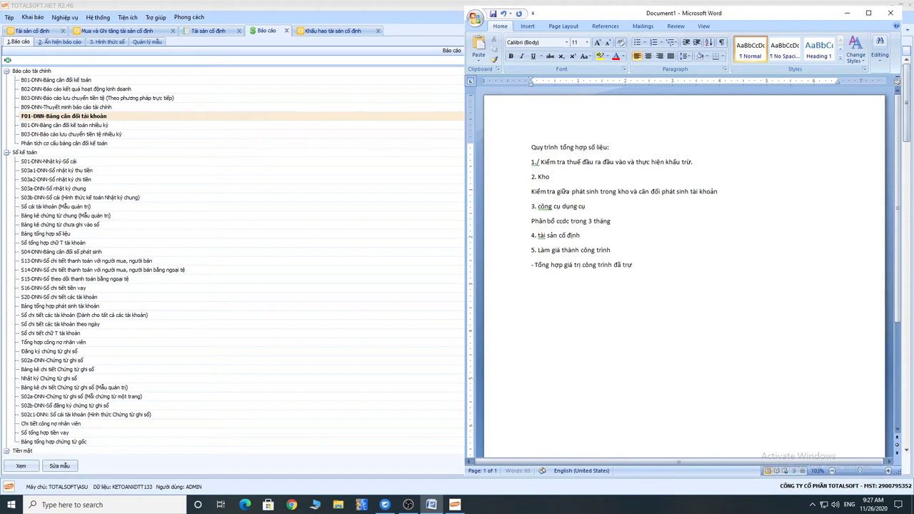
type("c tiếp.")
- Switch back to TOTALSOFT, close all open work windows and open the Giá thành CT module
left_click(116, 123)
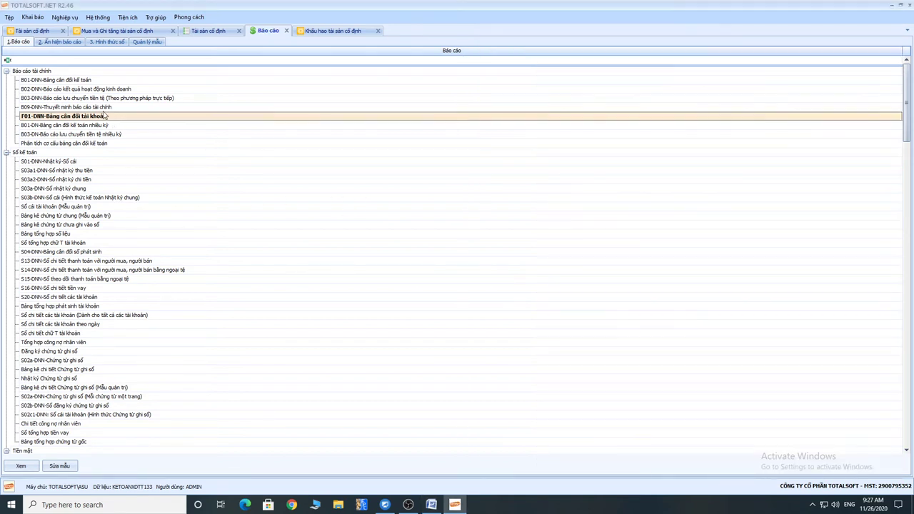
right_click(404, 31)
left_click(423, 35)
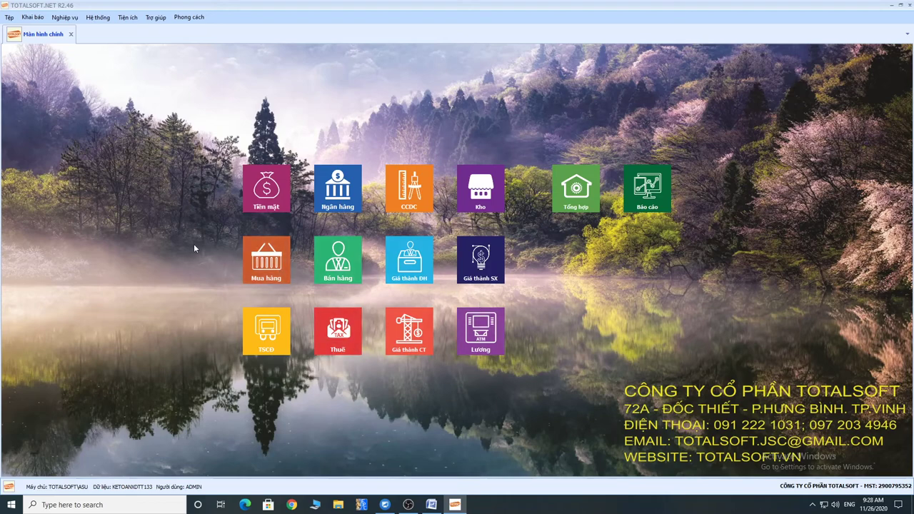
left_click(421, 342)
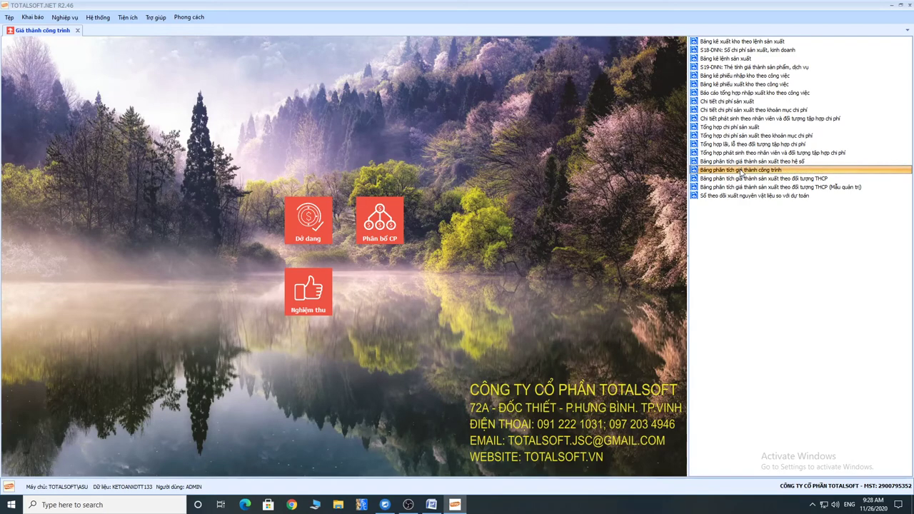
- View the Bảng phân tích giá thành công trình report for Quý I, account 154, with all projects, and close it
left_click(741, 172)
left_click(386, 196)
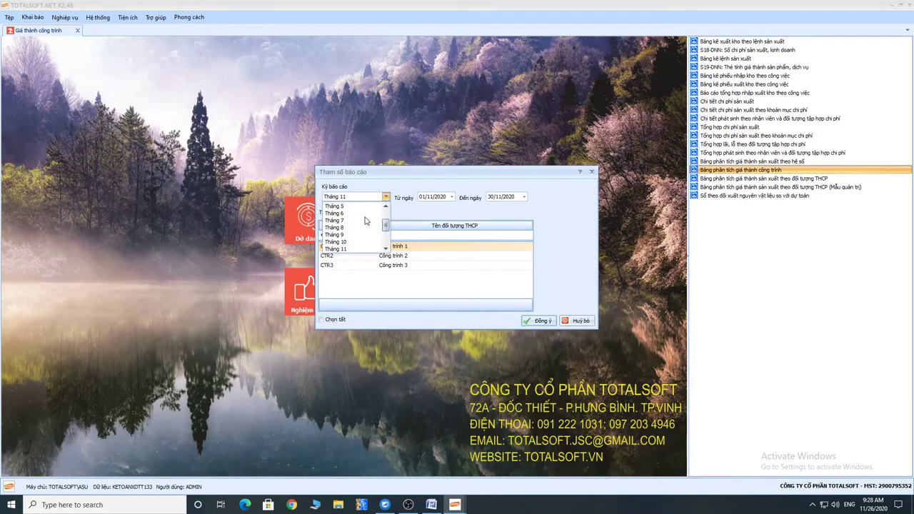
scroll(364, 221, "down", 3)
left_click(355, 227)
left_click(321, 319)
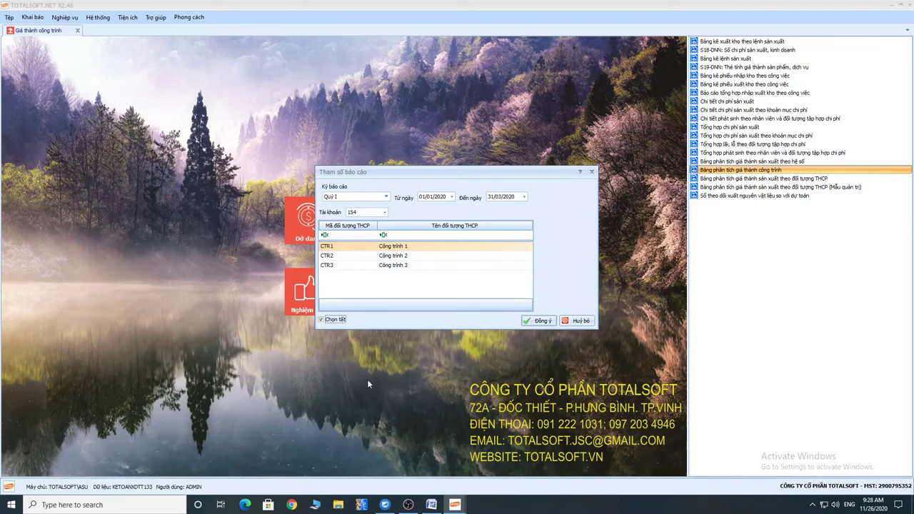
left_click(539, 320)
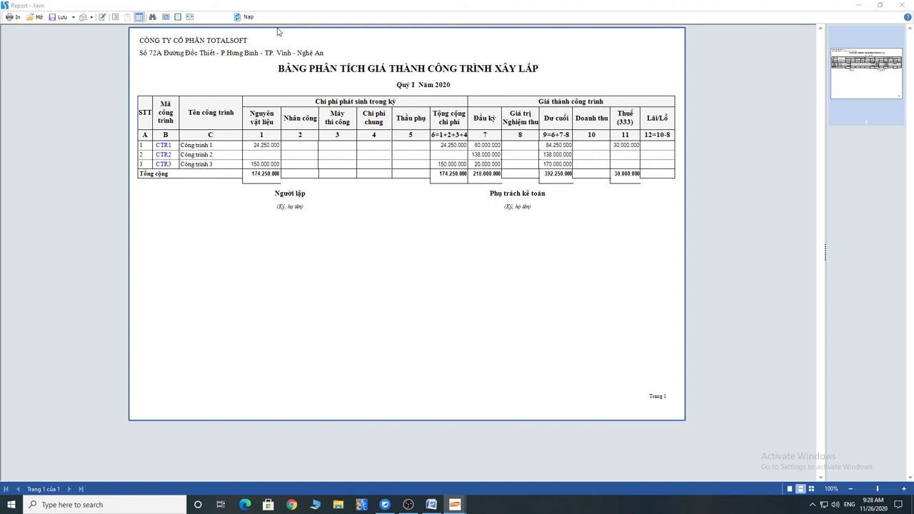
left_click(901, 5)
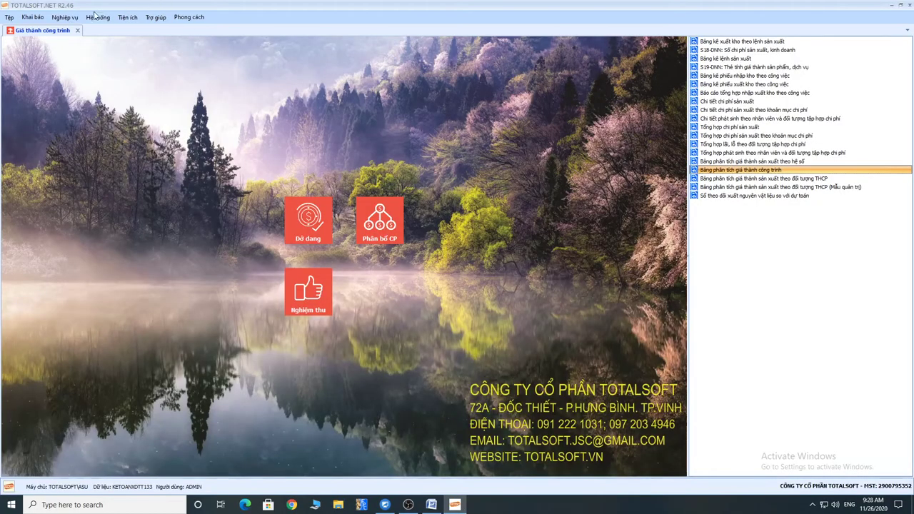
- Create and save a Kết chuyển lãi lỗ voucher with posting and document dates of 31/03/2020
left_click(64, 17)
mouse_move(84, 155)
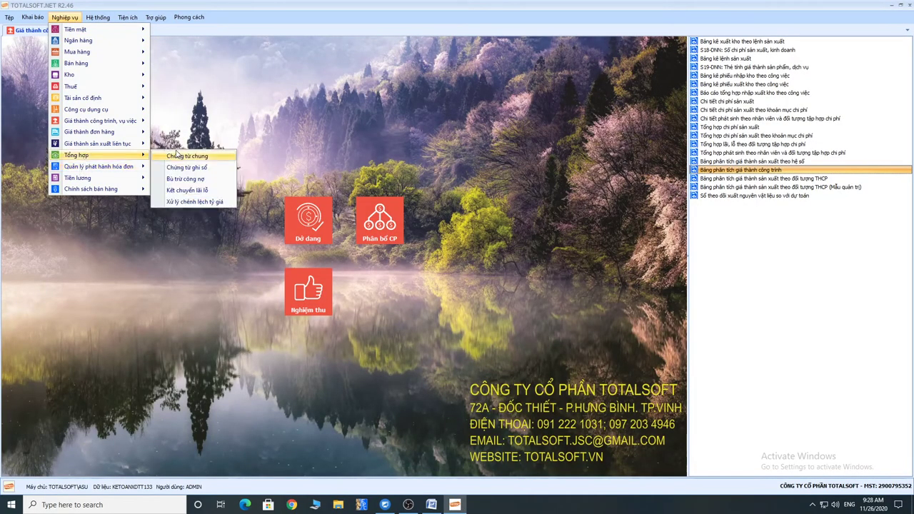
left_click(187, 191)
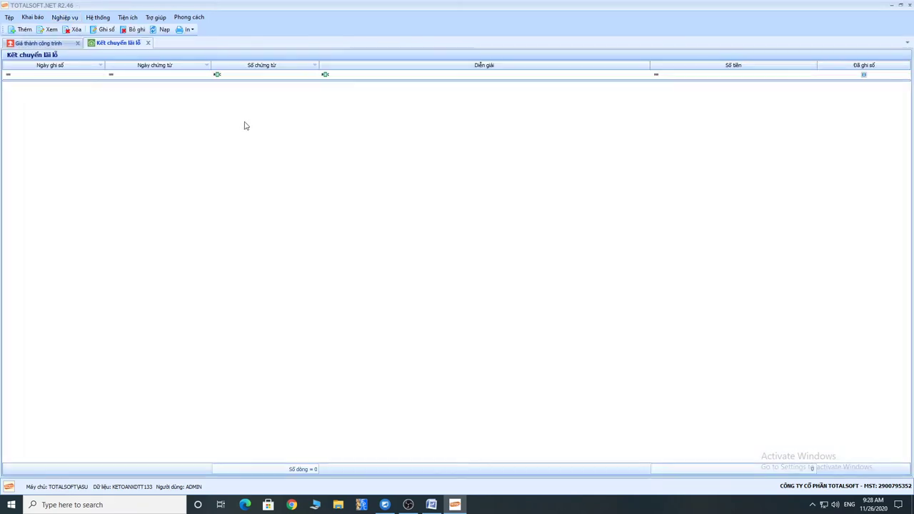
right_click(247, 123)
left_click(265, 128)
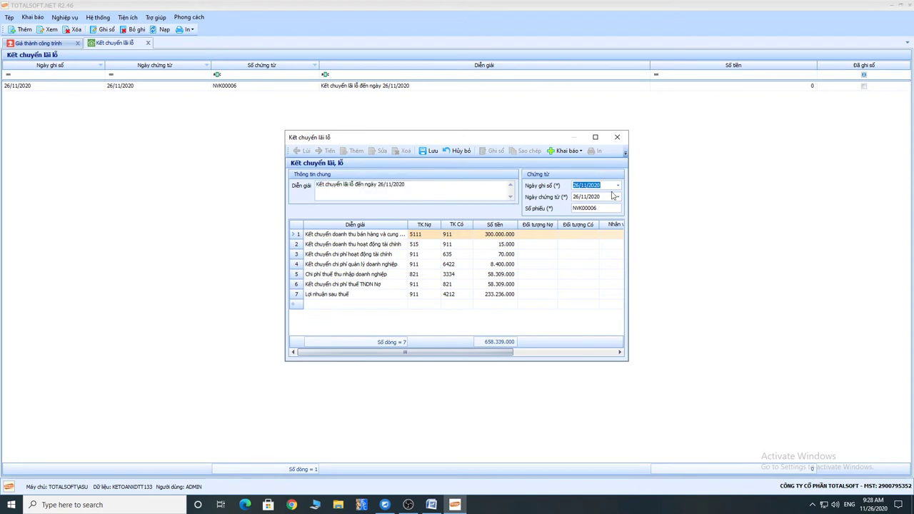
type("31032020")
key("Tab")
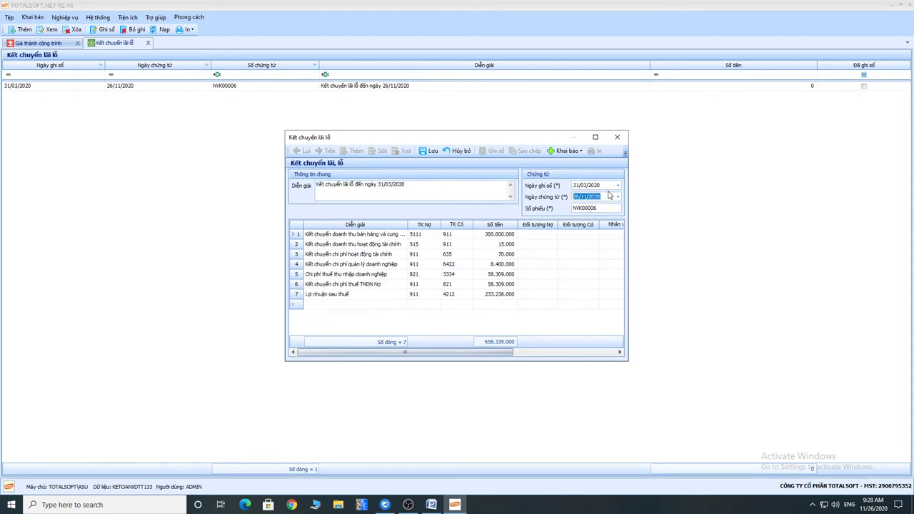
type("31/03")
left_click(429, 150)
left_click(617, 137)
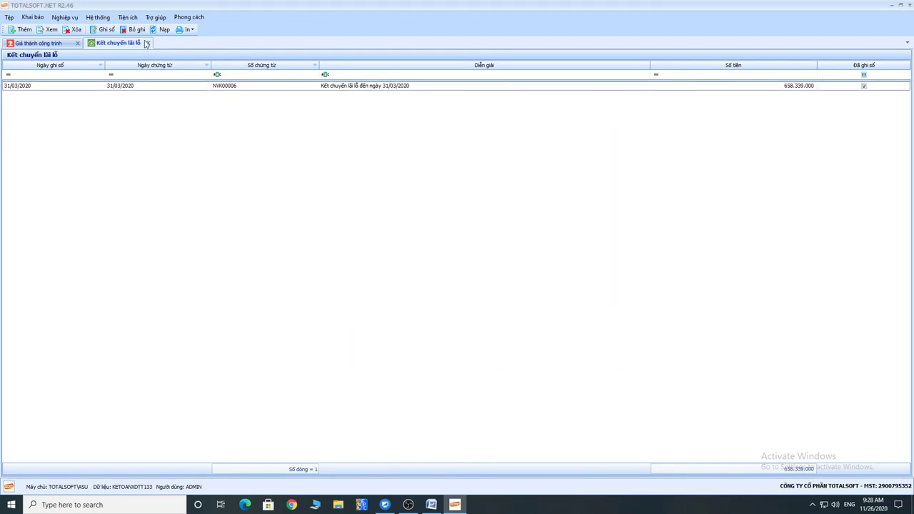
- Rerun the Quý I Bảng phân tích giá thành công trình report, check each project's revenue and profit, and close it
left_click(53, 44)
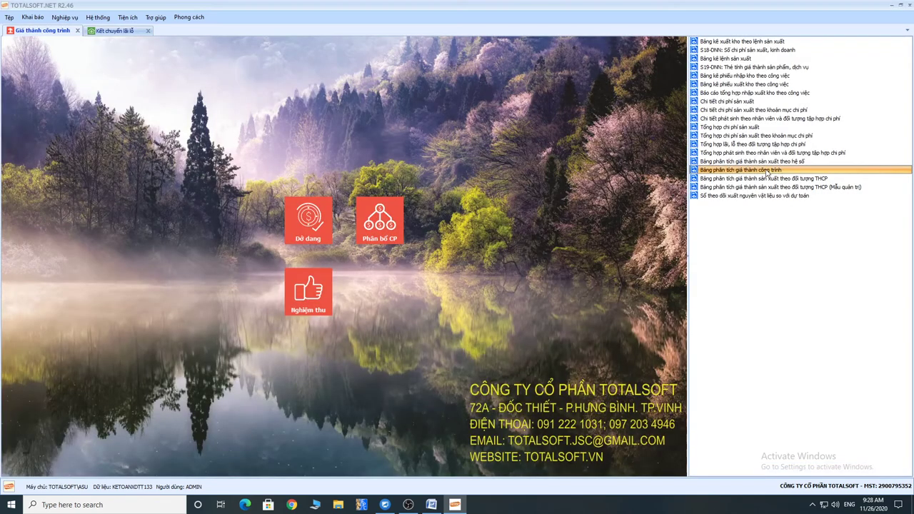
double_click(766, 170)
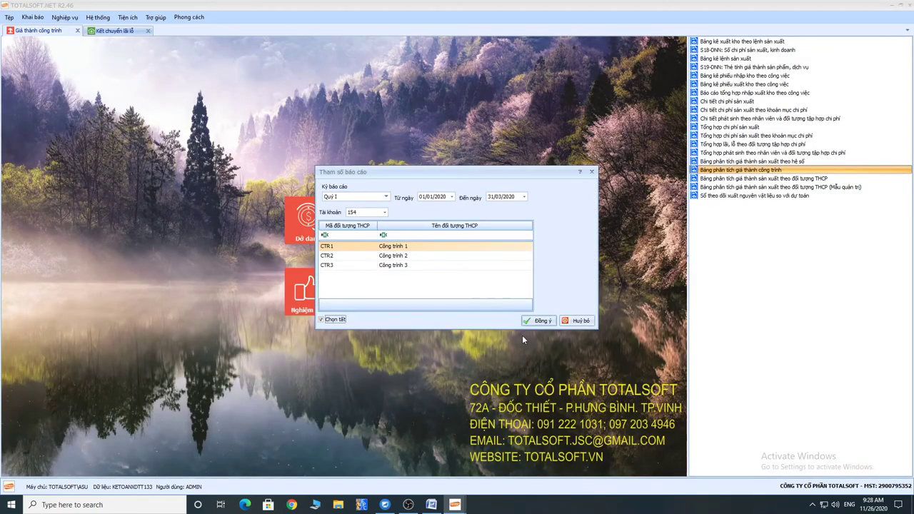
left_click(539, 320)
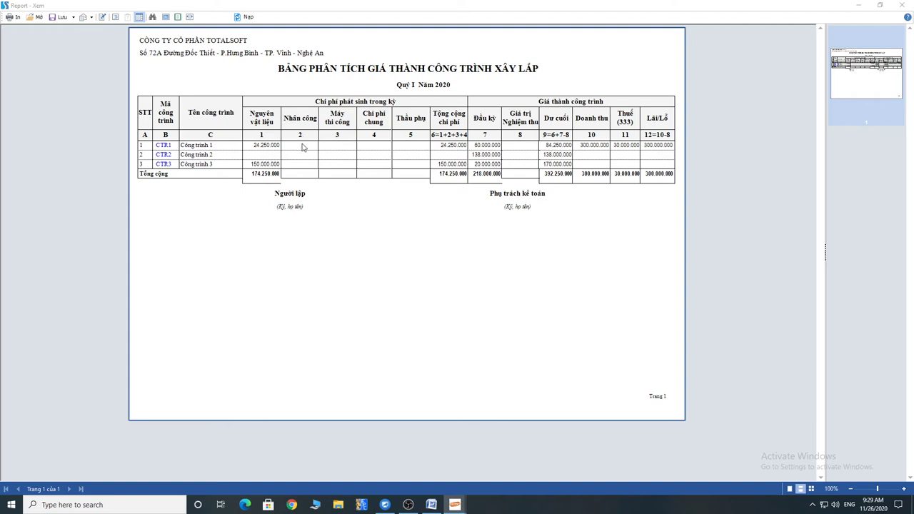
left_click(892, 7)
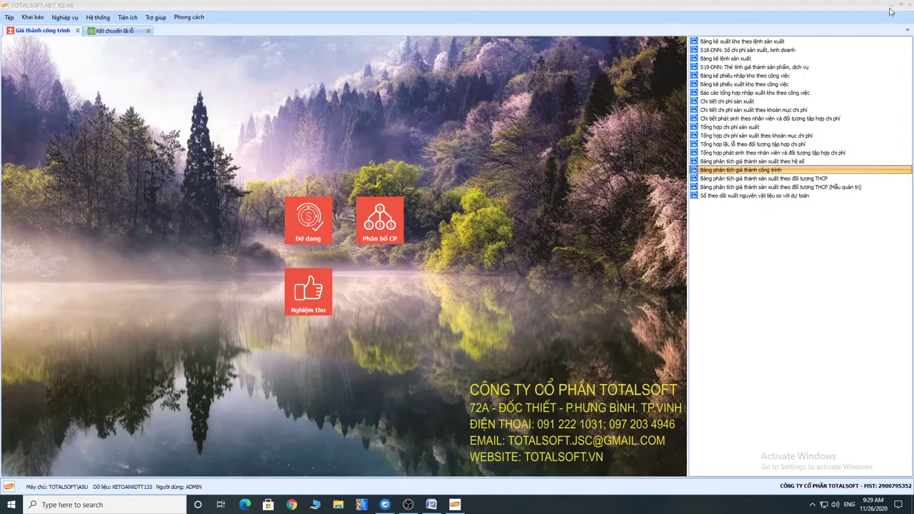
left_click(65, 18)
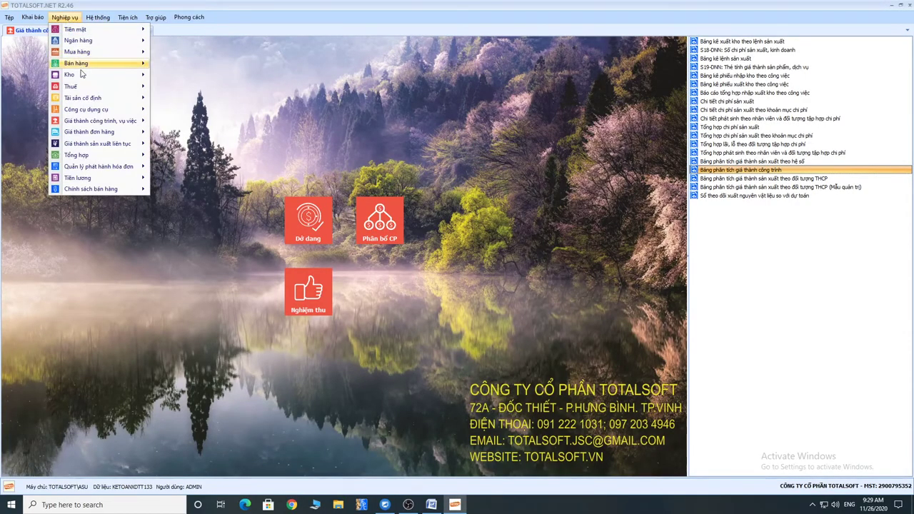
mouse_move(97, 160)
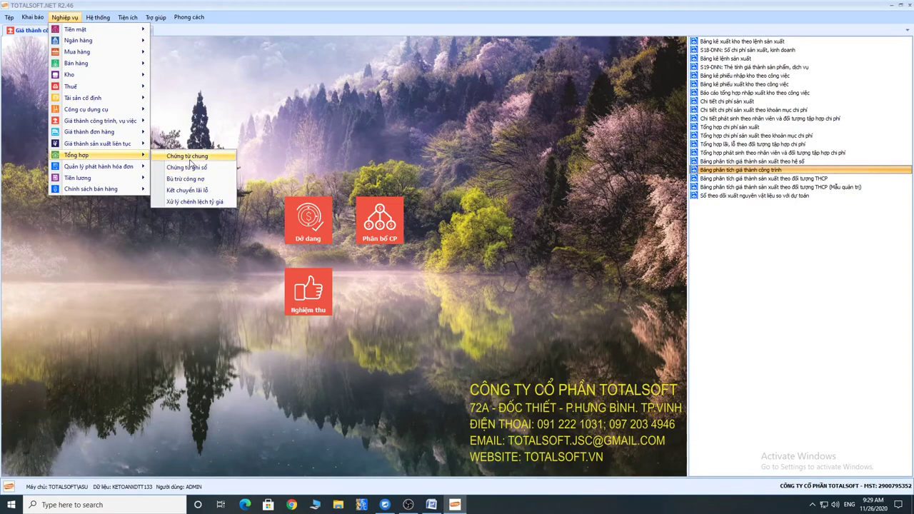
left_click(189, 158)
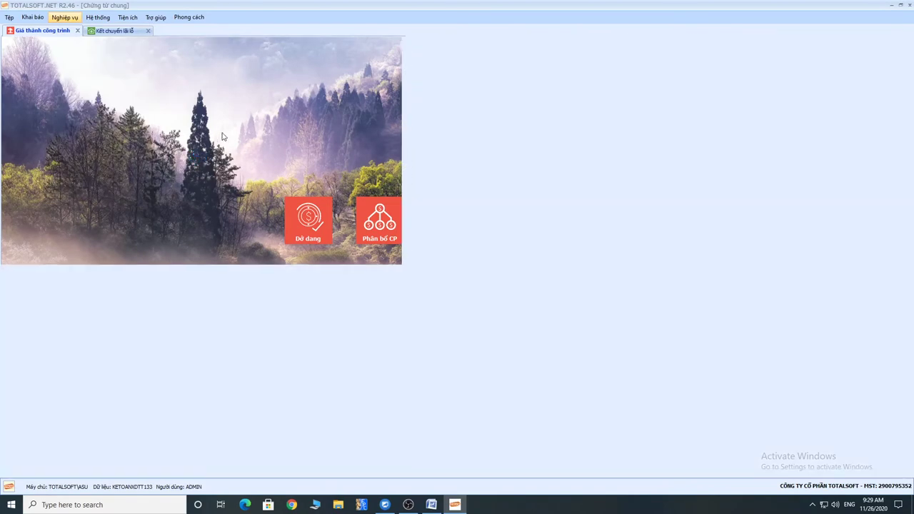
right_click(222, 136)
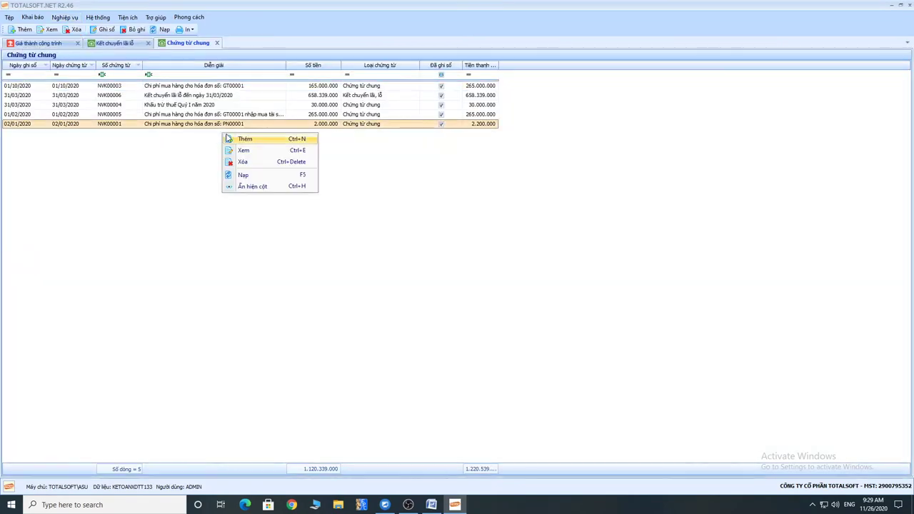
left_click(235, 137)
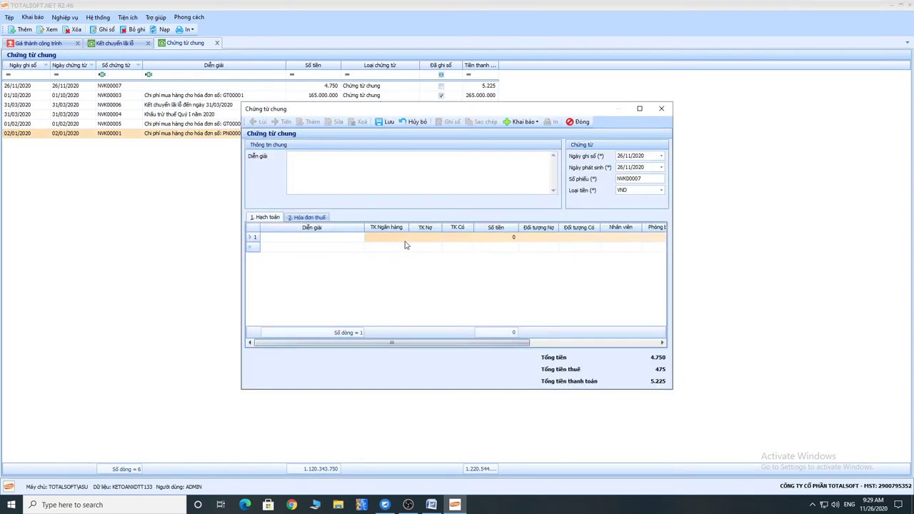
left_click(580, 121)
left_click(470, 284)
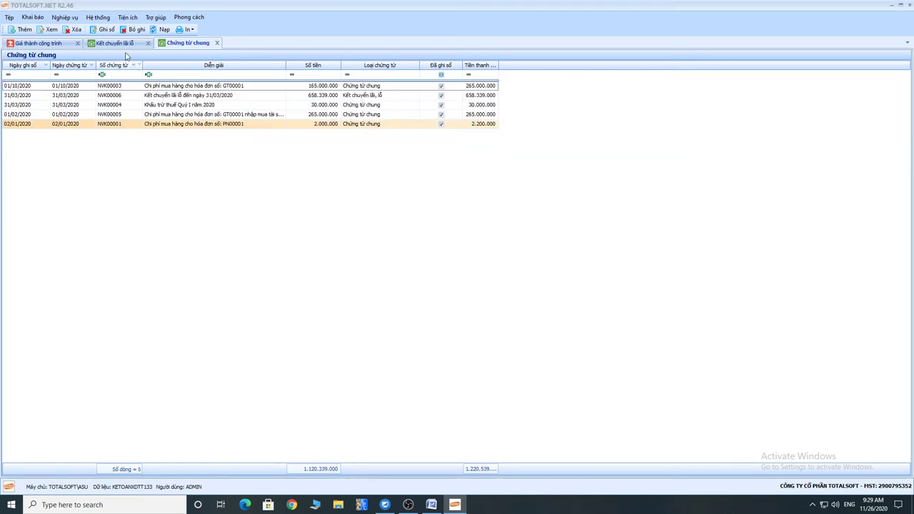
- Start a new Phân bổ chi phí entry from the construction costing module for Quý I with account 154
left_click(112, 45)
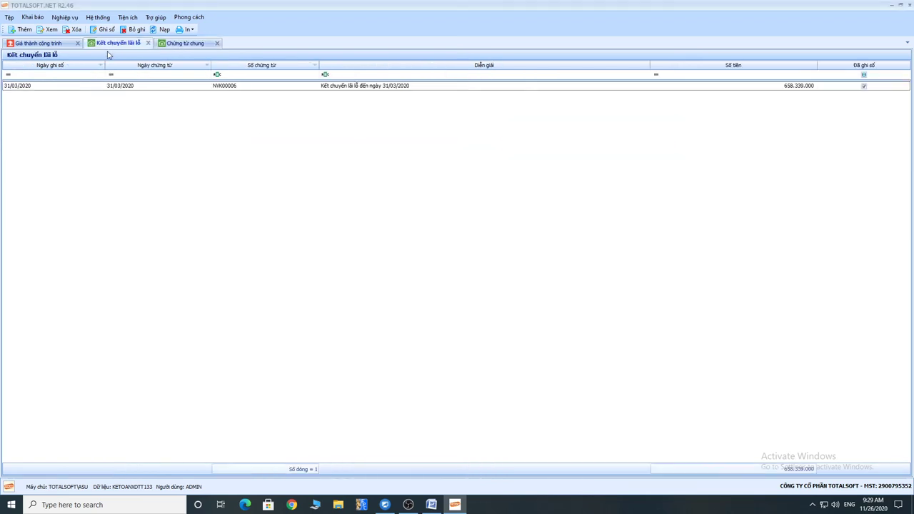
left_click(57, 43)
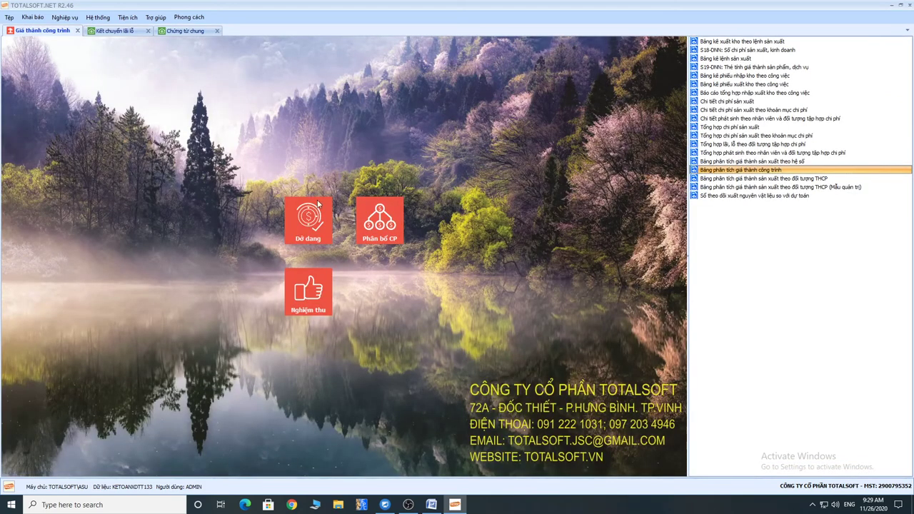
left_click(378, 226)
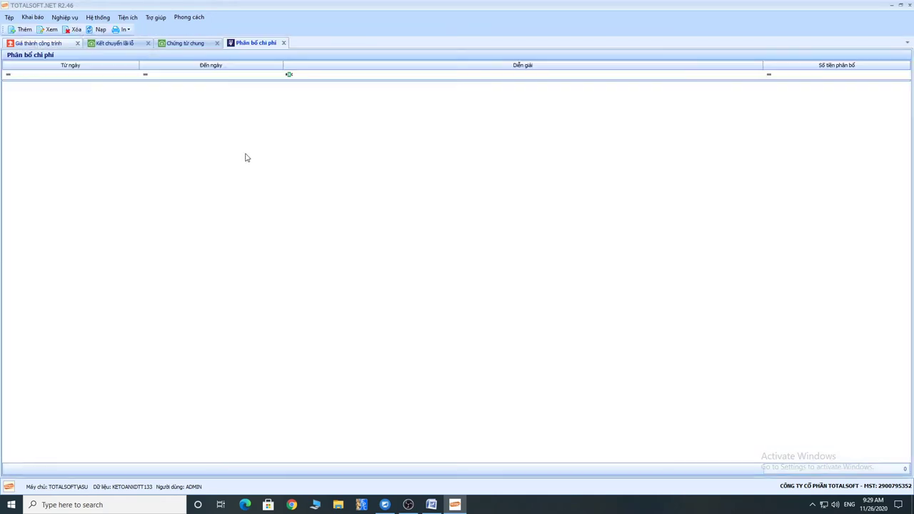
right_click(239, 107)
left_click(263, 114)
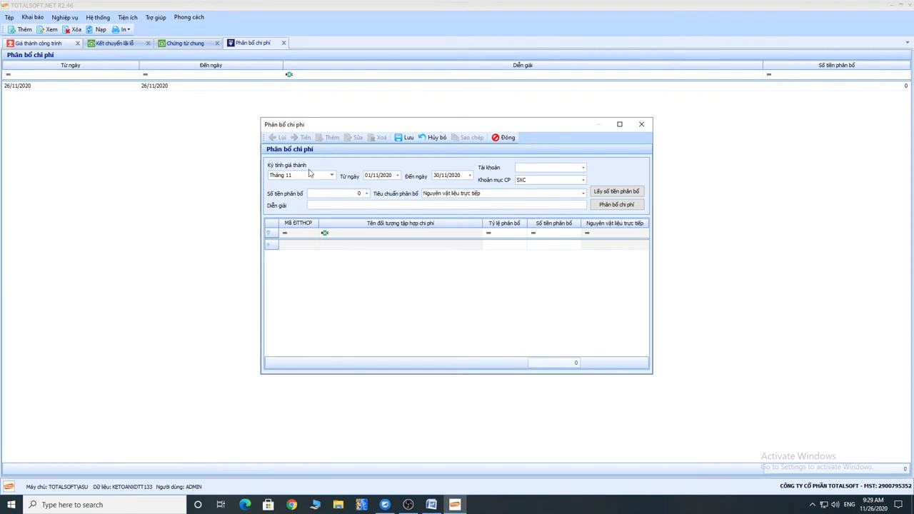
left_click(294, 176)
scroll(292, 202, "down", 3)
left_click(290, 199)
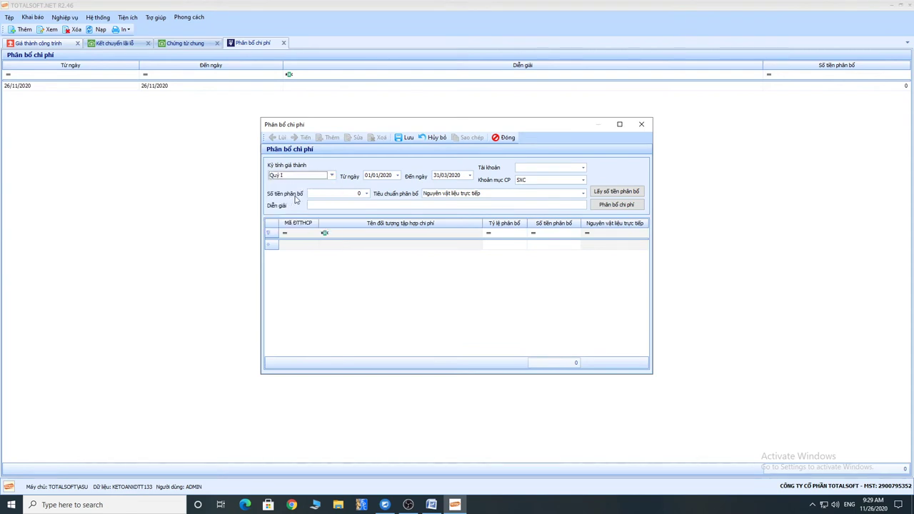
left_click(450, 176)
left_click(534, 169)
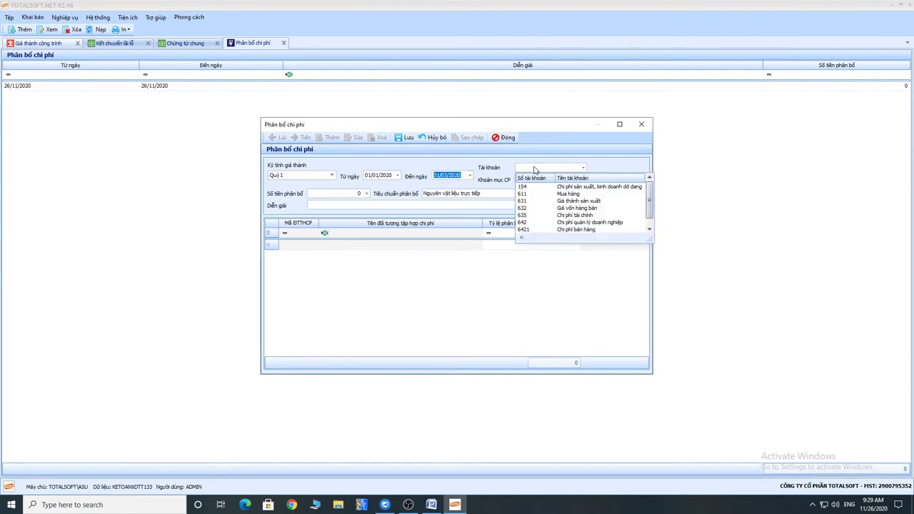
type("154")
key("Return")
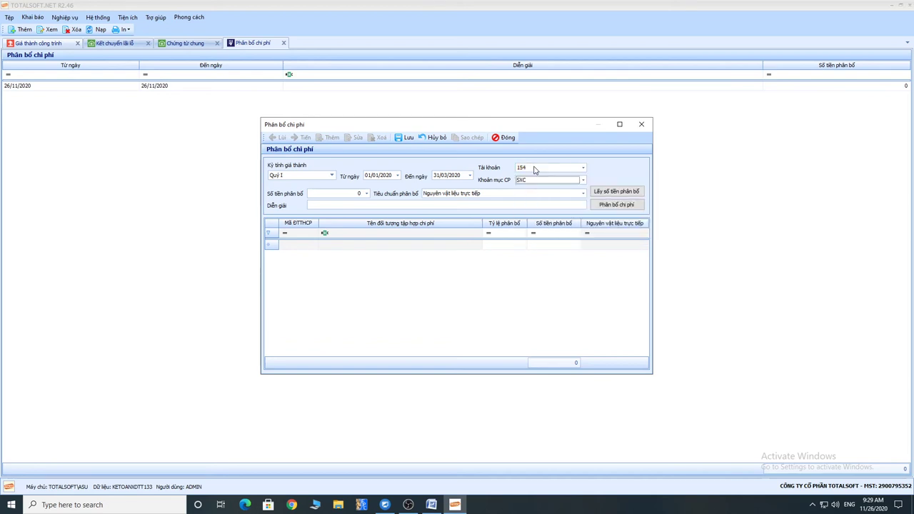
- Retrieve the allocation amounts for cost item NVLTT and switch the cost item back to SXC
left_click(549, 180)
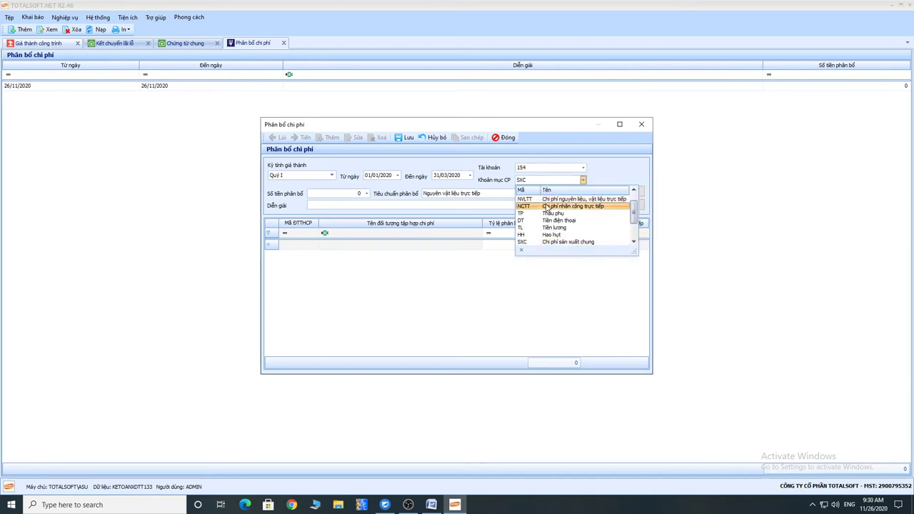
left_click(546, 202)
left_click(606, 193)
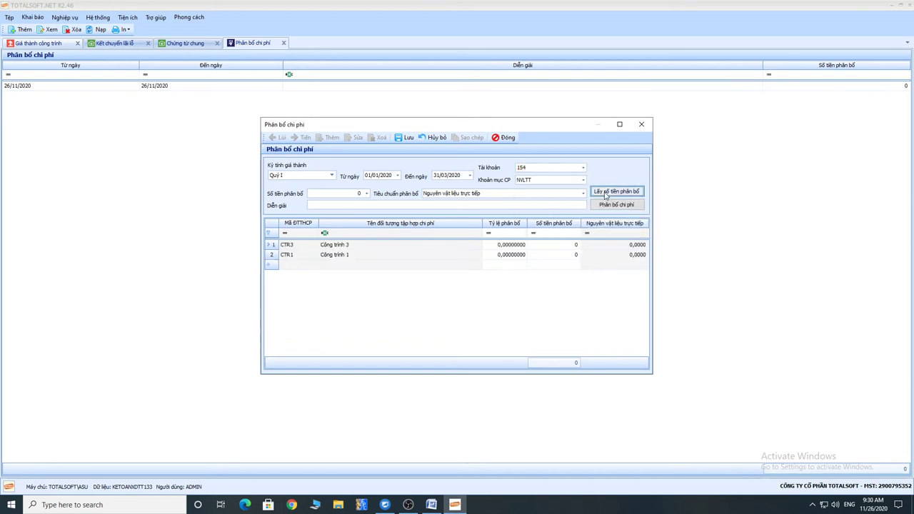
left_click(549, 180)
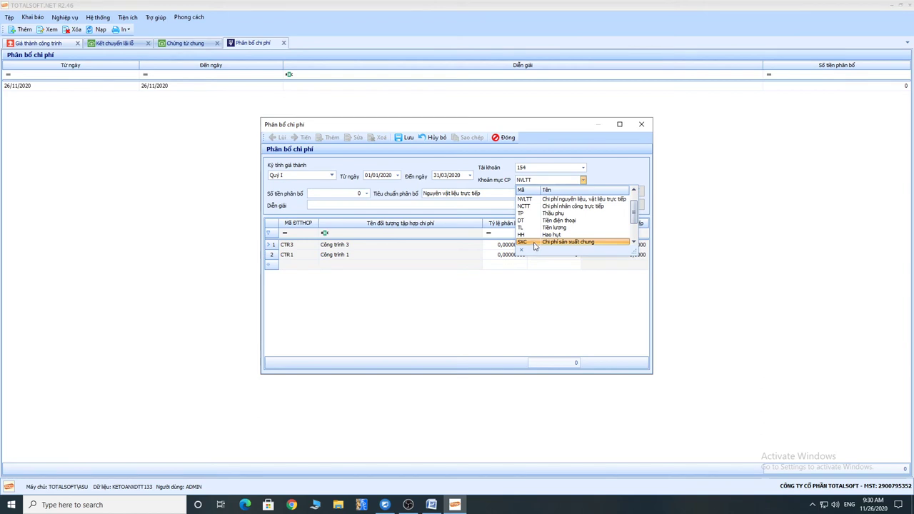
left_click(535, 243)
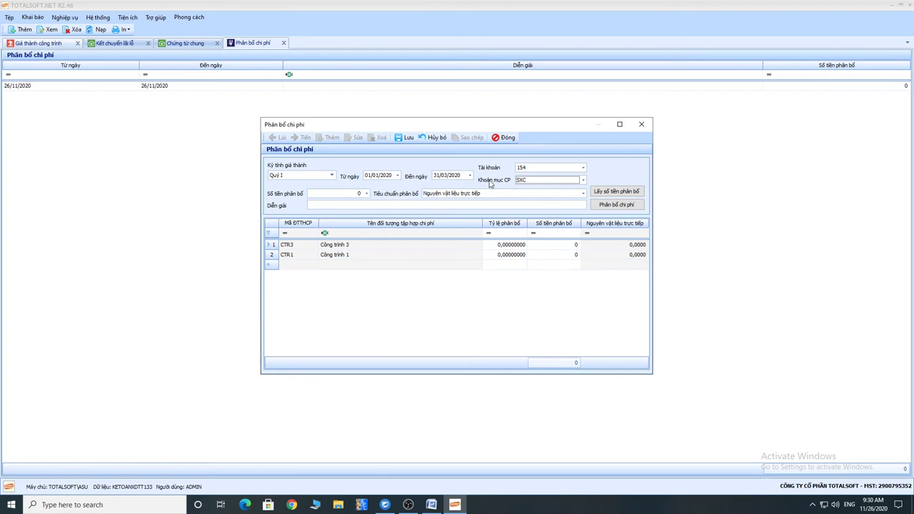
- Retrieve the SXC allocation amount and allocate it to the projects by Nguyên vật liệu trực tiếp
left_click(540, 182)
left_click(515, 183)
left_click(613, 190)
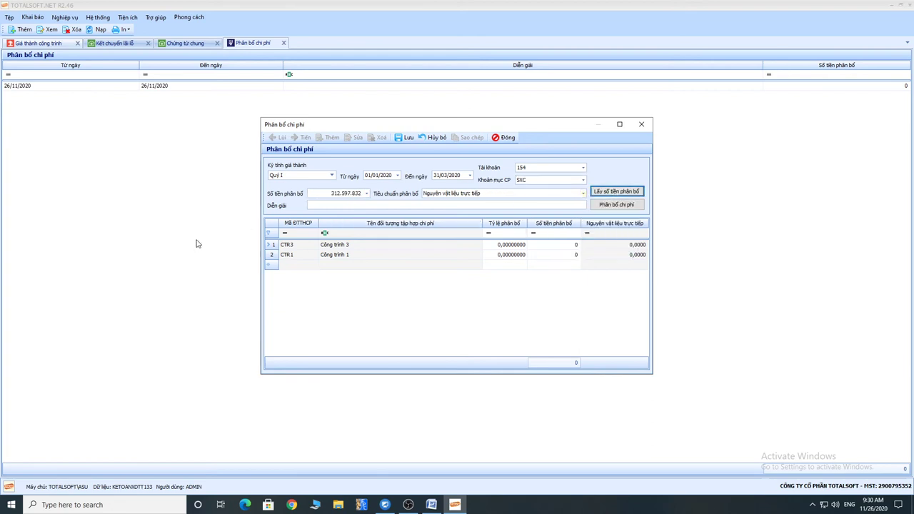
left_click_drag(312, 196, 364, 193)
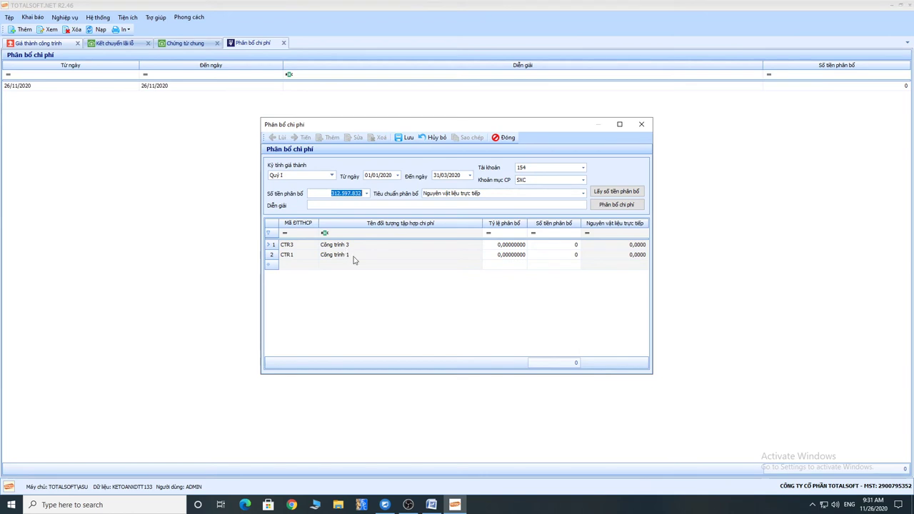
left_click(614, 206)
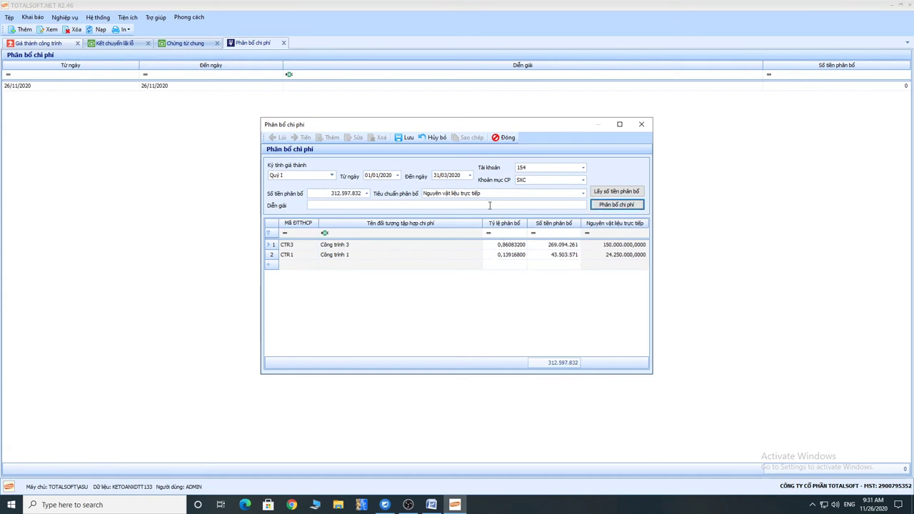
- Try allocating the SXC costs with Doanh thu as the allocation criterion
left_click(468, 194)
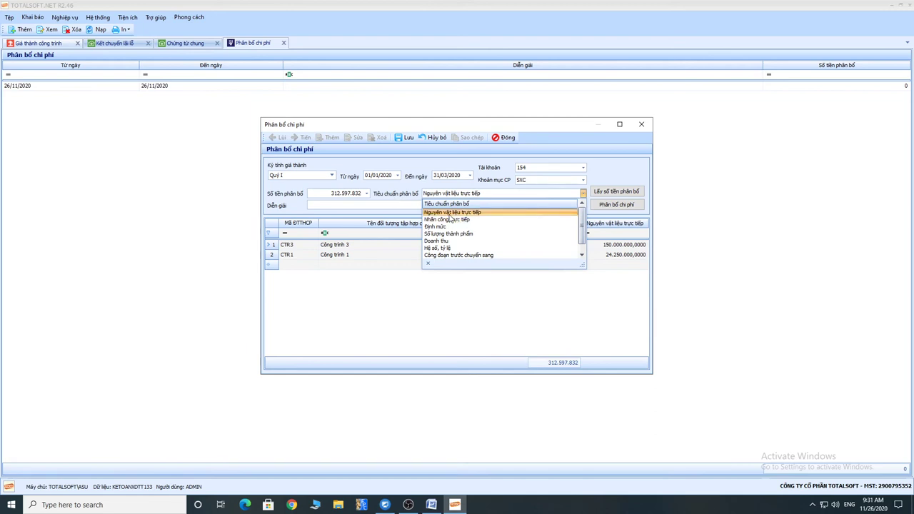
left_click(437, 240)
left_click(610, 205)
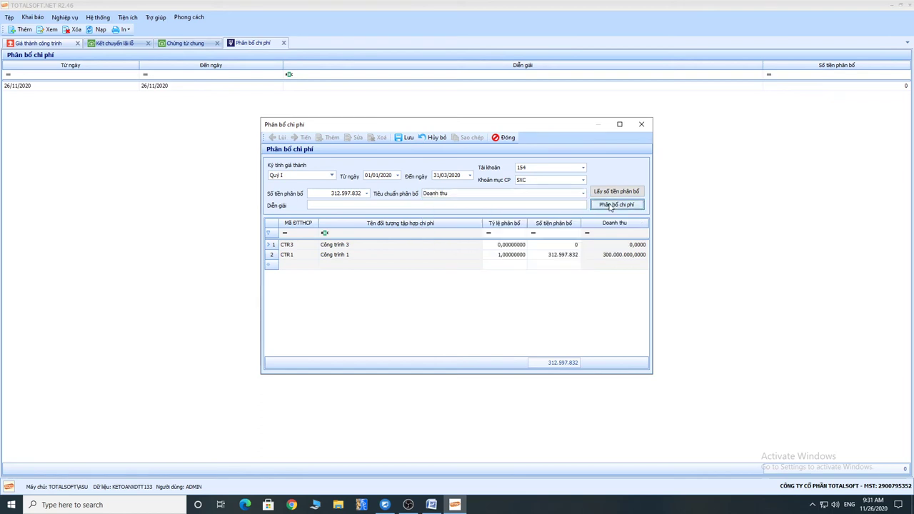
left_click(565, 257)
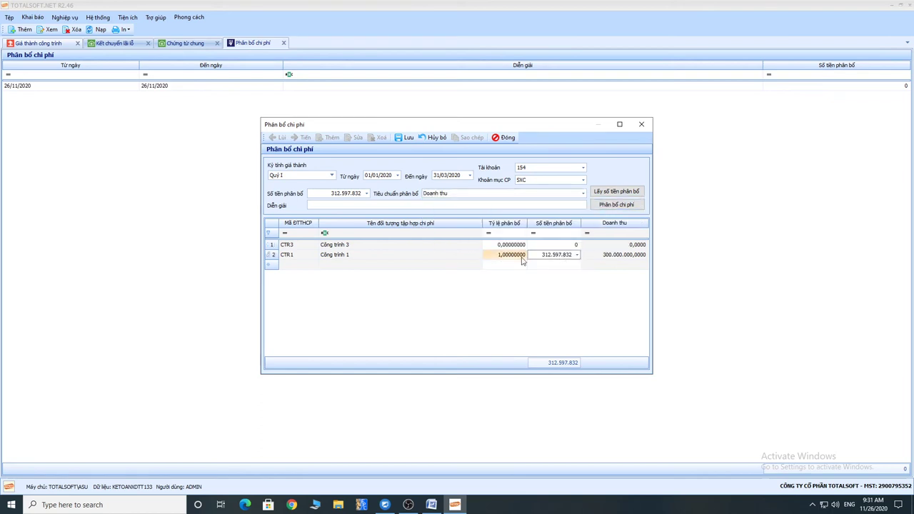
- Switch the allocation criterion back to Nguyên vật liệu trực tiếp, reallocate the costs, then save and close the entry
left_click(447, 196)
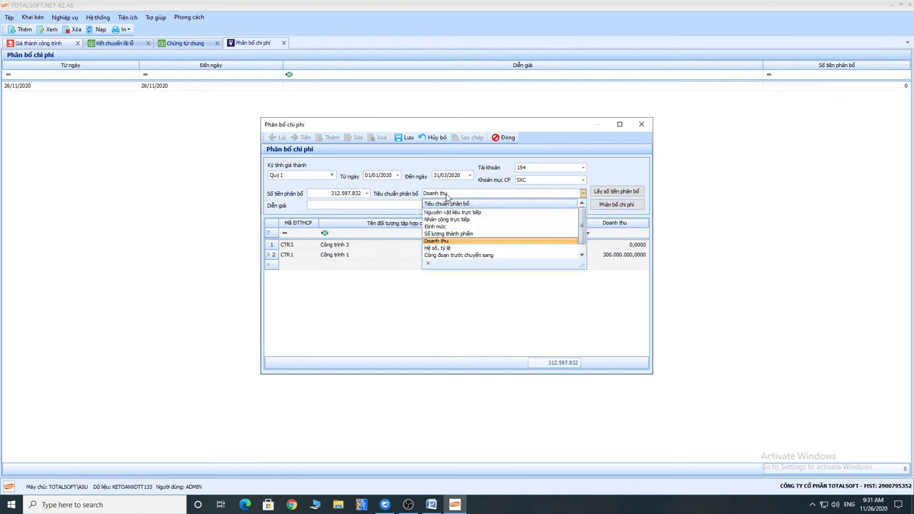
left_click(532, 213)
left_click(617, 204)
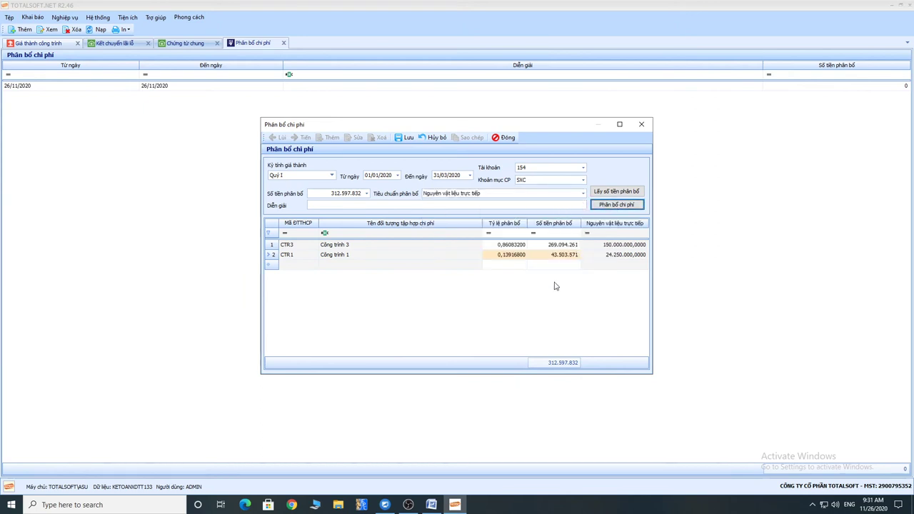
left_click(404, 137)
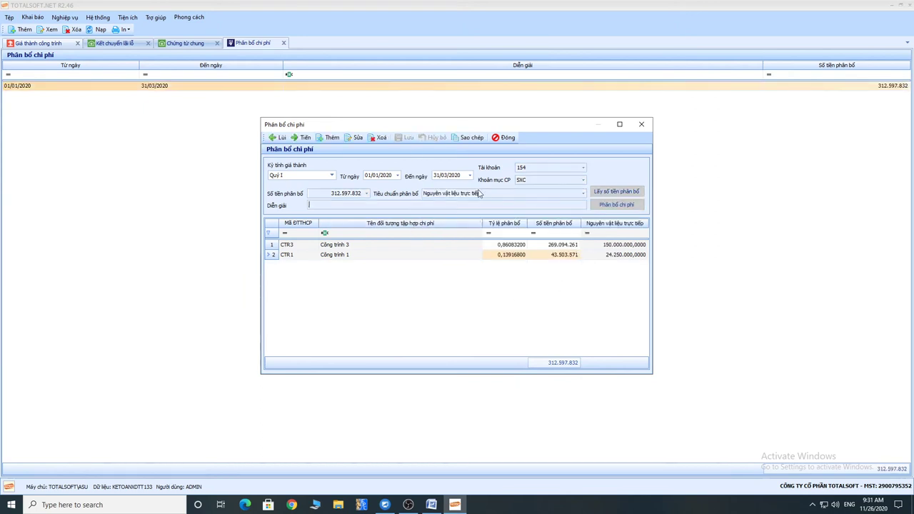
left_click(504, 141)
- Run the Quý I Bảng phân tích giá thành công trình report for all projects, review the allocated costs and closing balances, and close it
left_click(64, 43)
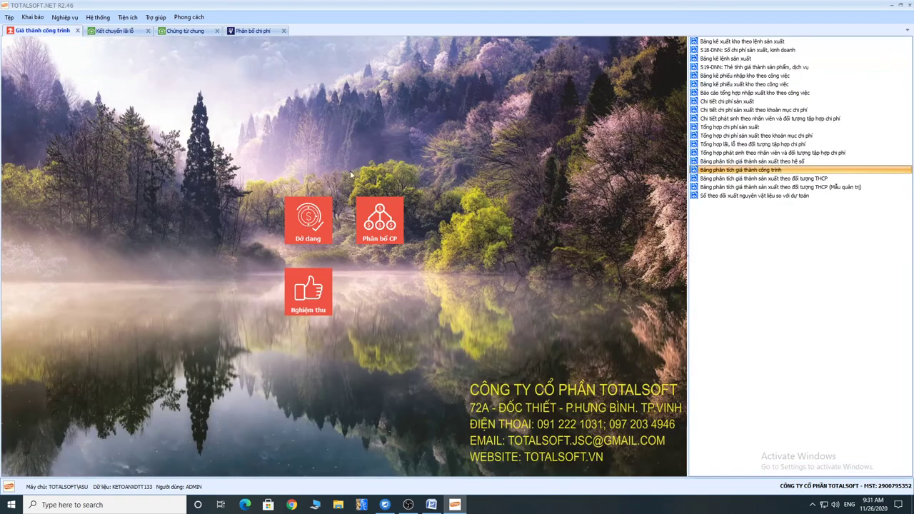
double_click(722, 170)
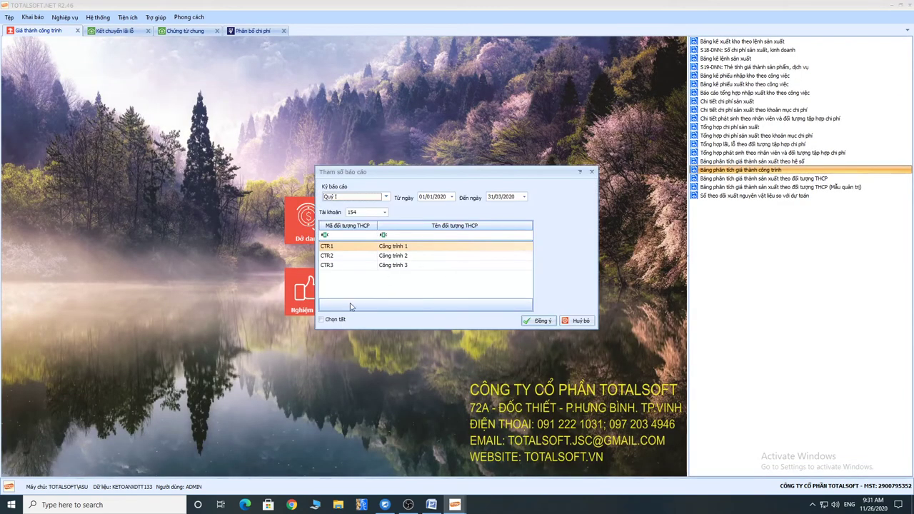
left_click(328, 320)
left_click(537, 321)
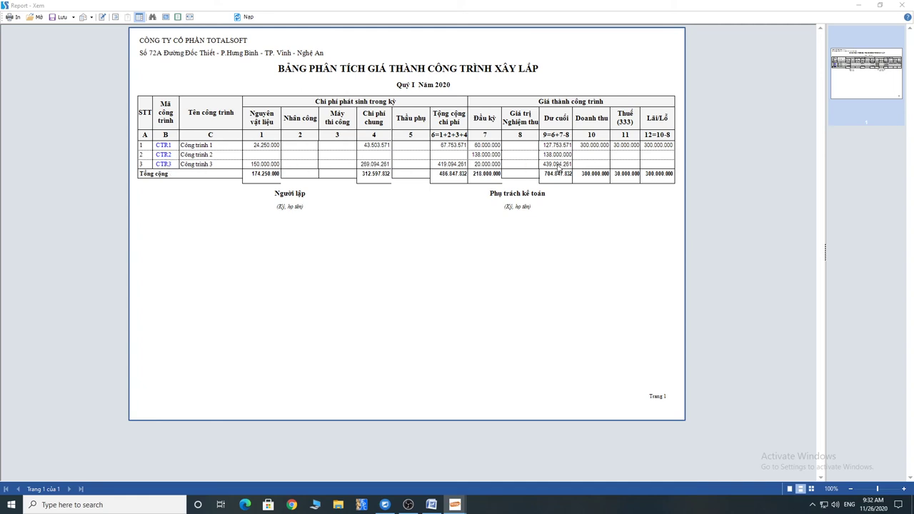
left_click(899, 7)
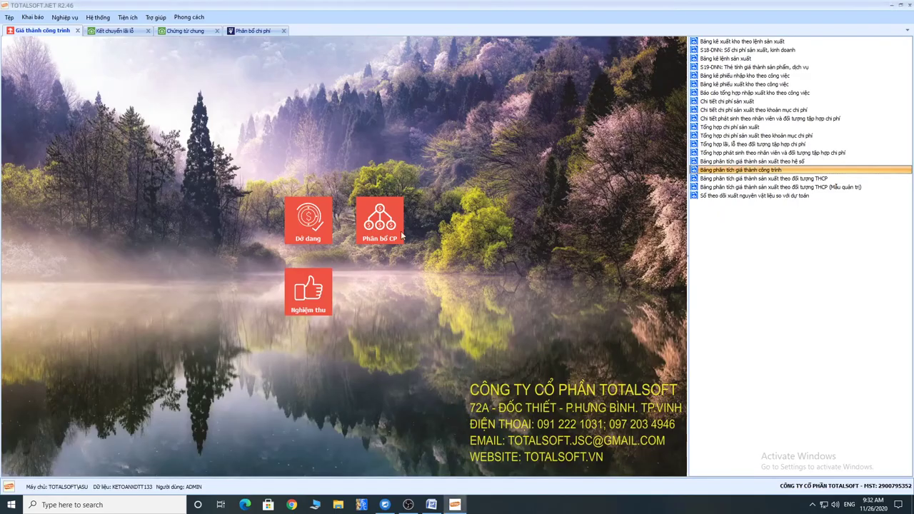
- Open the Nghiệm thu function from the construction costing module and retrieve project data up to 31/03/2020
left_click(307, 291)
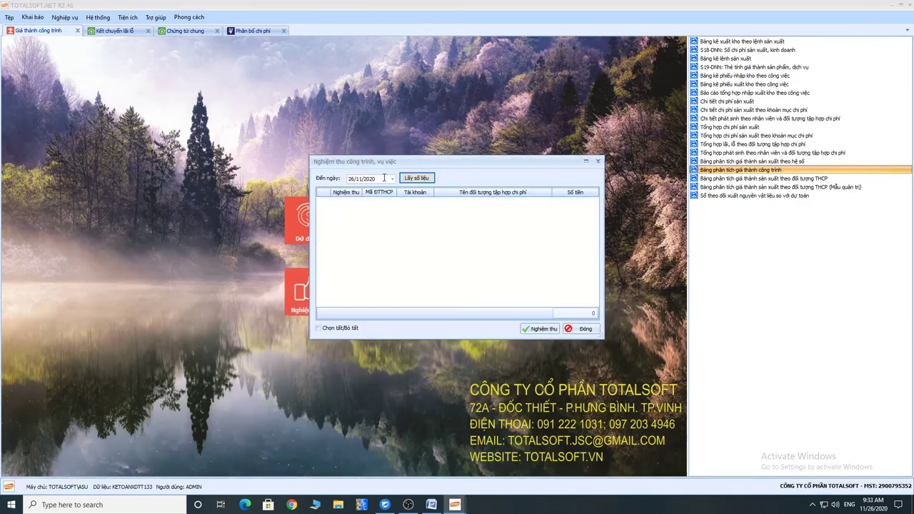
left_click(353, 180)
key("Right")
type("01")
key("Tab")
left_click(353, 179)
key("Right")
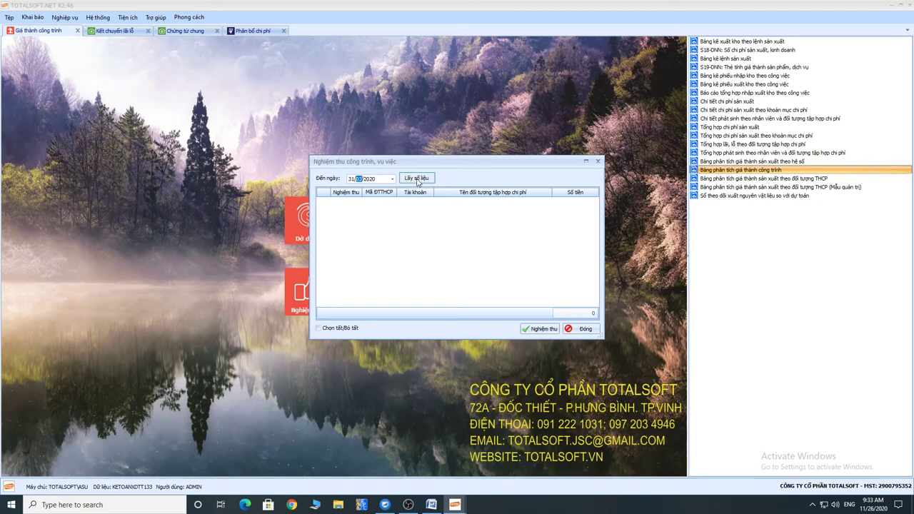
left_click(416, 179)
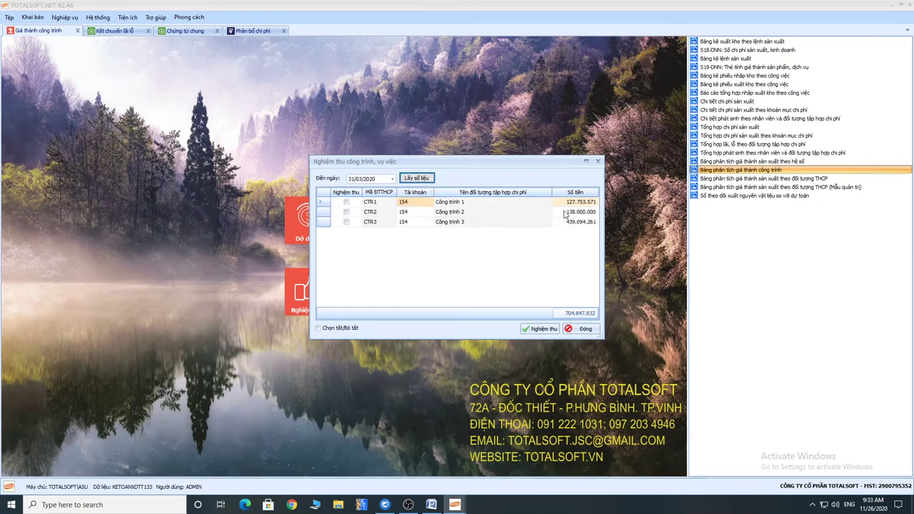
- Select Công trình 1 for acceptance, set its amount to 127.000.000, and generate the acceptance voucher
left_click(346, 202)
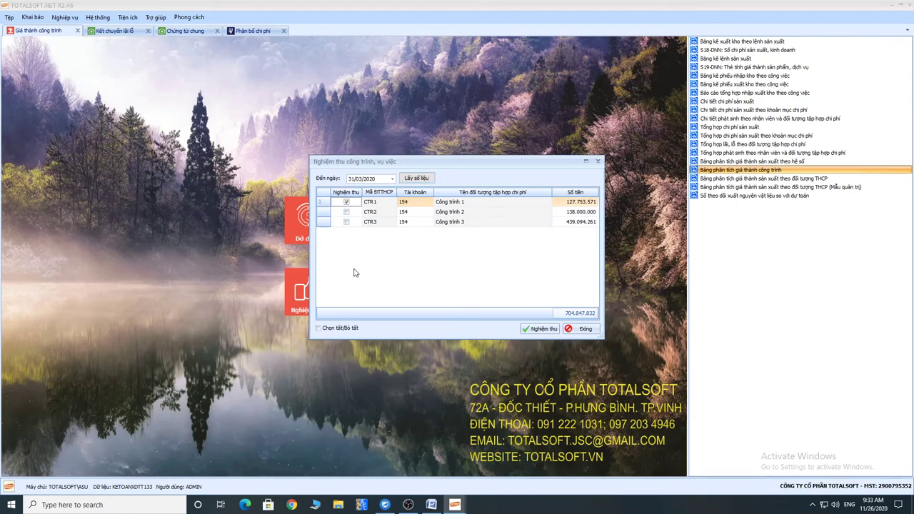
left_click(577, 205)
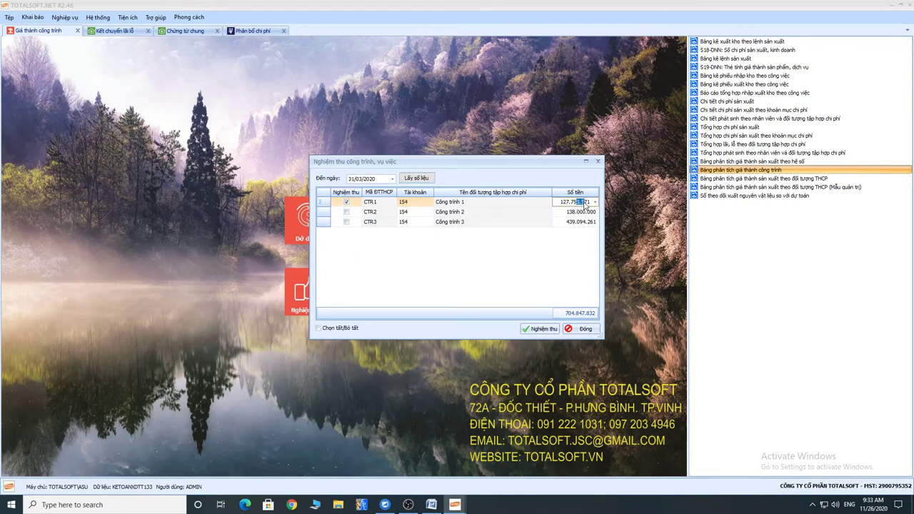
left_click_drag(591, 203, 573, 208)
type("000.000")
key("Return")
left_click(537, 329)
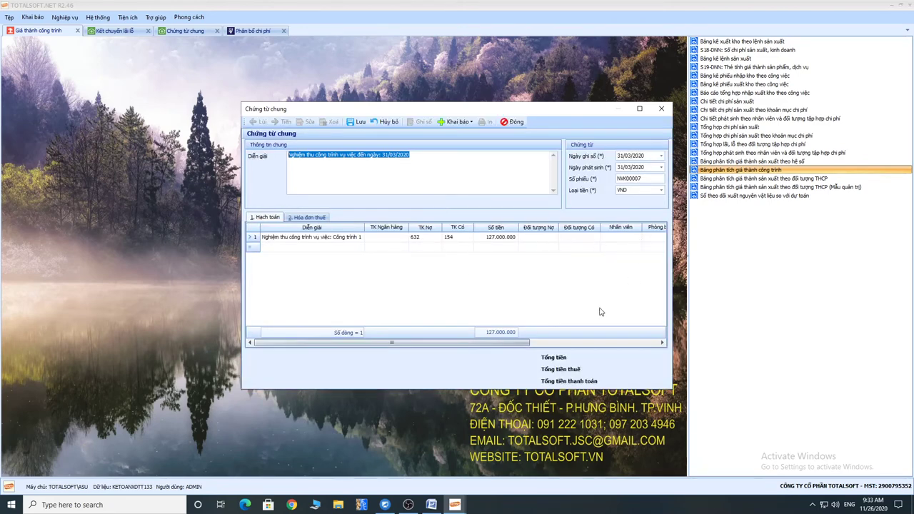
- Look through the Khoản mục chi phí options for the voucher's accounting line to find a suitable acceptance item
left_click_drag(455, 345, 561, 345)
left_click(569, 238)
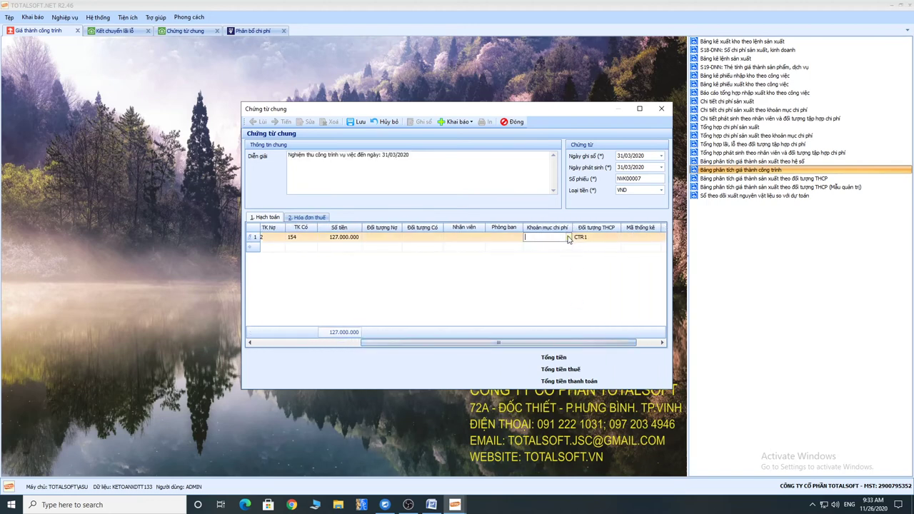
left_click(568, 237)
scroll(551, 285, "down", 2)
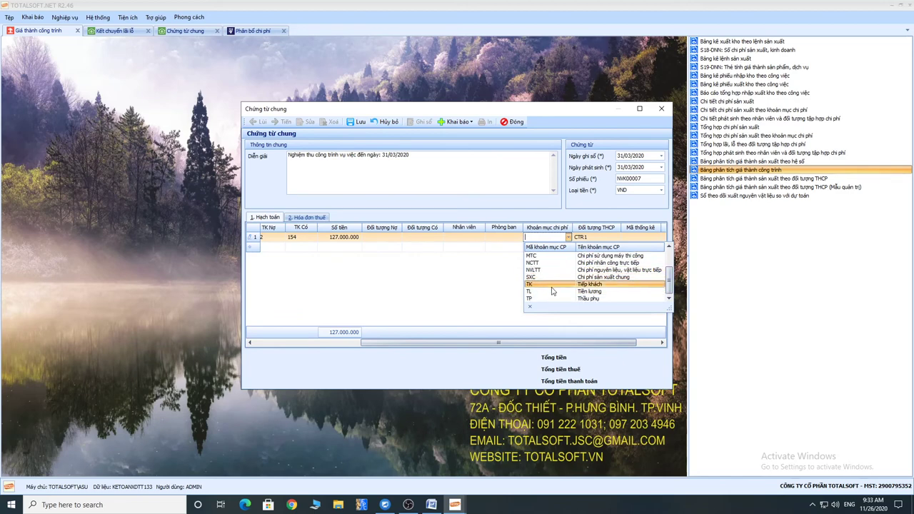
scroll(554, 289, "up", 3)
scroll(556, 289, "up", 1)
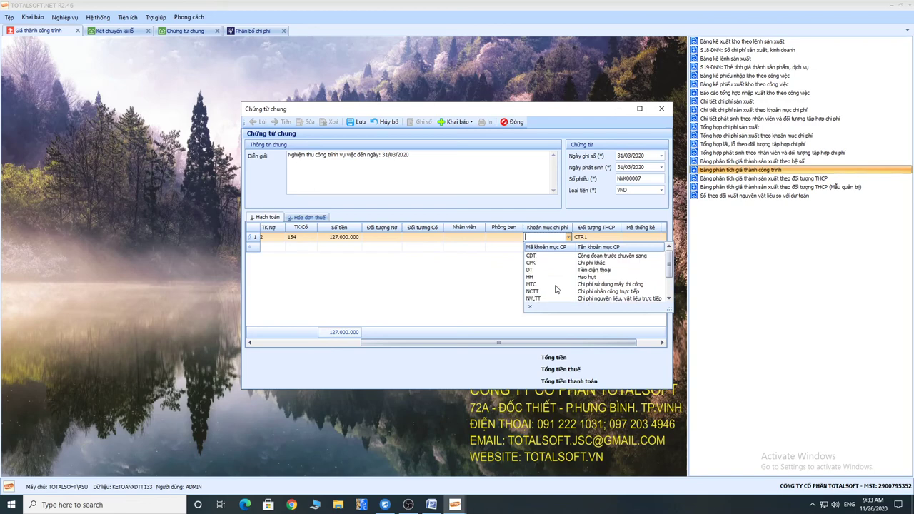
left_click(482, 273)
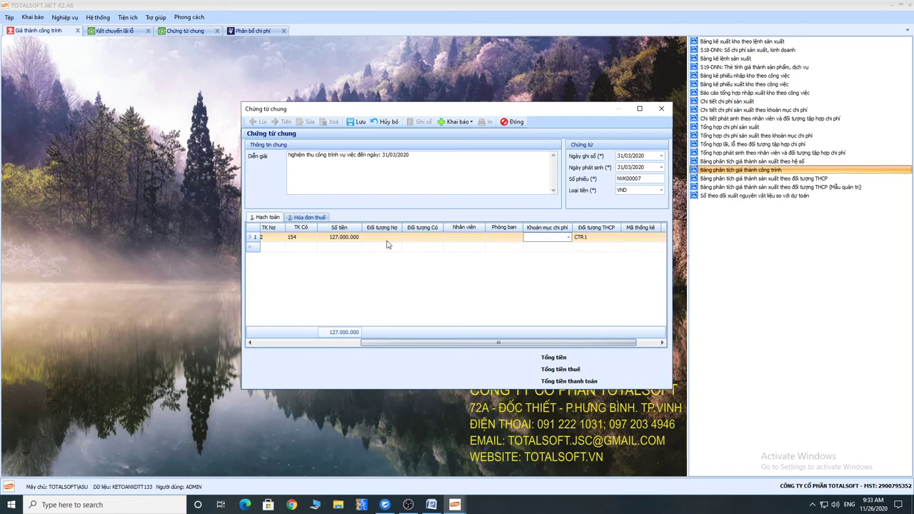
- Save the Công trình 1 acceptance voucher without a cost item, then close it and the acceptance window
left_click(357, 122)
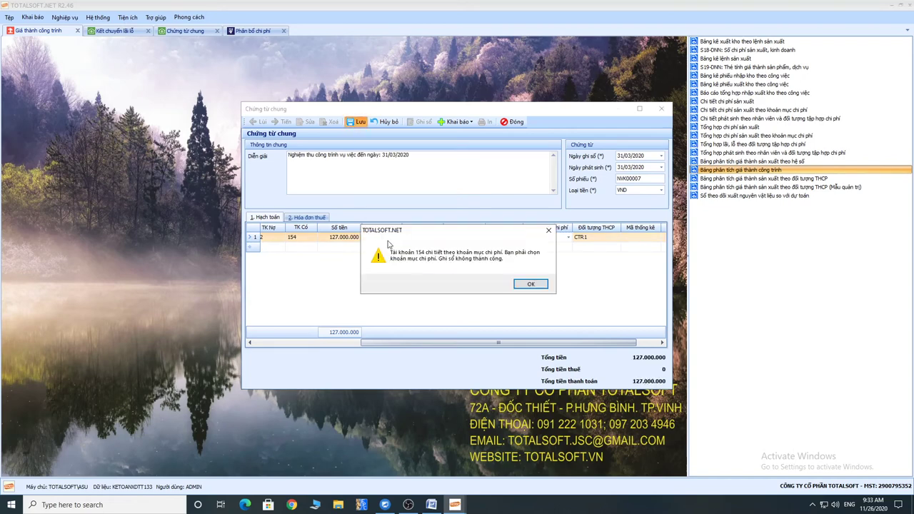
left_click(530, 285)
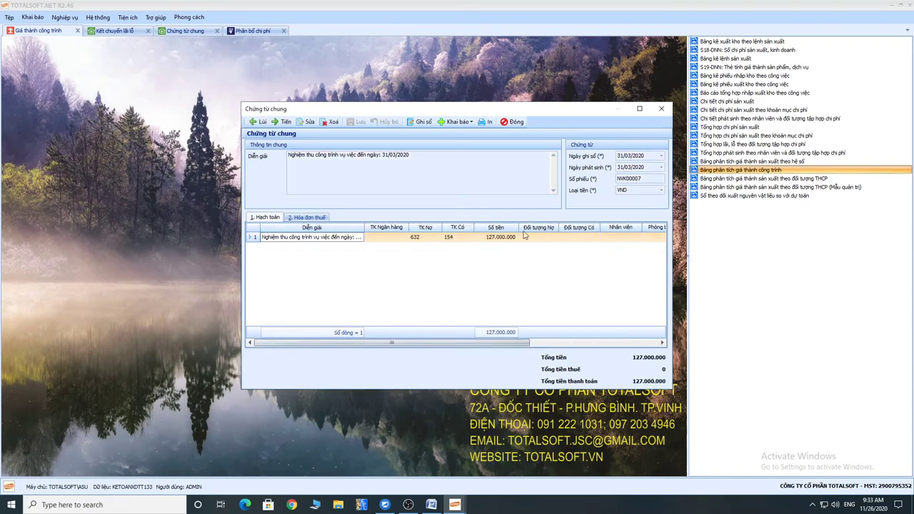
left_click(512, 122)
left_click(516, 285)
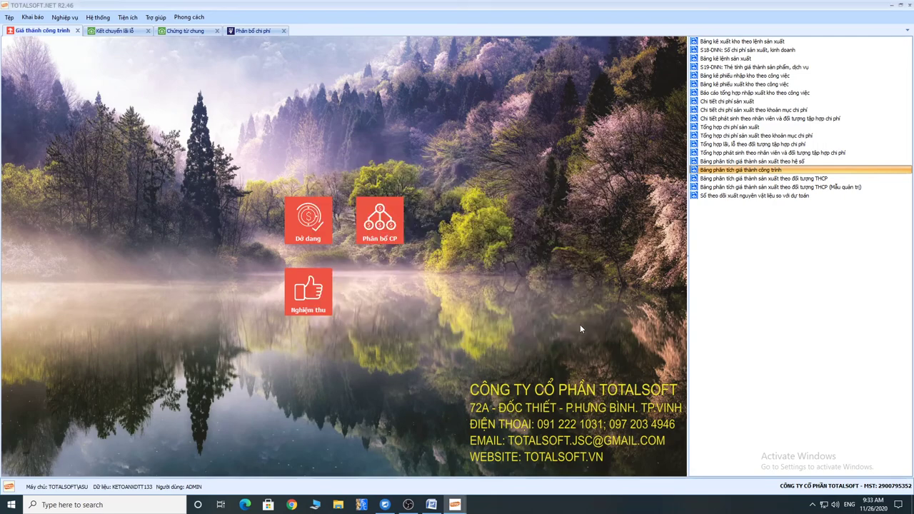
- Add a cost item with code NT and name Nghiệm thu công trình under Chi phí sản xuất in the Khoản mục chi phí list
left_click(31, 20)
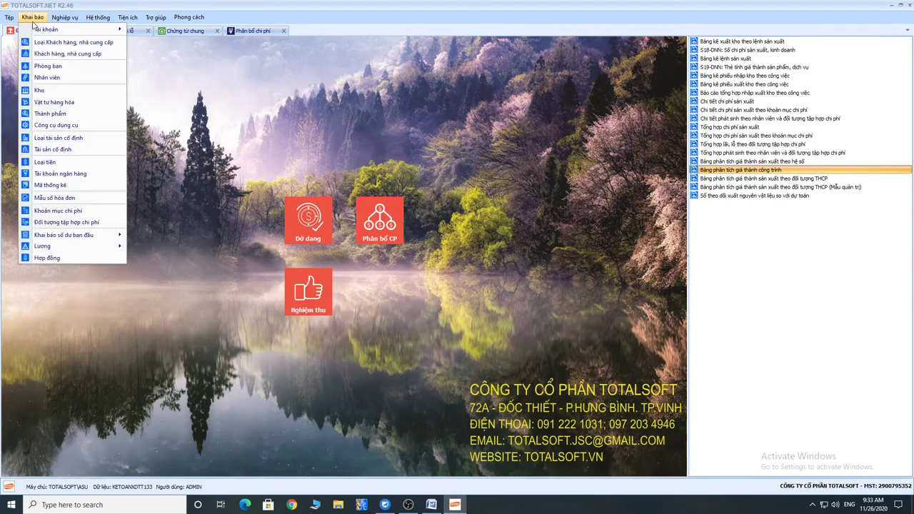
left_click(69, 211)
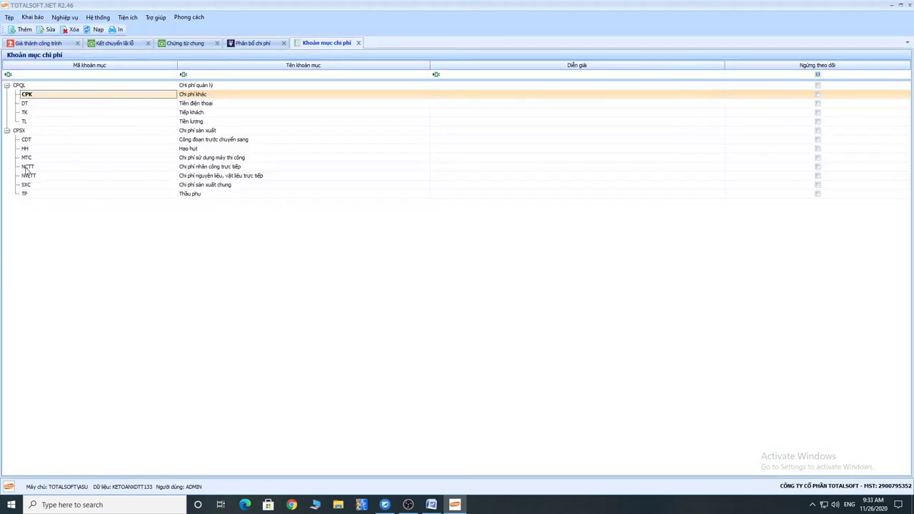
right_click(27, 169)
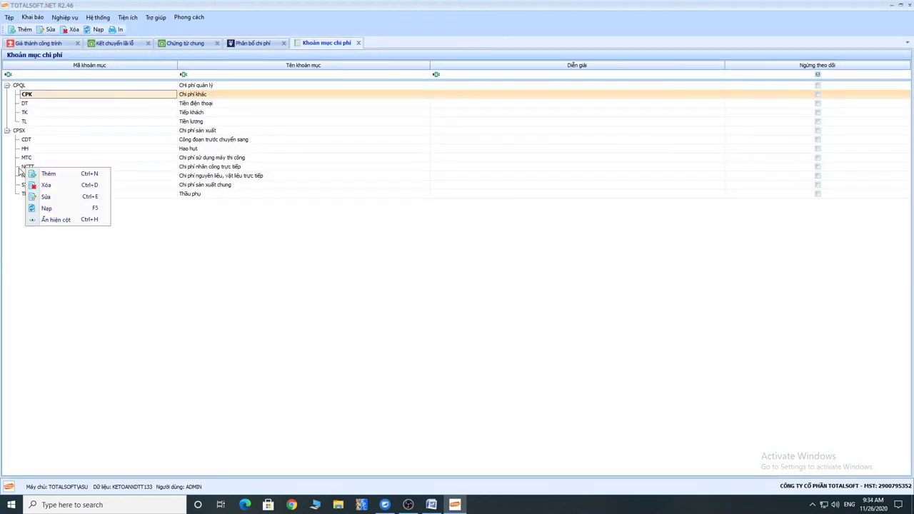
left_click(20, 172)
left_click(31, 169)
right_click(30, 168)
left_click(63, 173)
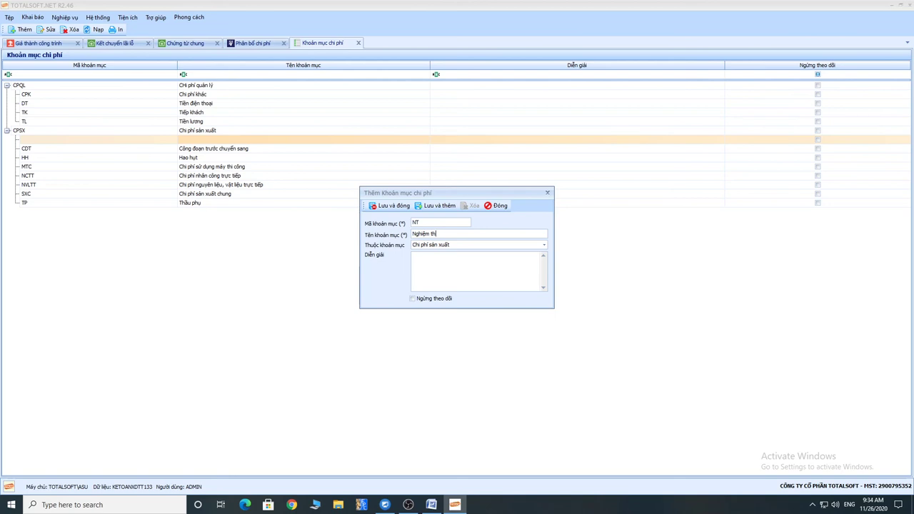
key("Tab")
left_click(393, 205)
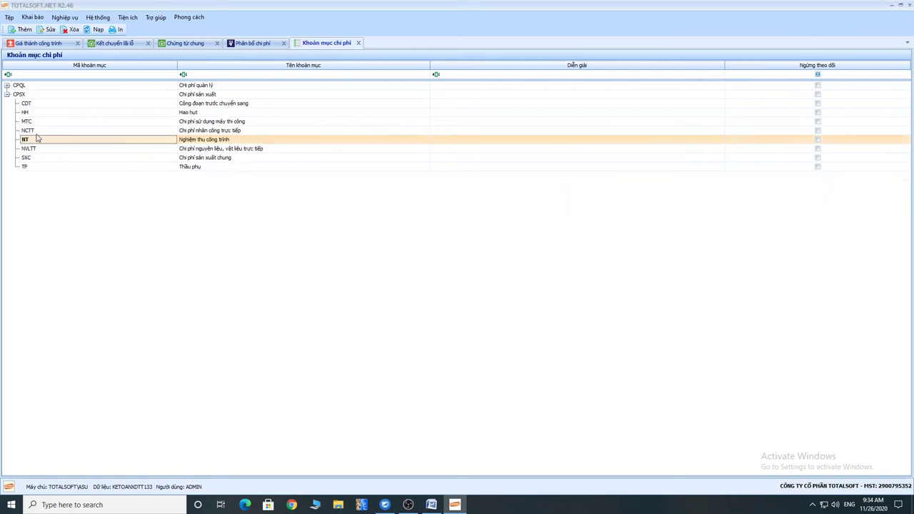
- Set the cost item to NT on the Công trình 1 acceptance voucher dated 31/03/2020, then save and close it
left_click(182, 43)
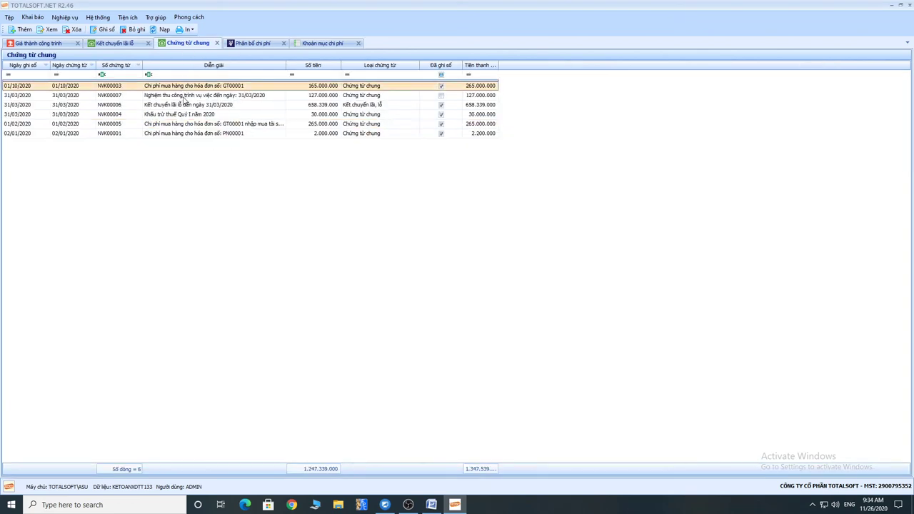
double_click(182, 97)
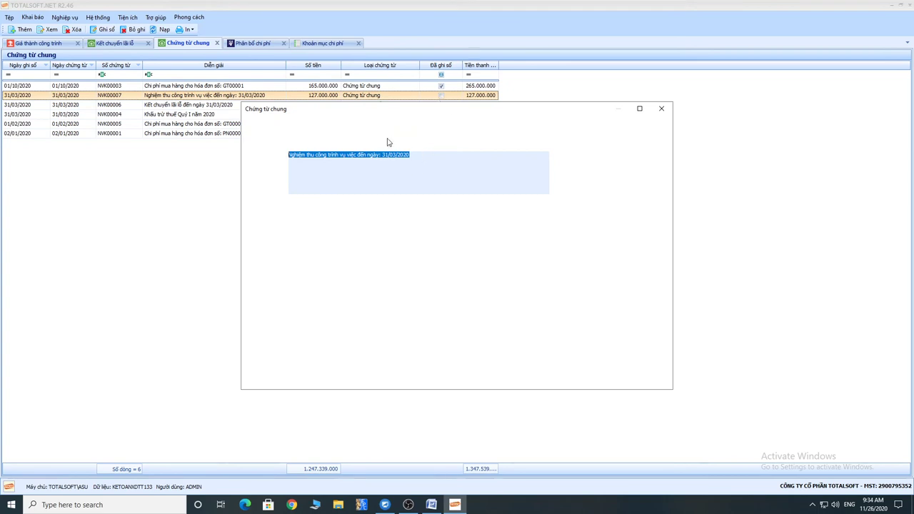
left_click(337, 122)
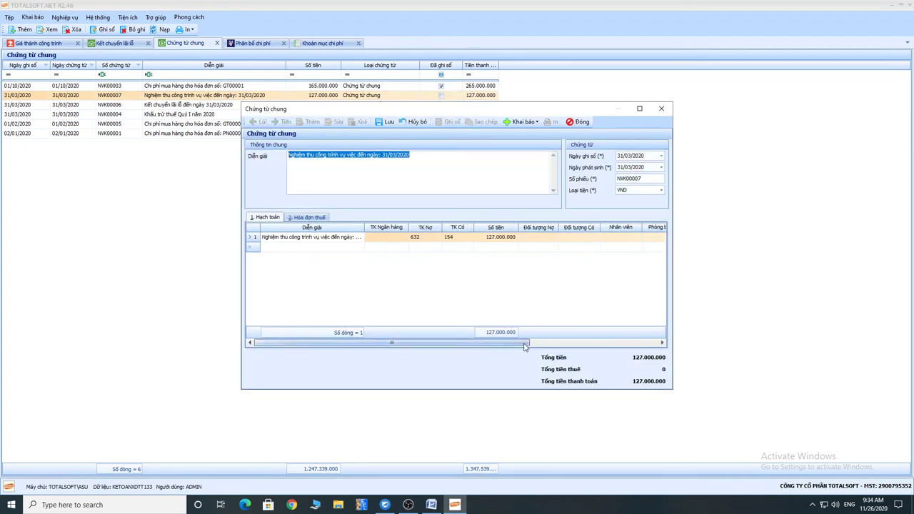
left_click_drag(525, 344, 651, 348)
left_click(537, 237)
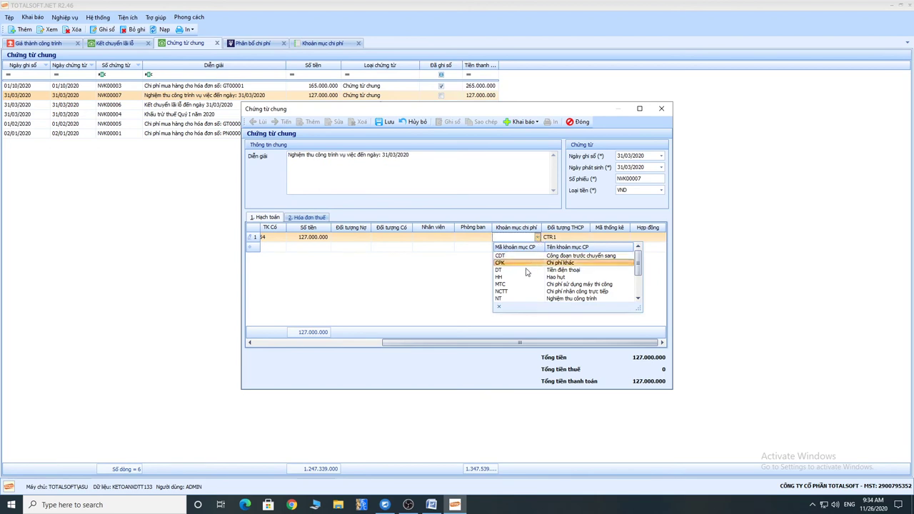
key("Up")
key("Up")
key("Return")
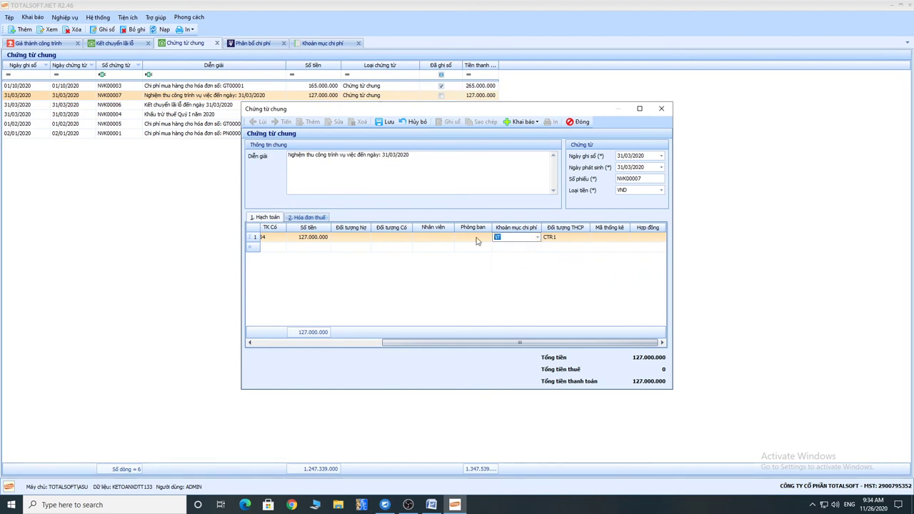
left_click(384, 123)
left_click(578, 122)
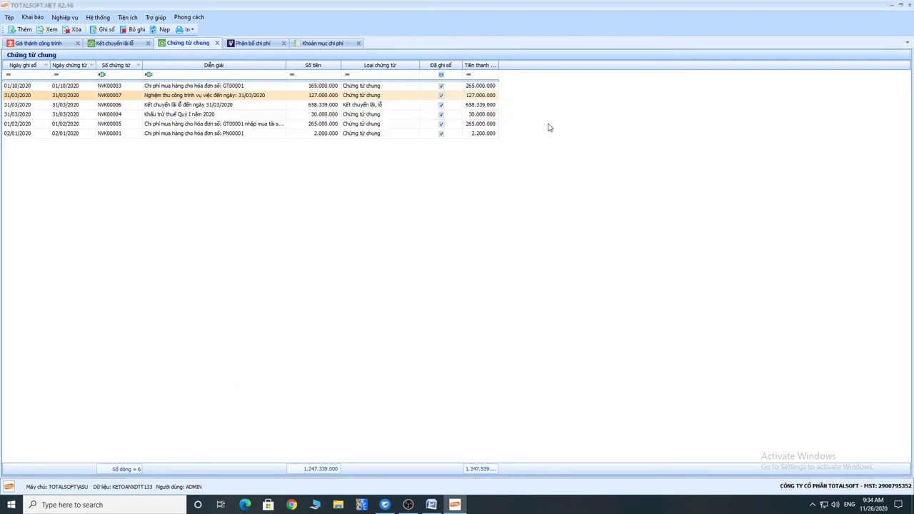
- View the Bảng phân tích giá thành công trình report for all projects in Quý I, account 154, then close it
left_click(39, 43)
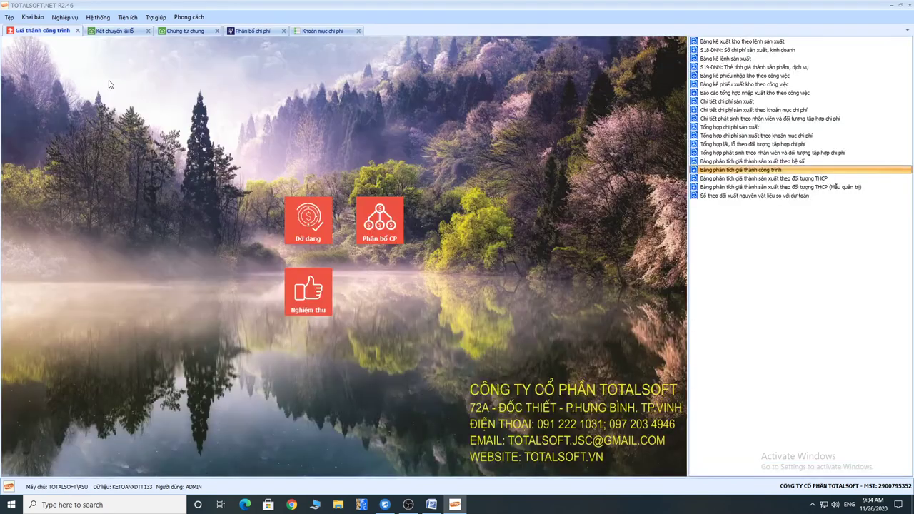
double_click(769, 172)
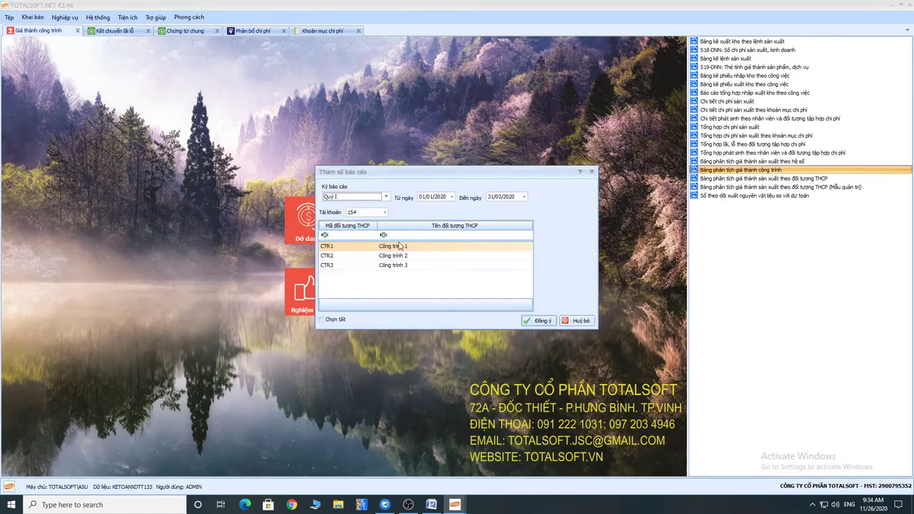
left_click(332, 321)
left_click(533, 321)
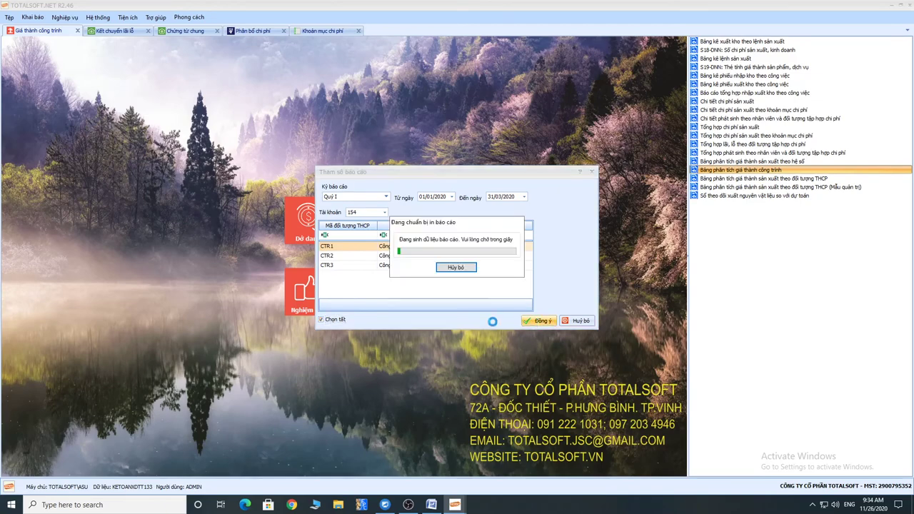
key("Return")
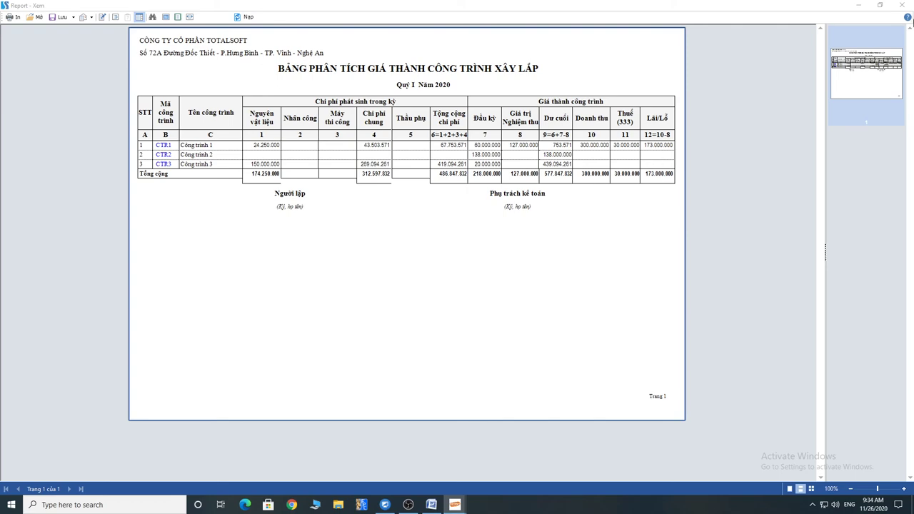
left_click(901, 5)
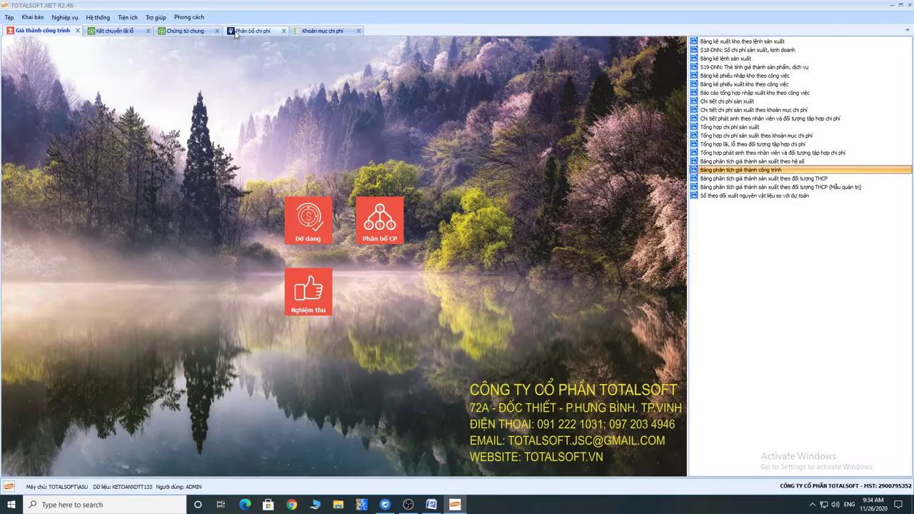
- Unpost and delete the profit and loss carry-forward voucher dated 31/03/2020
left_click(107, 30)
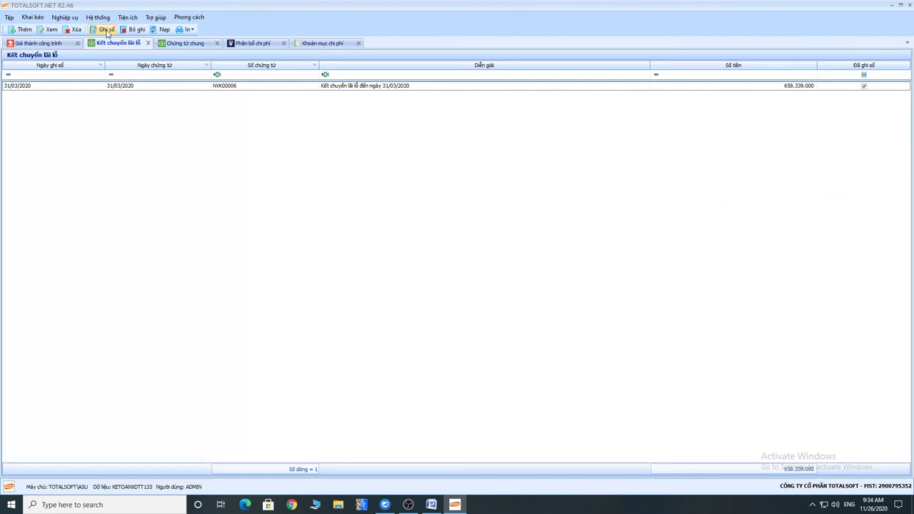
left_click(144, 87)
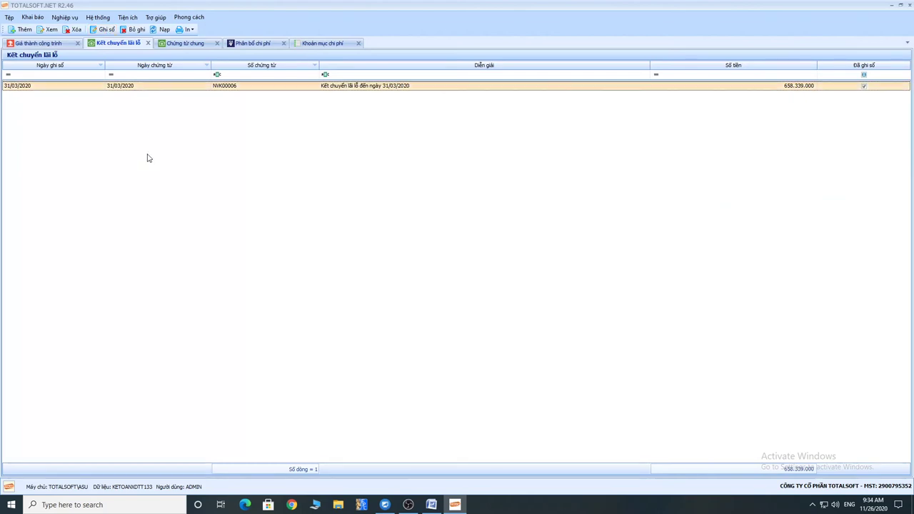
left_click(132, 29)
left_click(475, 285)
left_click(71, 29)
left_click(480, 285)
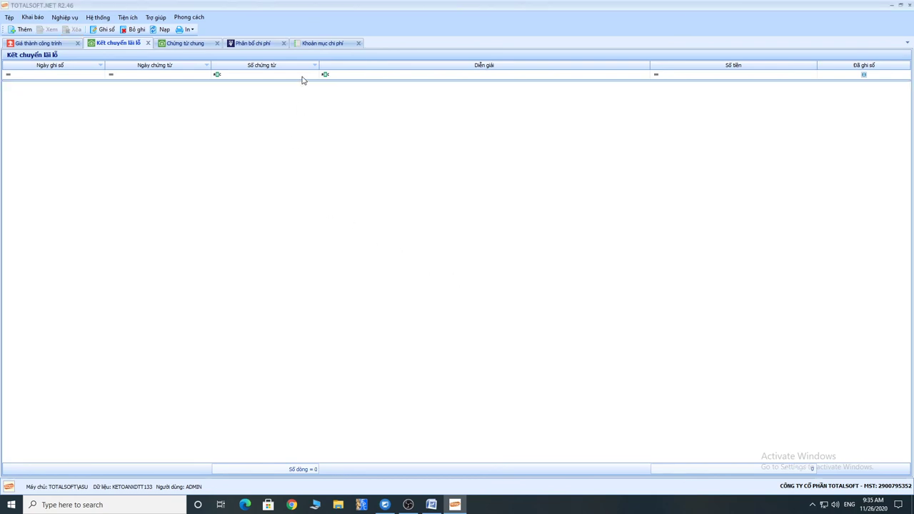
- View the F01-DNN Bảng cân đối tài khoản report for Quý I through its last accounts, then close it
left_click(128, 17)
left_click(169, 109)
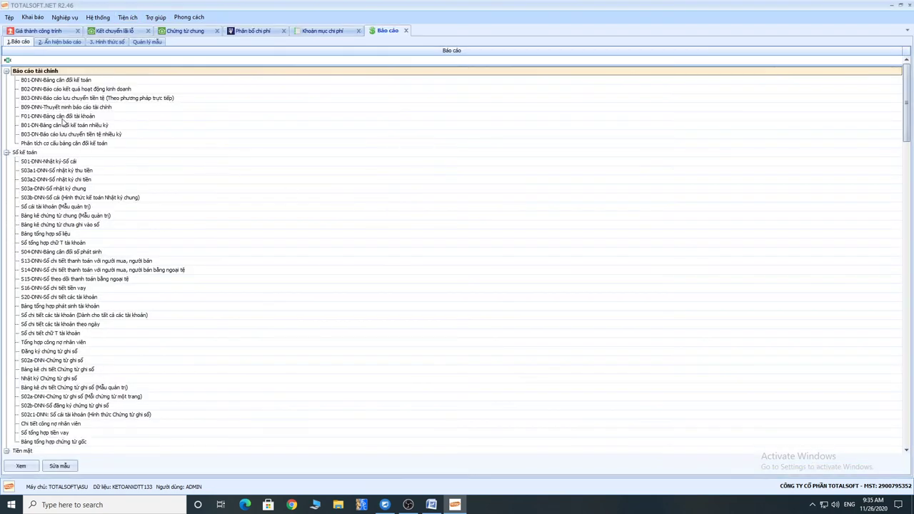
double_click(63, 115)
left_click(489, 279)
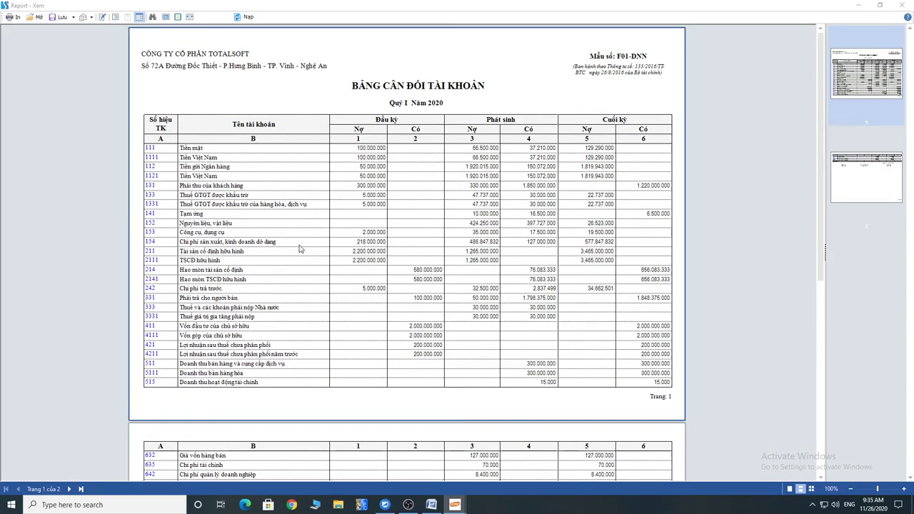
scroll(450, 211, "down", 3)
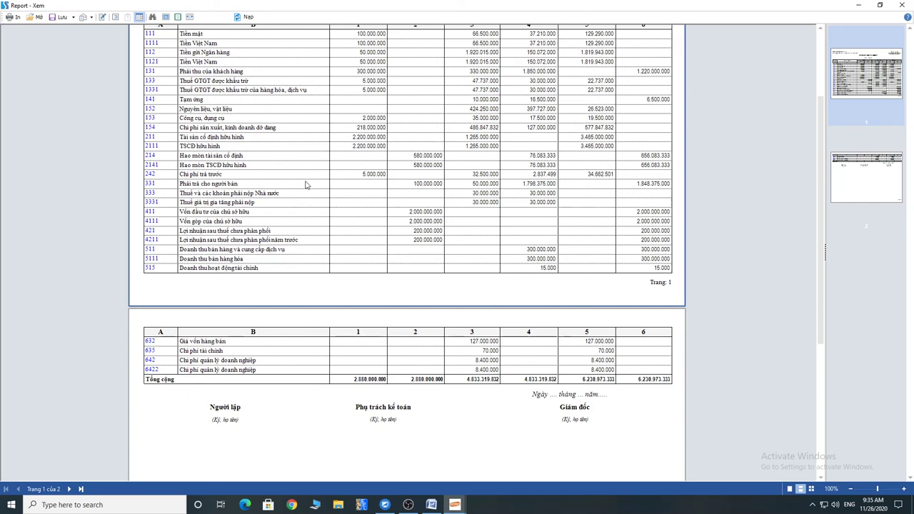
key("Escape")
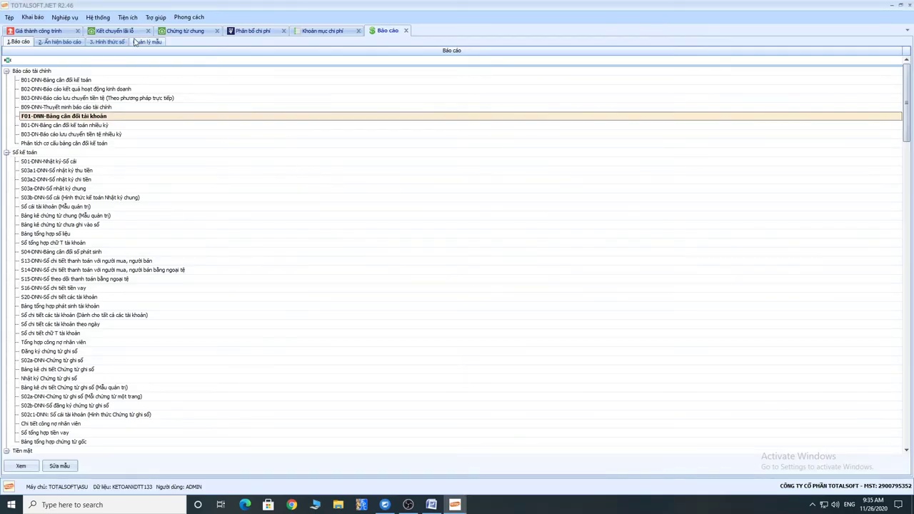
- Check the corporate income tax rate in the system options
left_click(100, 18)
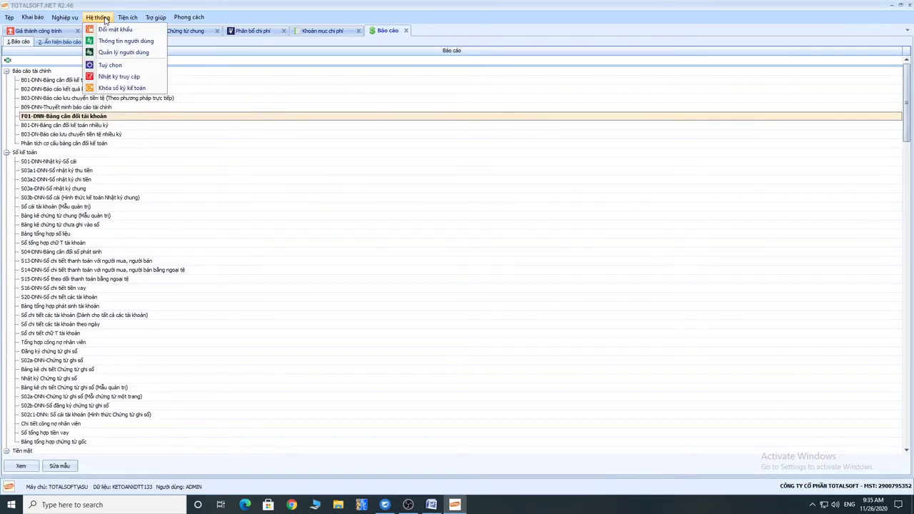
left_click(111, 66)
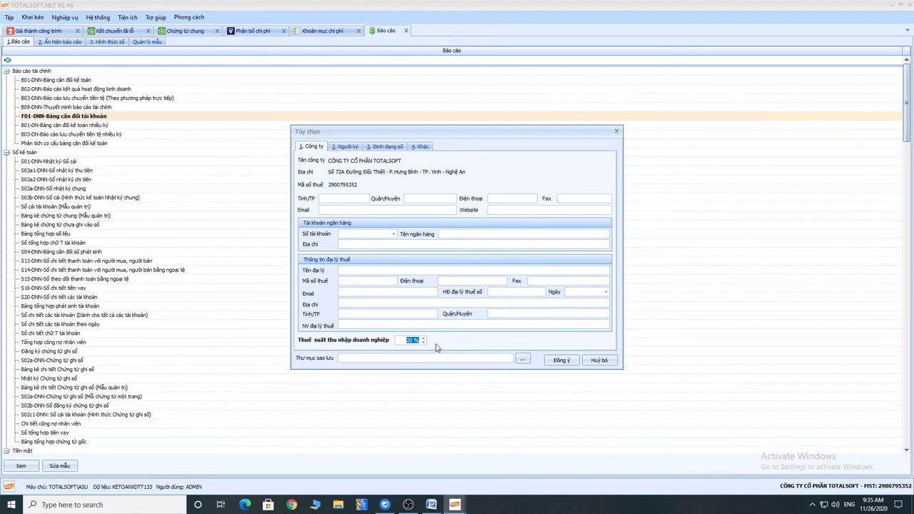
left_click(561, 360)
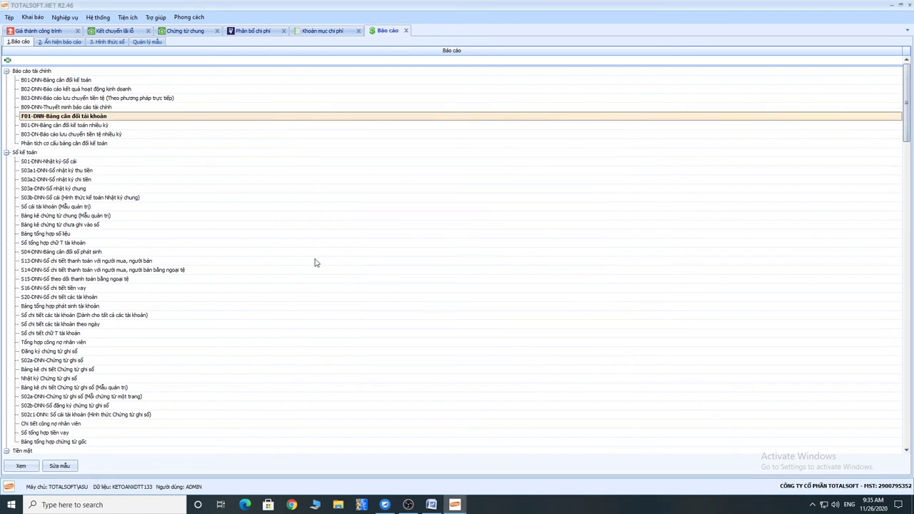
- Add a new profit and loss carry-forward voucher with posting and document dates of 31/03/2020
left_click(112, 31)
right_click(133, 101)
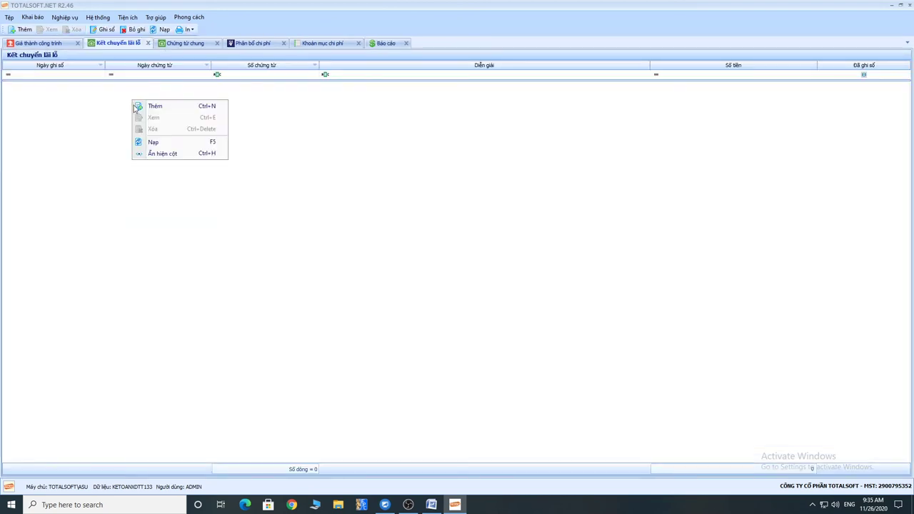
left_click(148, 107)
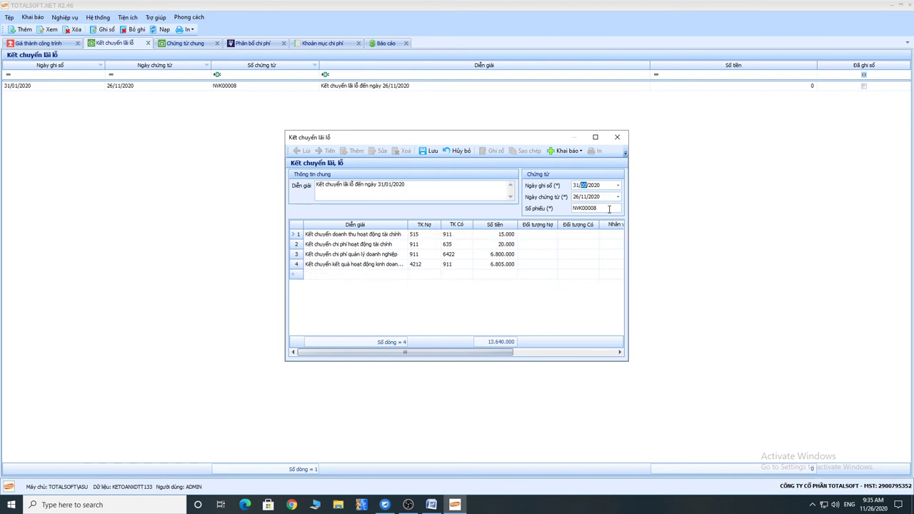
type("3")
key("Tab")
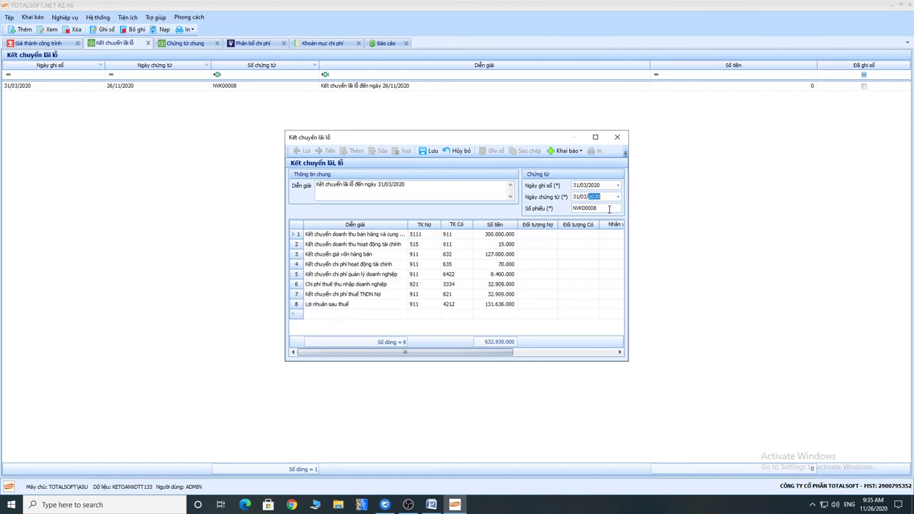
key("Tab")
- Examine the amounts on the corporate income tax expense, tax carry-forward and after-tax profit lines of the voucher
left_click(482, 284)
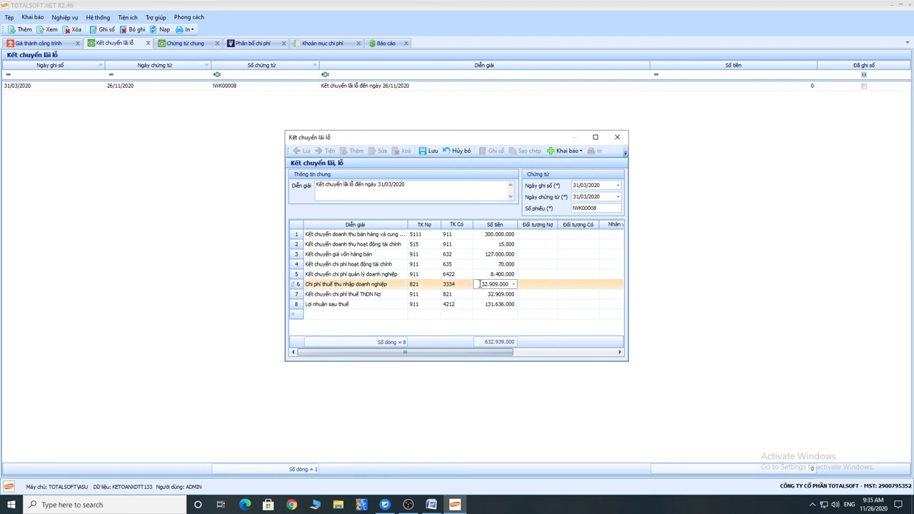
left_click_drag(481, 284, 538, 287)
left_click(482, 295)
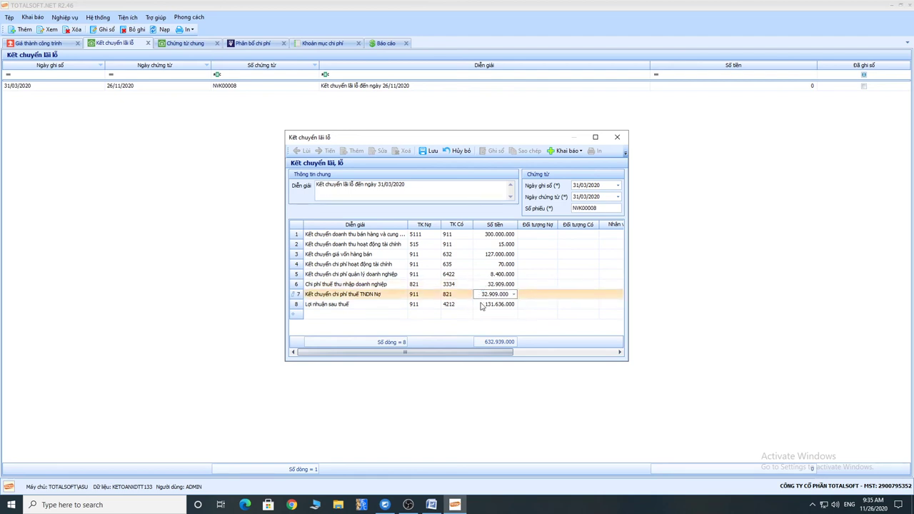
left_click(482, 305)
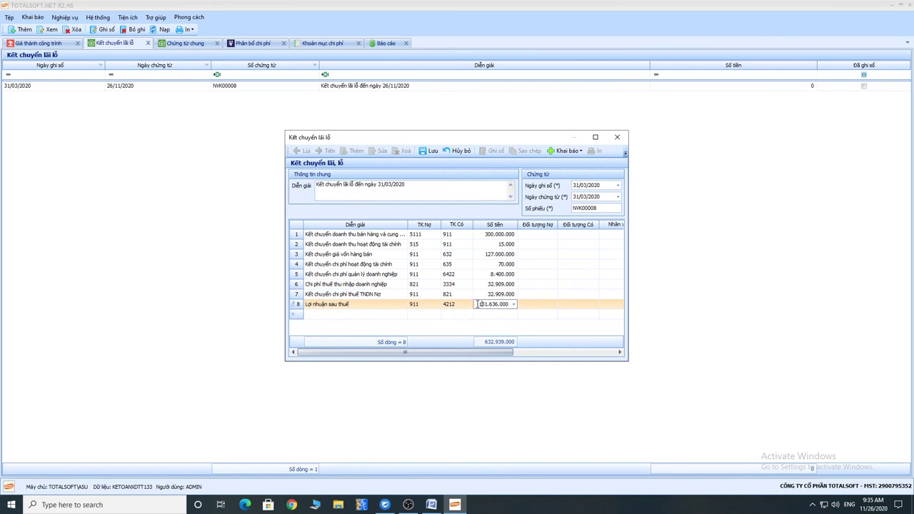
left_click_drag(477, 304, 540, 309)
left_click_drag(478, 304, 510, 304)
left_click(484, 294)
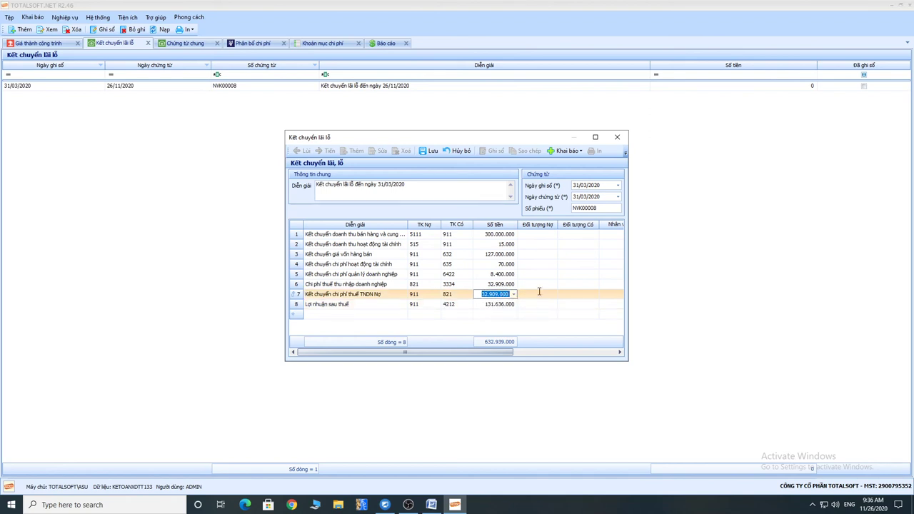
left_click_drag(483, 307, 535, 306)
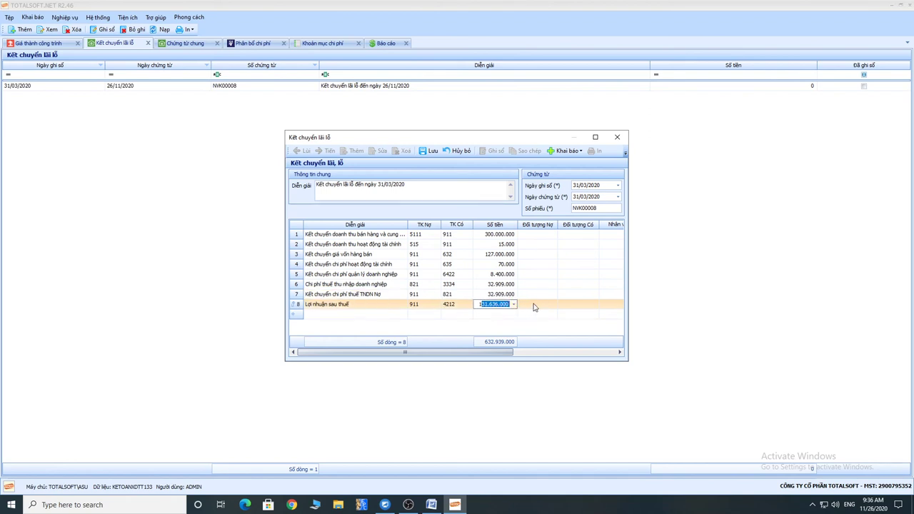
left_click(482, 295)
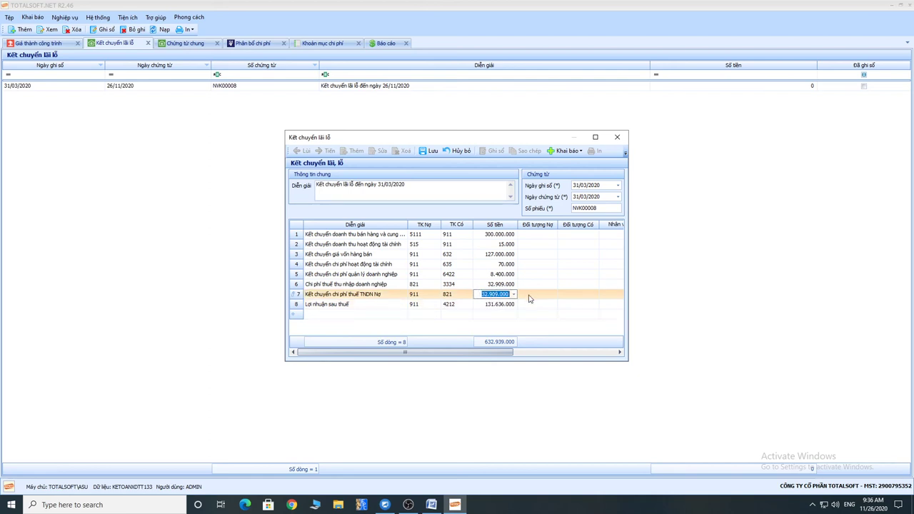
left_click(484, 305)
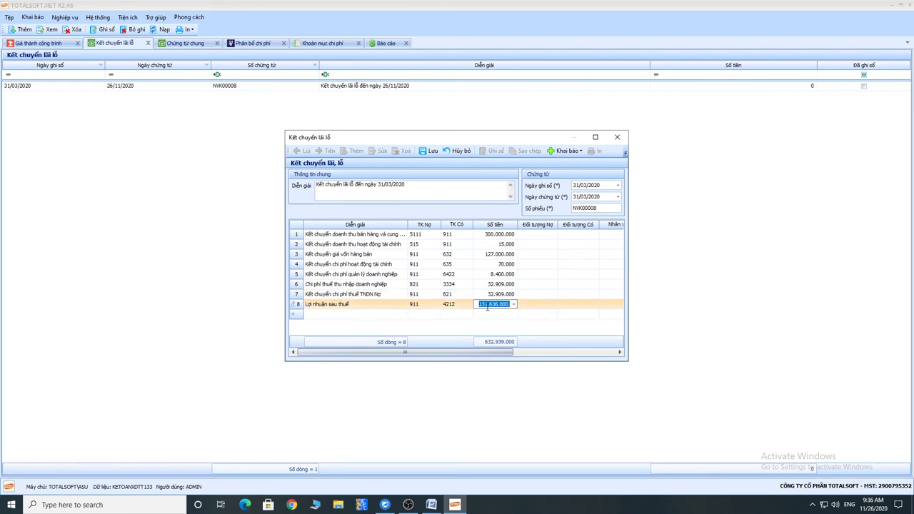
- Save the new profit and loss carry-forward voucher and close its window
left_click(429, 150)
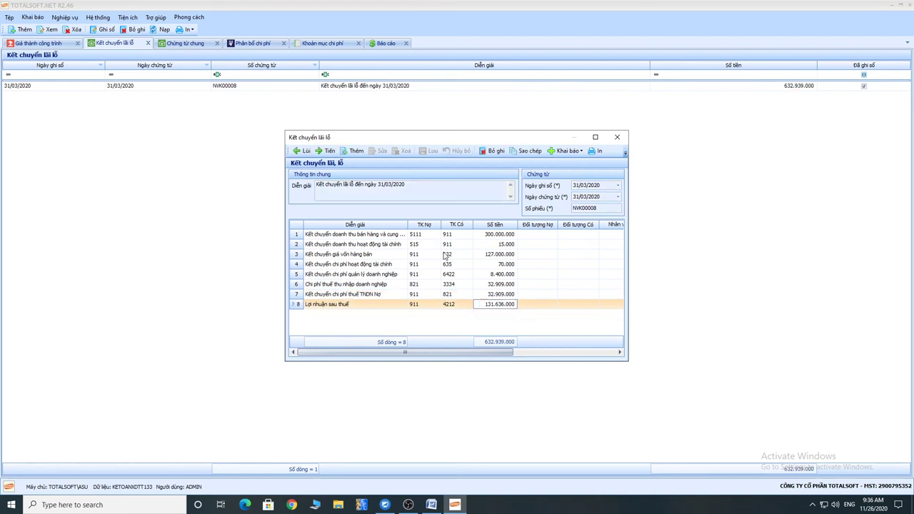
left_click(617, 136)
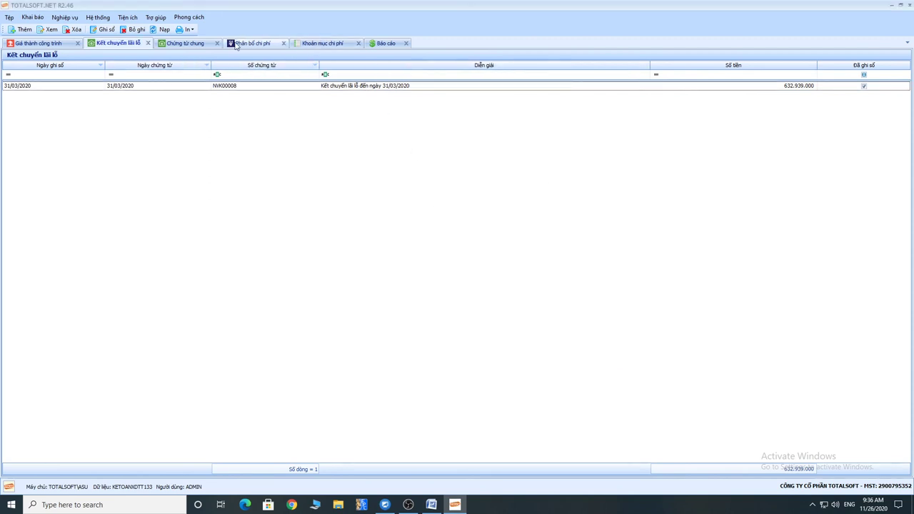
- Review the F01-DNN trial balance (Bảng cân đối tài khoản) for Quý I 2020 and close the report
left_click(384, 43)
double_click(72, 119)
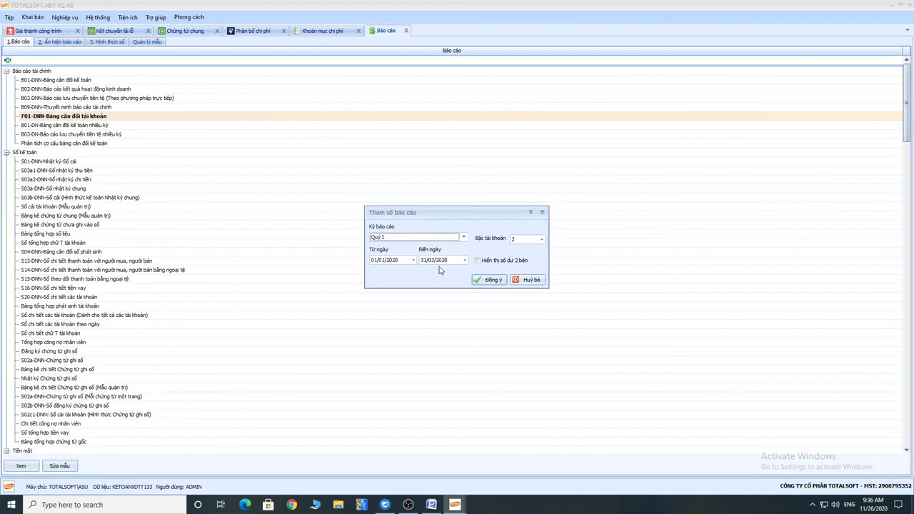
left_click(489, 279)
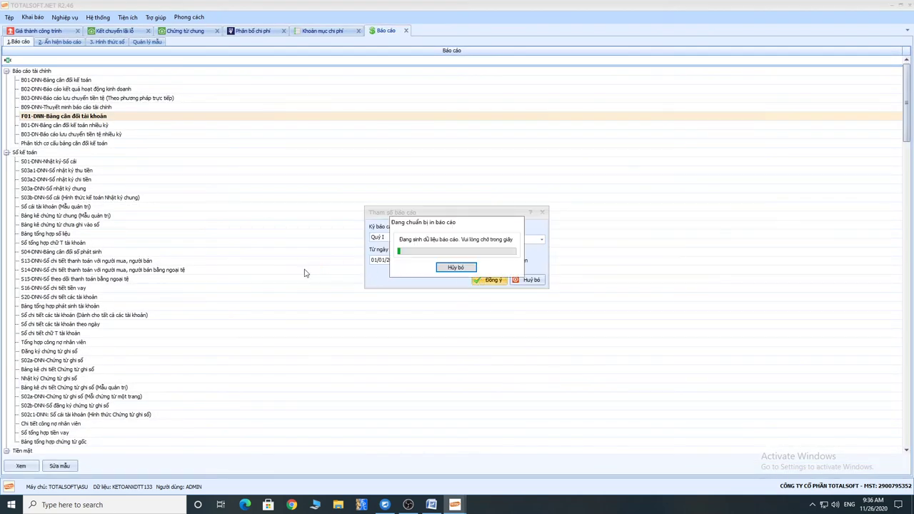
scroll(407, 192, "down", 8)
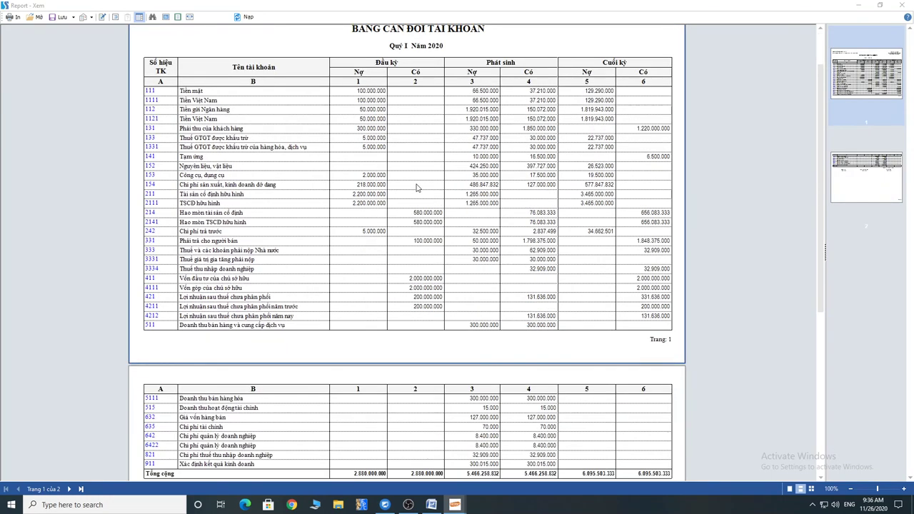
scroll(418, 206, "up", 4)
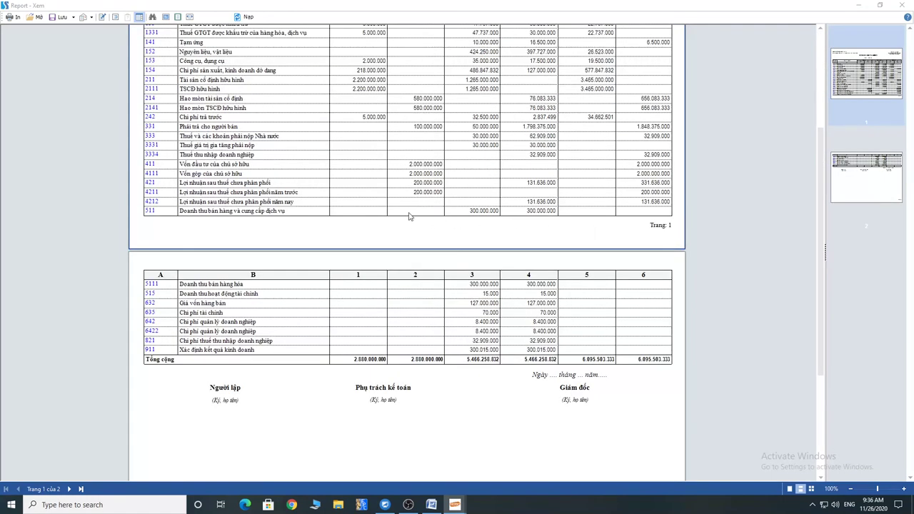
scroll(411, 217, "up", 2)
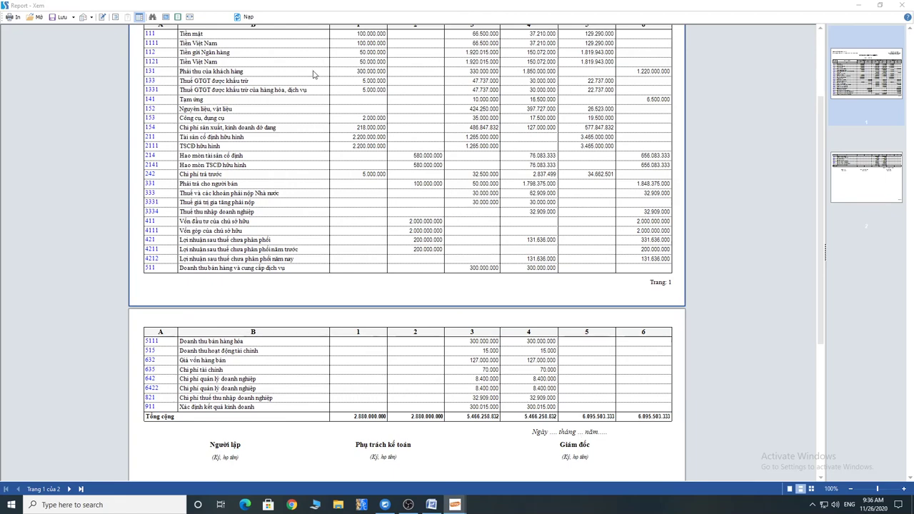
left_click(899, 5)
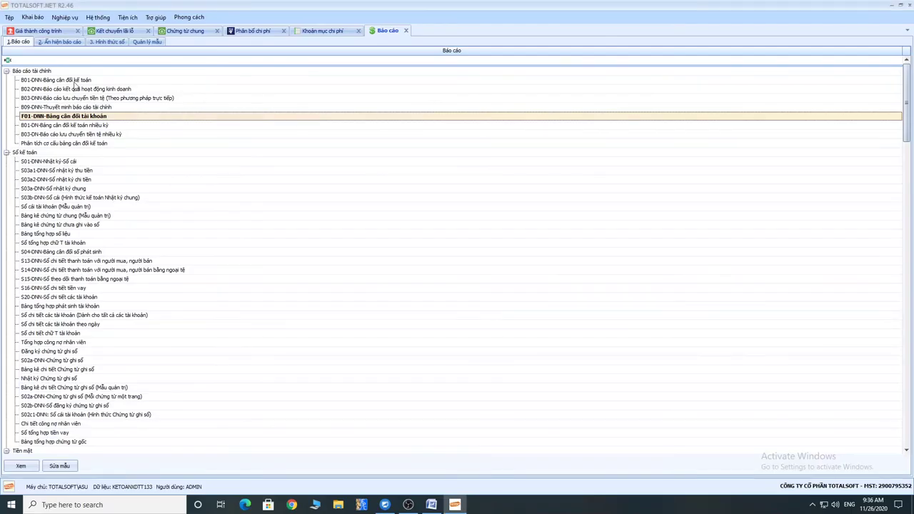
- Generate the B01-DNN balance sheet (Bảng cân đối kế toán) for Quý I, 01/01/2020 to 31/03/2020
double_click(68, 80)
left_click(457, 233)
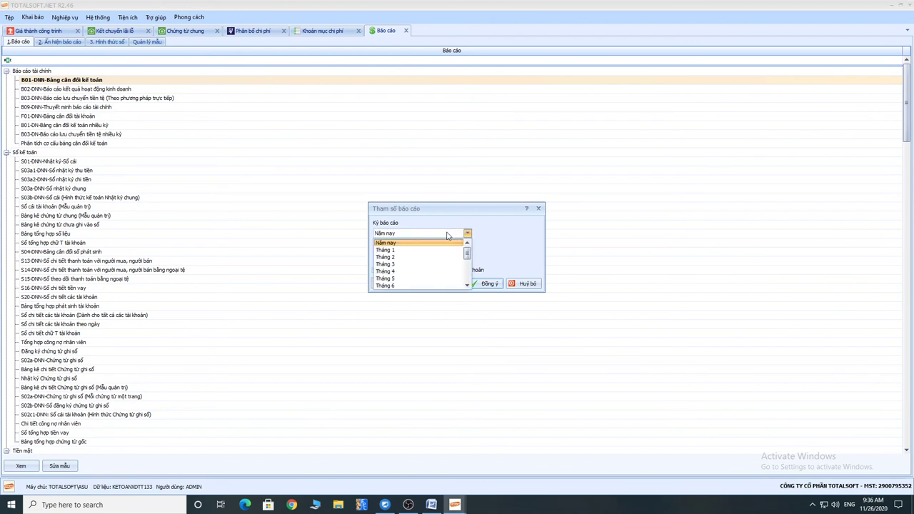
scroll(427, 274, "down", 2)
scroll(427, 277, "down", 3)
left_click(416, 255)
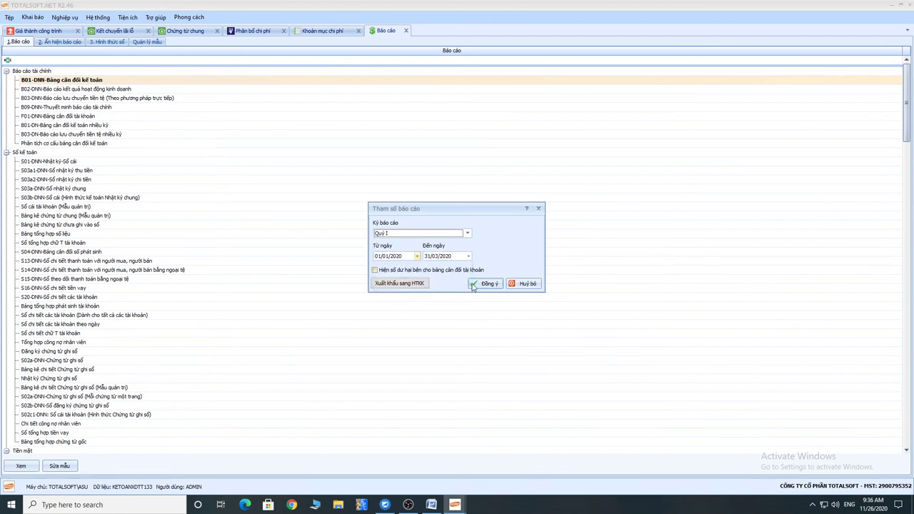
left_click(488, 285)
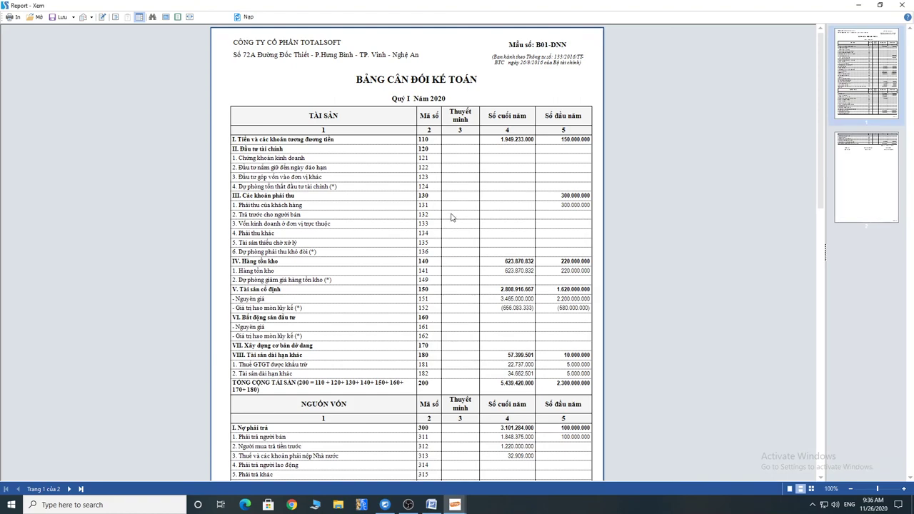
- Compare total assets (code 200) with total capital sources (code 500) on the balance sheet, and close the report
scroll(460, 225, "down", 8)
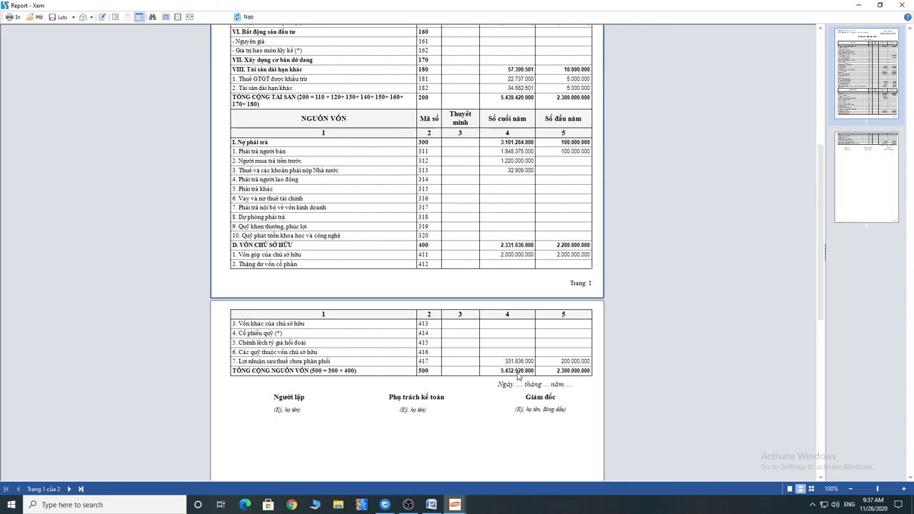
scroll(493, 239, "up", 3)
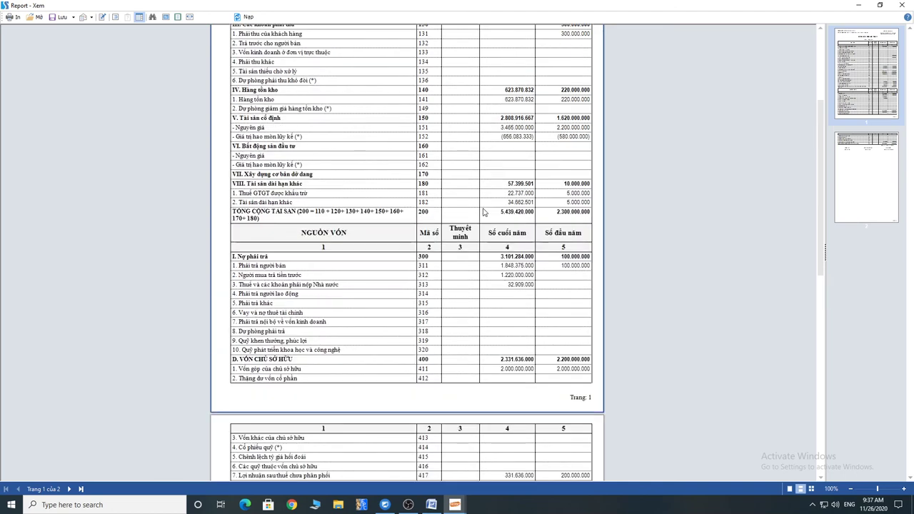
scroll(492, 216, "down", 2)
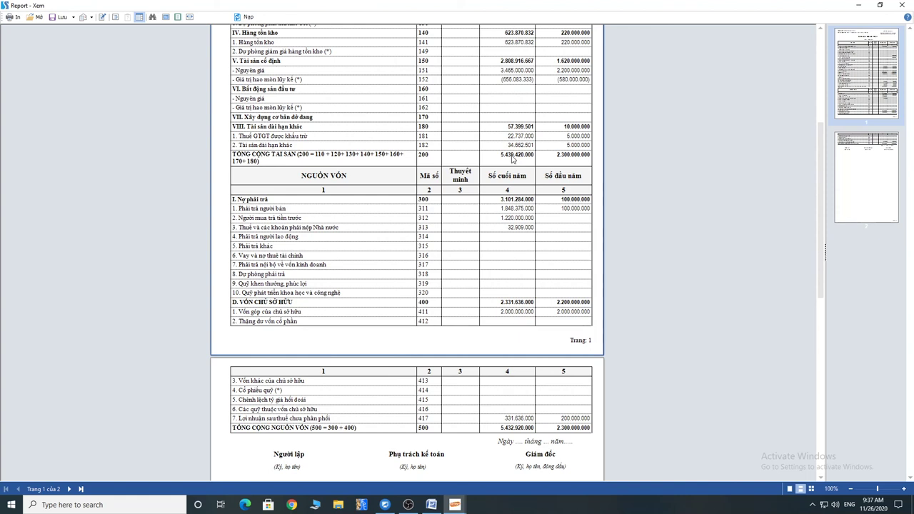
key("Escape")
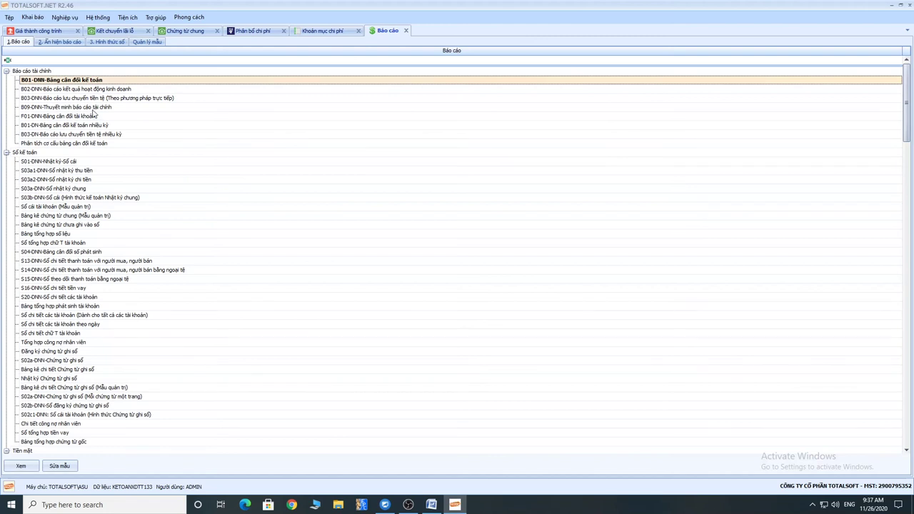
- Recheck the closing balances in the F01-DNN trial balance for Quý I to look for the source of the mismatch
double_click(84, 116)
left_click(491, 279)
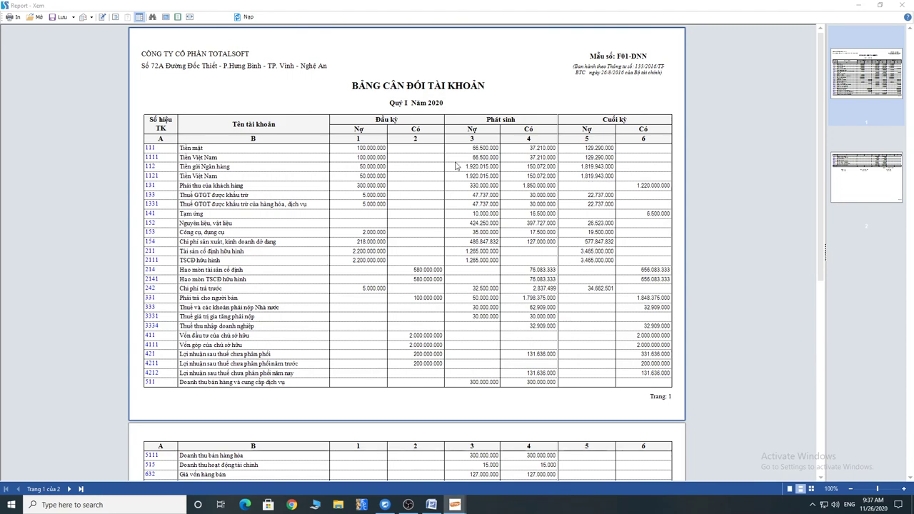
left_click(904, 6)
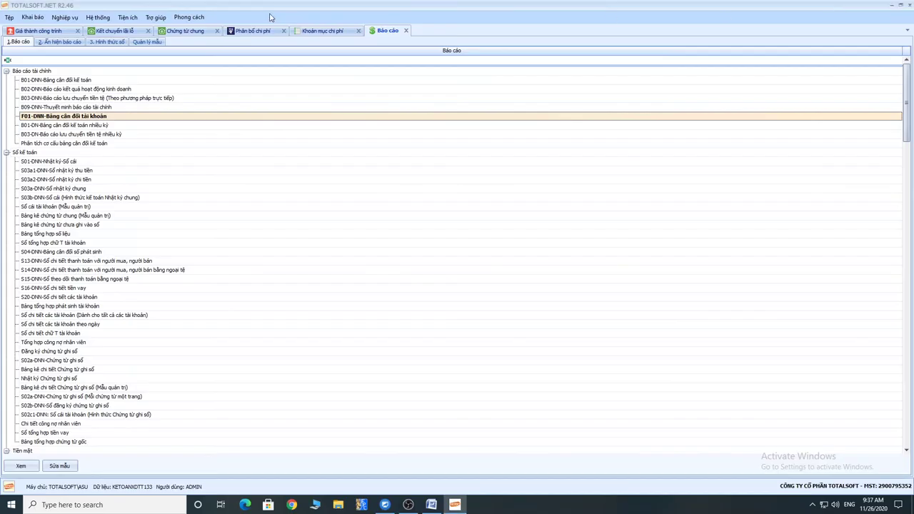
- Open the financial report setup for B01-DNN and filter its line formulas by account 141
left_click(127, 17)
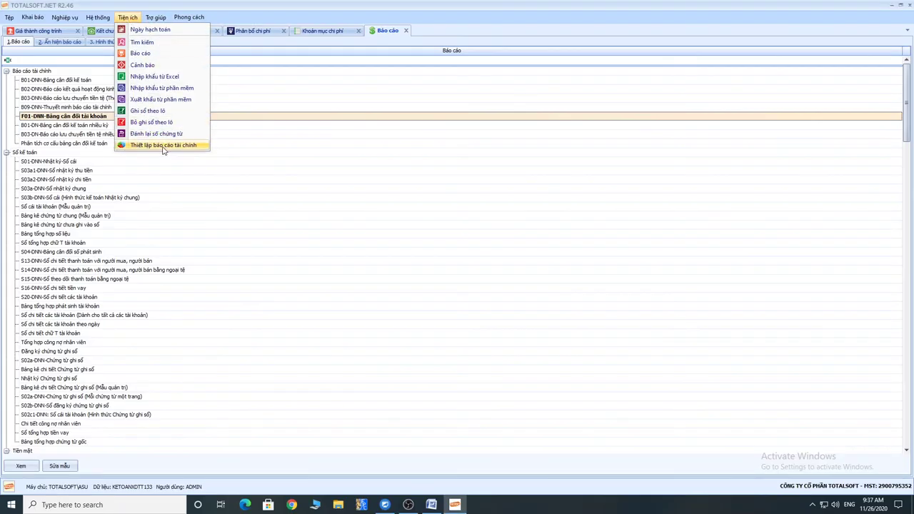
left_click(165, 145)
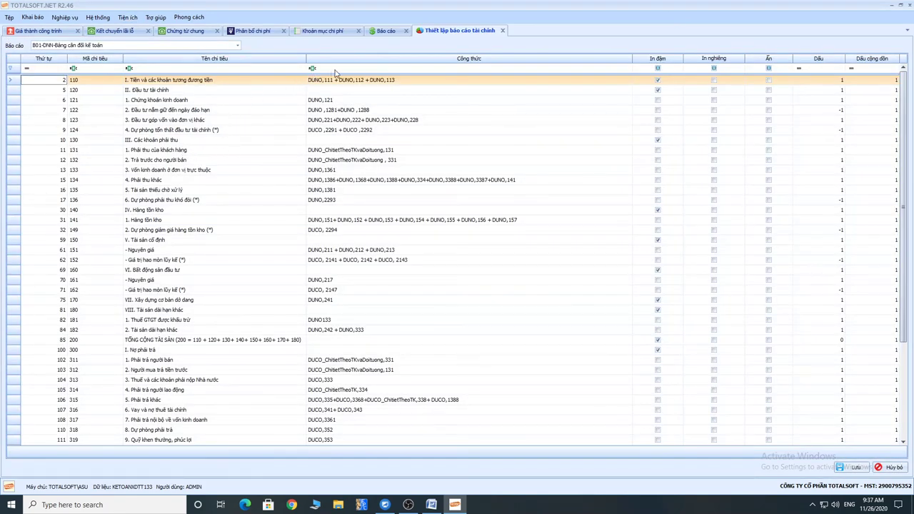
left_click(335, 69)
type("141")
left_click(327, 90)
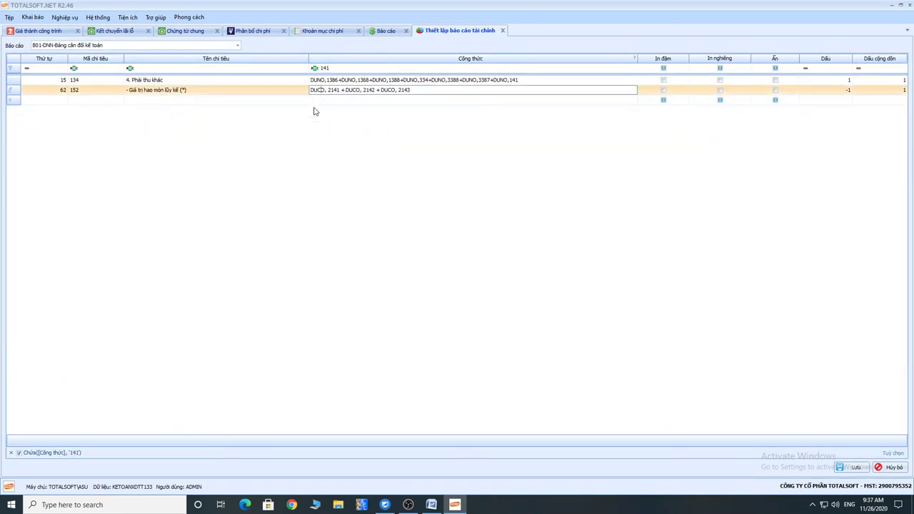
- Append -DUCO,141 to the formula of line 134, 4. Phải thu khác, and save the report setup
left_click(504, 80)
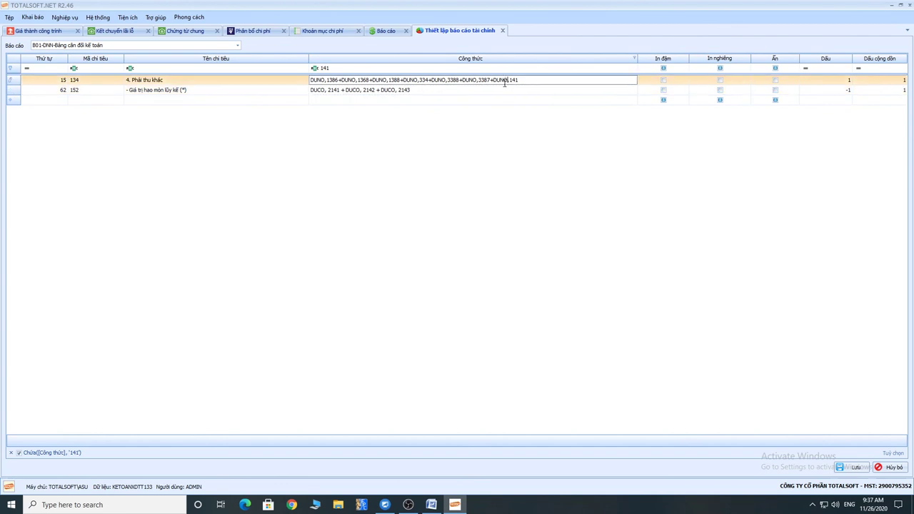
left_click_drag(491, 80, 539, 80)
key("ctrl+c")
left_click(528, 79)
key("ctrl+v")
key("BackSpace")
left_click(840, 467)
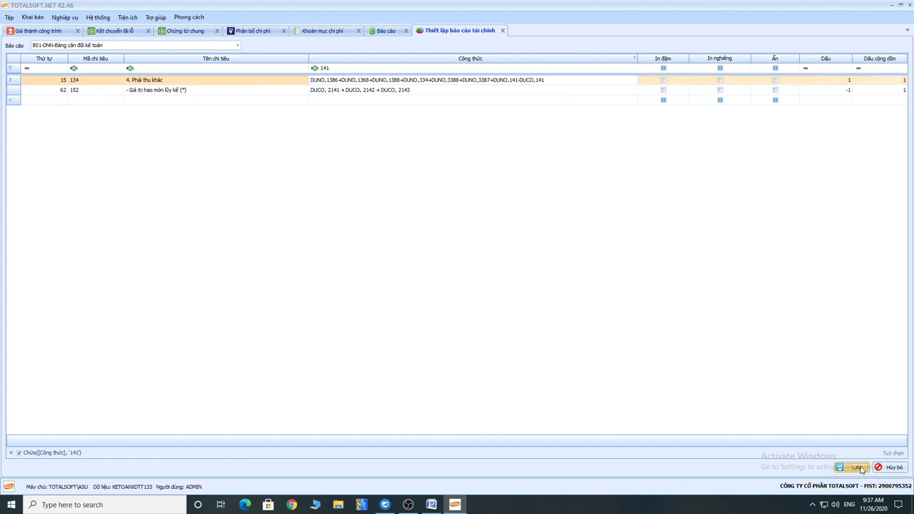
left_click(491, 284)
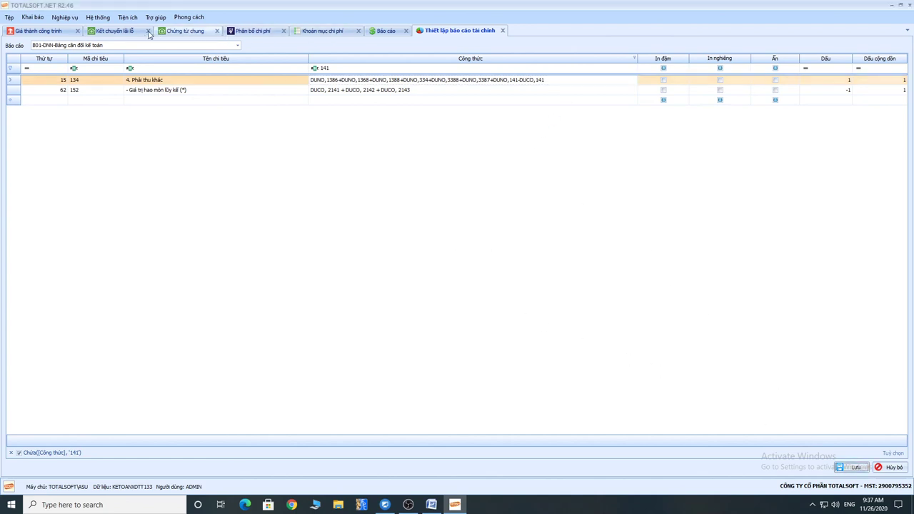
- Regenerate the B01-DNN balance sheet for Quý I, compare total assets with total capital sources, and close the report
left_click(372, 32)
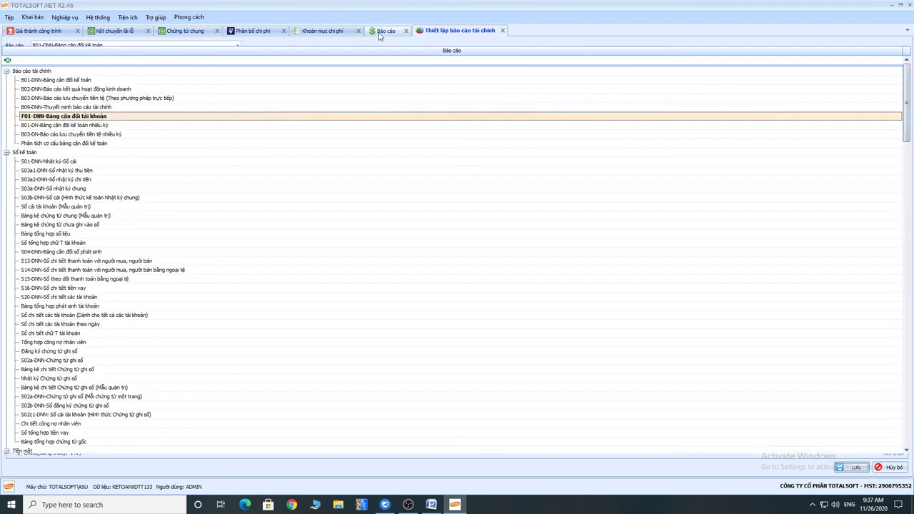
double_click(69, 80)
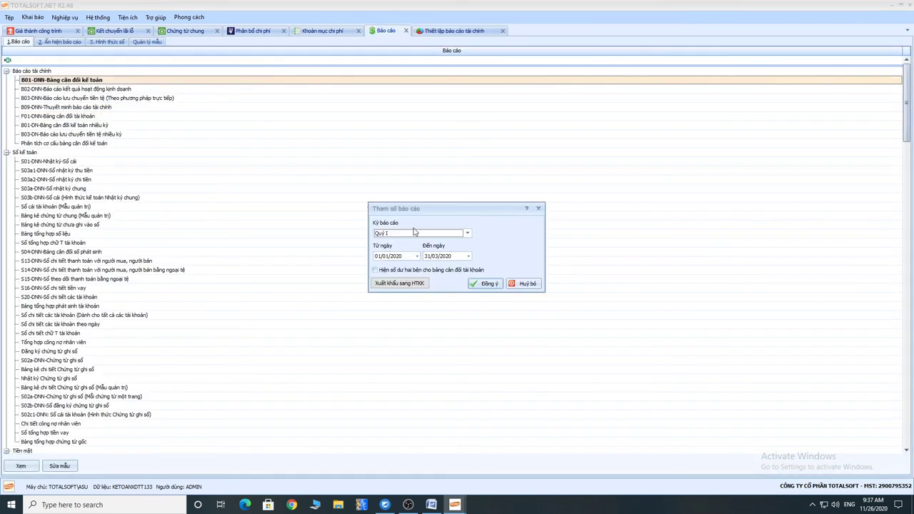
left_click(486, 283)
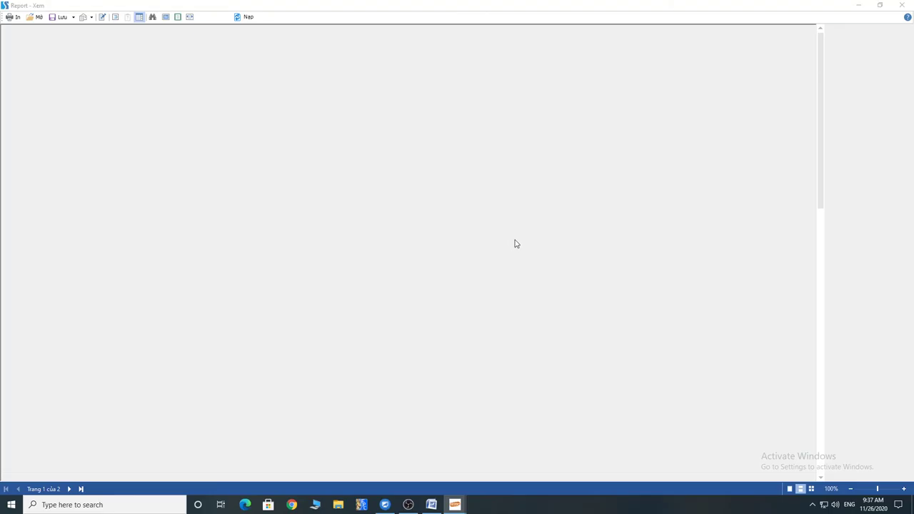
scroll(500, 249, "down", 2)
scroll(499, 250, "down", 3)
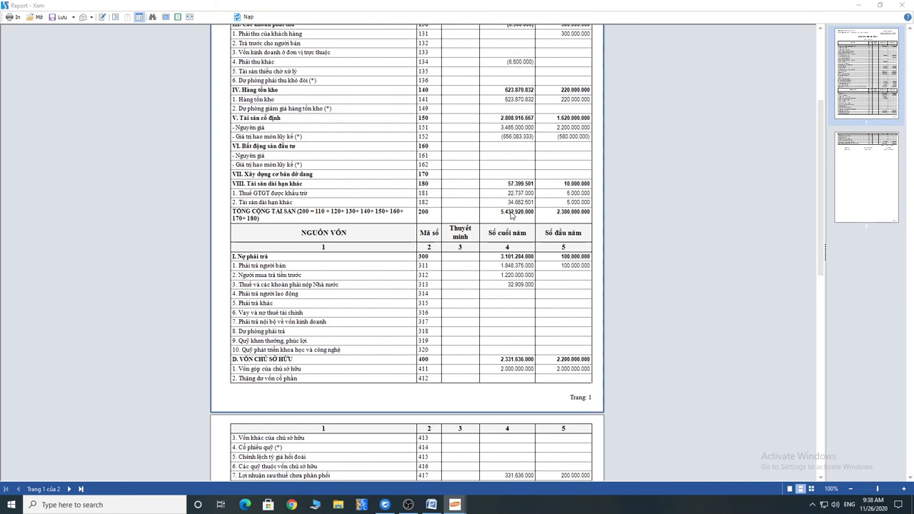
scroll(510, 216, "down", 1)
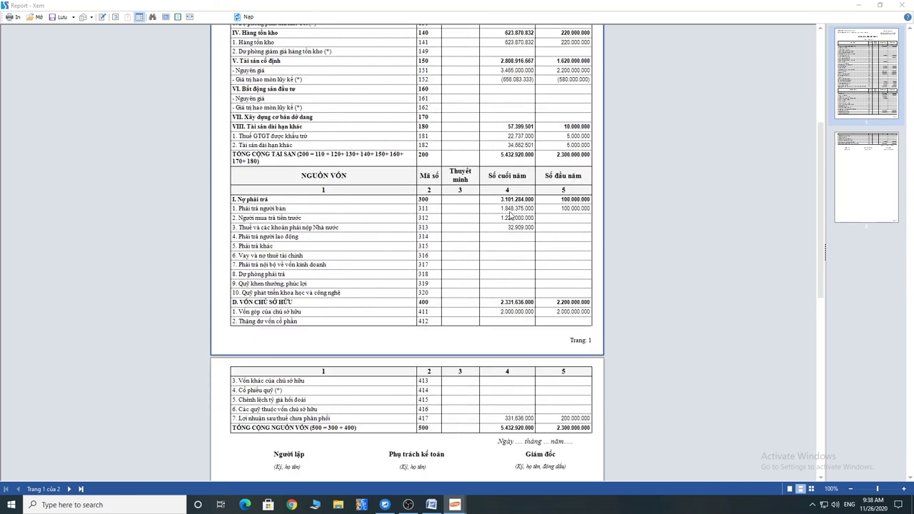
left_click(903, 5)
- View the B02-DNN income statement (Báo cáo kết quả hoạt động kinh doanh) for Quý I 2020 and close it
double_click(85, 90)
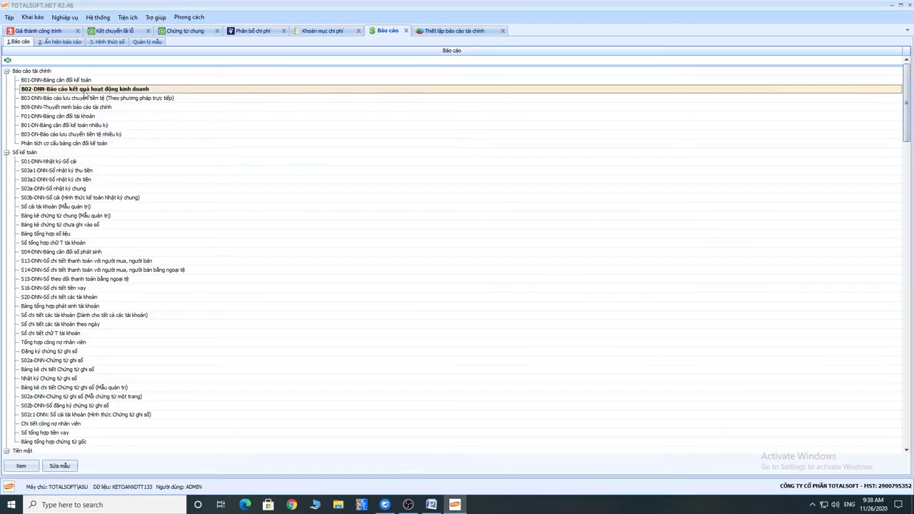
left_click(331, 161)
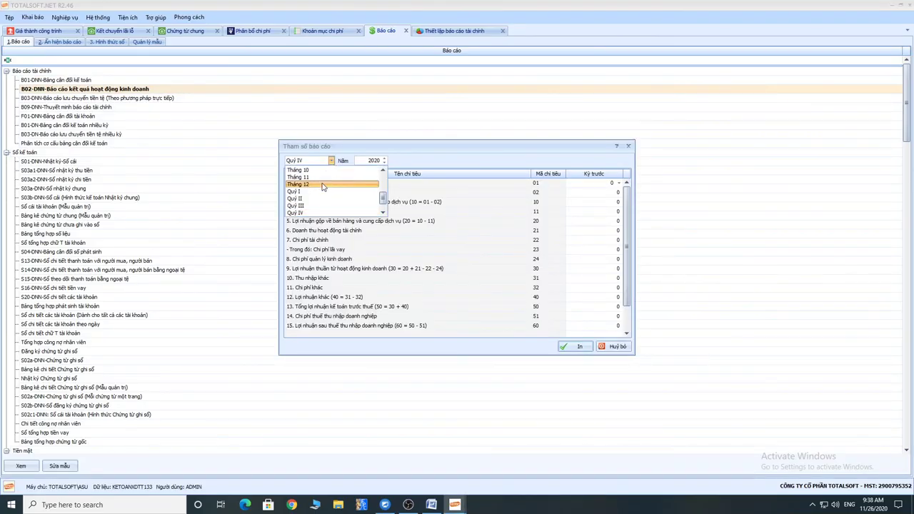
left_click(321, 189)
left_click(576, 346)
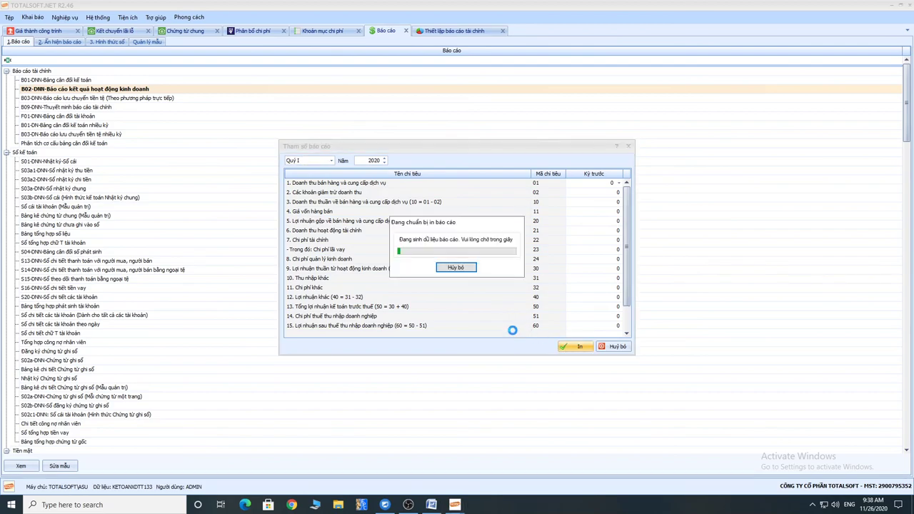
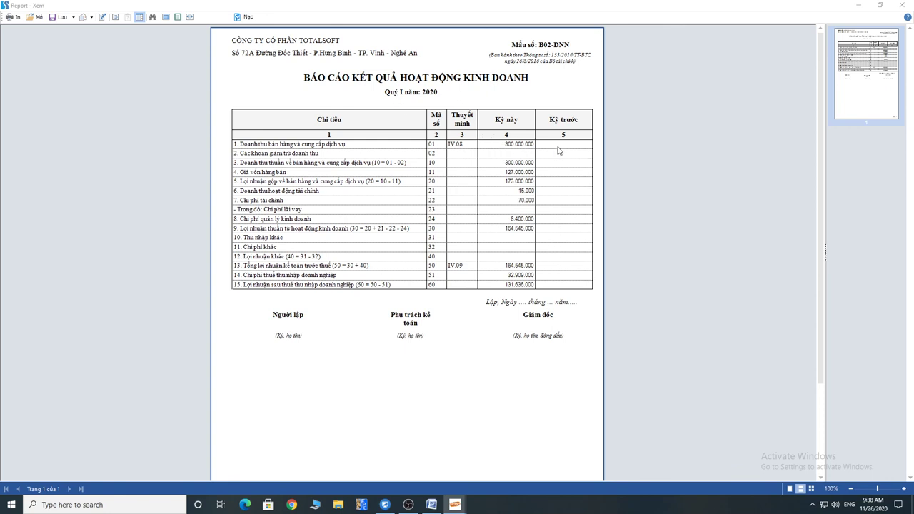
left_click(901, 5)
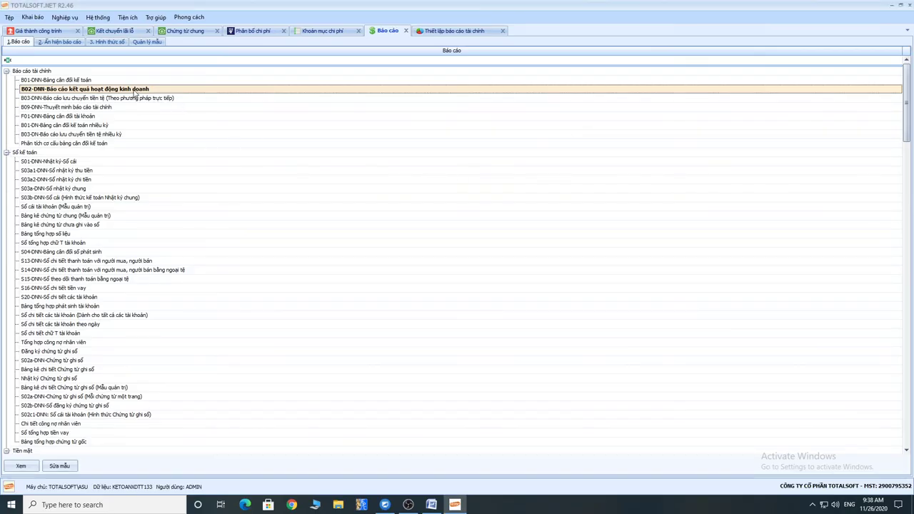
- View the B02-DNN income statement for Quý II 2020 to check its prior-period column, and close it
double_click(133, 90)
left_click(331, 160)
left_click(331, 161)
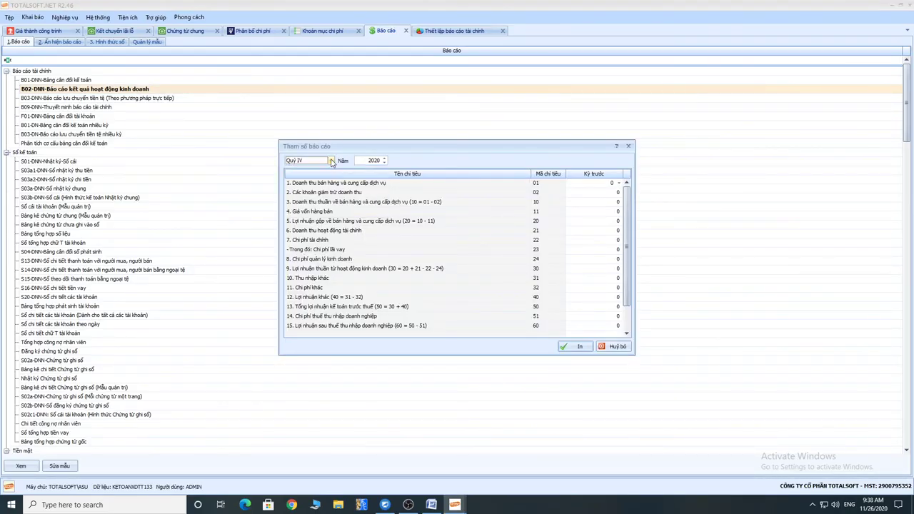
left_click(332, 161)
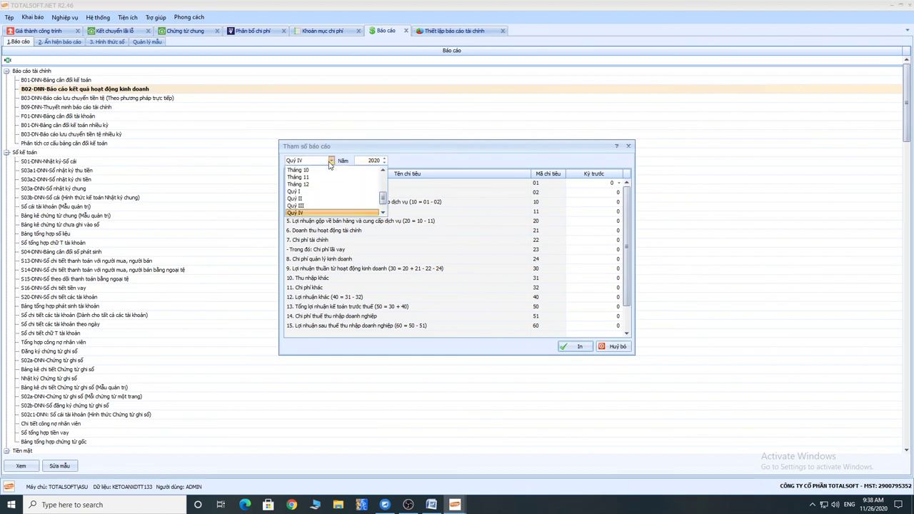
left_click(303, 199)
left_click(572, 347)
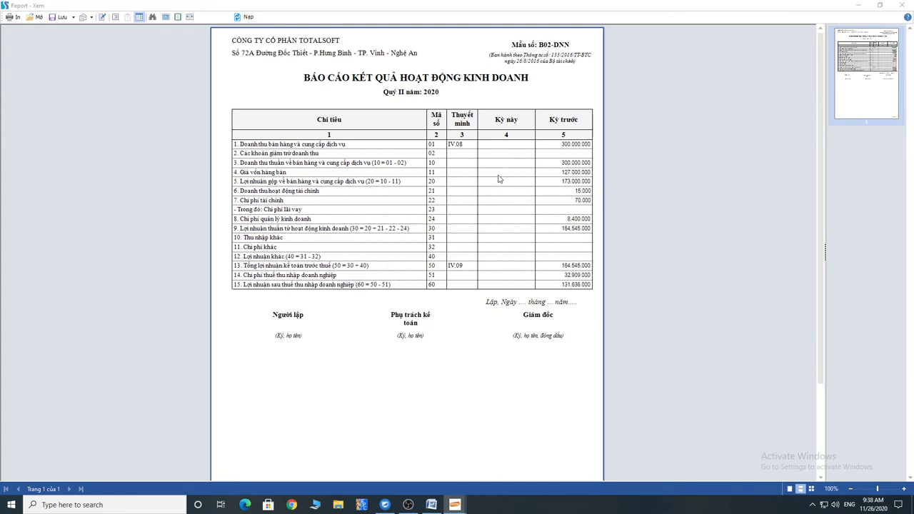
left_click(897, 5)
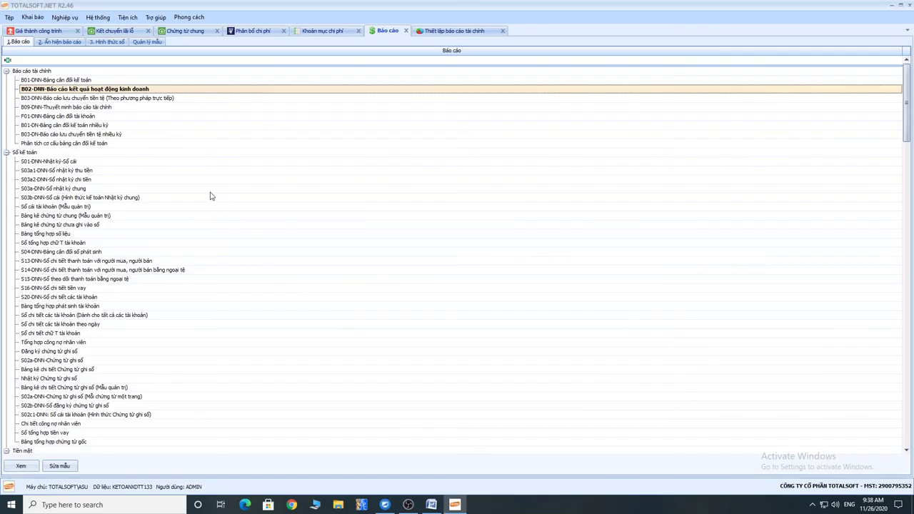
- View the B03-DNN cash flow statement (direct method) for Năm nay, 01/01/2020 to 31/12/2020, and close it
double_click(115, 100)
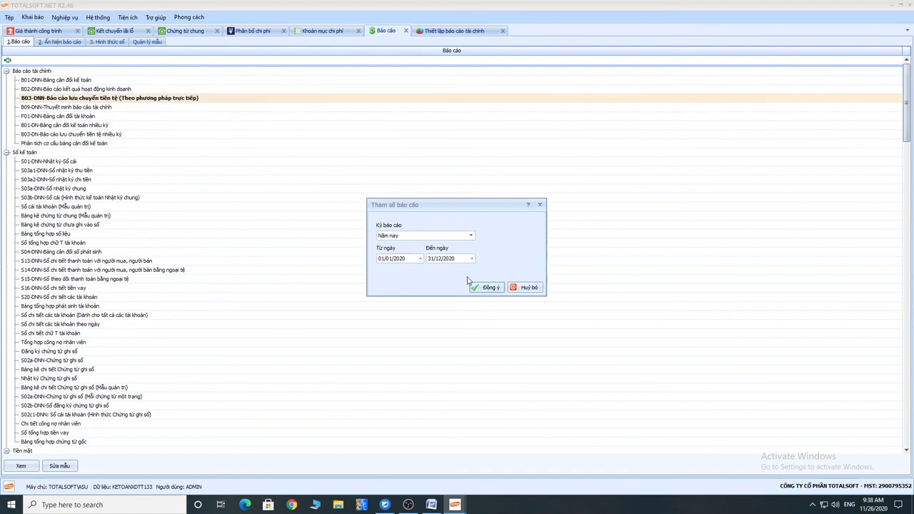
left_click(482, 287)
left_click(457, 267)
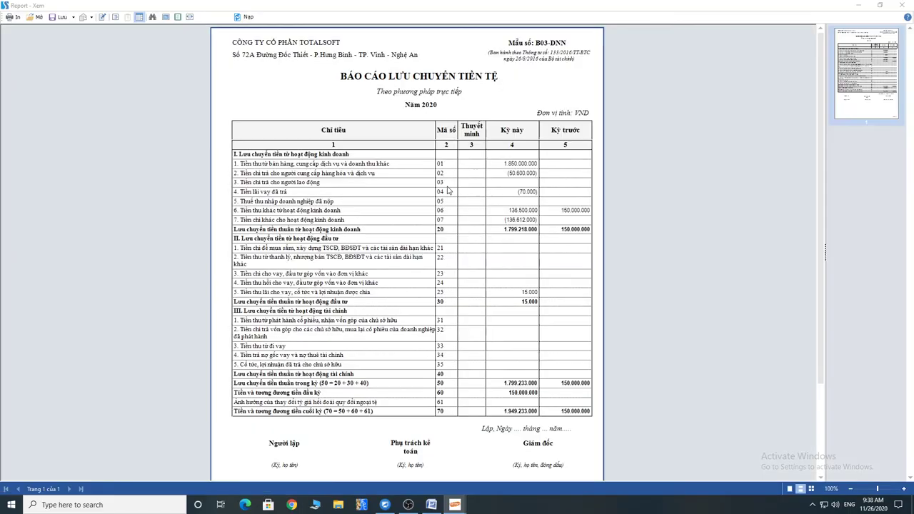
left_click(901, 5)
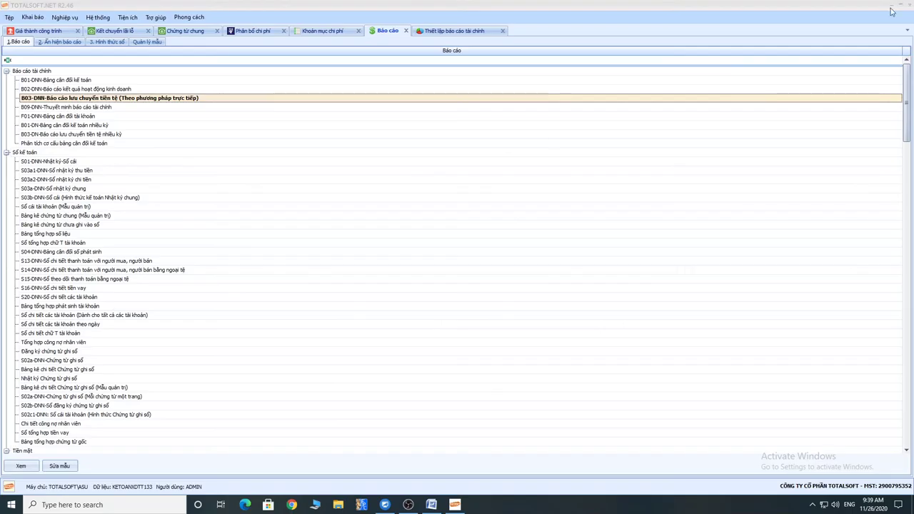
- View the B03-DNN cash flow statement for Quý I, check the closing cash on line 70, and close it
double_click(161, 98)
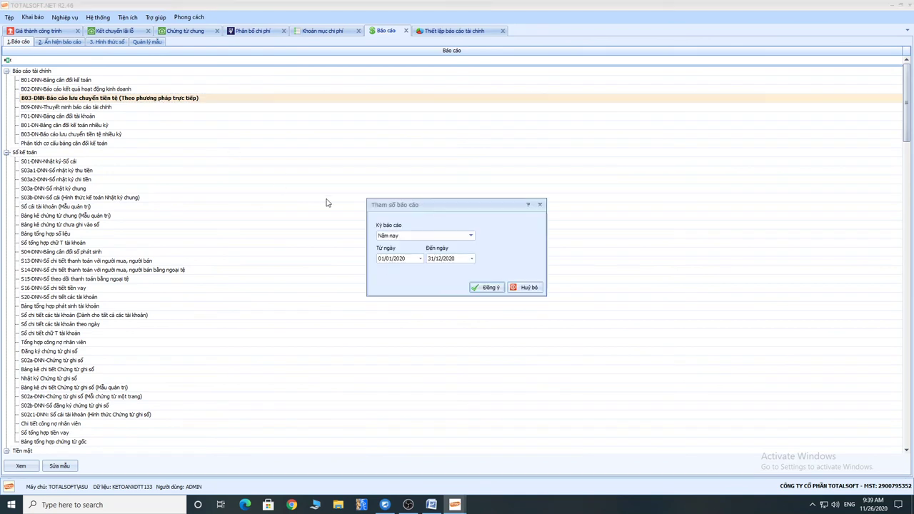
left_click(418, 235)
left_click(423, 238)
scroll(404, 272, "down", 2)
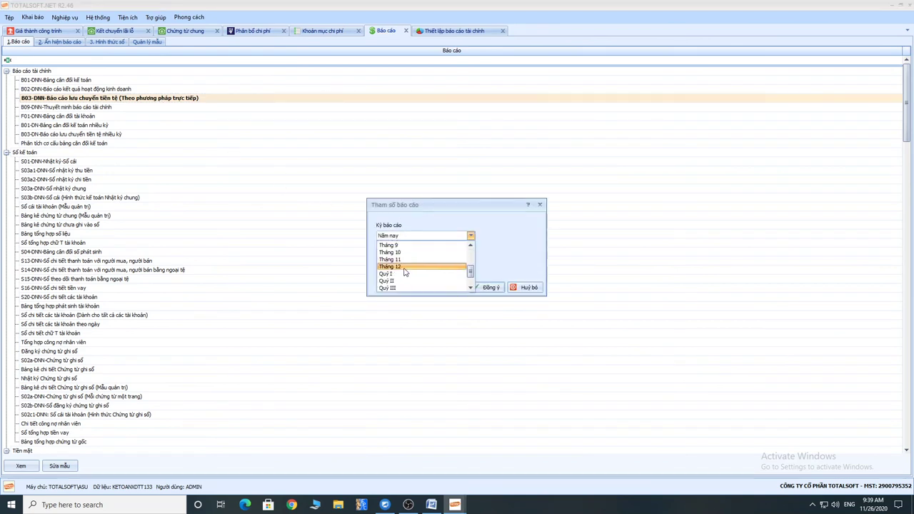
left_click(404, 274)
left_click(488, 287)
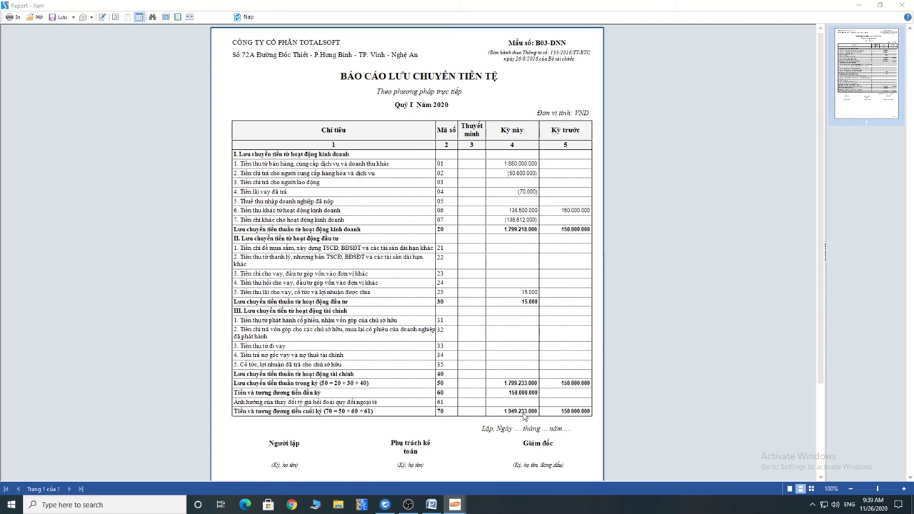
scroll(623, 273, "down", 2)
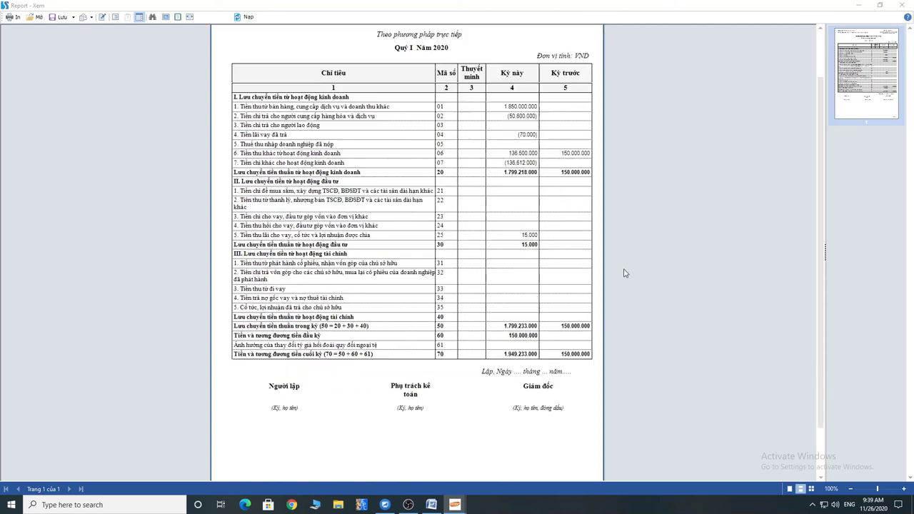
left_click(901, 6)
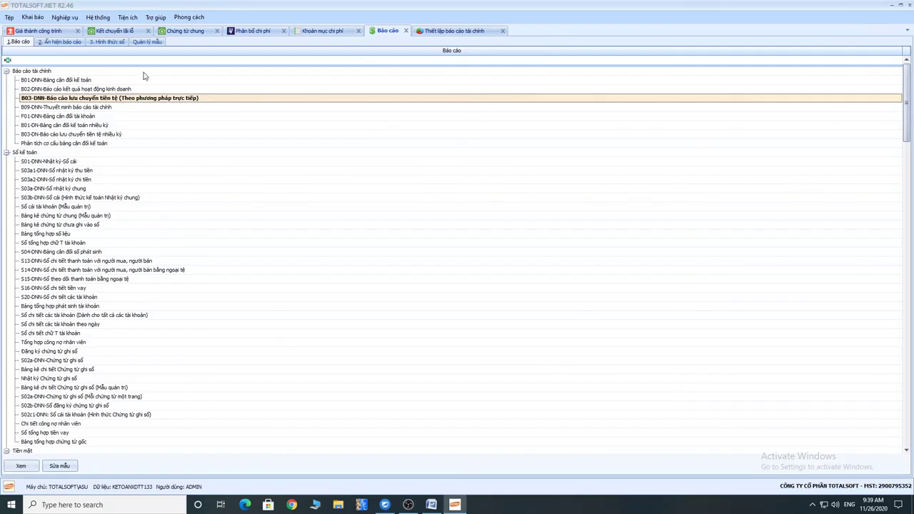
- View the B01-DNN balance sheet for Quý I to check the cash figure on line 110, and close it
double_click(80, 79)
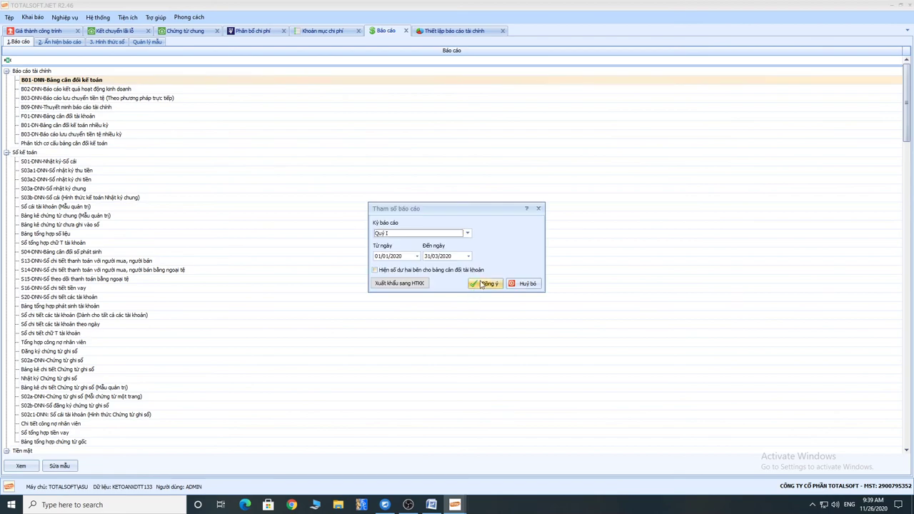
left_click(476, 283)
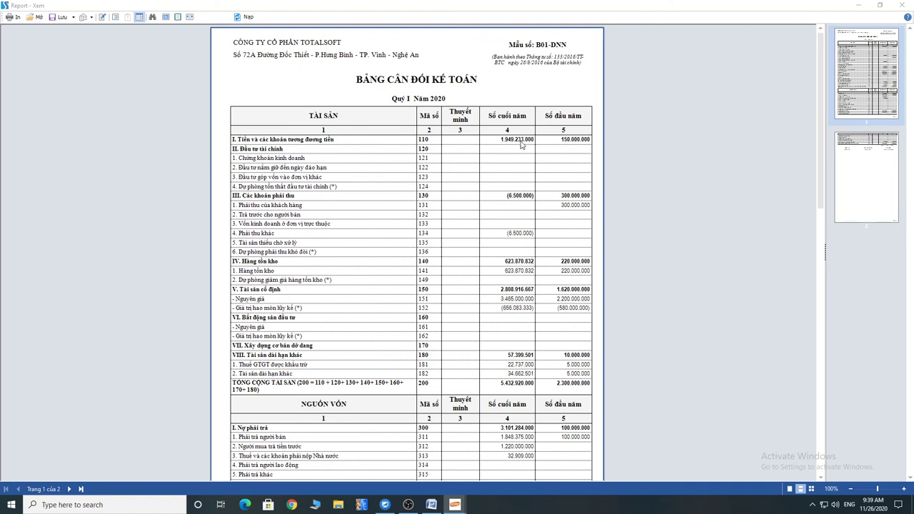
left_click(898, 7)
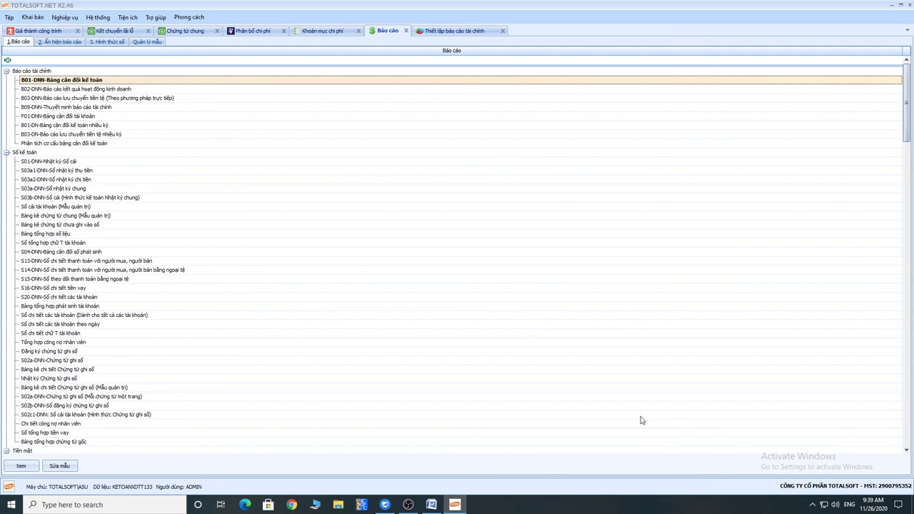
left_click(812, 504)
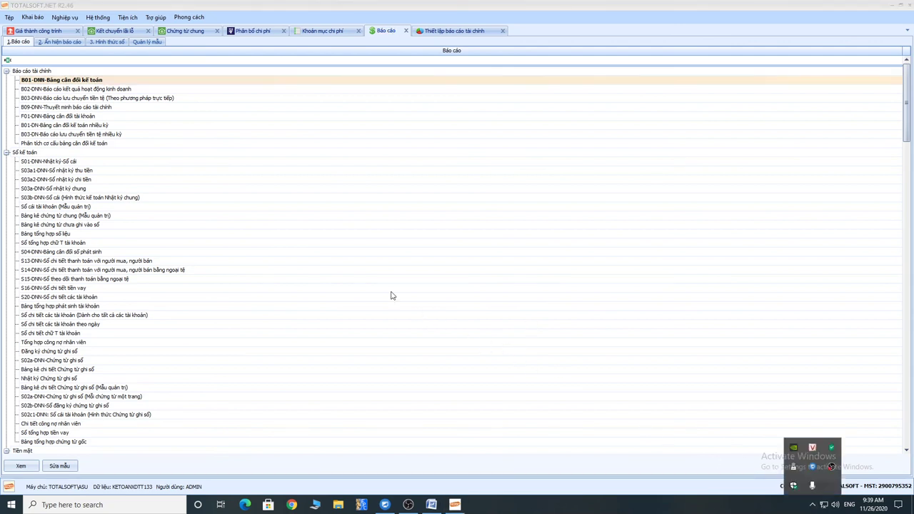
left_click(226, 119)
- Switch to the Word document with the data-summary procedure notes and close it
mouse_move(431, 505)
left_click(428, 470)
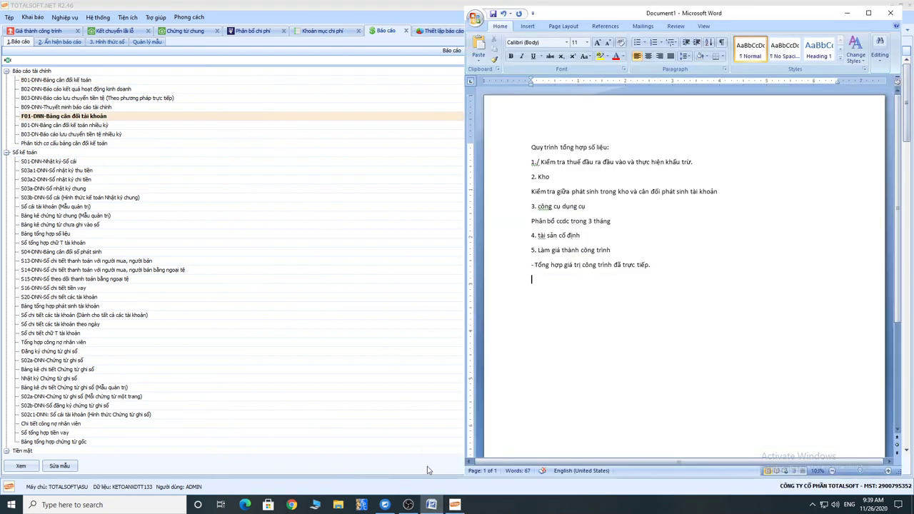
left_click(892, 15)
left_click(456, 280)
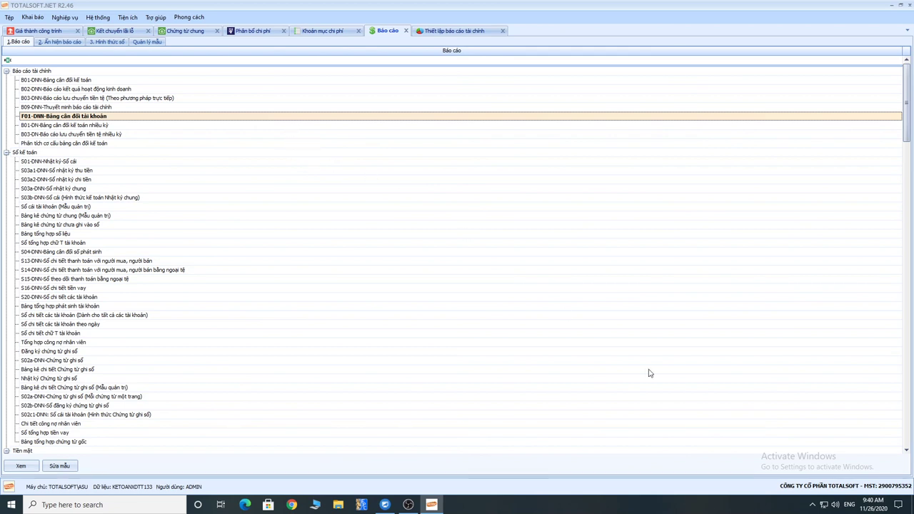
left_click(811, 505)
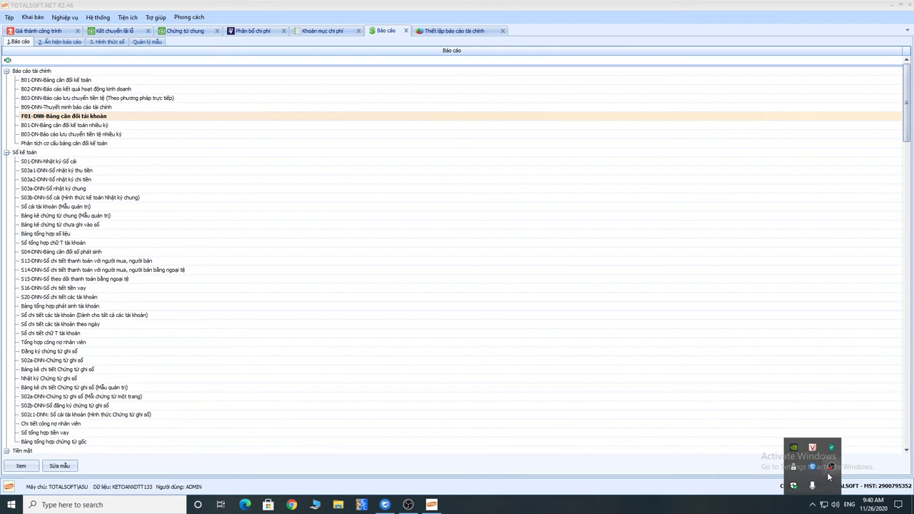
left_click(621, 506)
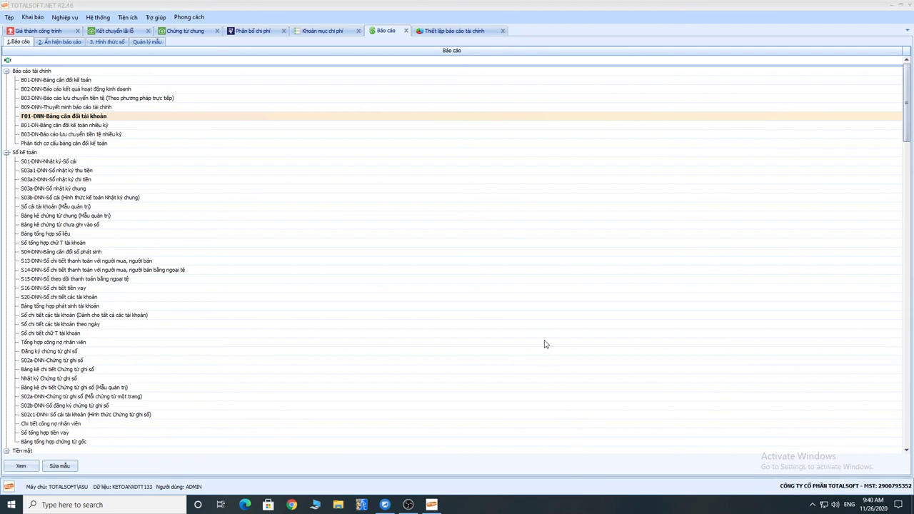